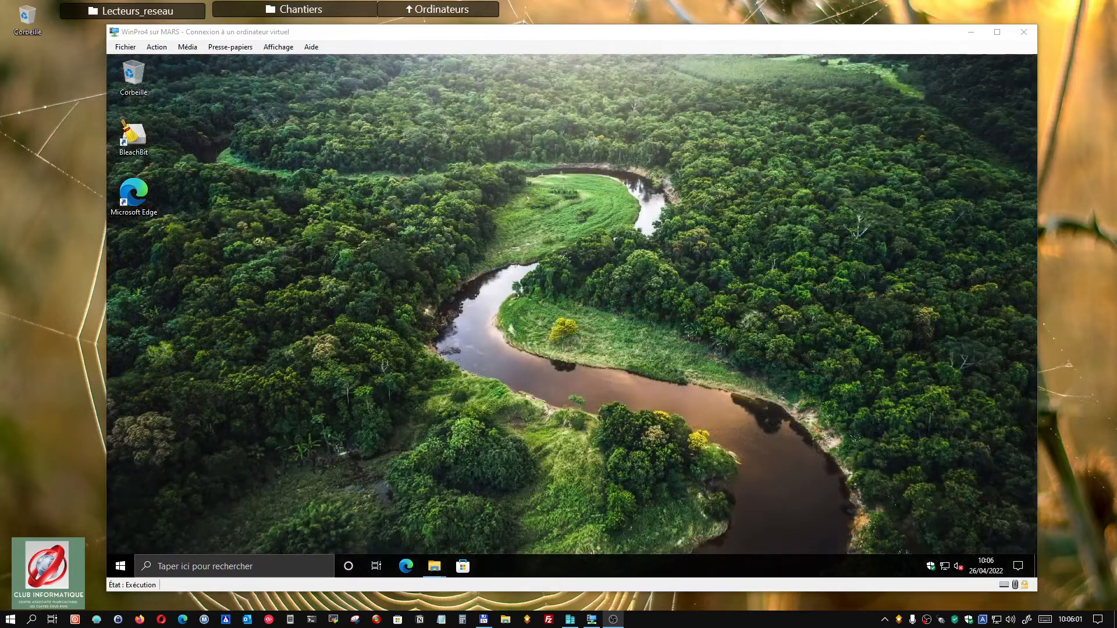
Step: Launch SyncBackFree in the WinPro4 virtual machine
left_click_drag(686, 32, 659, 30)
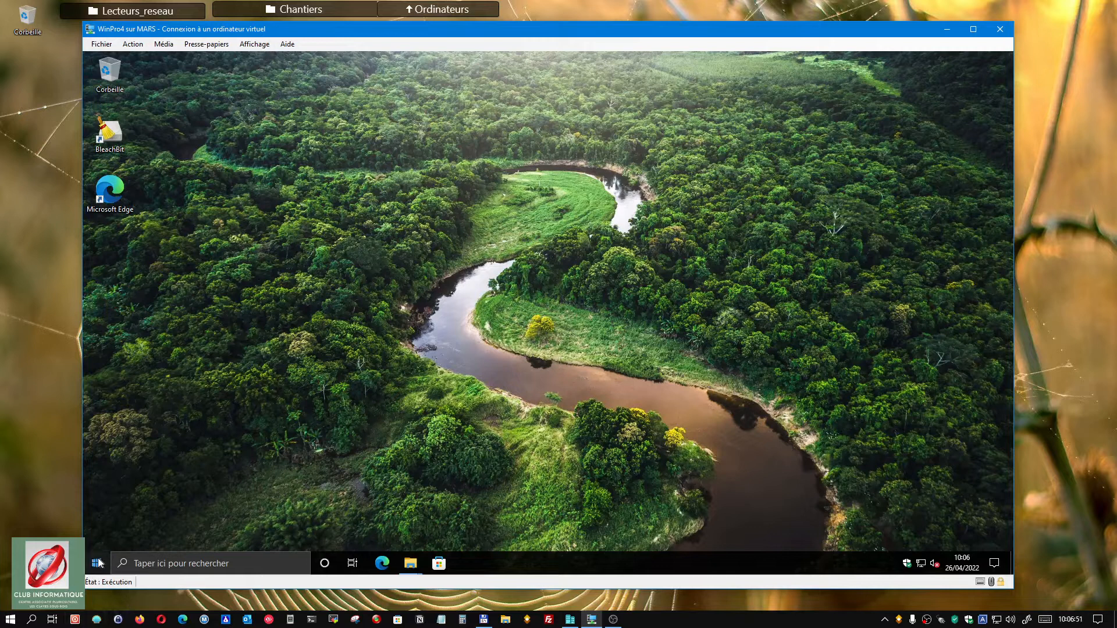
left_click(97, 564)
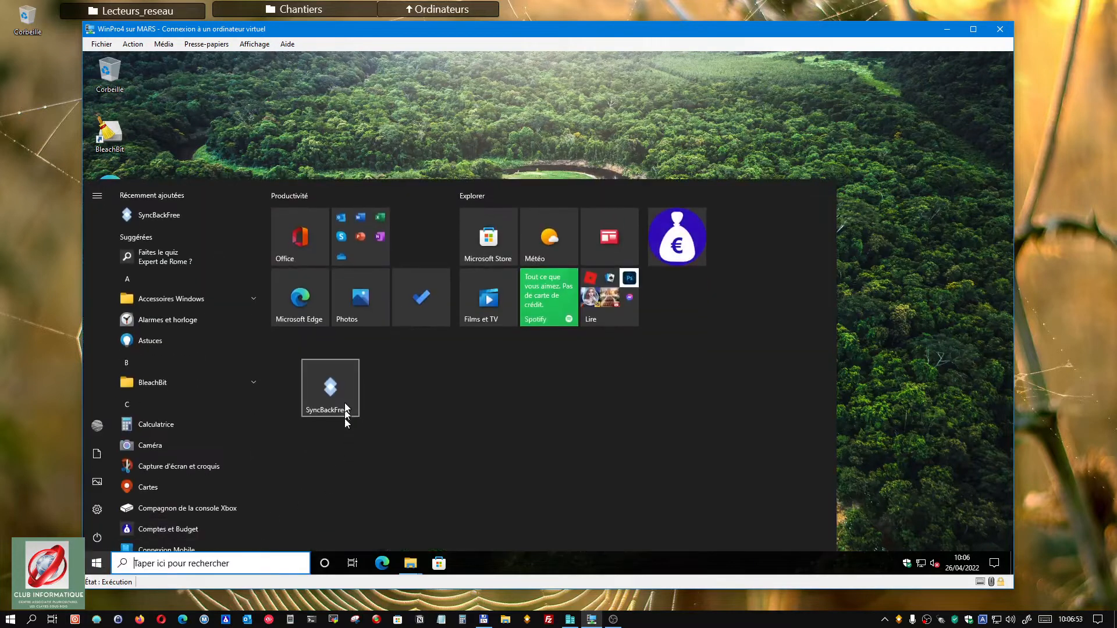
left_click(338, 397)
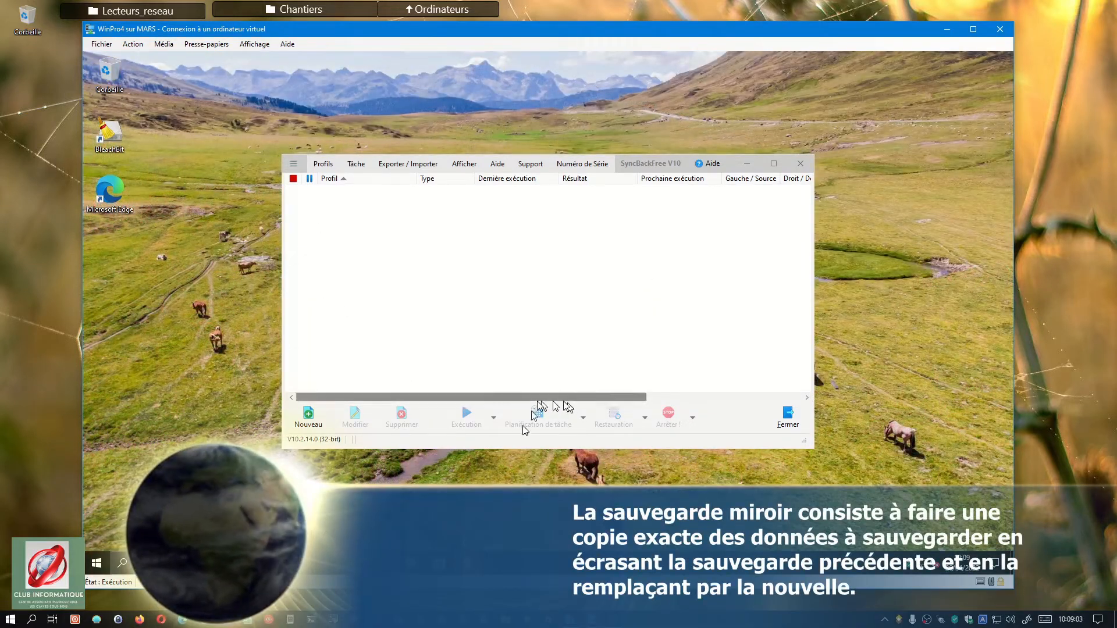
Step: Create a new profile named TestMiroir and choose Miroir as its type
left_click(309, 422)
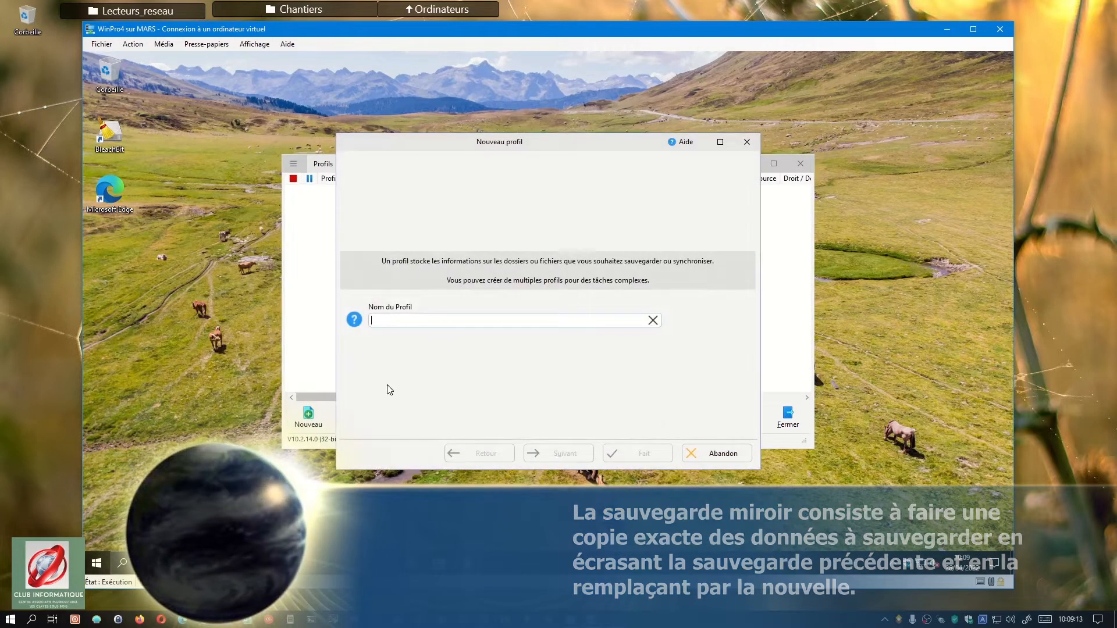
type("T")
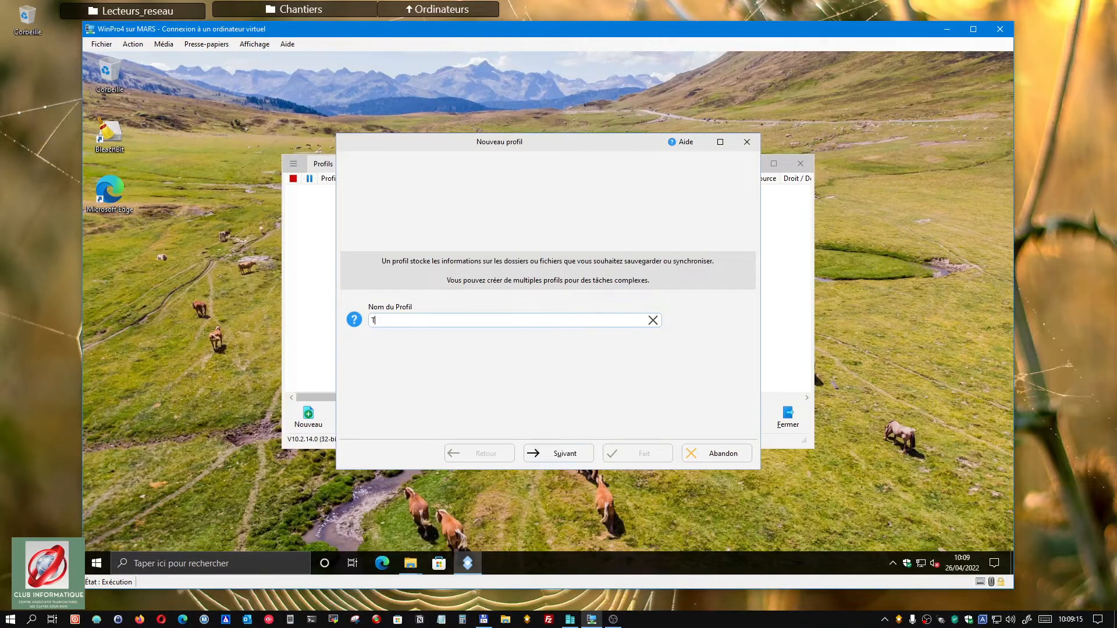
type("estMiroir")
left_click(571, 456)
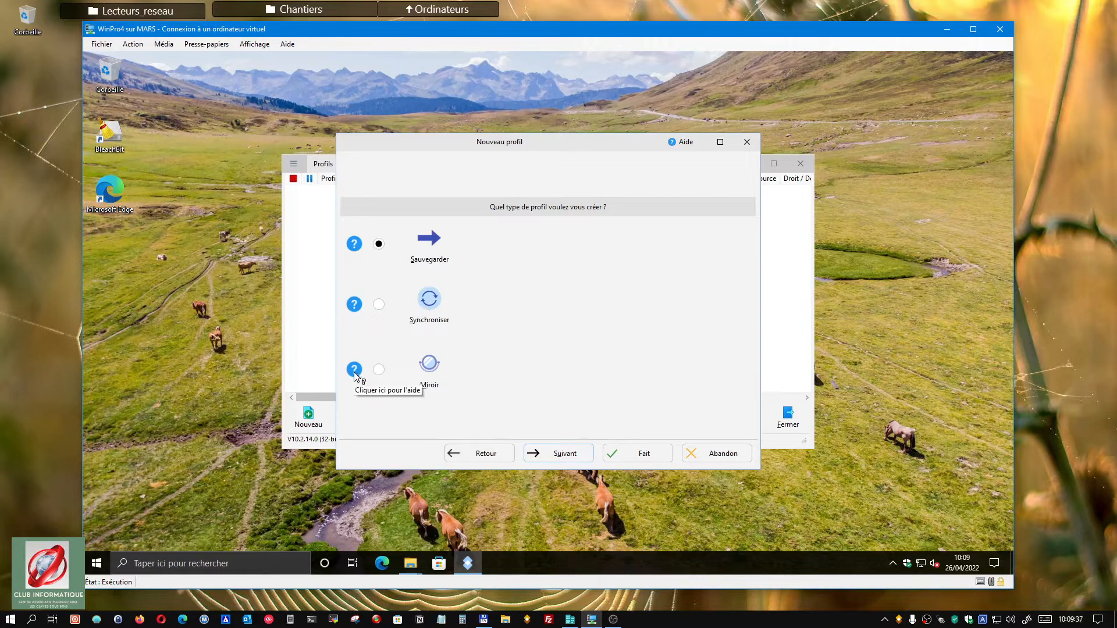
left_click(377, 370)
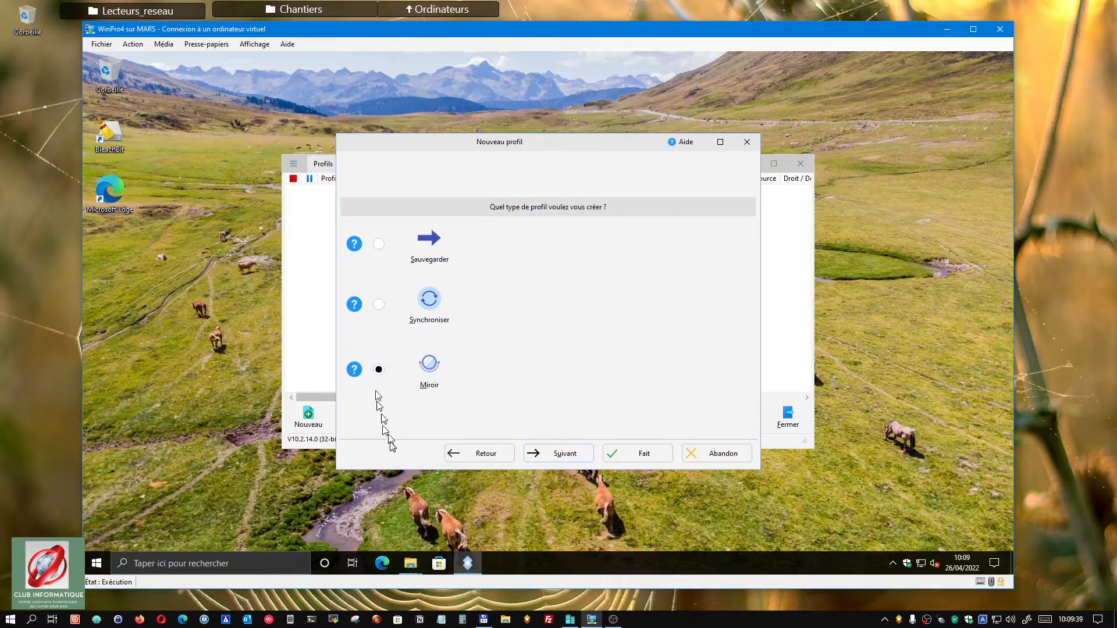
left_click(582, 458)
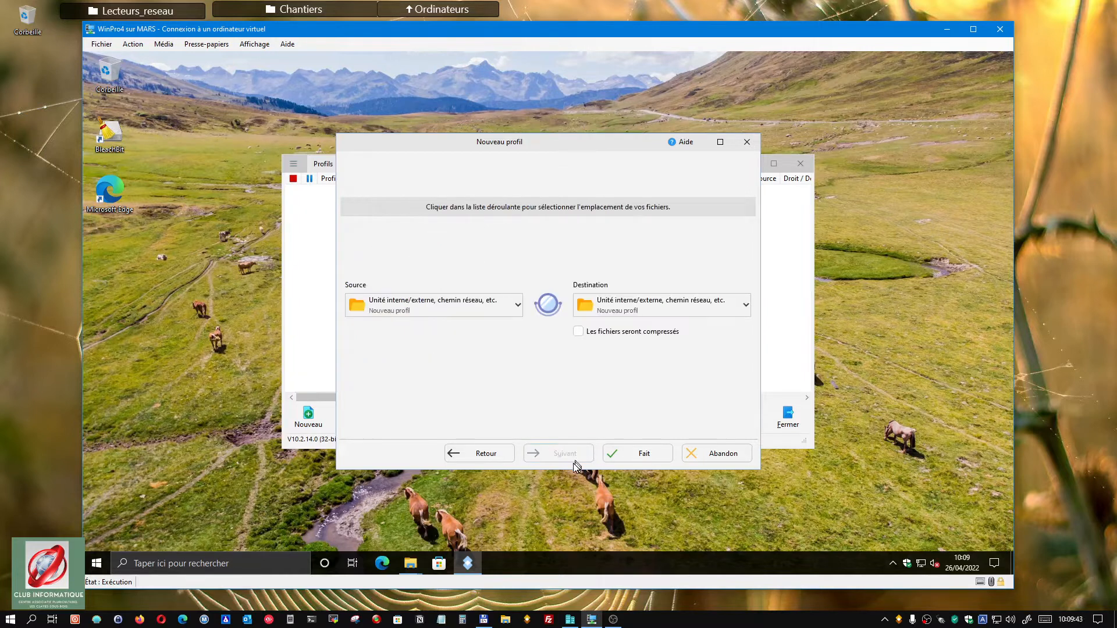
Step: Check which destination location types the new mirror profile offers, keeping the internal/external drive or network path option
left_click_drag(541, 142, 594, 116)
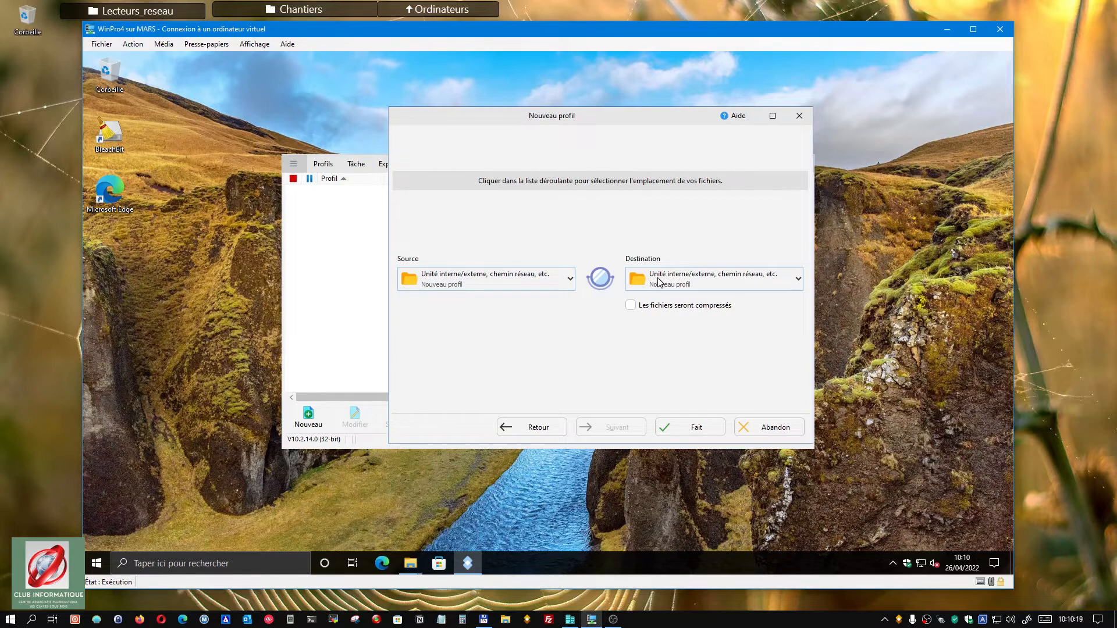
left_click(794, 280)
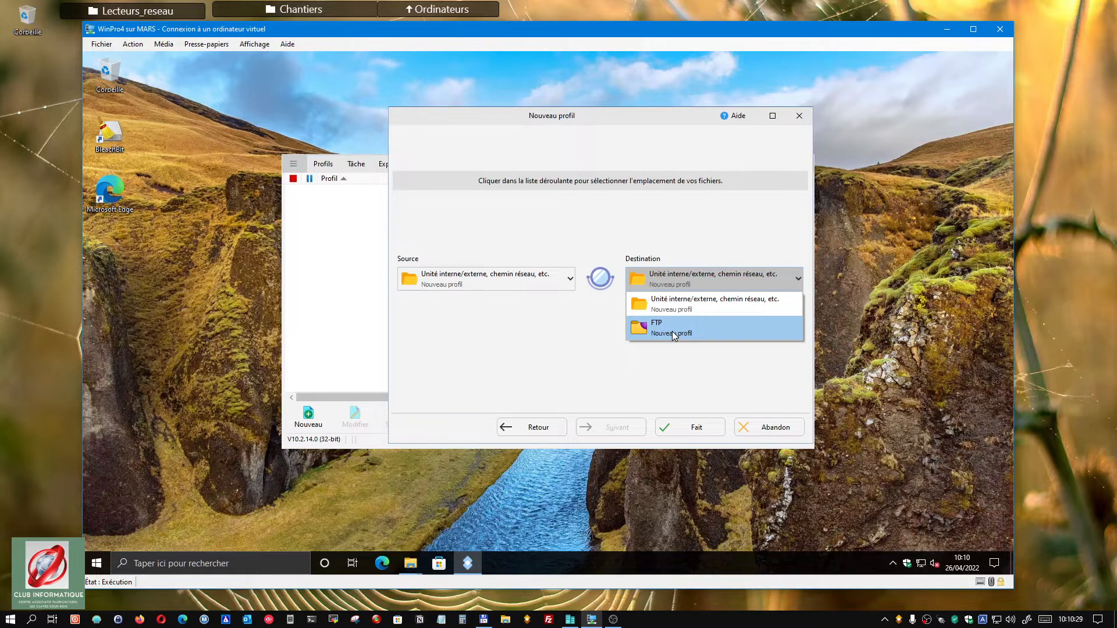
left_click(677, 373)
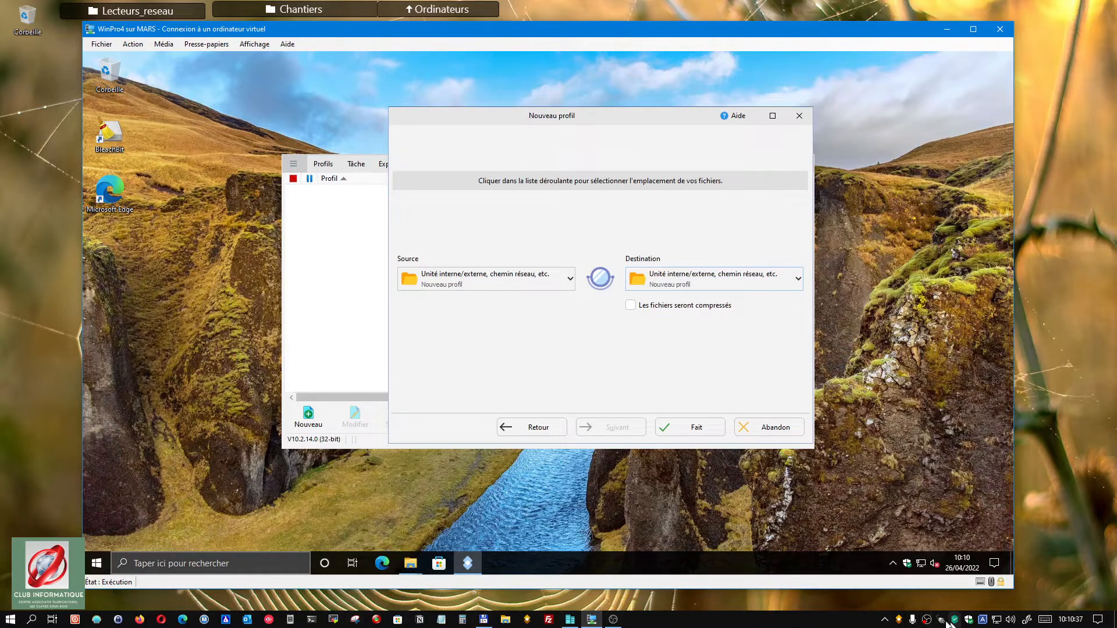
Step: Switch to SyncBackPro on the host computer and collapse the "4 - MARS sur Ordinateurs" group
left_click(897, 620)
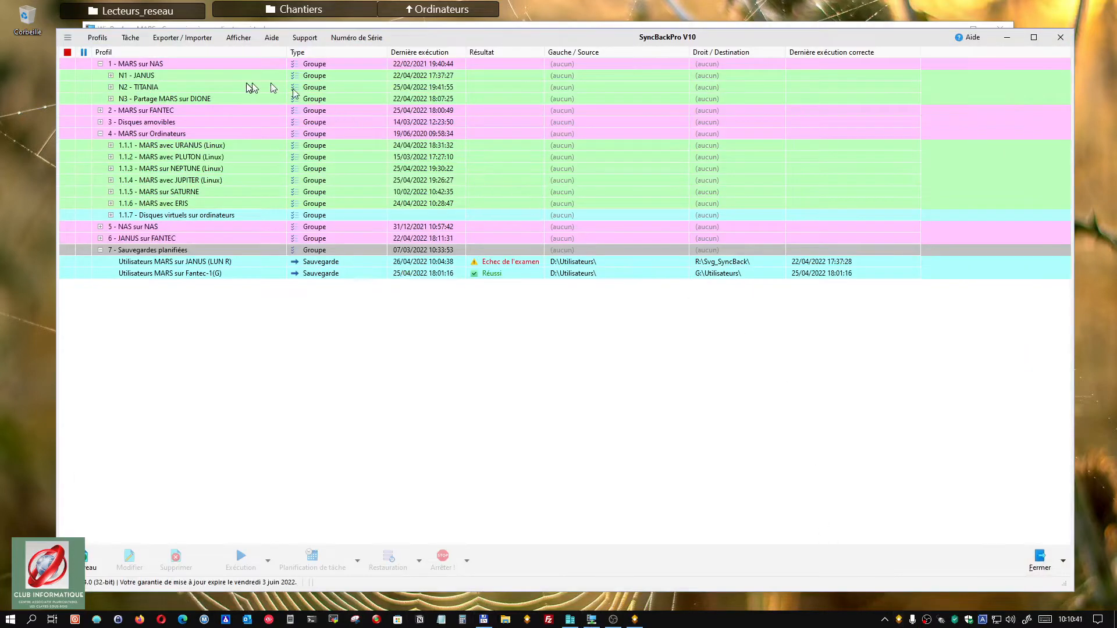
left_click(101, 134)
Step: Start a new profile named test of type Sauvegarder and advance to the choice of file locations
left_click(91, 563)
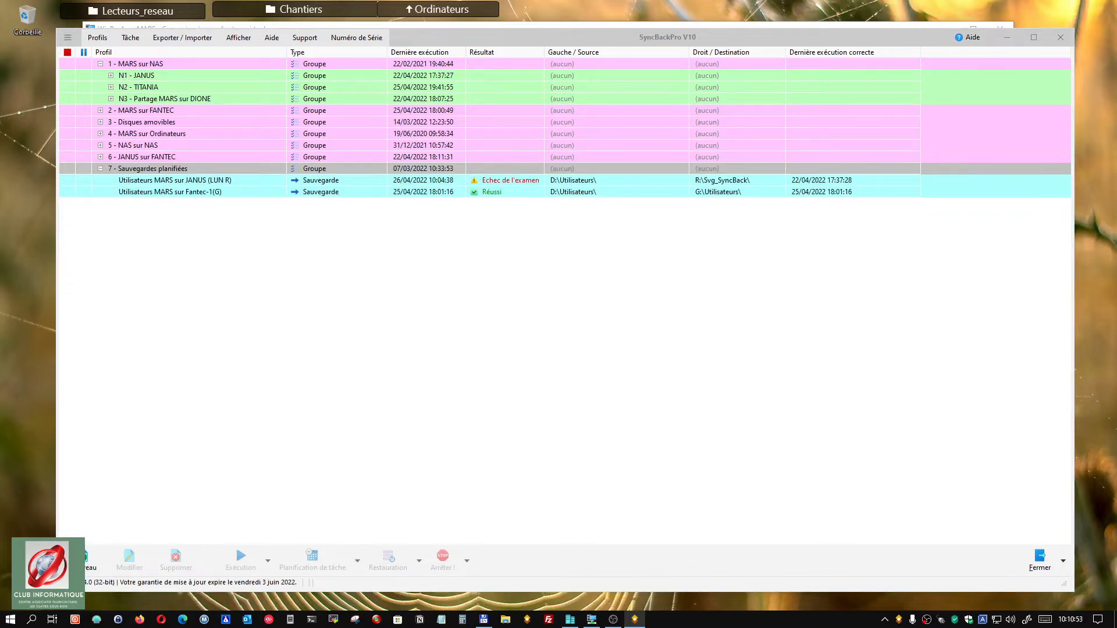
left_click_drag(1116, 192, 526, 152)
type("test")
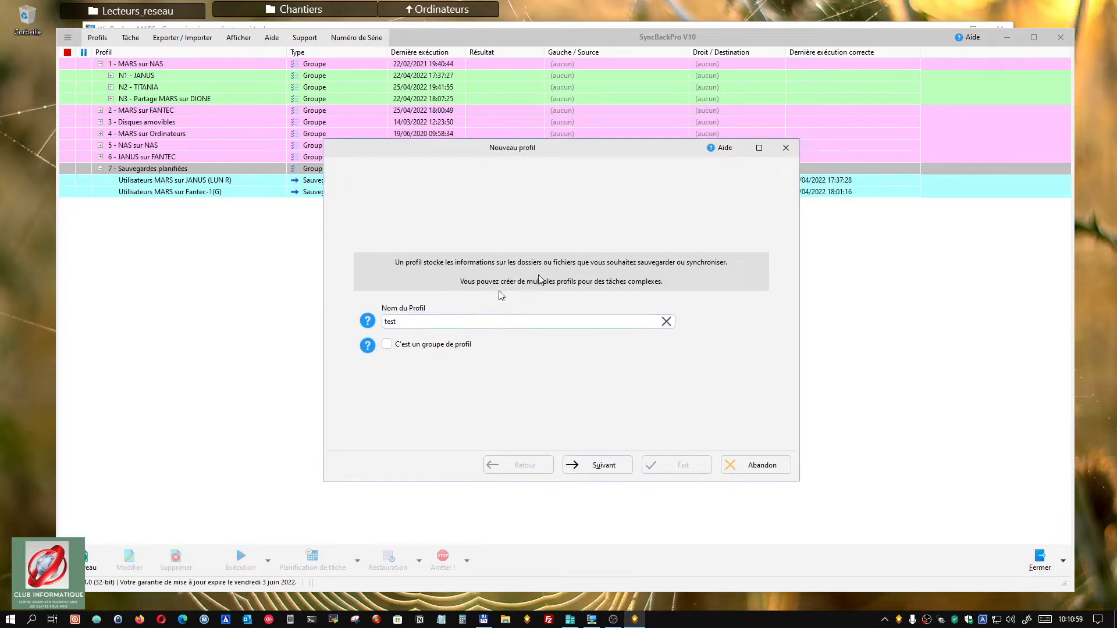
left_click(599, 465)
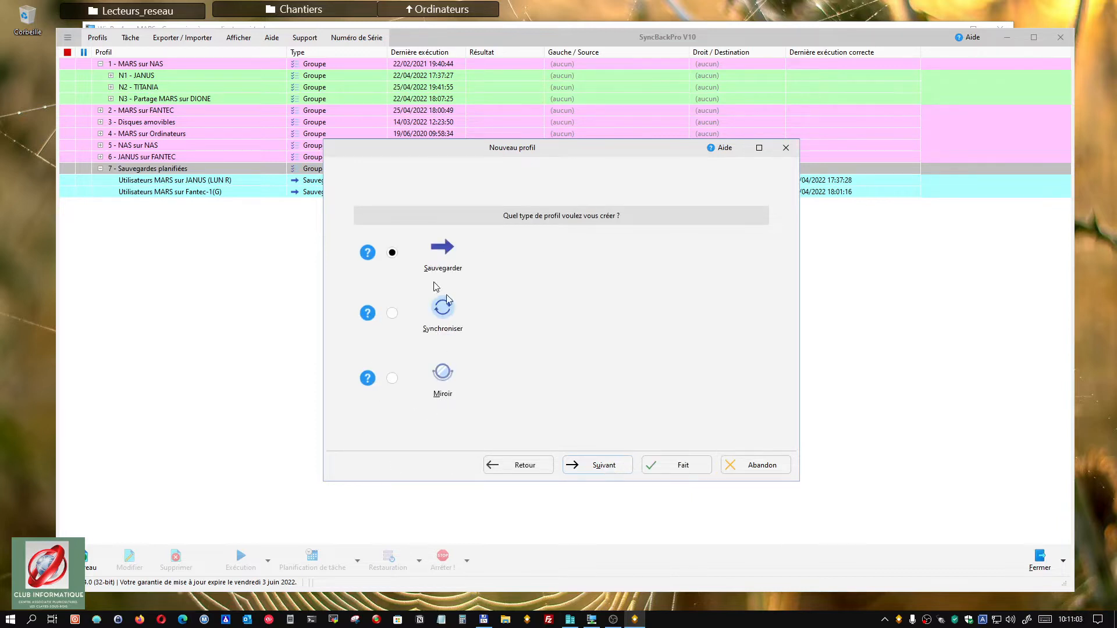
left_click(605, 466)
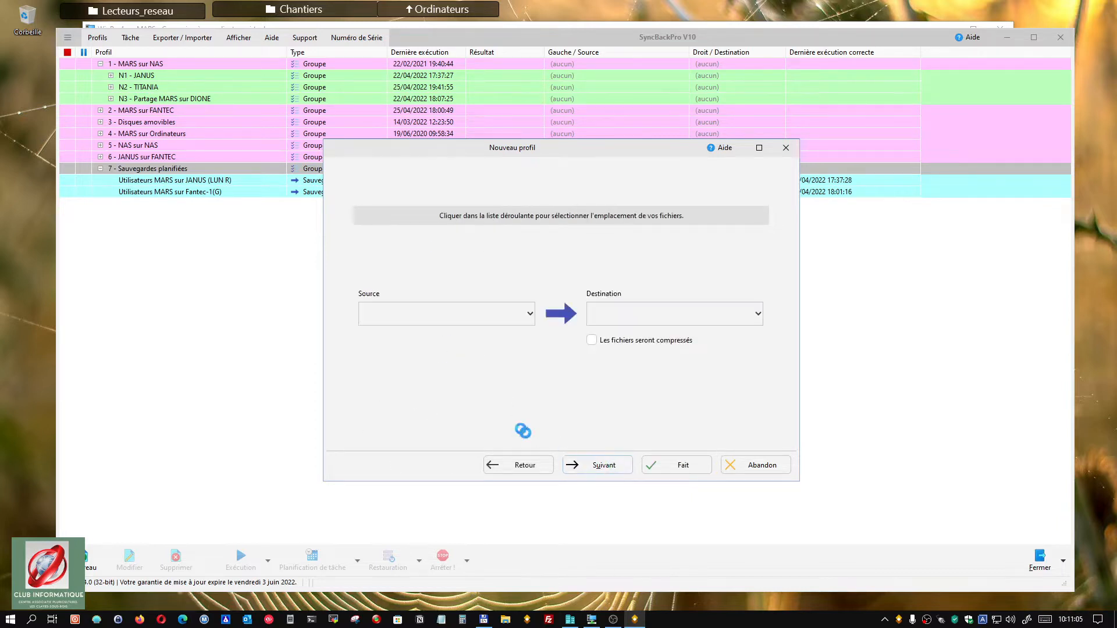
Step: Examine the source location types offered by SyncBackPro, including cloud services, then abandon the test profile and minimize the program
left_click(532, 315)
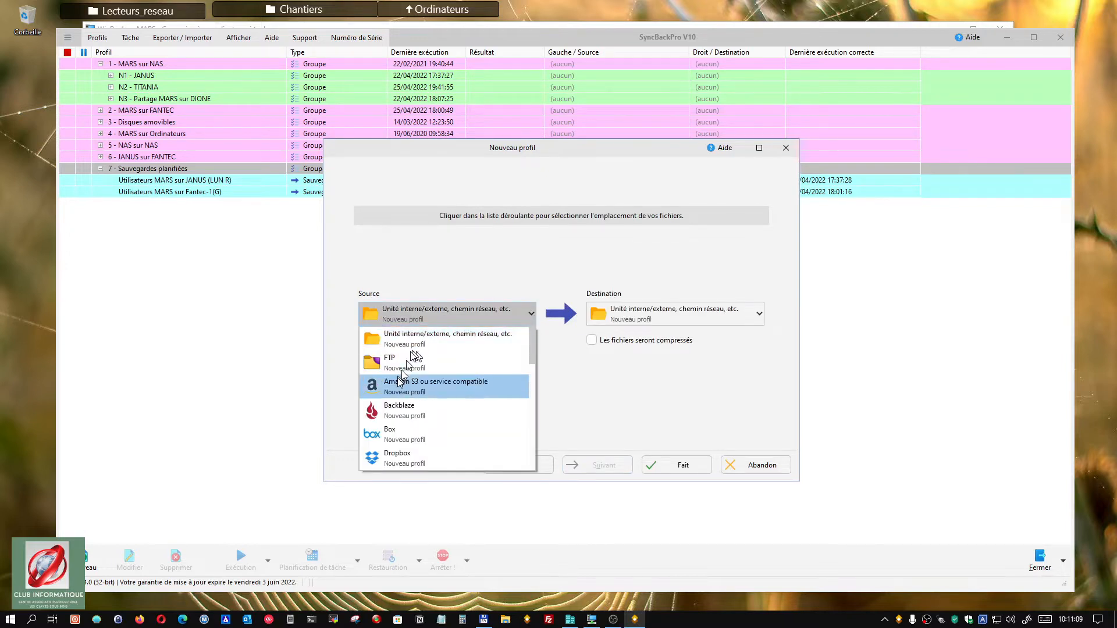
scroll(402, 384, "down", 1)
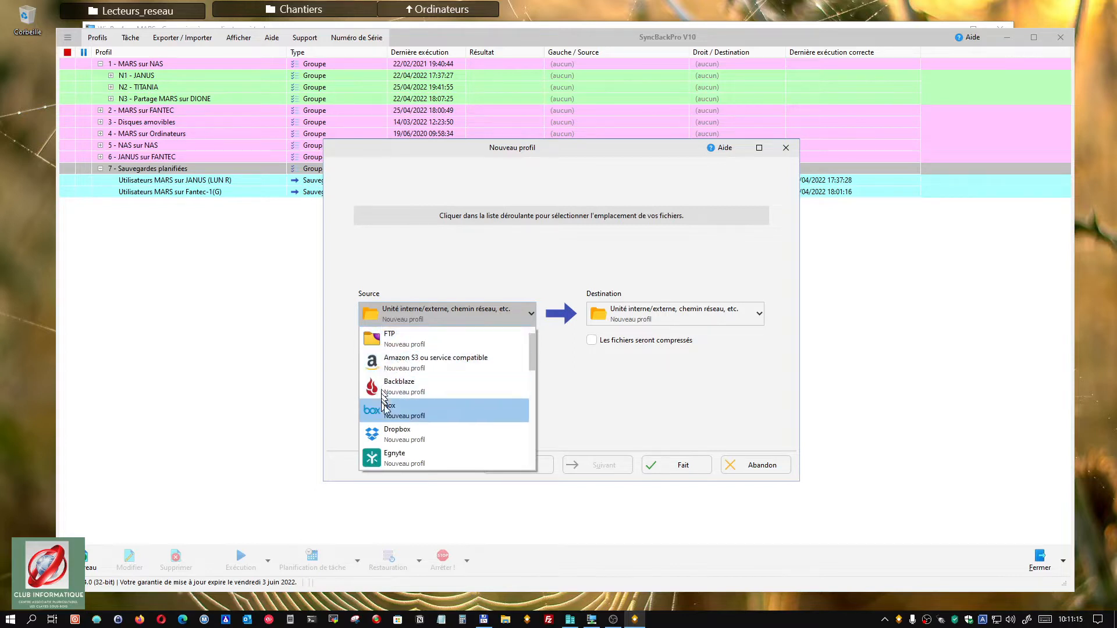
scroll(399, 410, "down", 1)
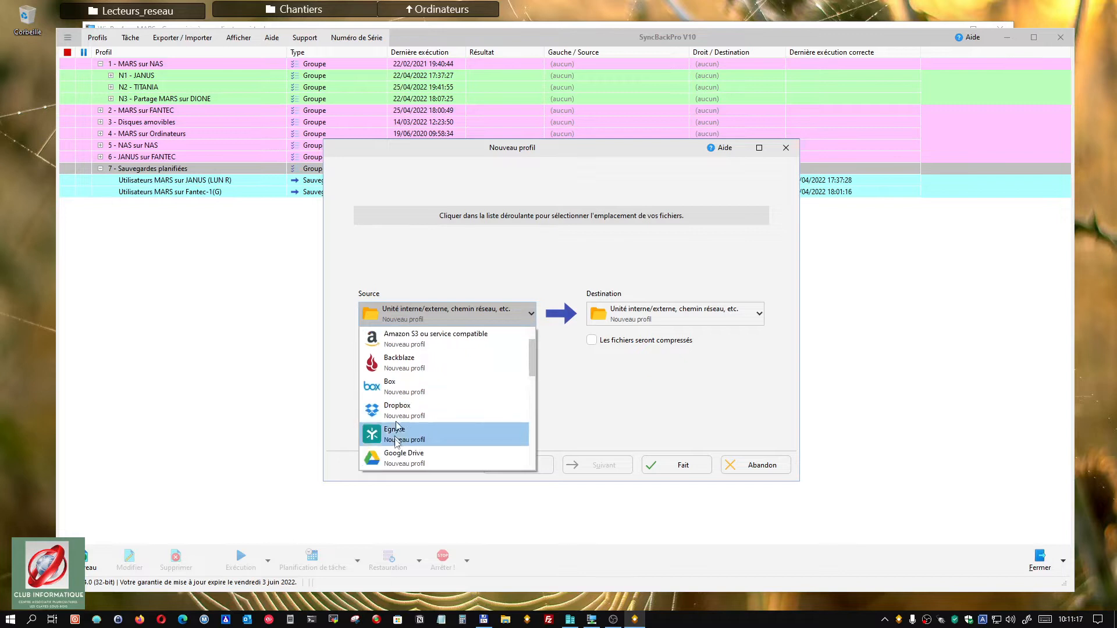
scroll(399, 456, "down", 2)
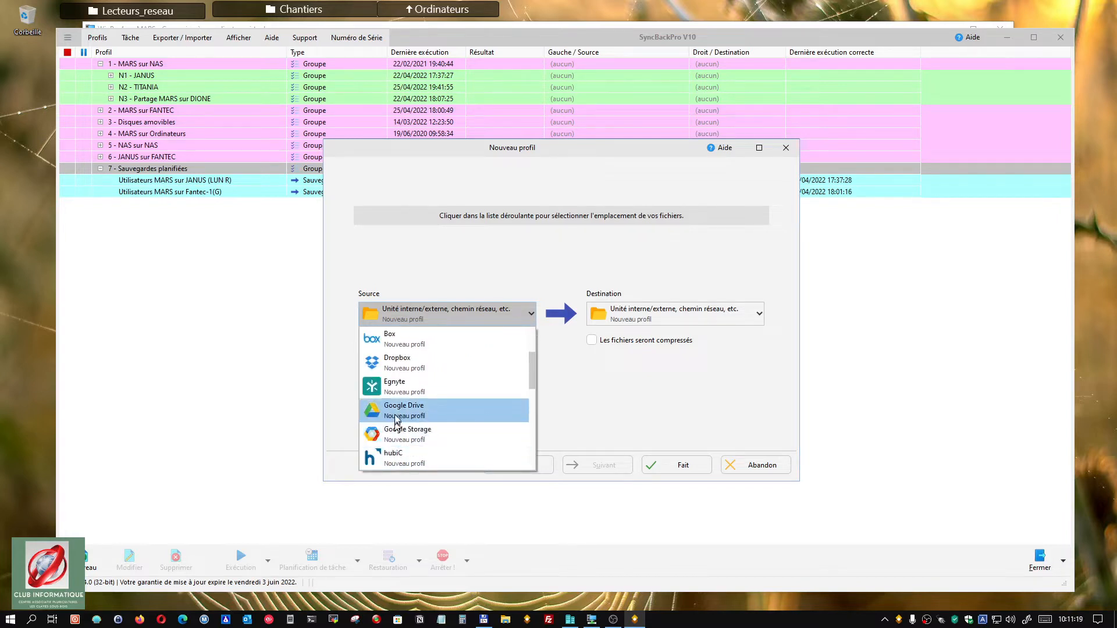
scroll(397, 446, "down", 2)
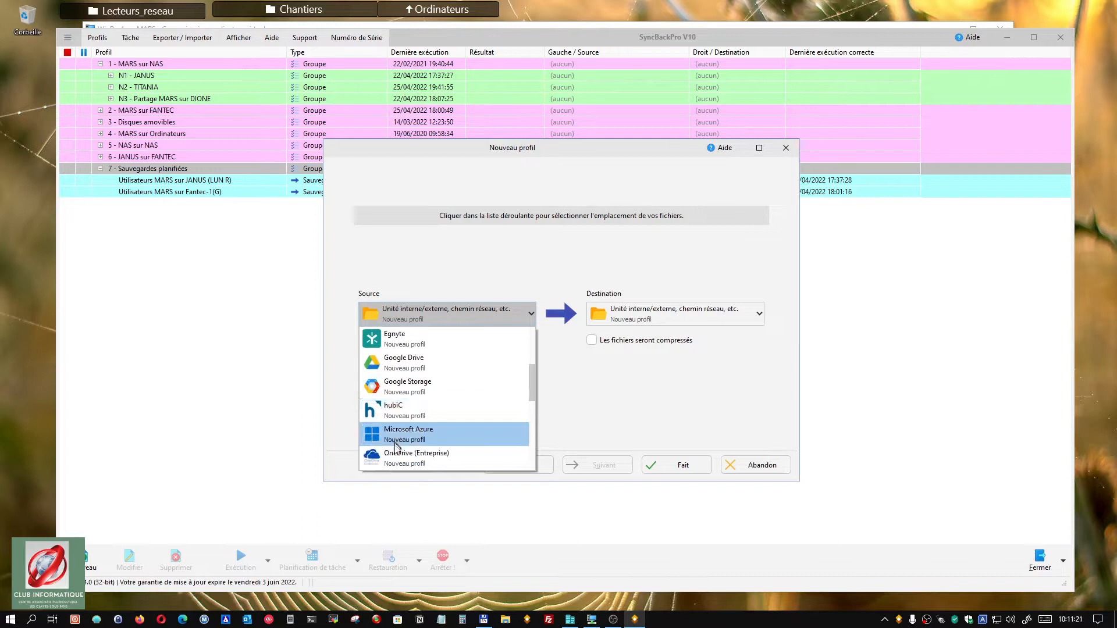
scroll(396, 461, "down", 1)
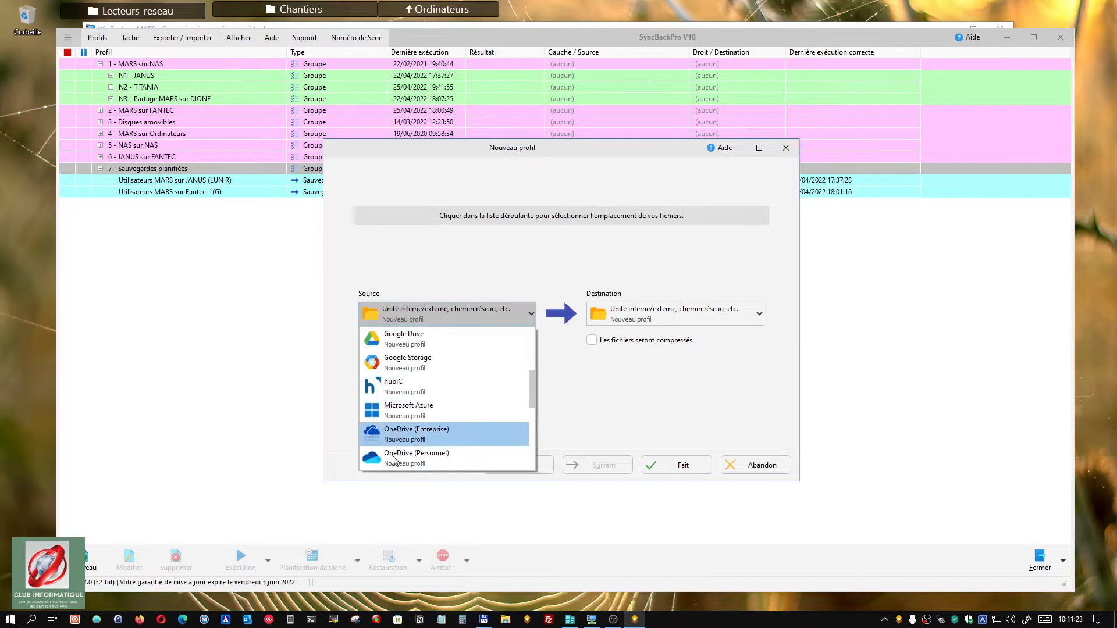
left_click(617, 398)
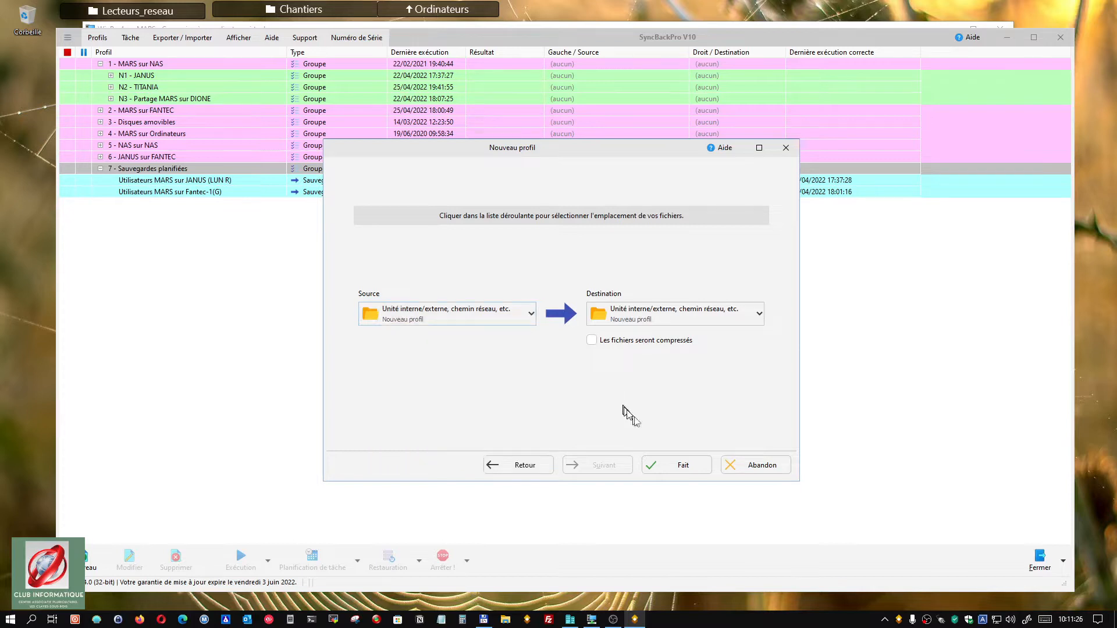
left_click(746, 464)
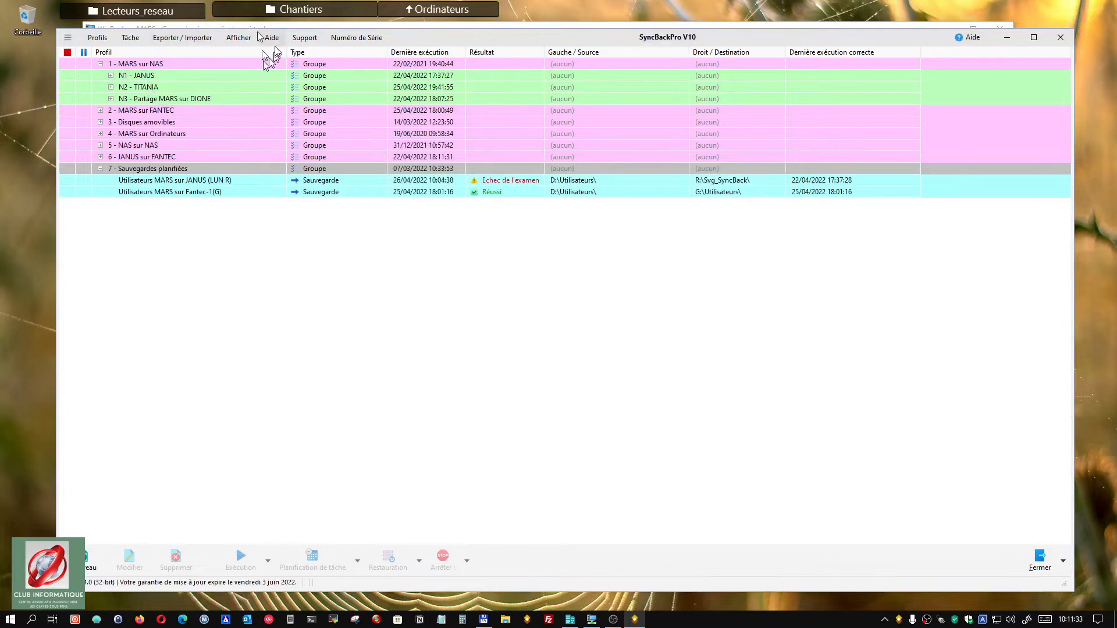
left_click(1008, 38)
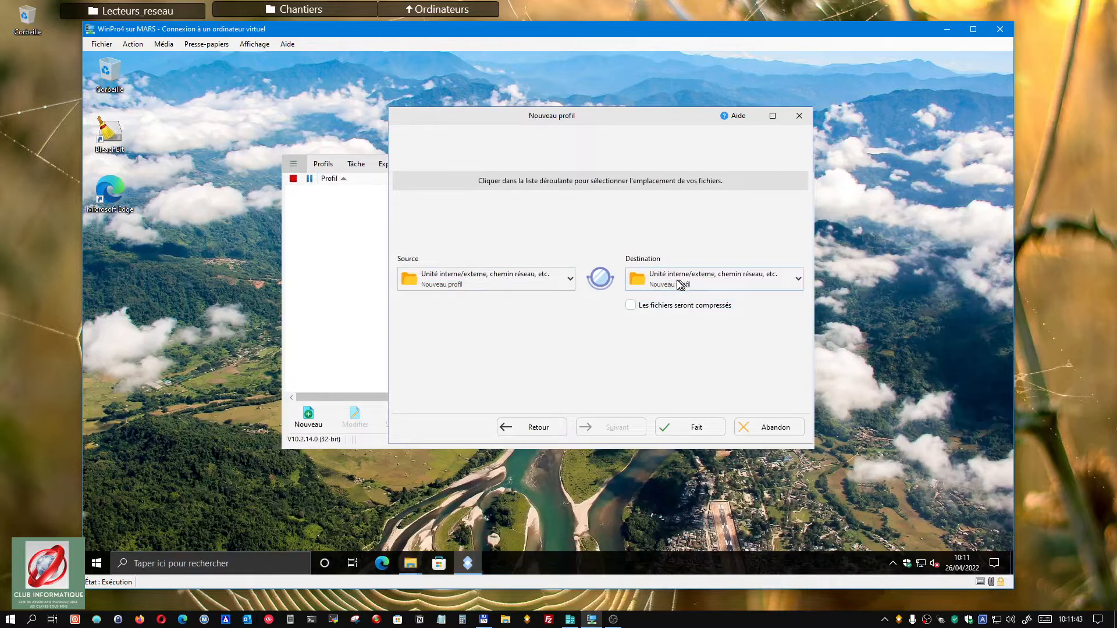
Step: Finish the TestMiroir profile wizard in SyncBackFree with the default locations and open the profile's settings
left_click(697, 428)
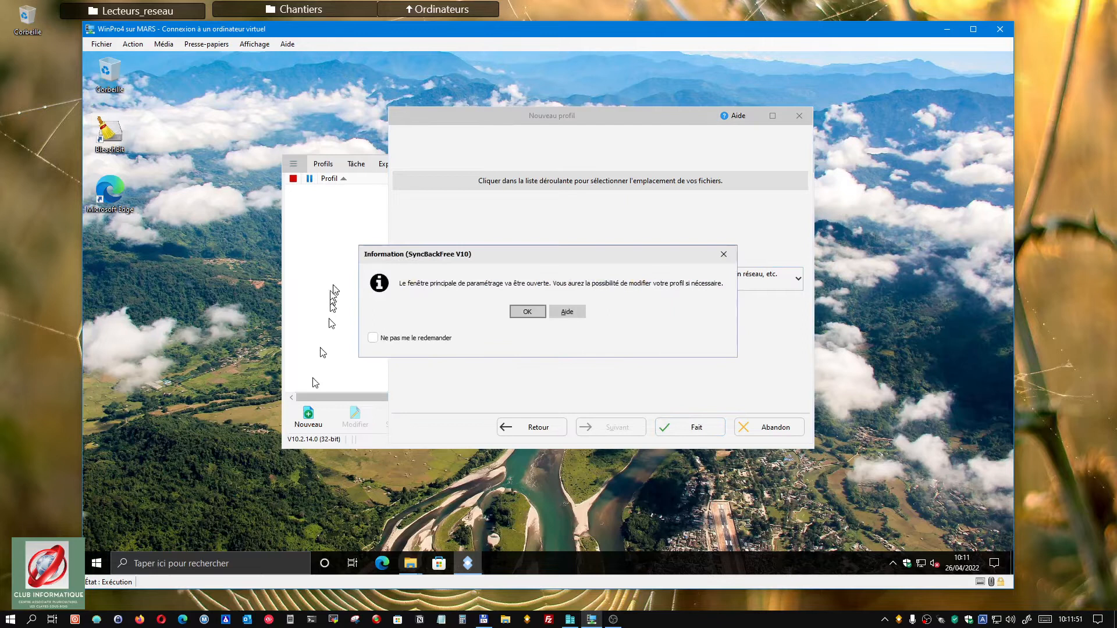
left_click(532, 313)
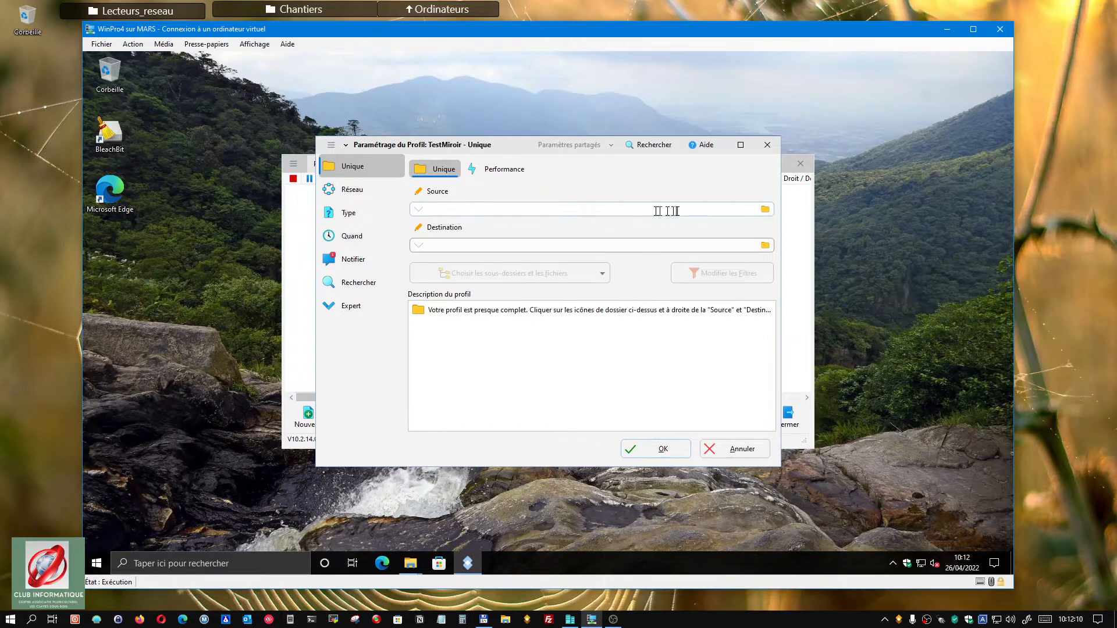
Step: Examine the DossiersPerso folder on drive C: in File Explorer, including Dossier1 and its Documents1 subfolder, then minimize File Explorer
left_click(410, 563)
left_click(392, 536)
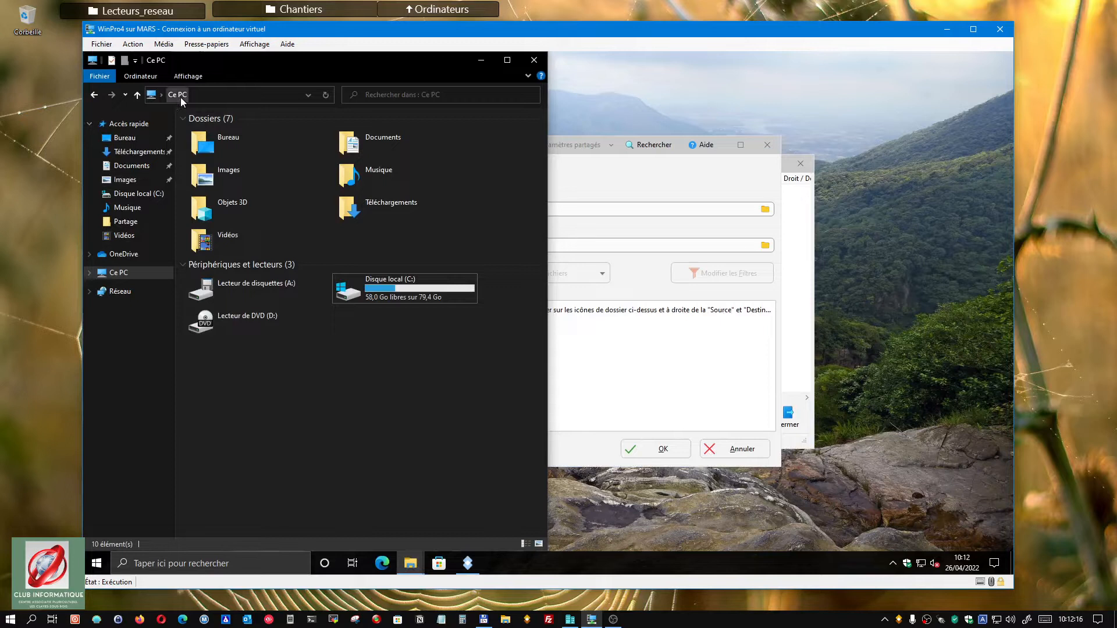
double_click(387, 288)
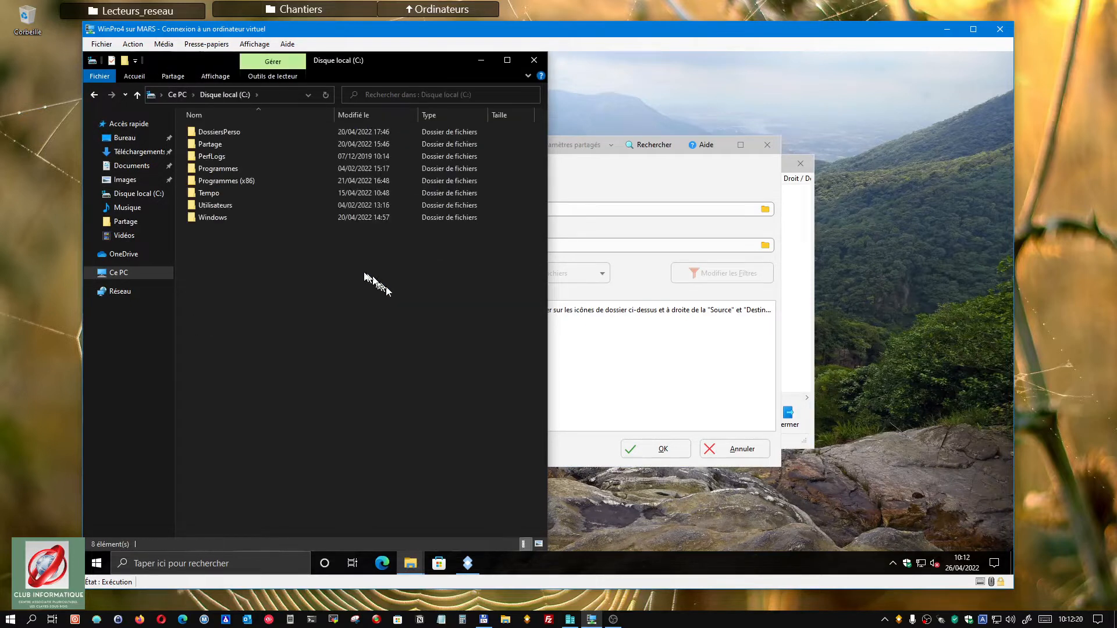
mouse_move(214, 136)
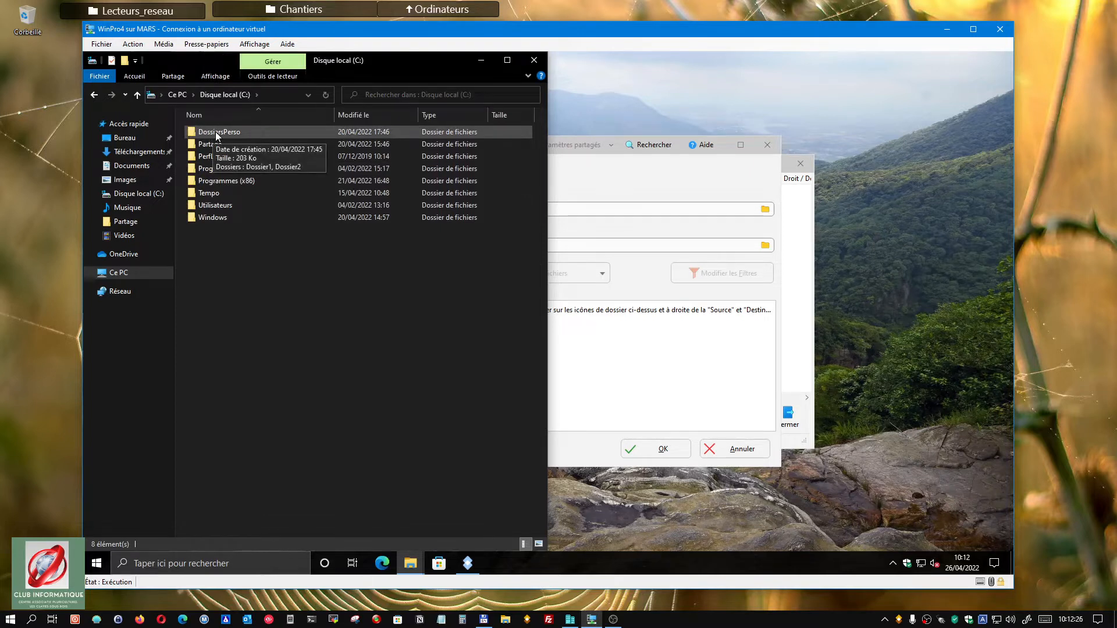
double_click(217, 133)
left_click(215, 131)
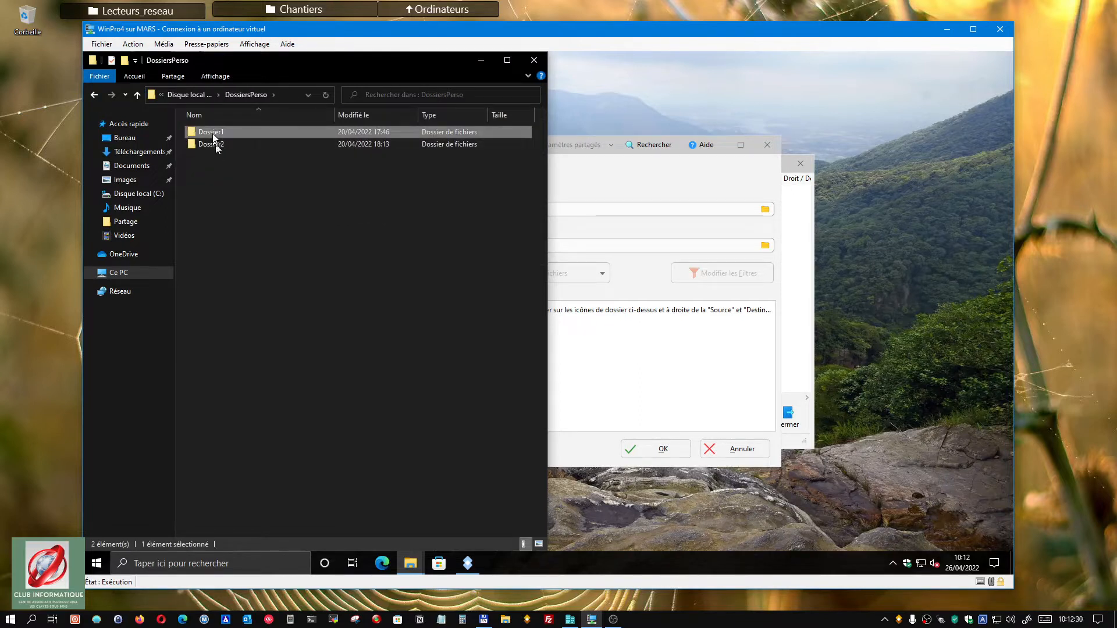
double_click(213, 134)
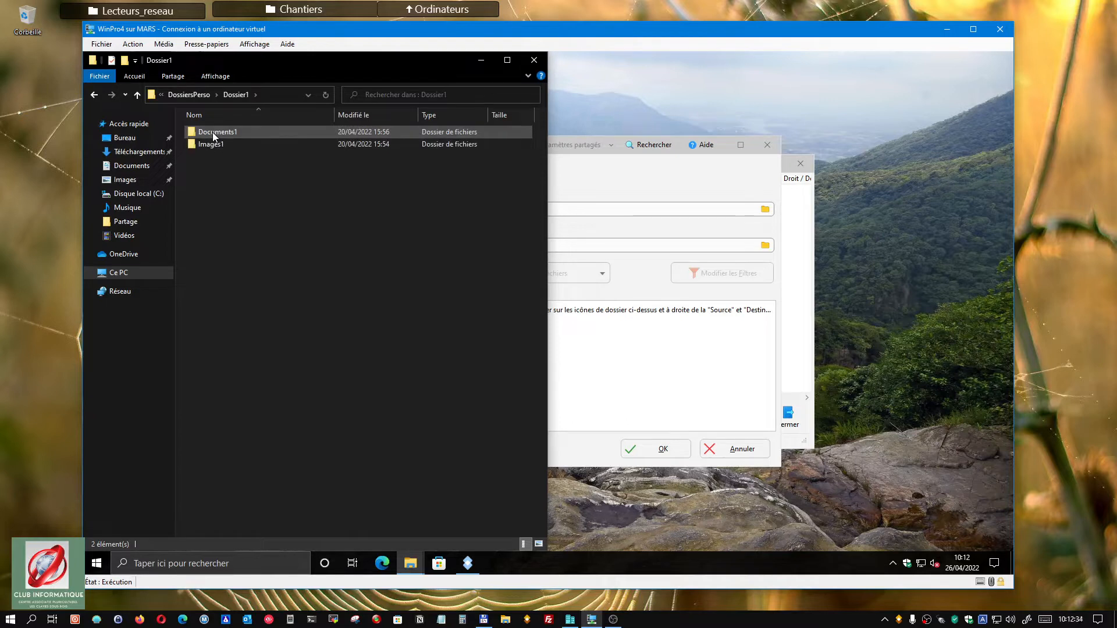
double_click(213, 133)
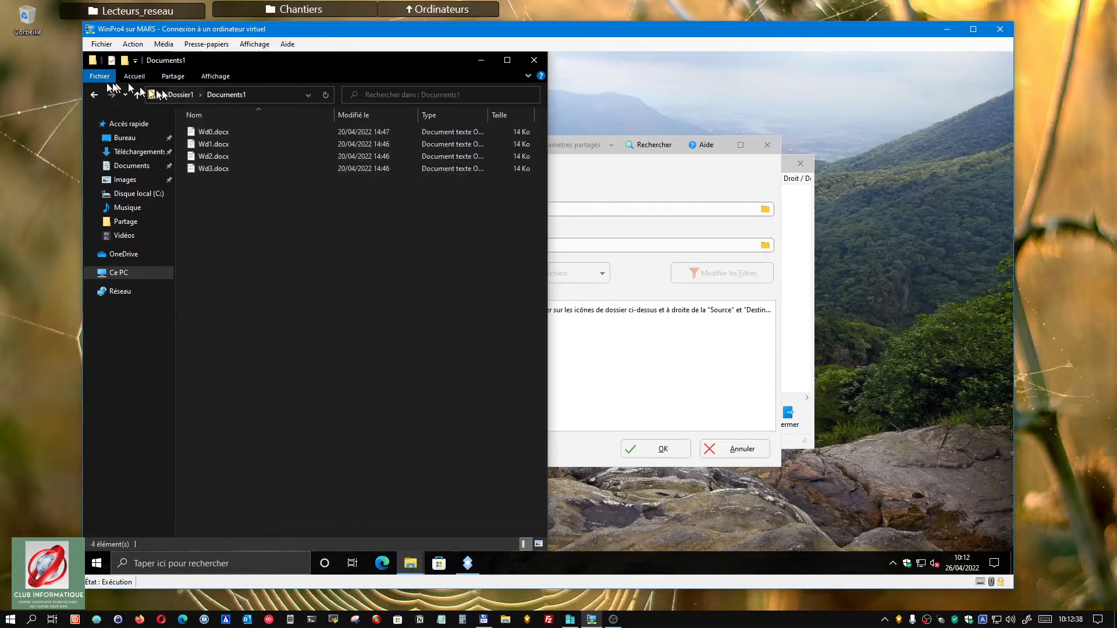
left_click(95, 96)
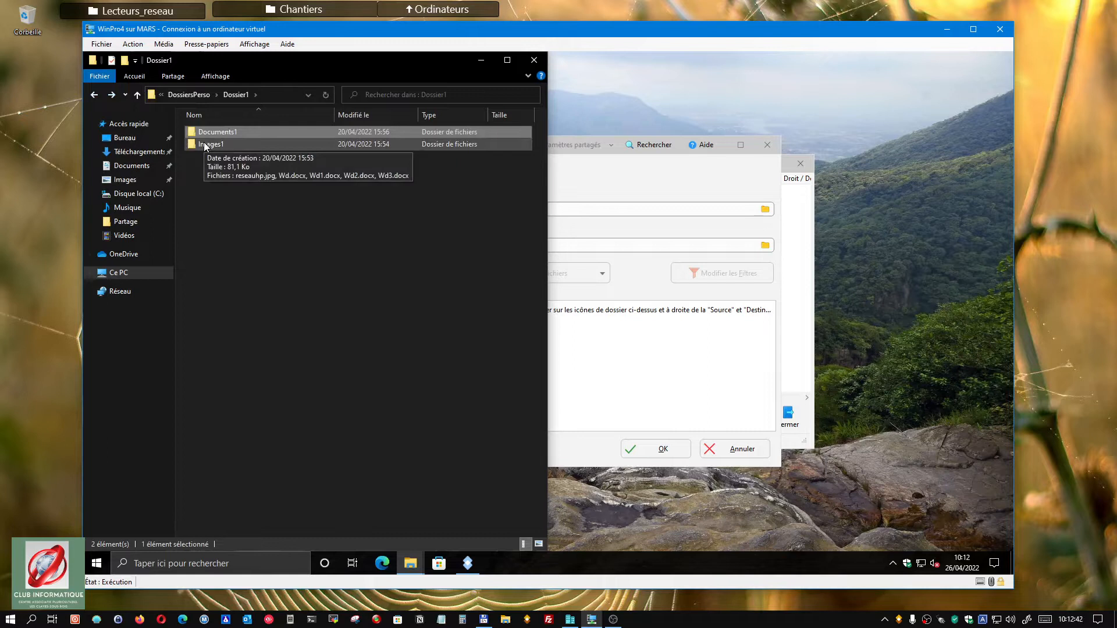
left_click(480, 60)
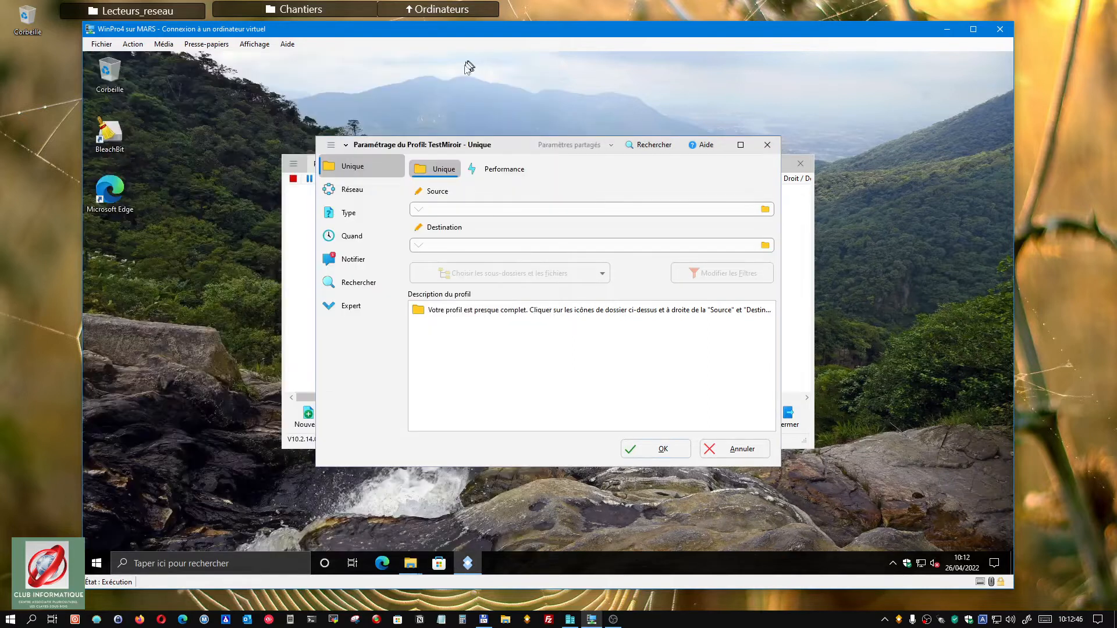
Step: Set the TestMiroir profile's source to the DossiersPerso folder on drive C:
left_click(765, 209)
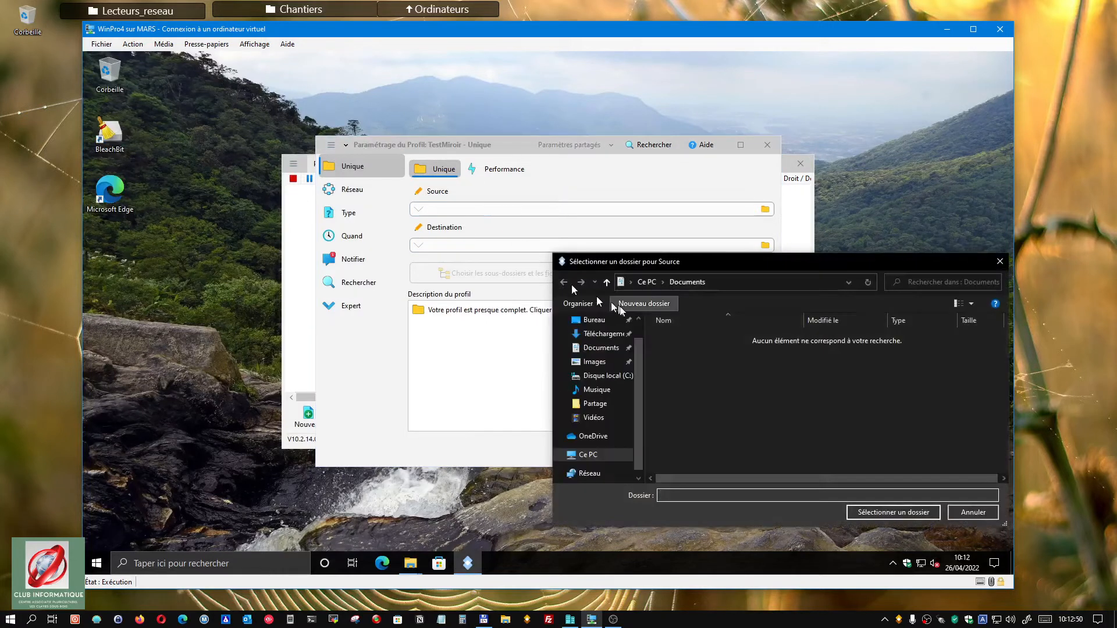
left_click_drag(715, 263, 514, 190)
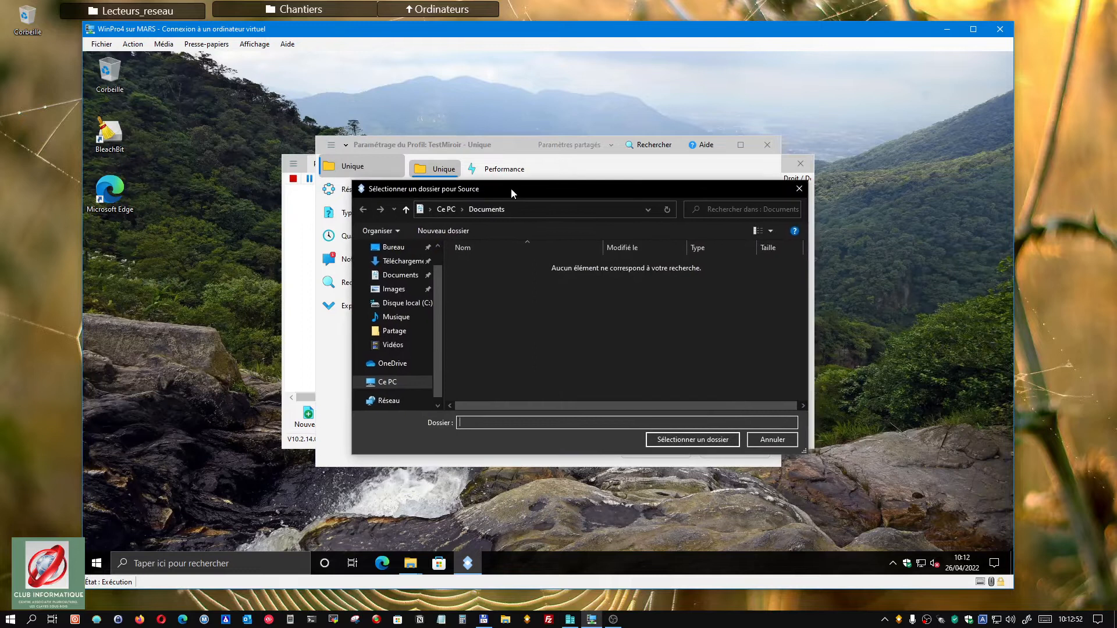
left_click(394, 384)
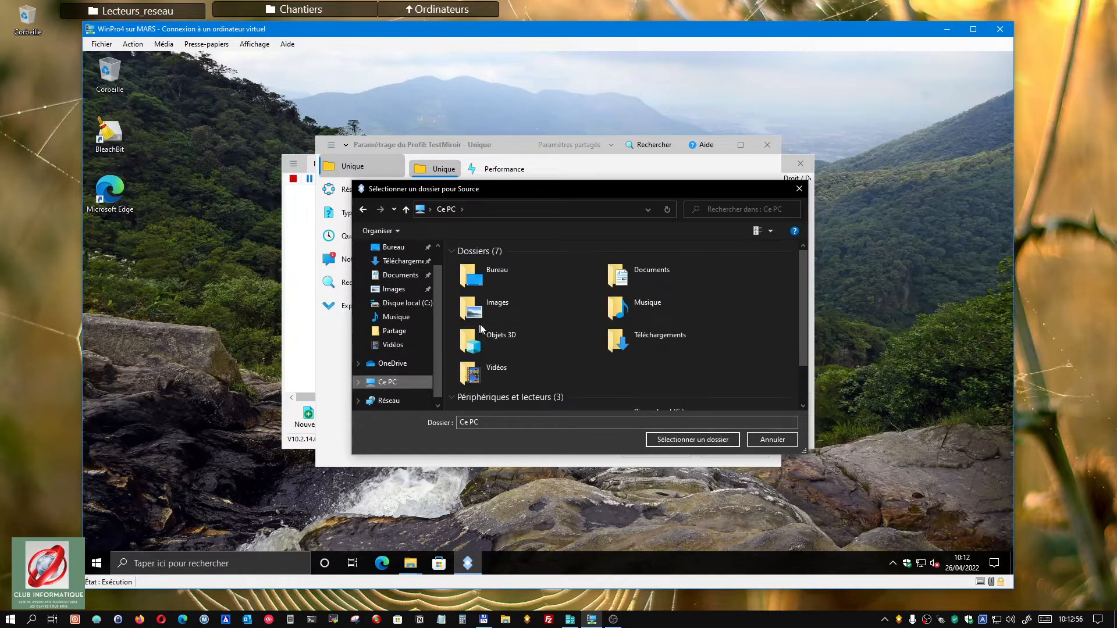
scroll(611, 349, "down", 1)
left_click(646, 359)
double_click(646, 359)
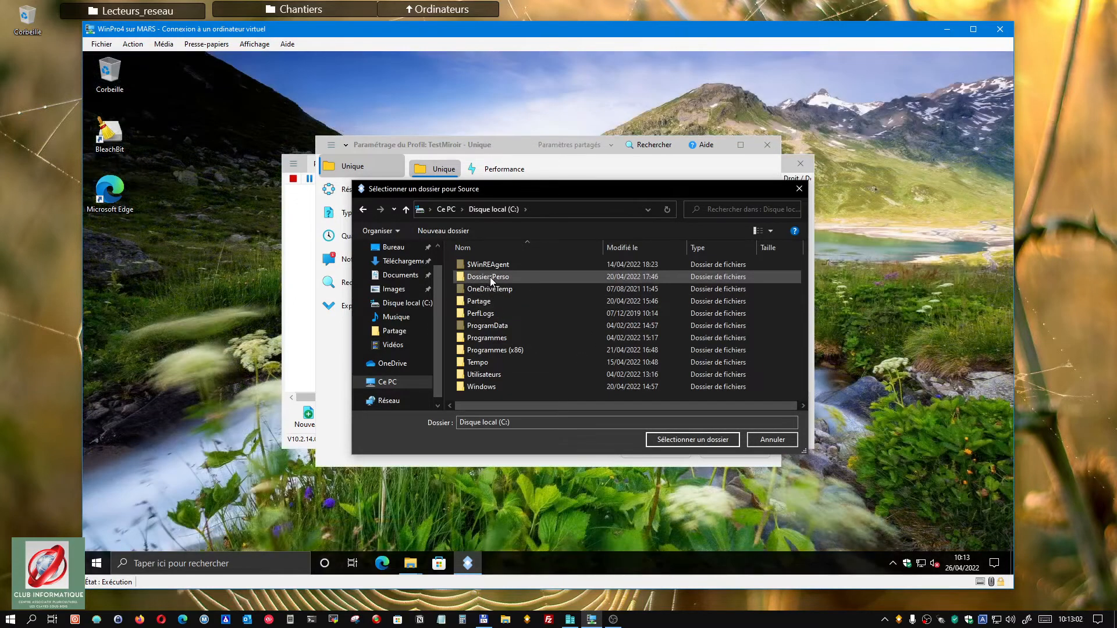
left_click(490, 277)
left_click(685, 440)
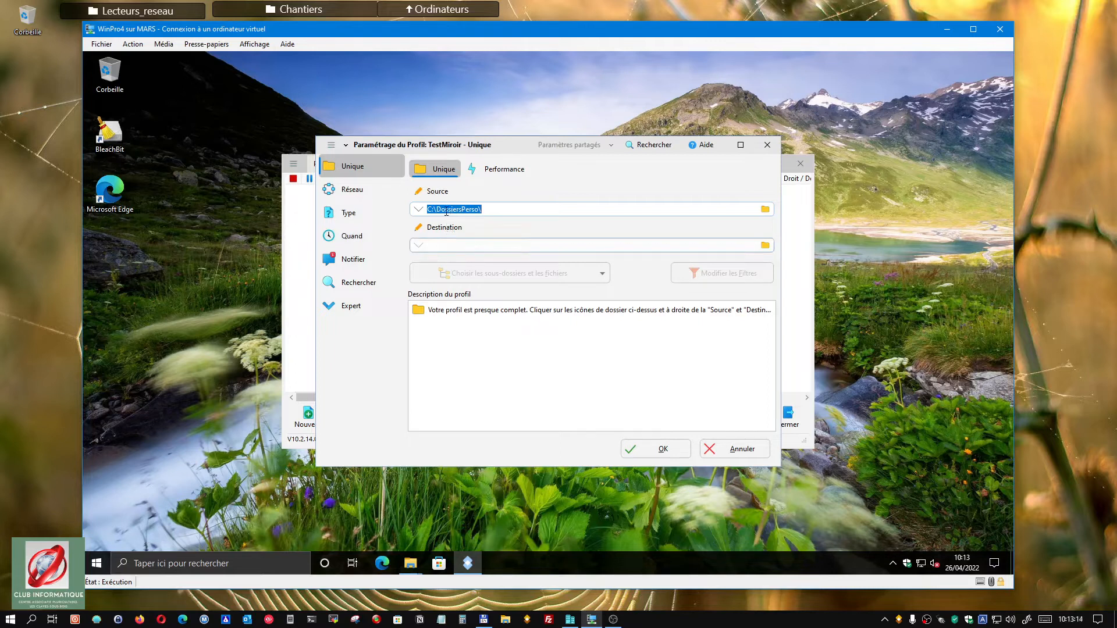
Step: Rename the Source label as Machine Virtuelle DPerso and the Destination label as Ordinateur MARS
left_click(439, 191)
left_click_drag(462, 191, 418, 192)
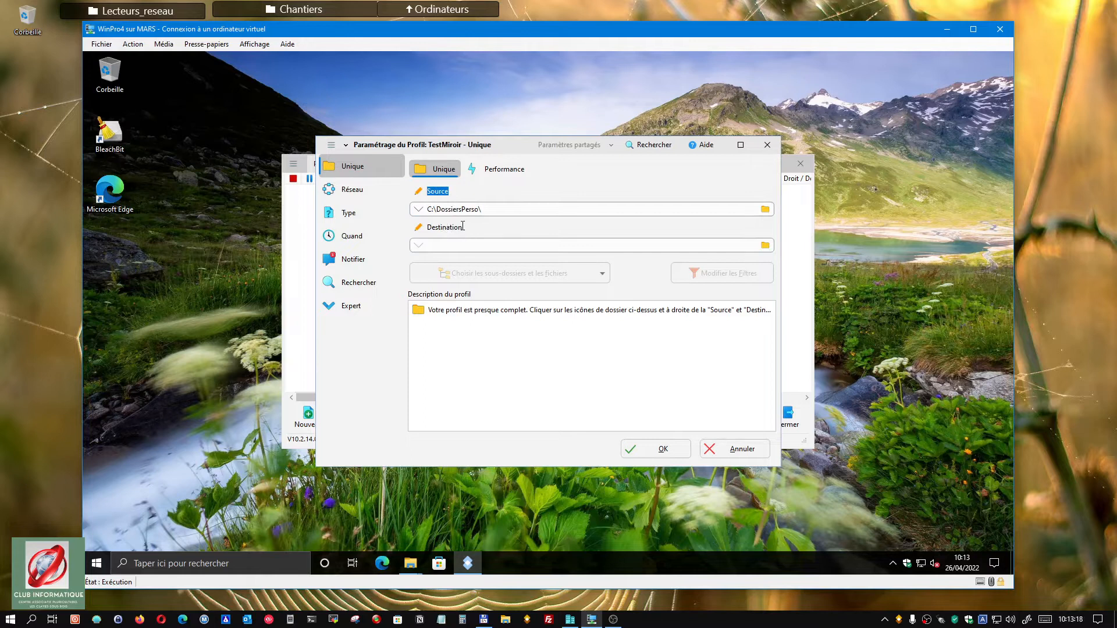
left_click_drag(463, 226, 427, 227)
left_click(447, 192)
double_click(442, 192)
type("Machine Virtuelle")
type("DPerso")
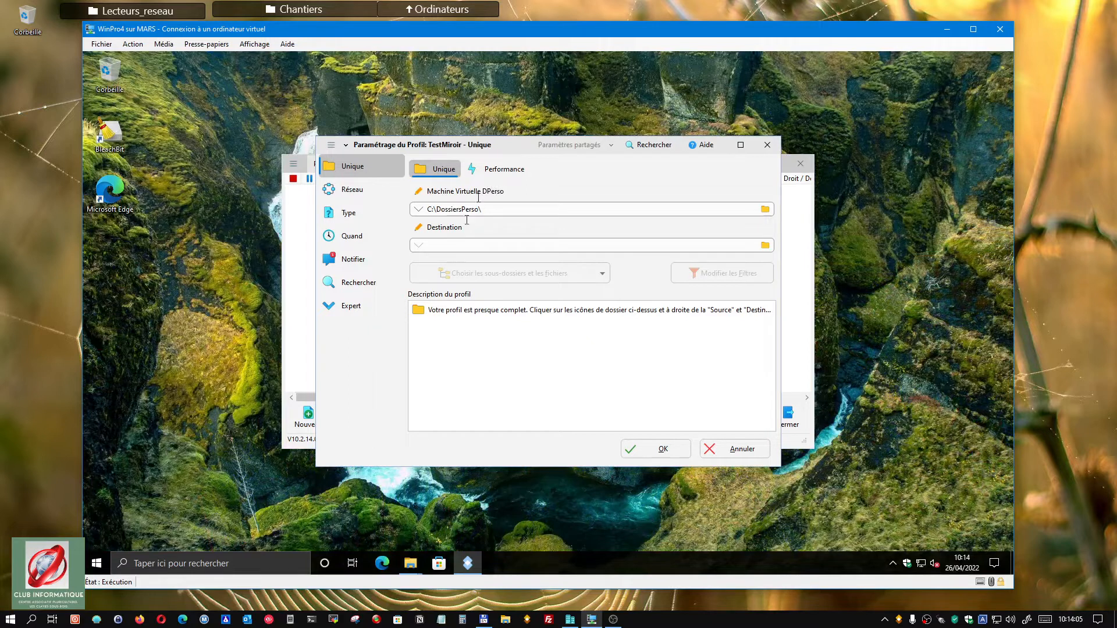
left_click(454, 240)
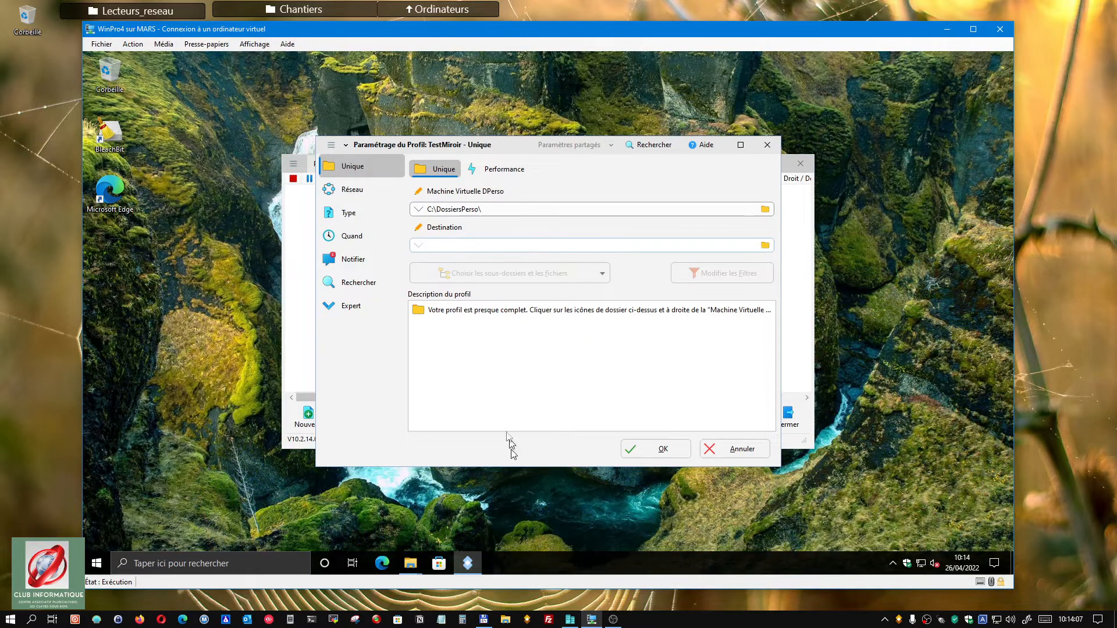
left_click(468, 227)
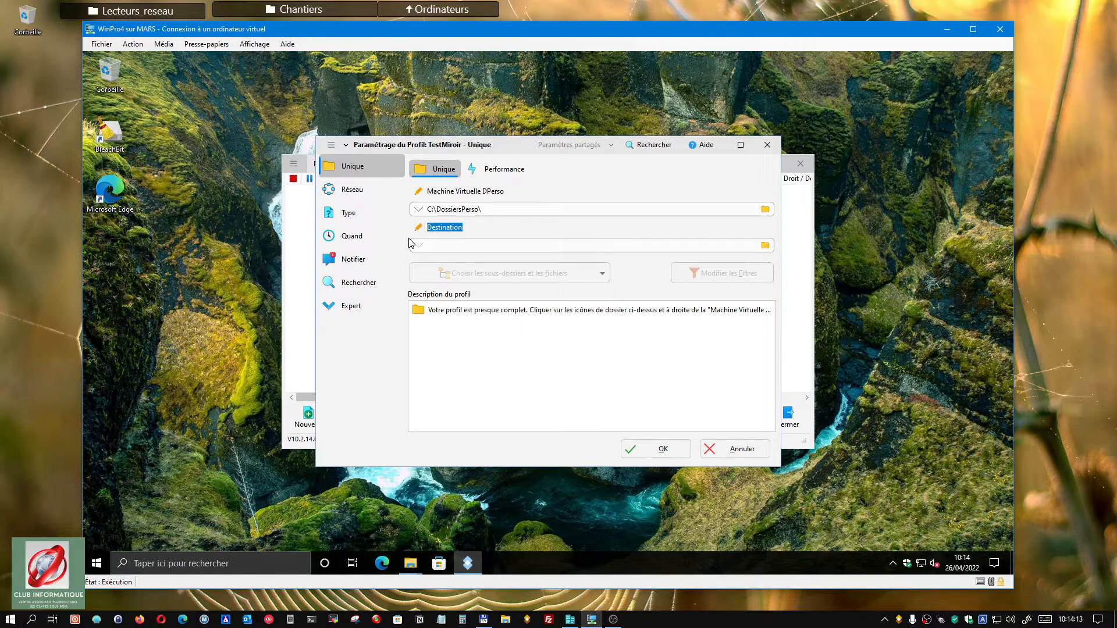
type("Ordinateur MARS")
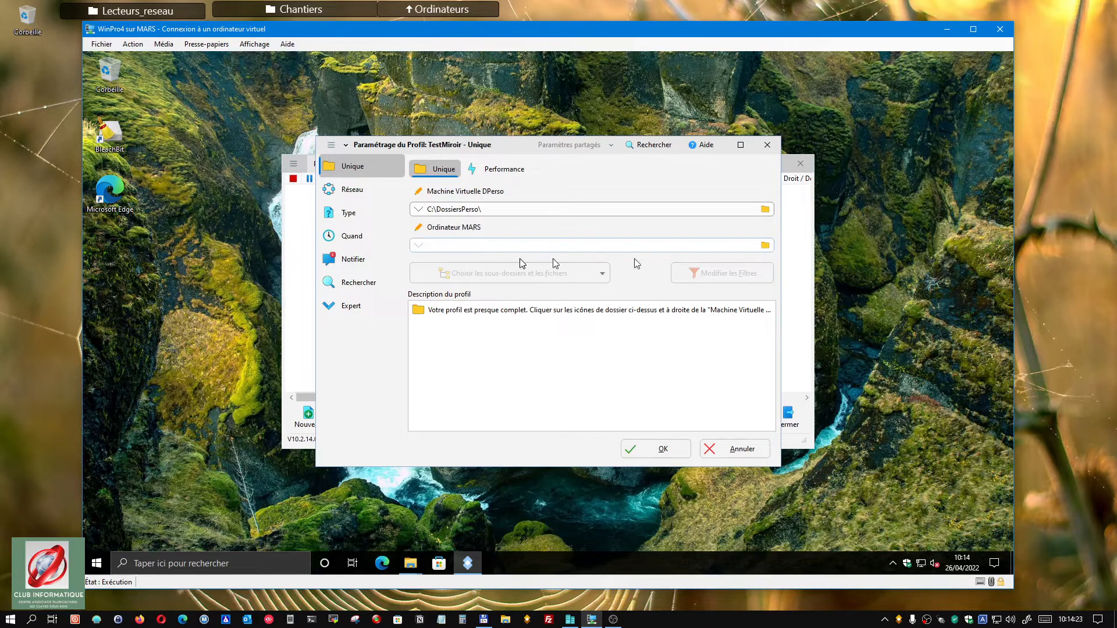
Step: Browse the network for the destination folder, opening DemoSyncBack in the Travaux share of computer MARS
left_click(765, 246)
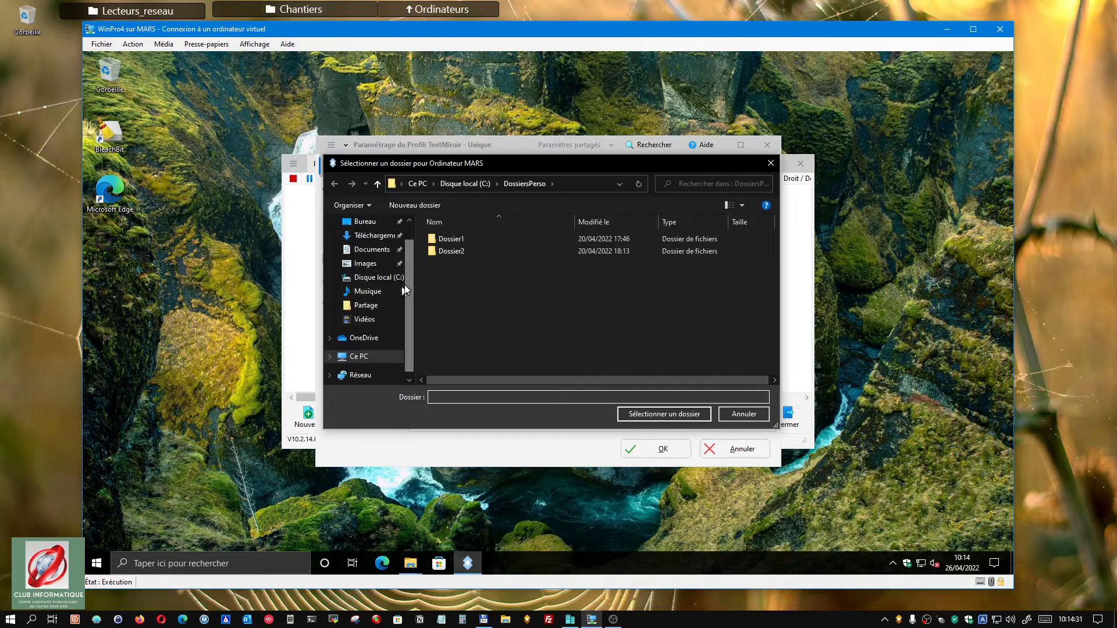
scroll(407, 288, "down", 1)
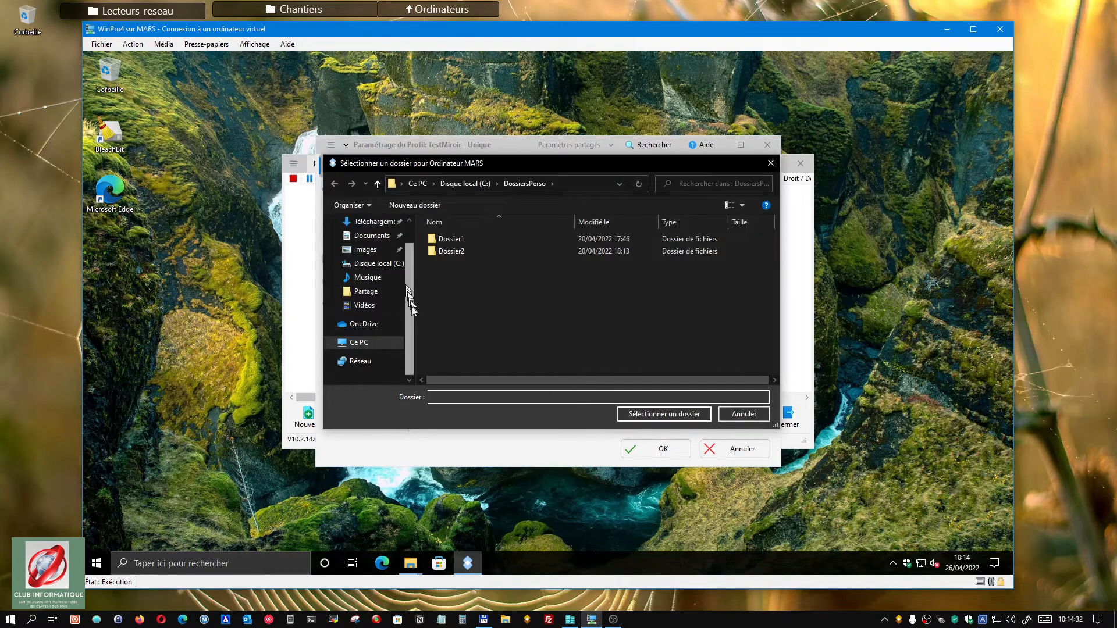
left_click(365, 361)
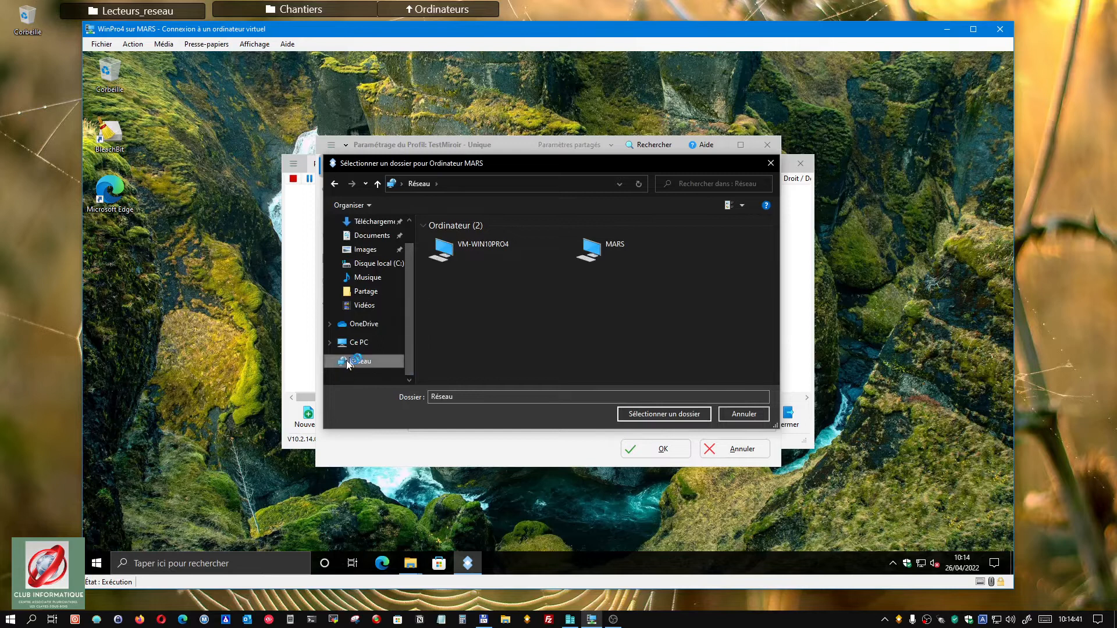
double_click(623, 248)
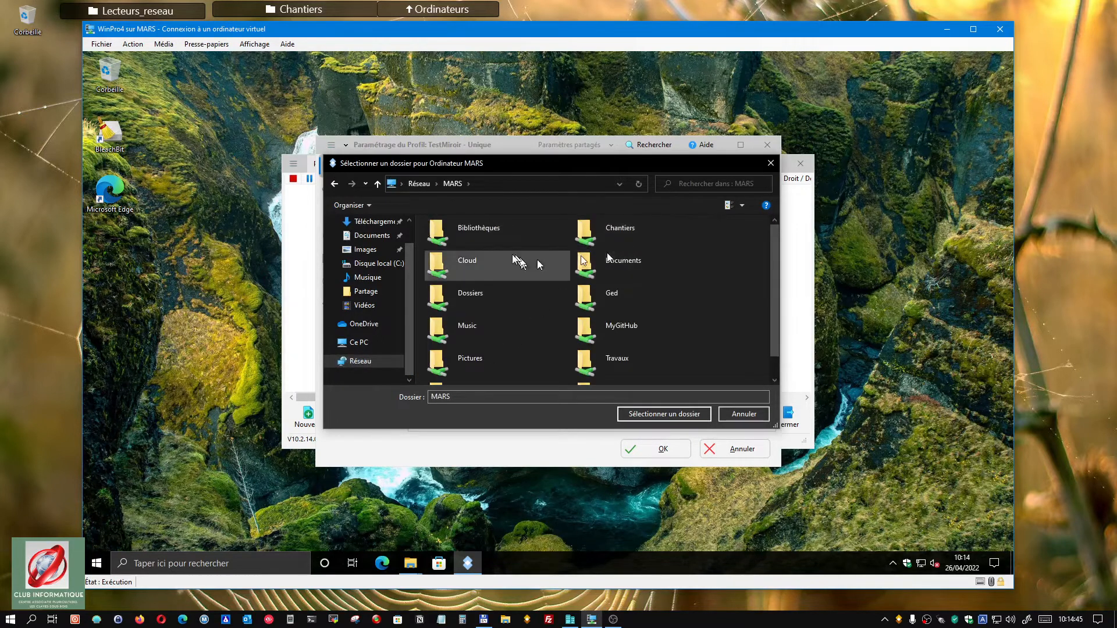
scroll(464, 260, "down", 2)
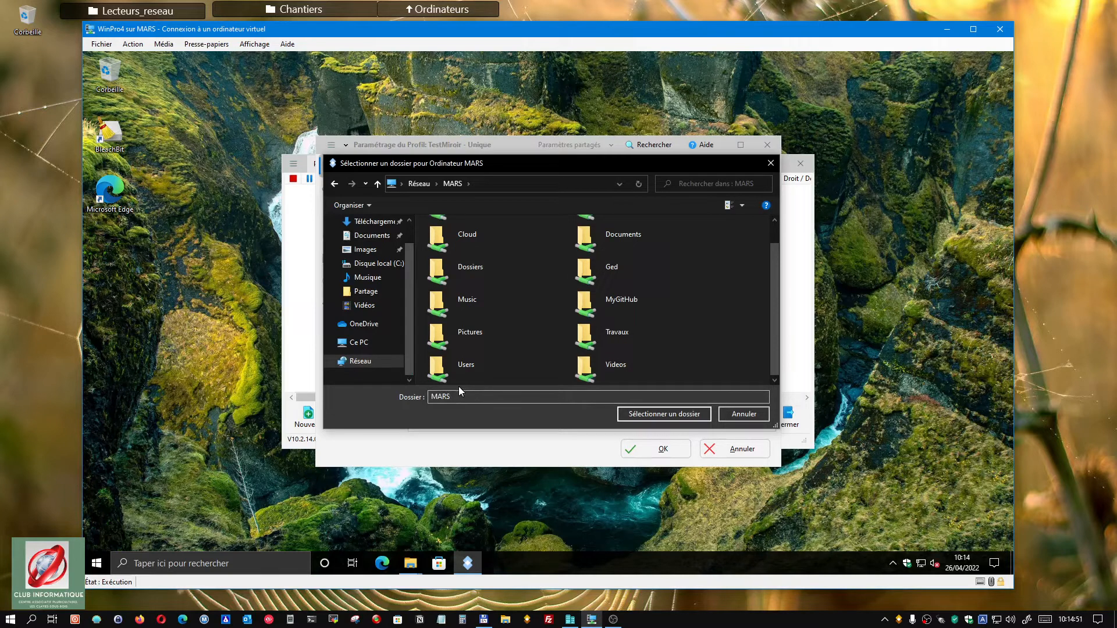
left_click(611, 341)
double_click(609, 341)
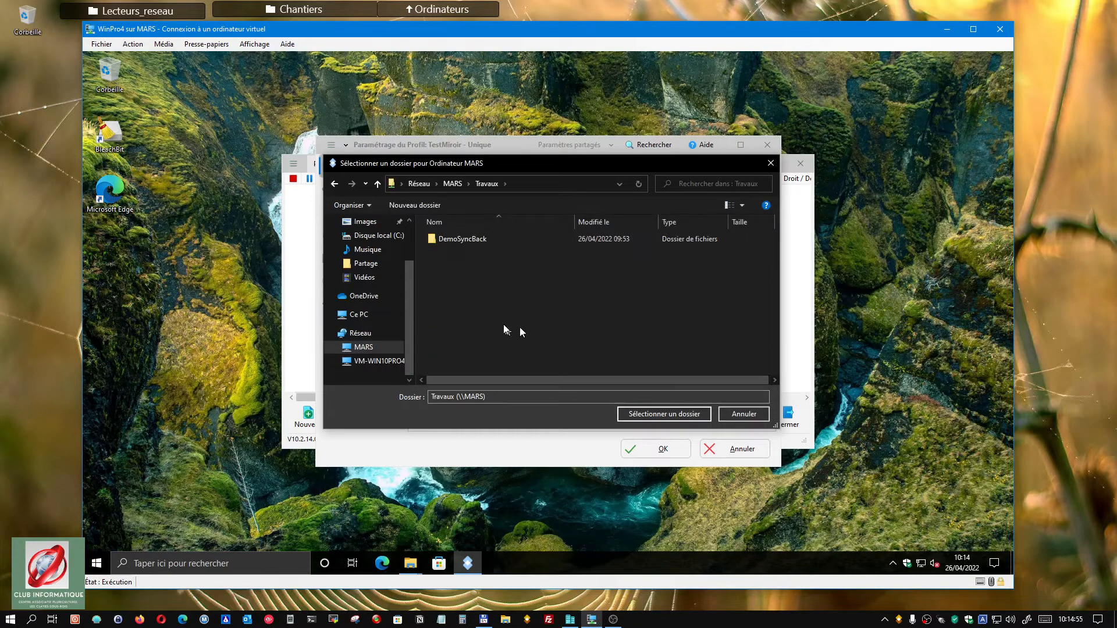
left_click(448, 241)
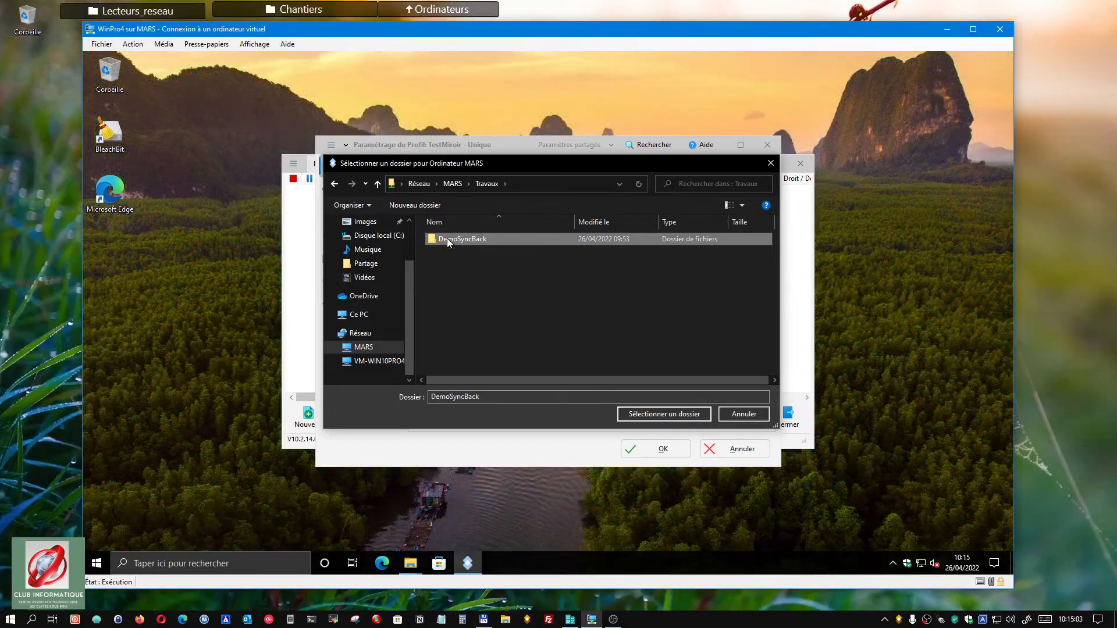
double_click(447, 238)
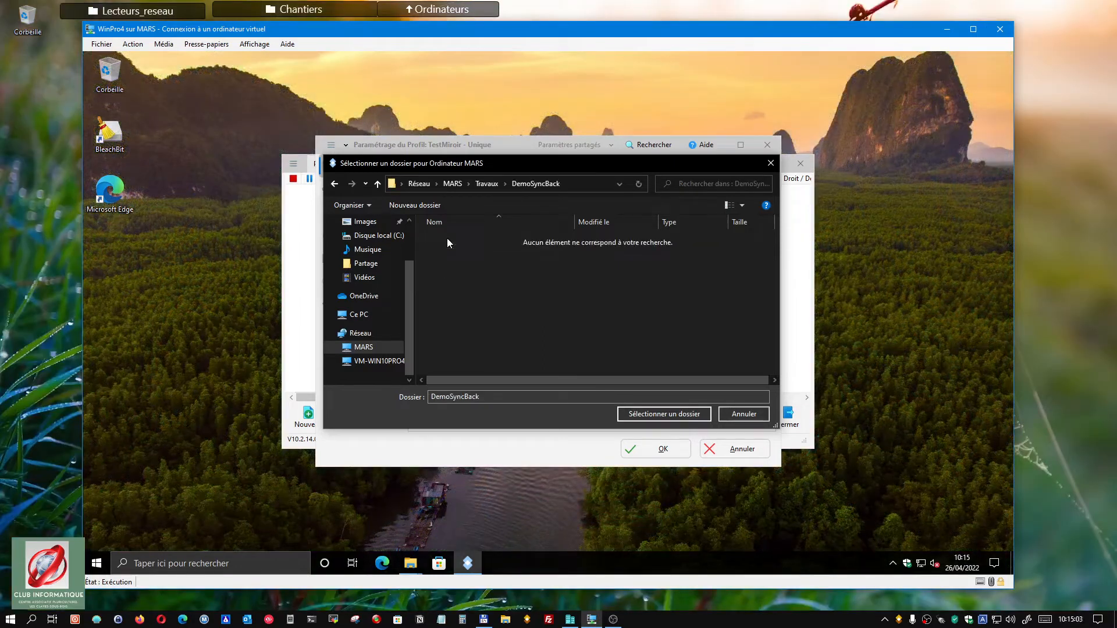
Step: Create a folder named TestMiroir inside DemoSyncBack and select it as the profile's destination
left_click(425, 207)
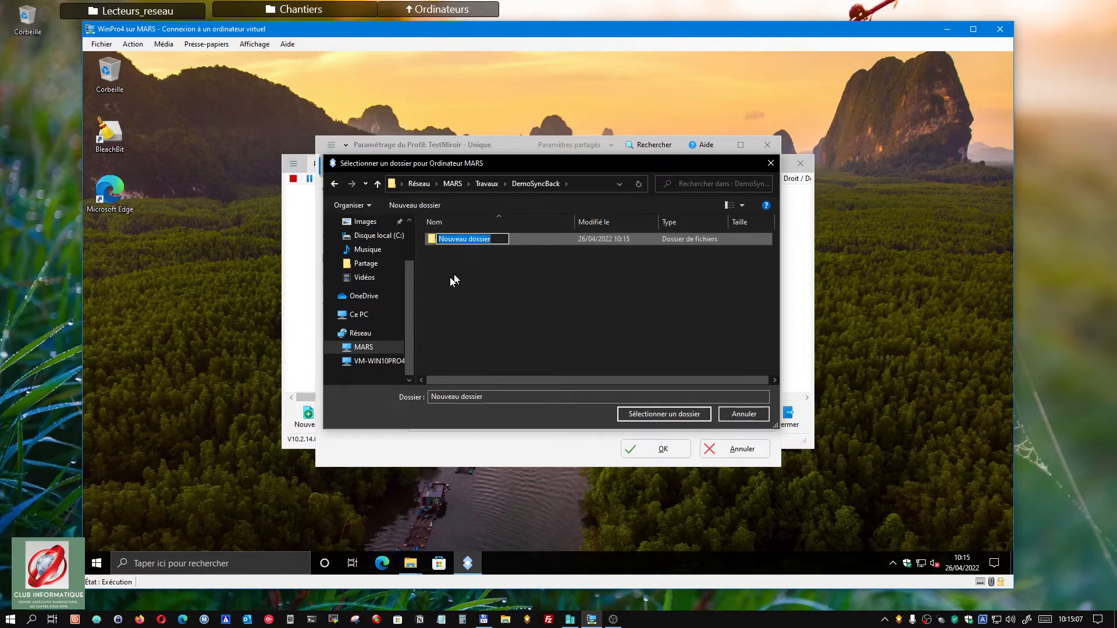
type("TestMiroir")
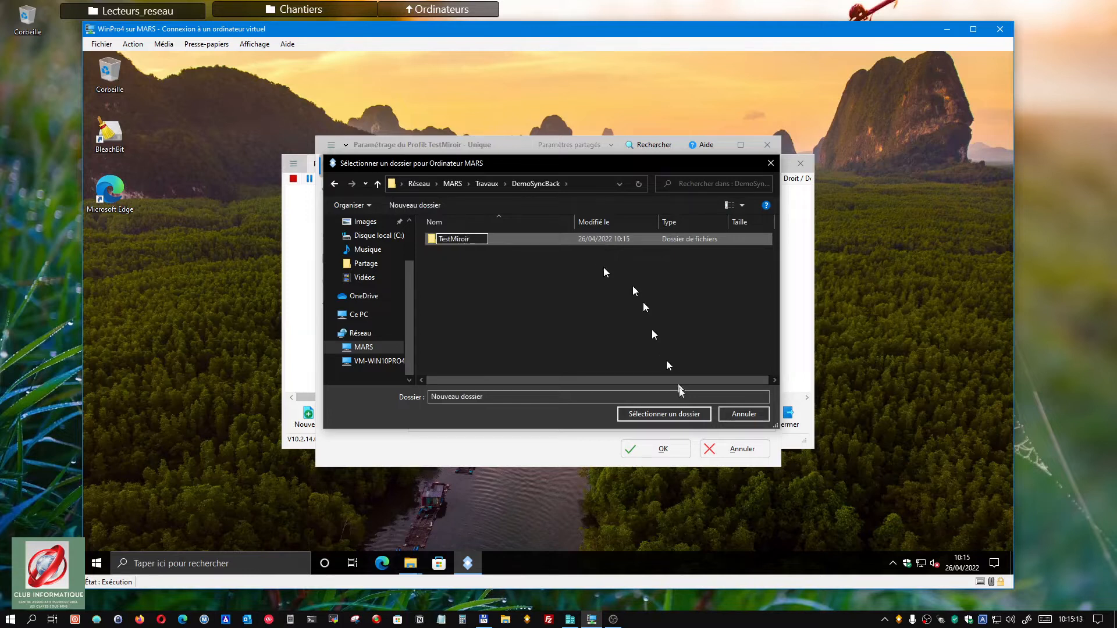
key("Return")
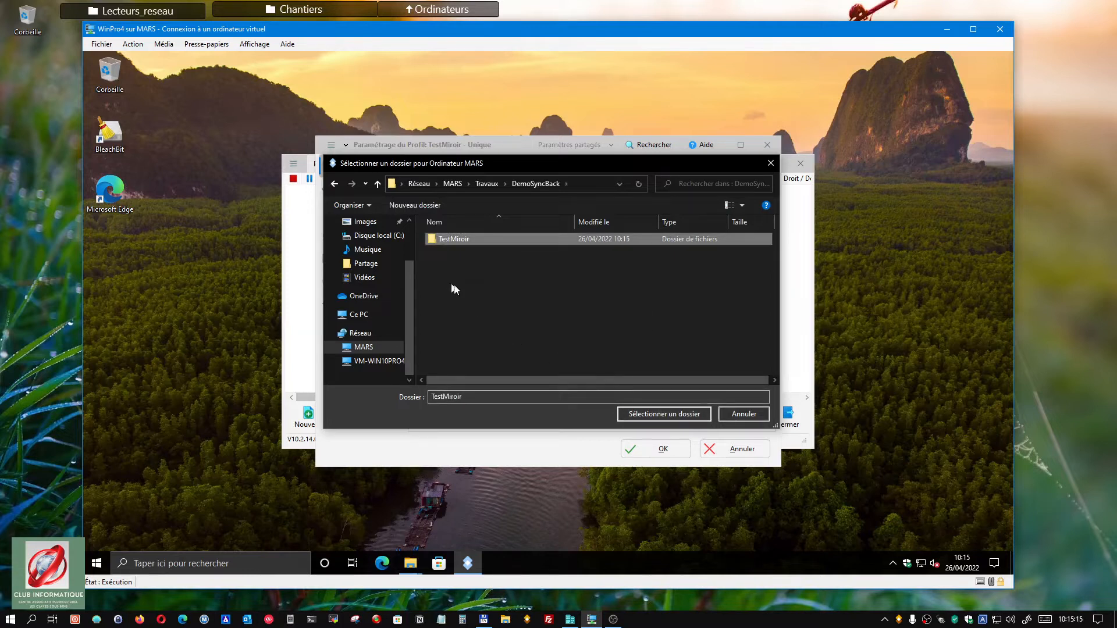
left_click(641, 414)
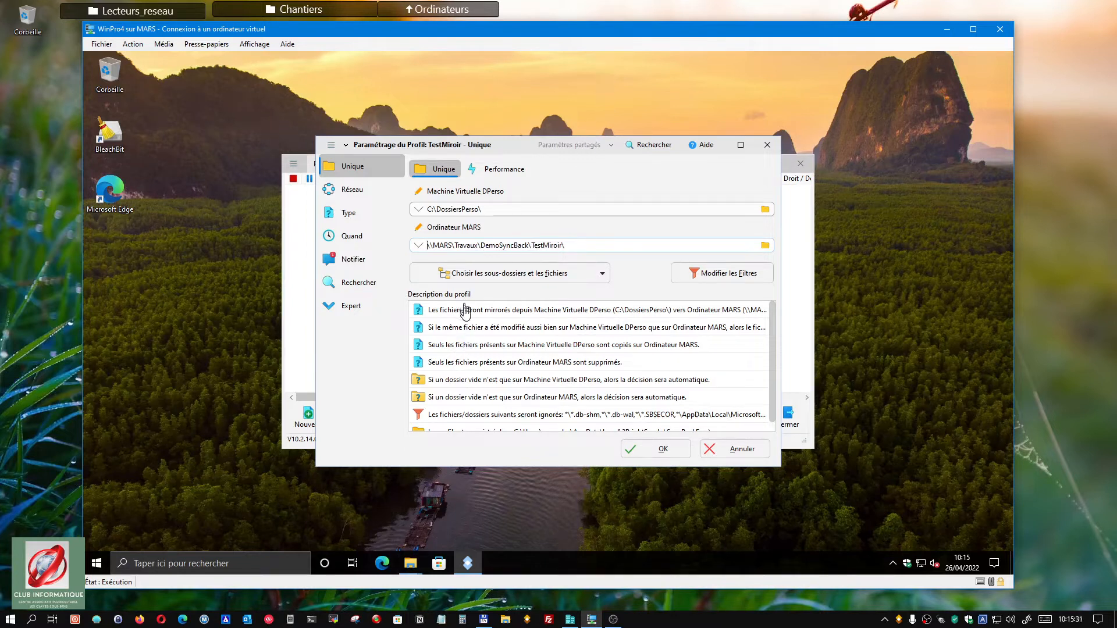
Step: Review the profile description and open the subfolder and file selection for both Machine Virtuelle DPerso and Ordinateur MARS
scroll(464, 313, "down", 1)
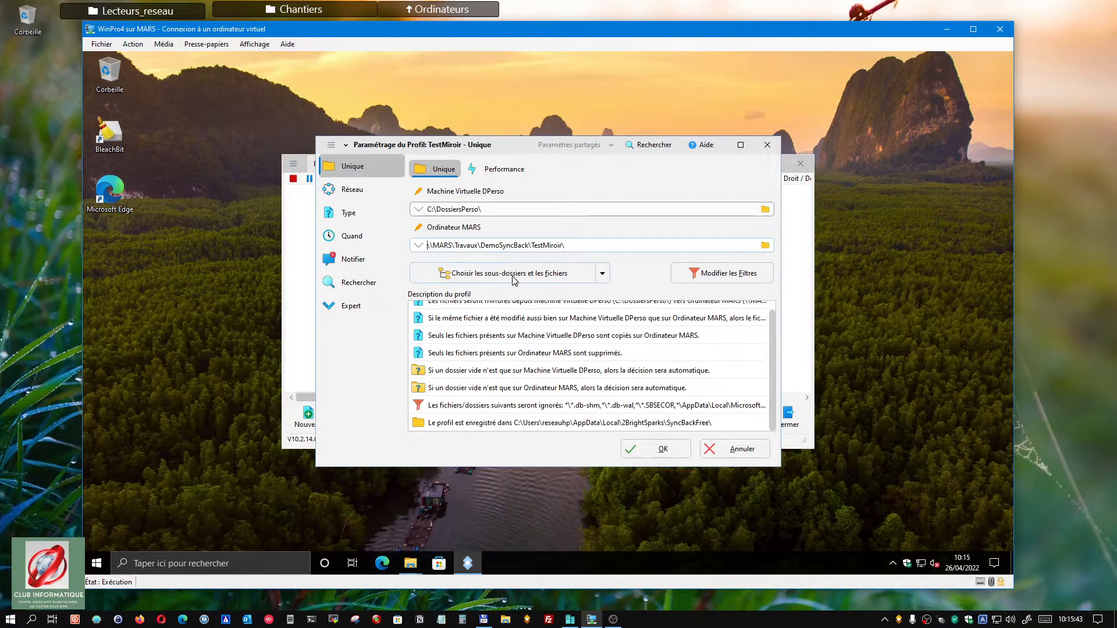
left_click(602, 274)
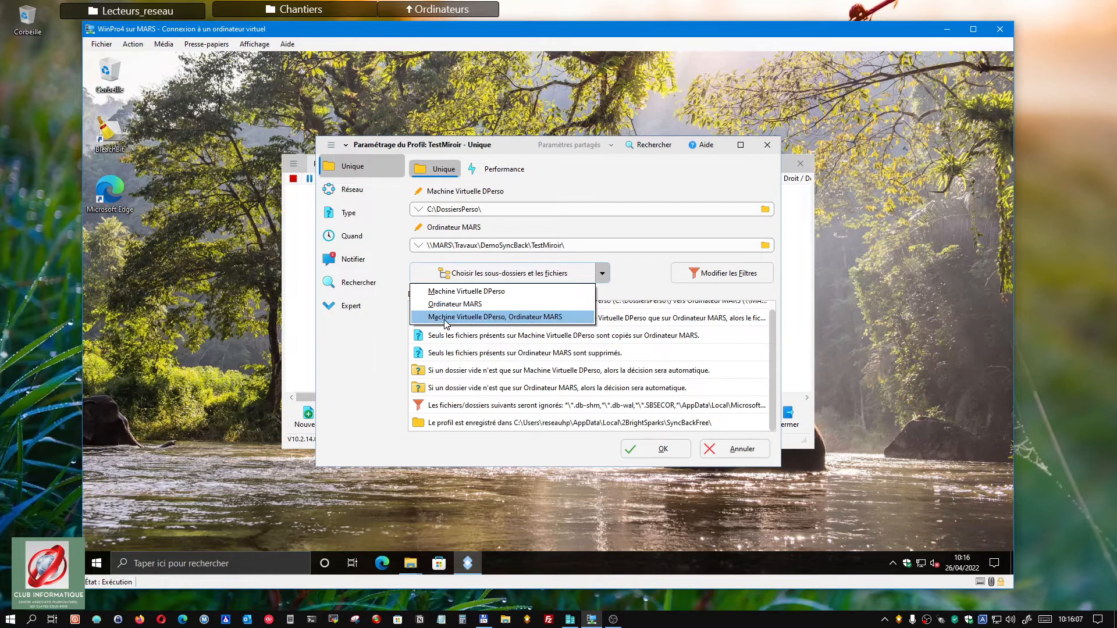
left_click(518, 318)
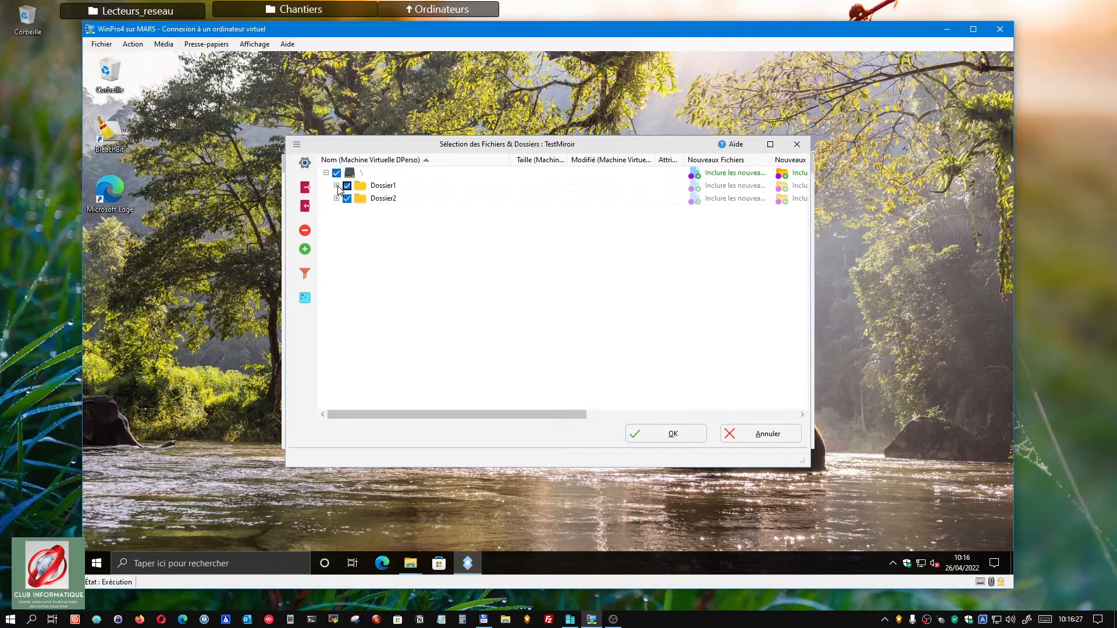
Step: Examine the Dossier1 and DossiersPerso contents in File Explorer, then minimize it to return to the file selection
left_click(410, 570)
left_click(384, 507)
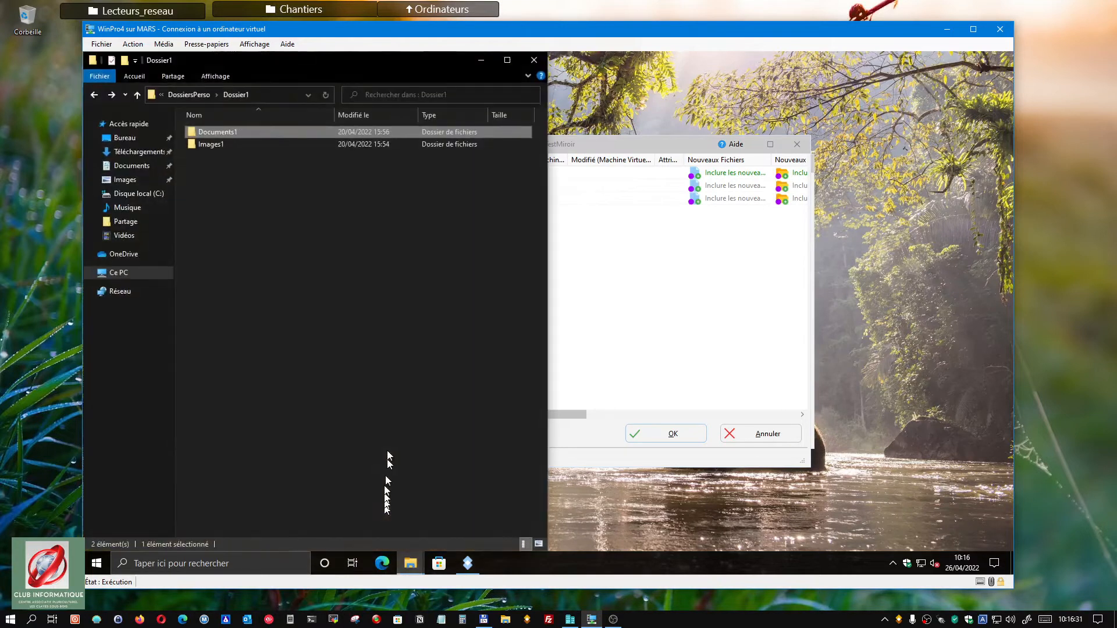
left_click(189, 95)
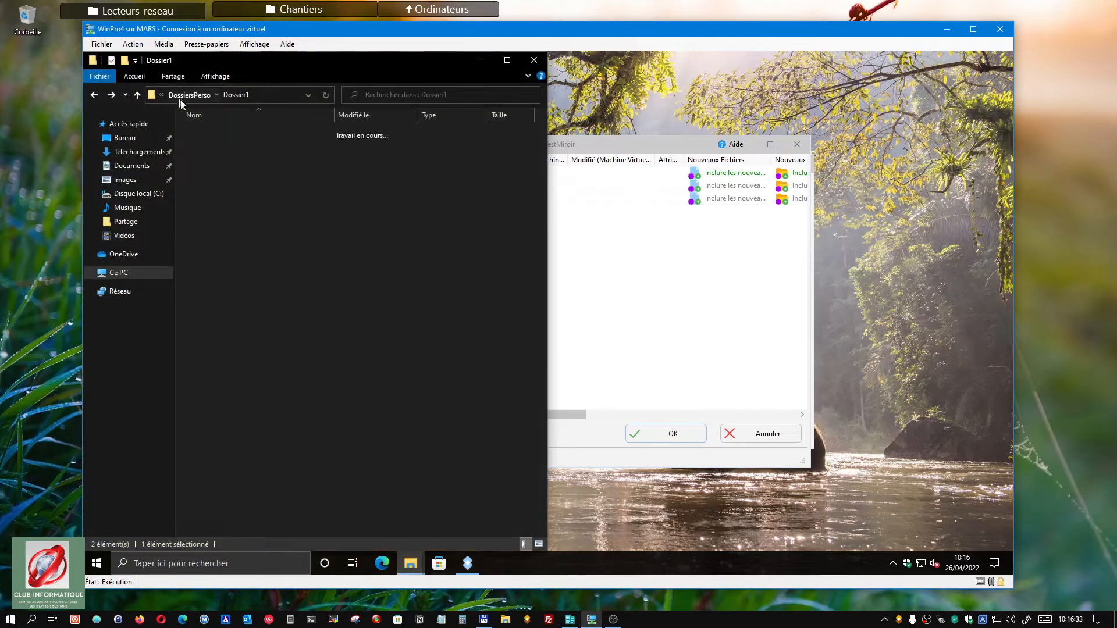
left_click(481, 60)
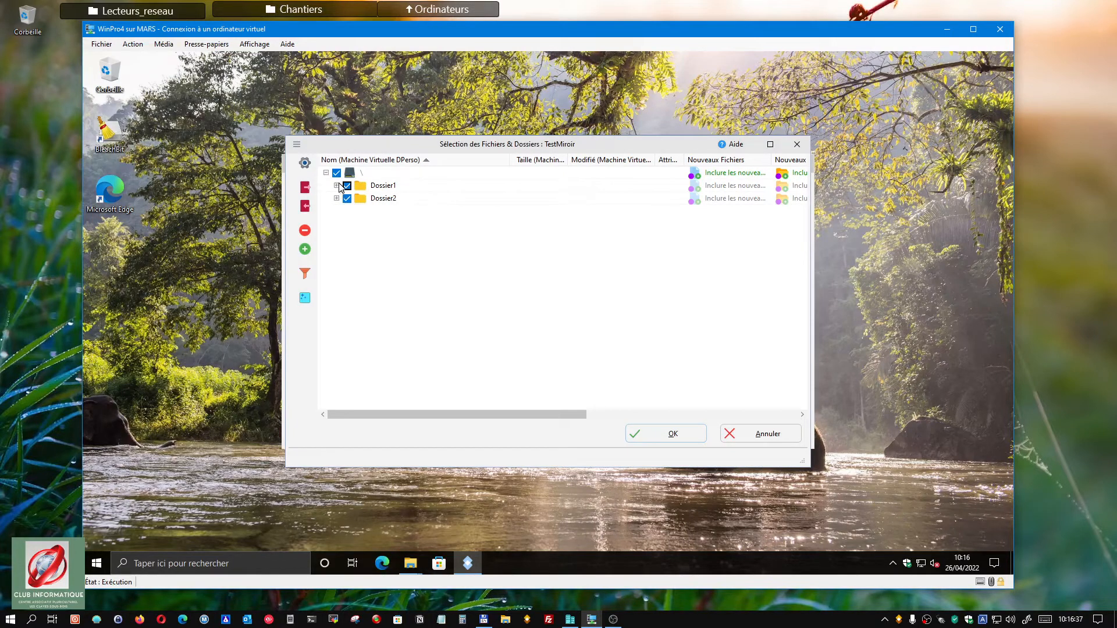
Step: Expand Dossier1 and Dossier2 in the selection tree, exclude Dossier2 from the backup and include it again
left_click(336, 185)
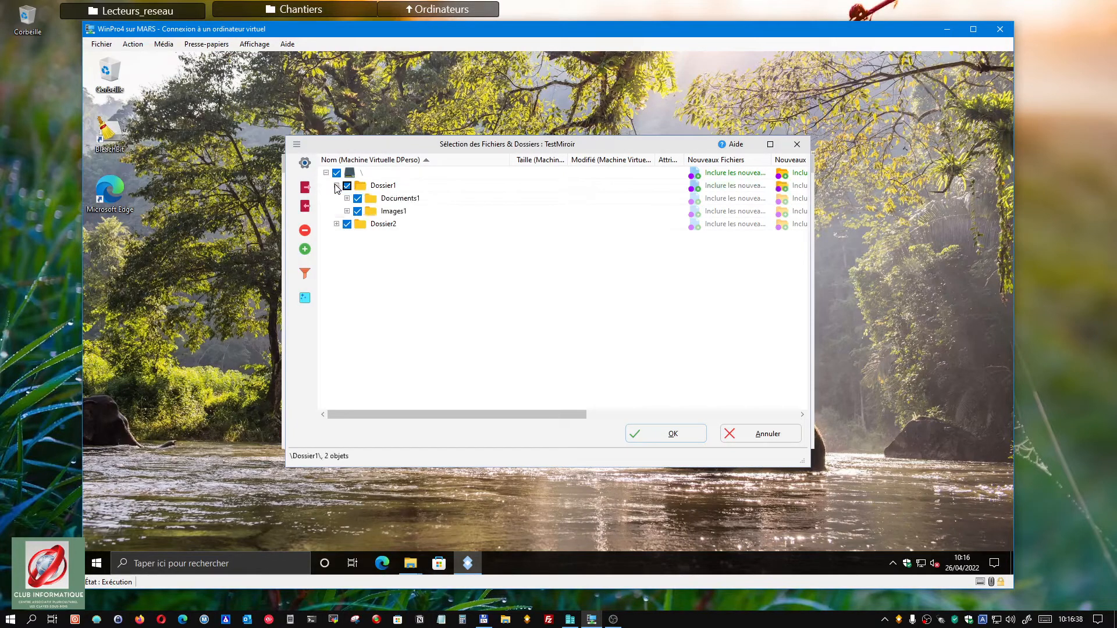
left_click(336, 224)
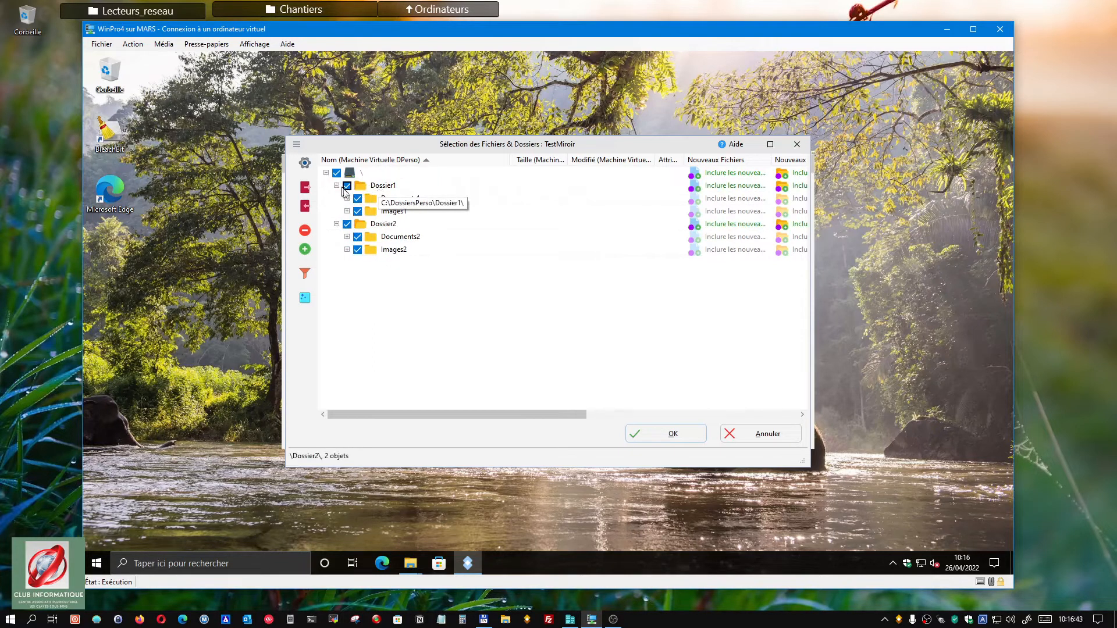
left_click(347, 225)
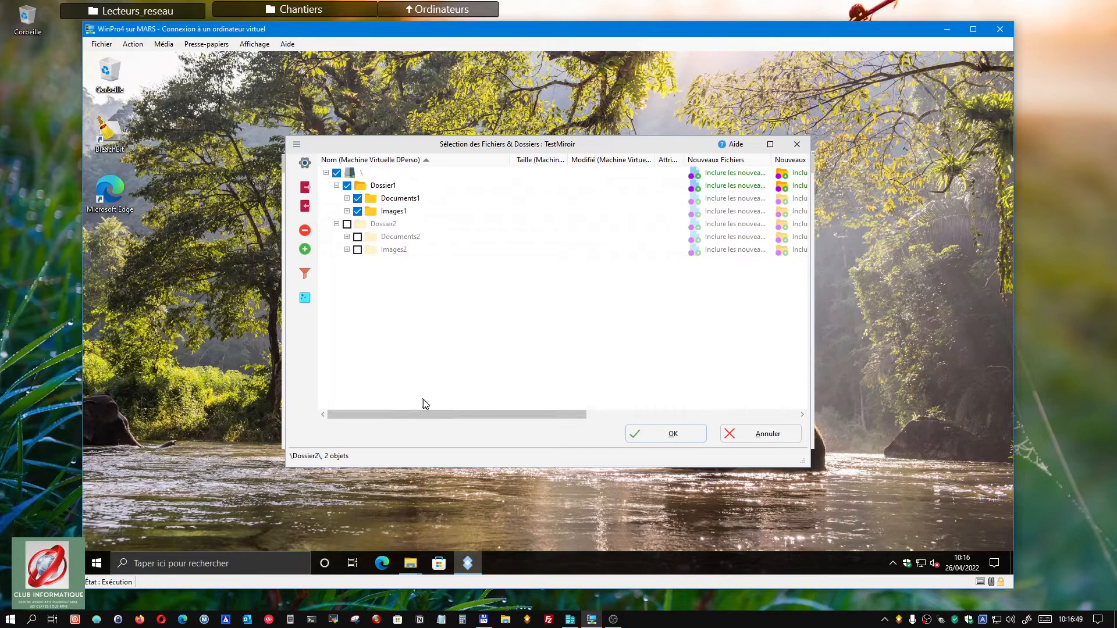
left_click(347, 224)
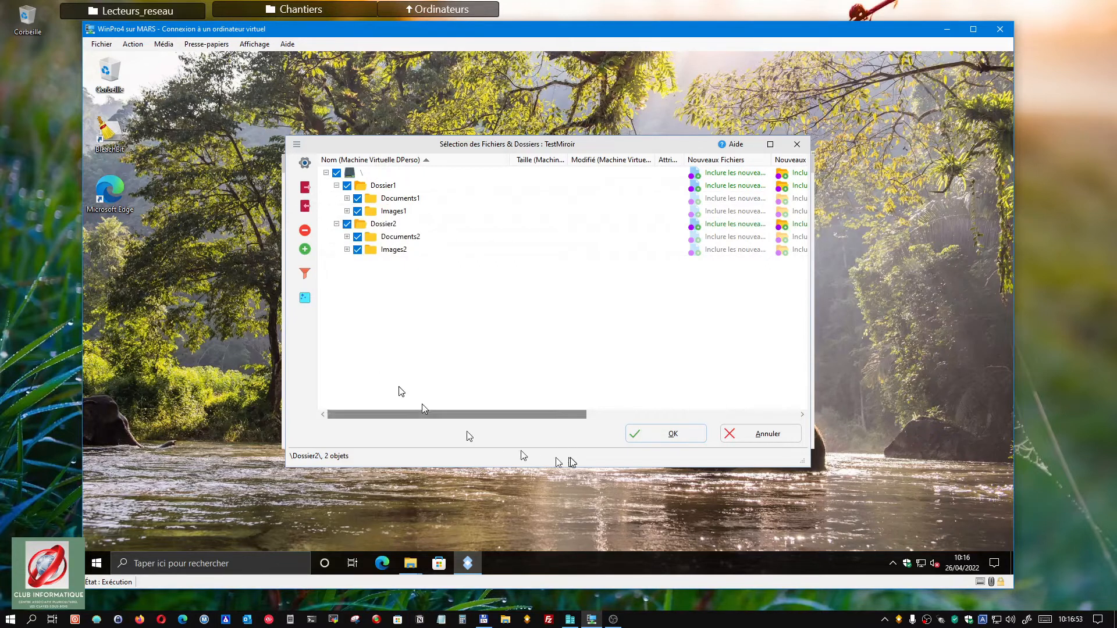
Step: Confirm the folder selection and save the TestMiroir profile, acknowledging the file deletion warning
left_click(644, 433)
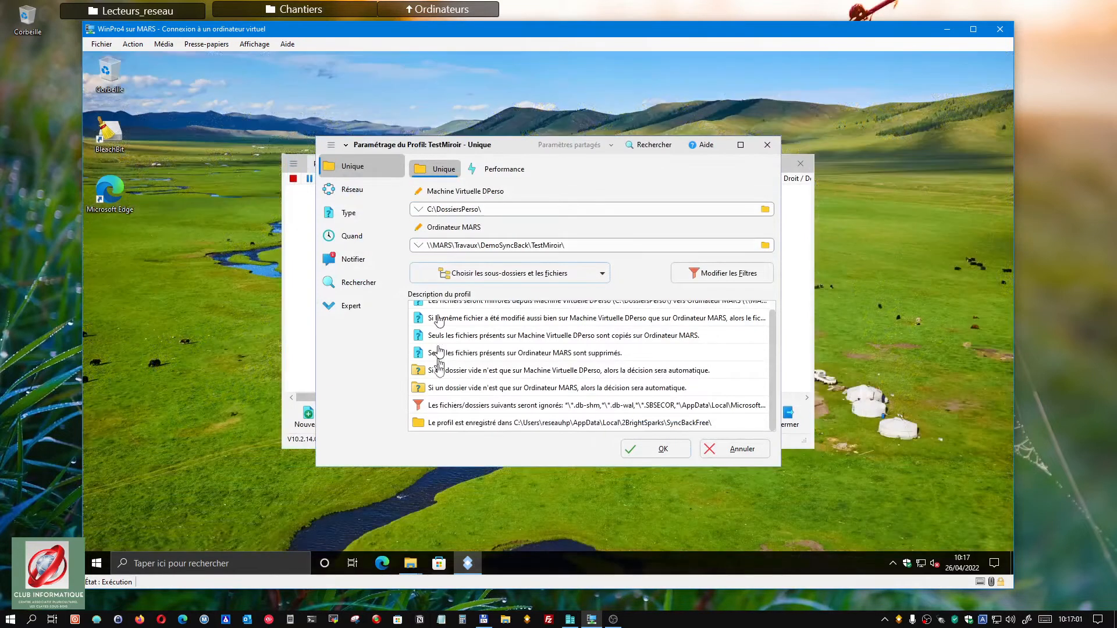
left_click(673, 451)
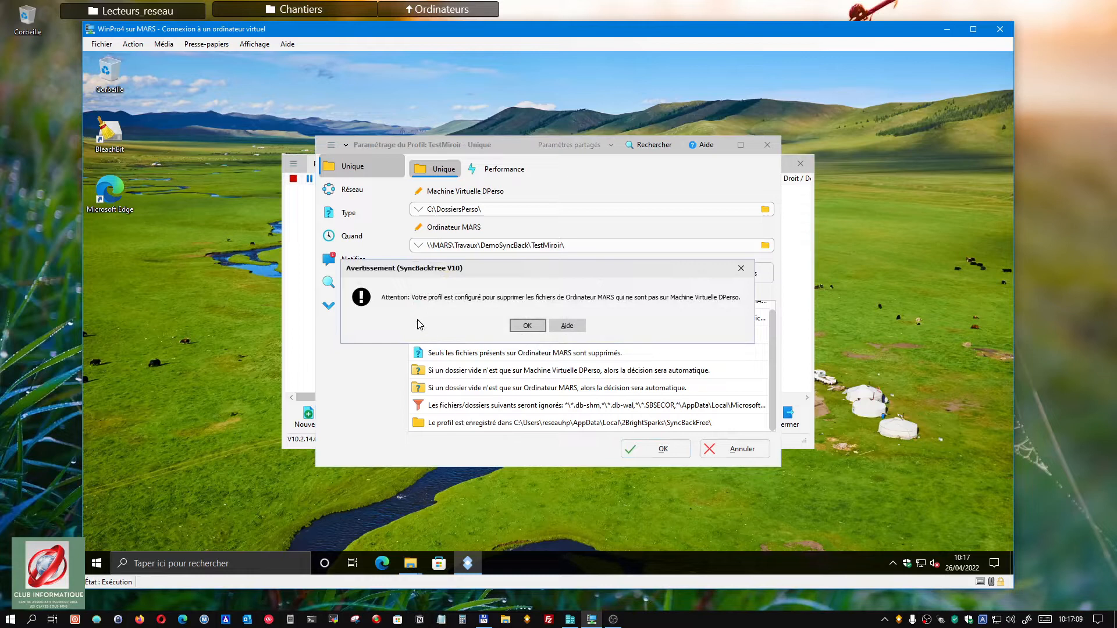
left_click(527, 326)
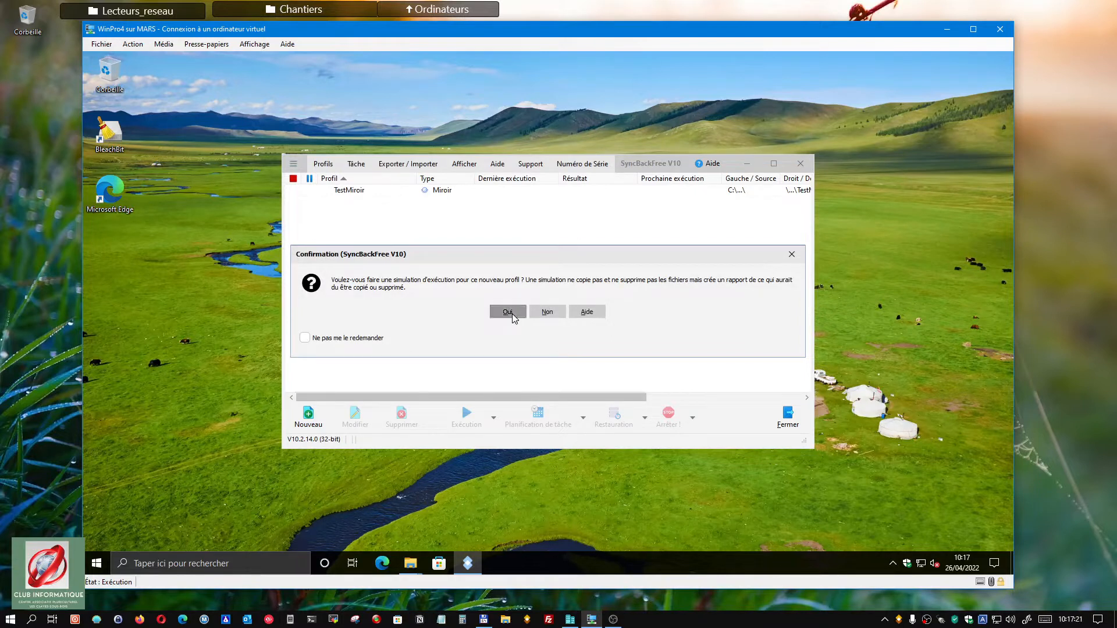
Step: Start a simulated run of the new TestMiroir profile and review the listed Machine Virtuelle DPerso files and folders
left_click(512, 314)
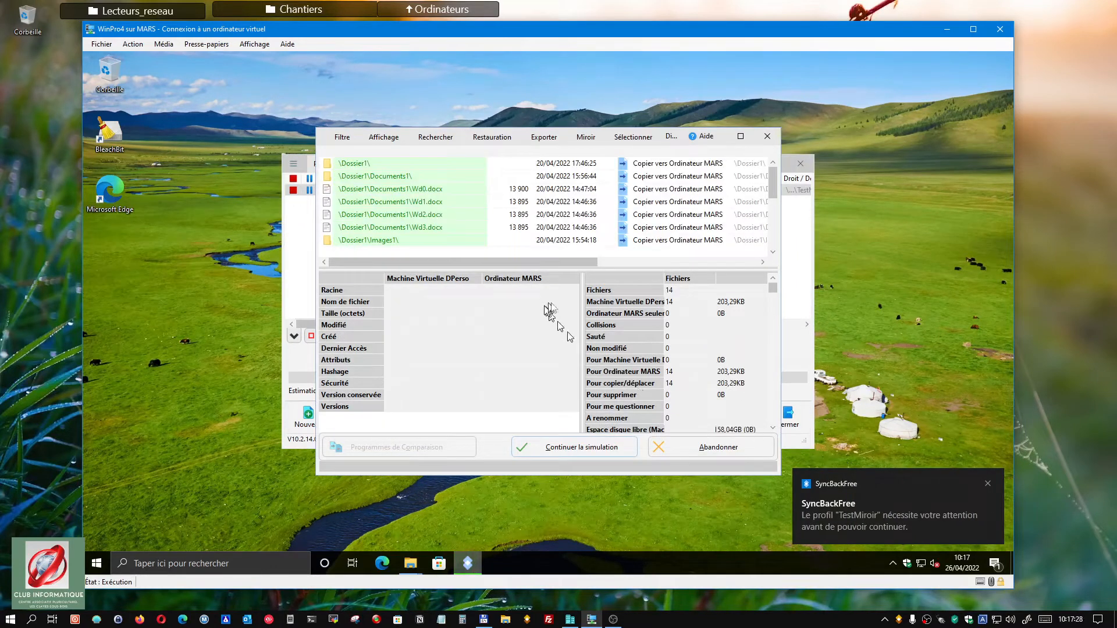
scroll(386, 224, "down", 3)
scroll(388, 227, "up", 3)
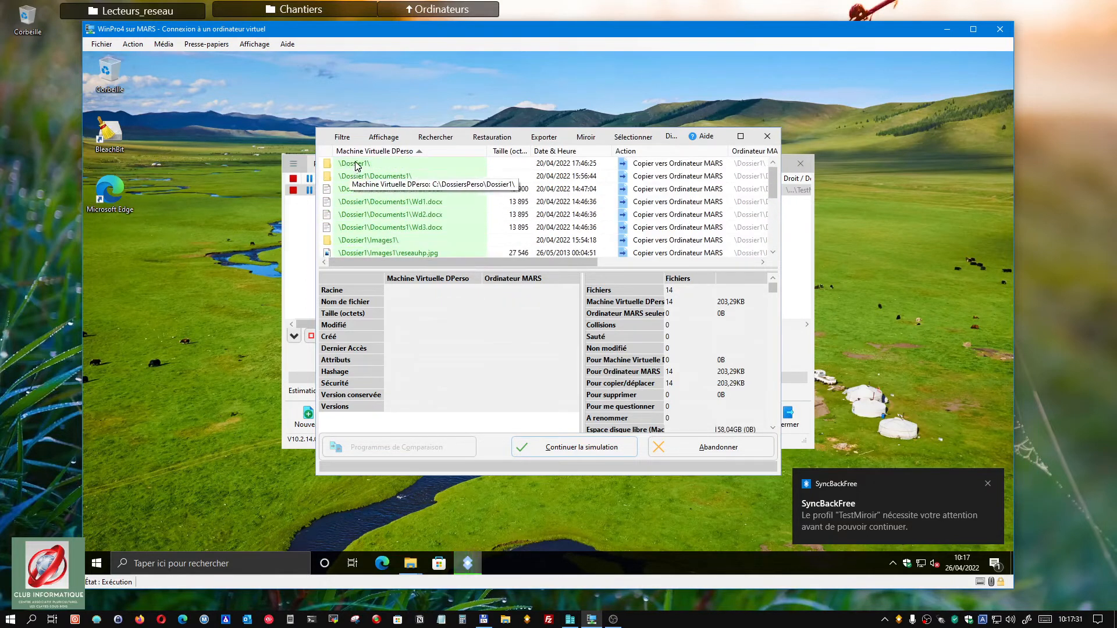
scroll(363, 212, "down", 3)
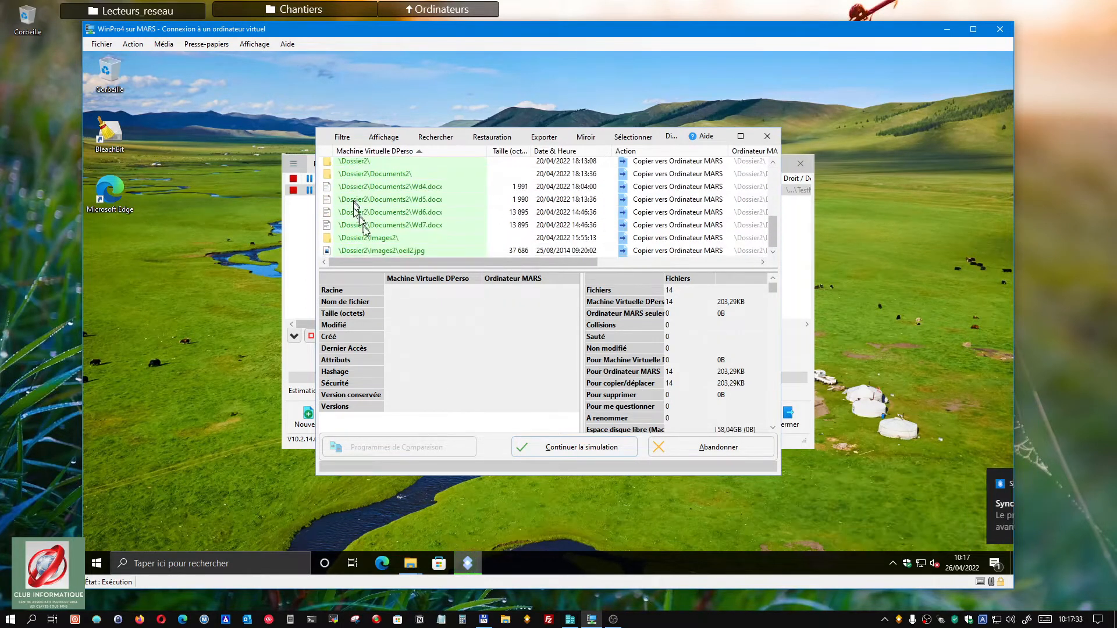
scroll(375, 240, "up", 3)
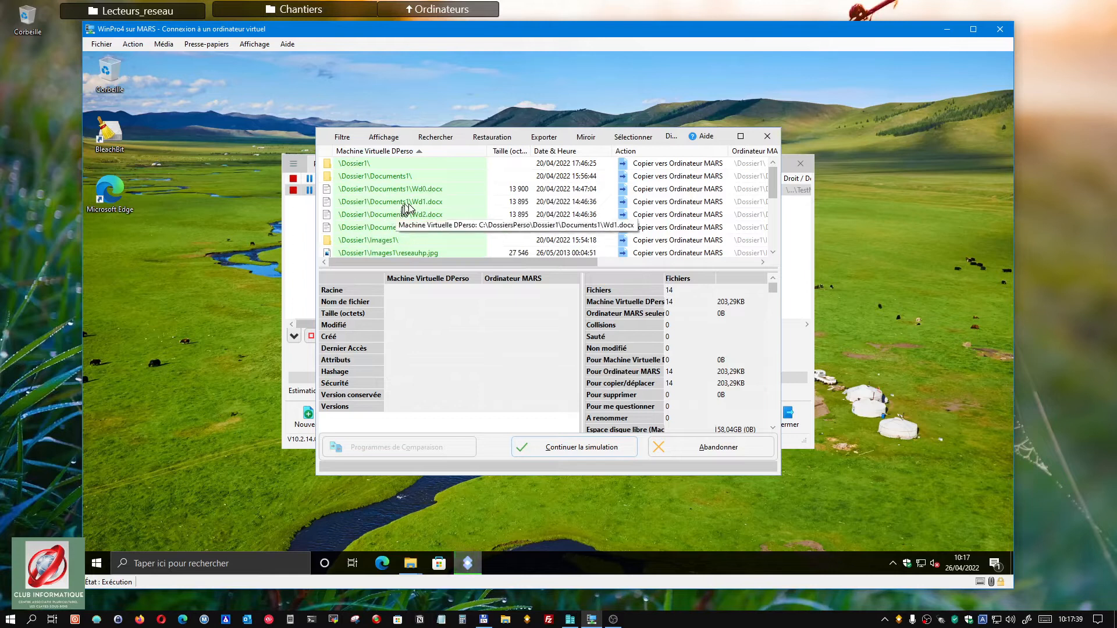
scroll(402, 195, "down", 2)
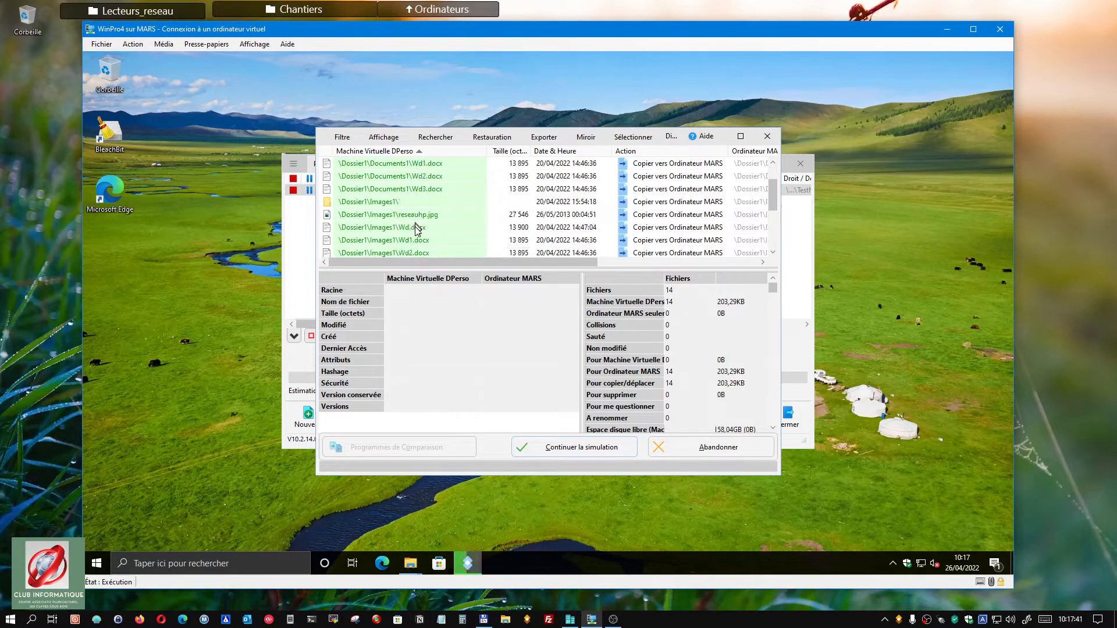
scroll(396, 198, "up", 2)
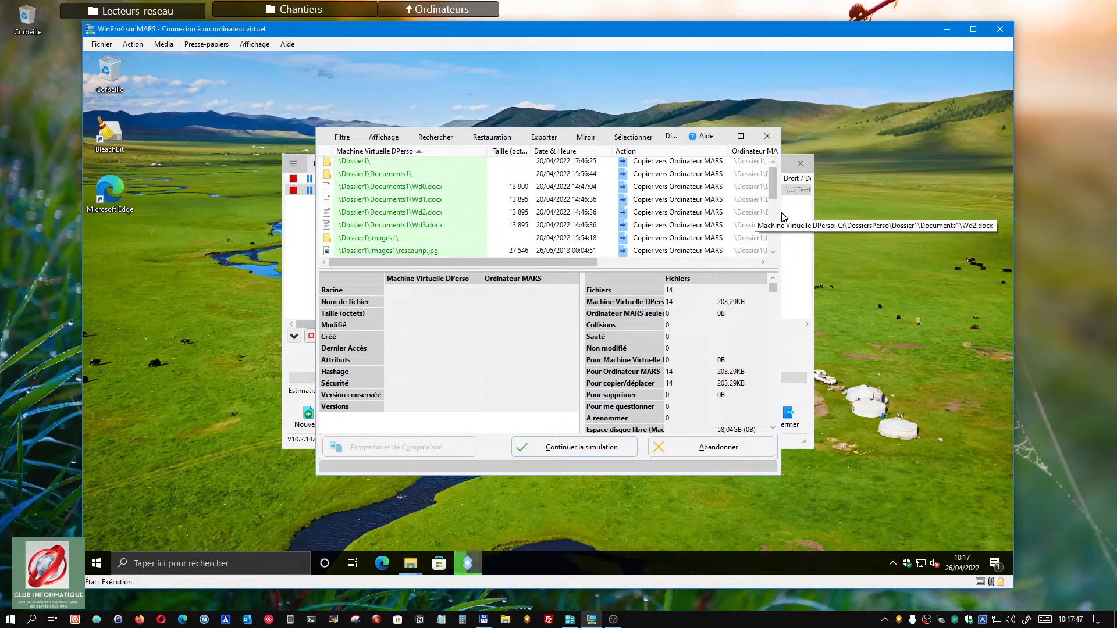
Step: Widen the differences window, review the Ordinateur MARS destination column and continue the simulation
left_click_drag(778, 210, 1013, 211)
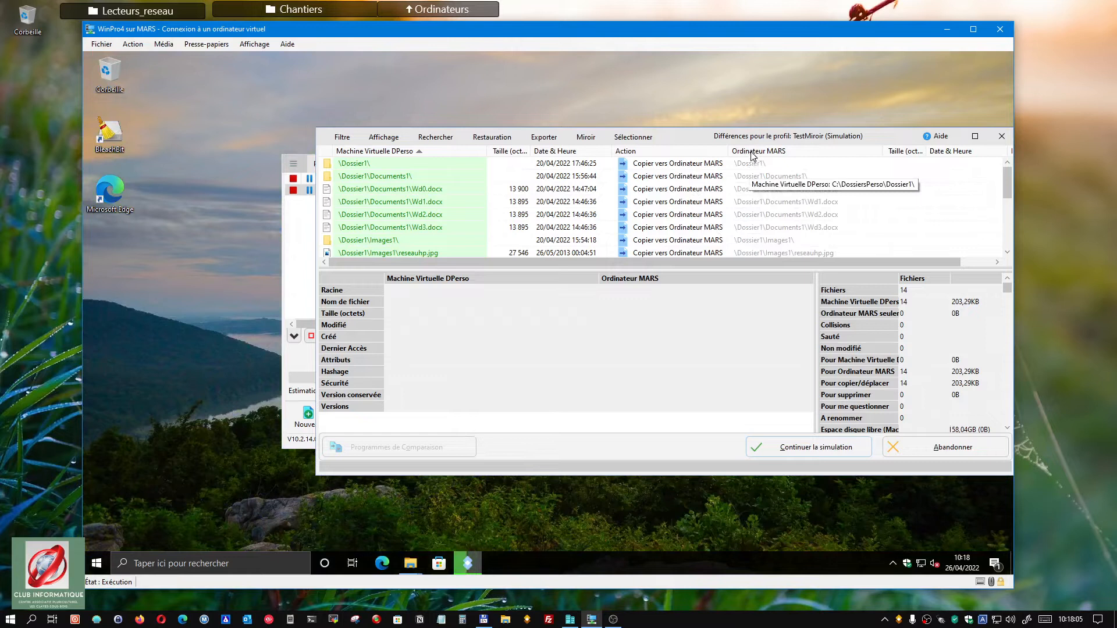
scroll(758, 210, "down", 3)
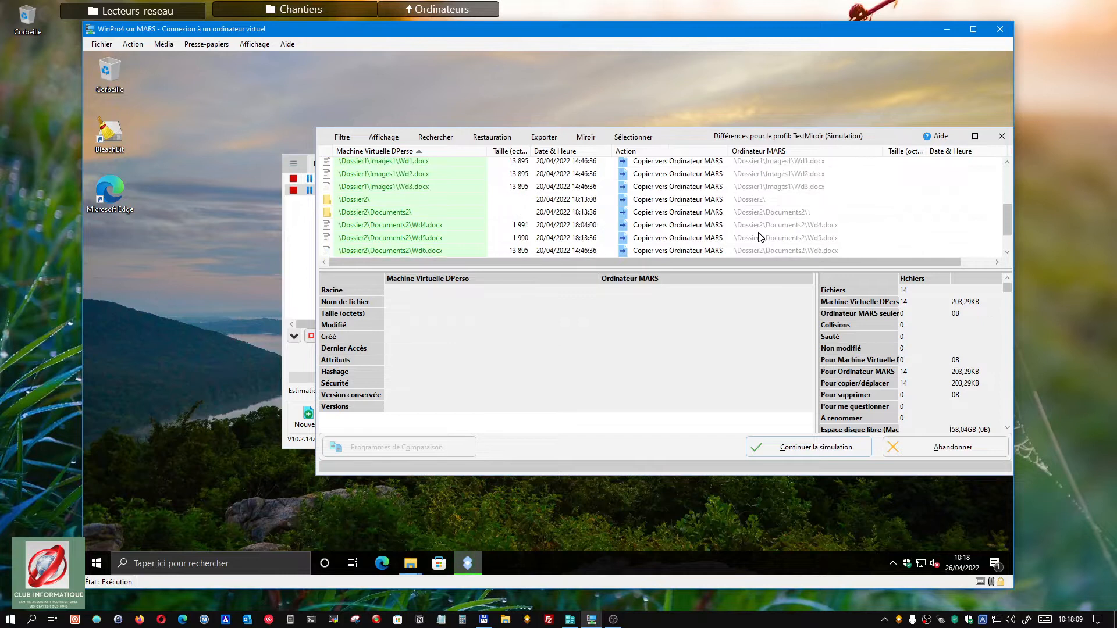
scroll(759, 233, "up", 3)
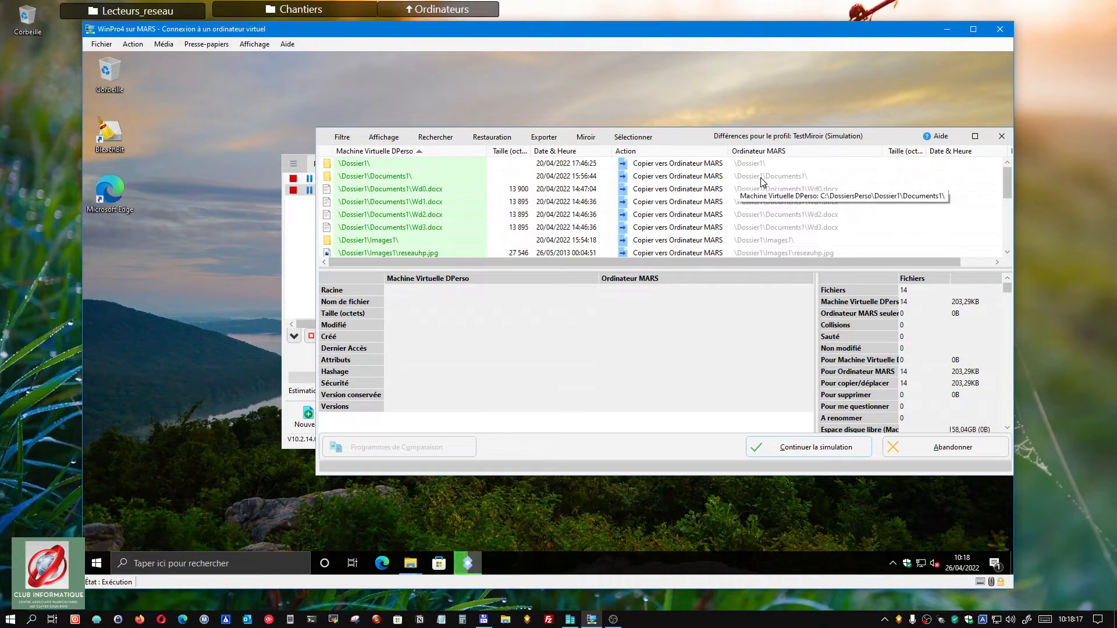
left_click(774, 449)
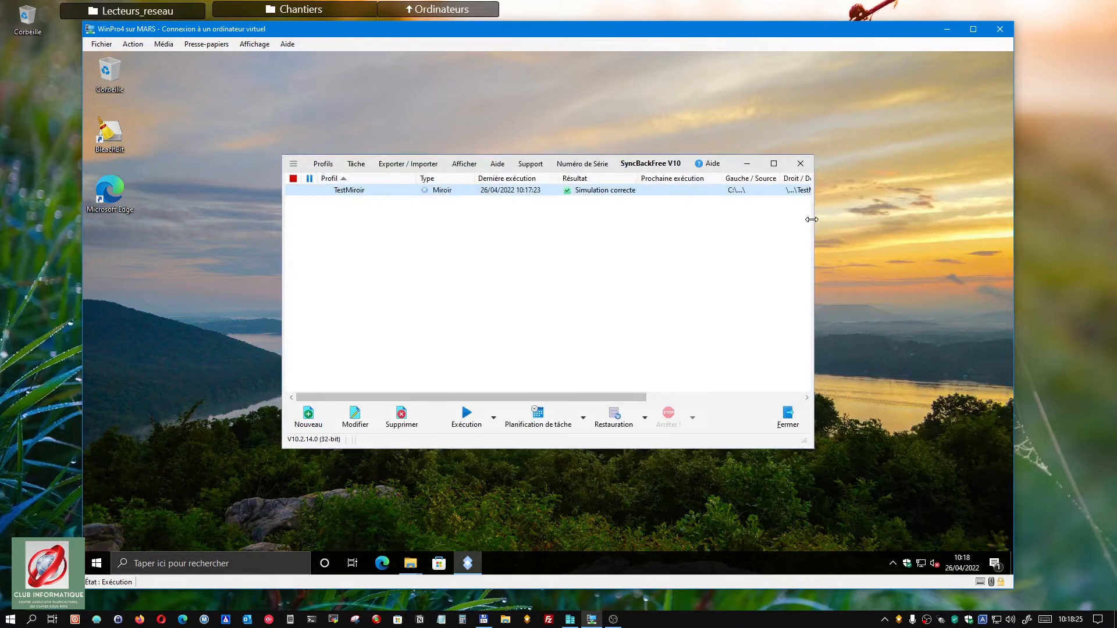
Step: Widen the profile list window, view the available execution modes and reselect the TestMiroir profile
left_click_drag(813, 222, 978, 233)
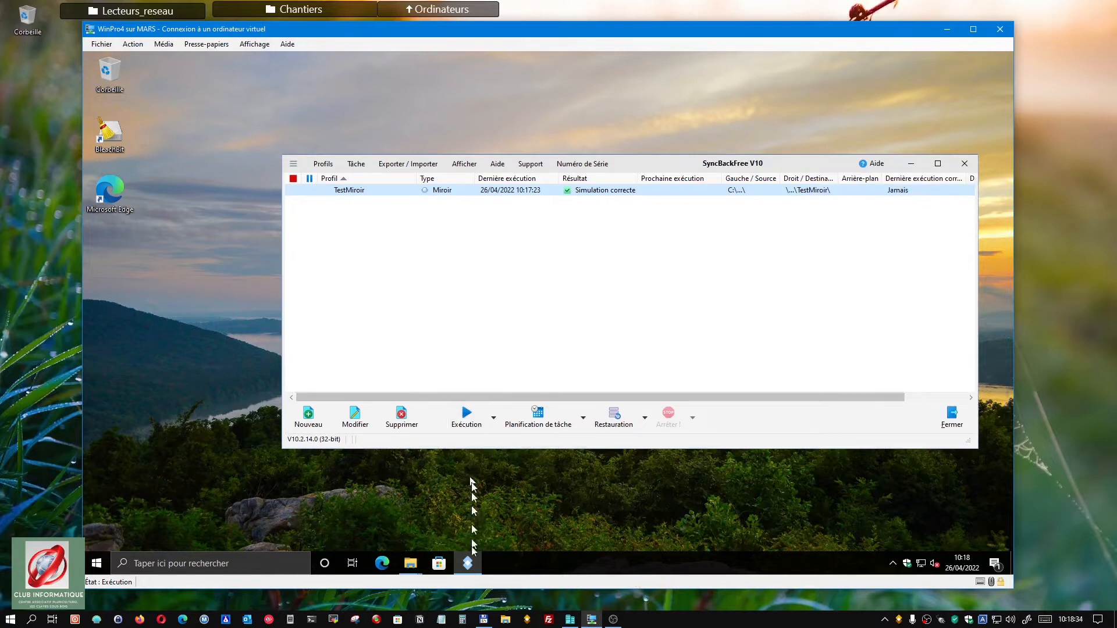
left_click(494, 421)
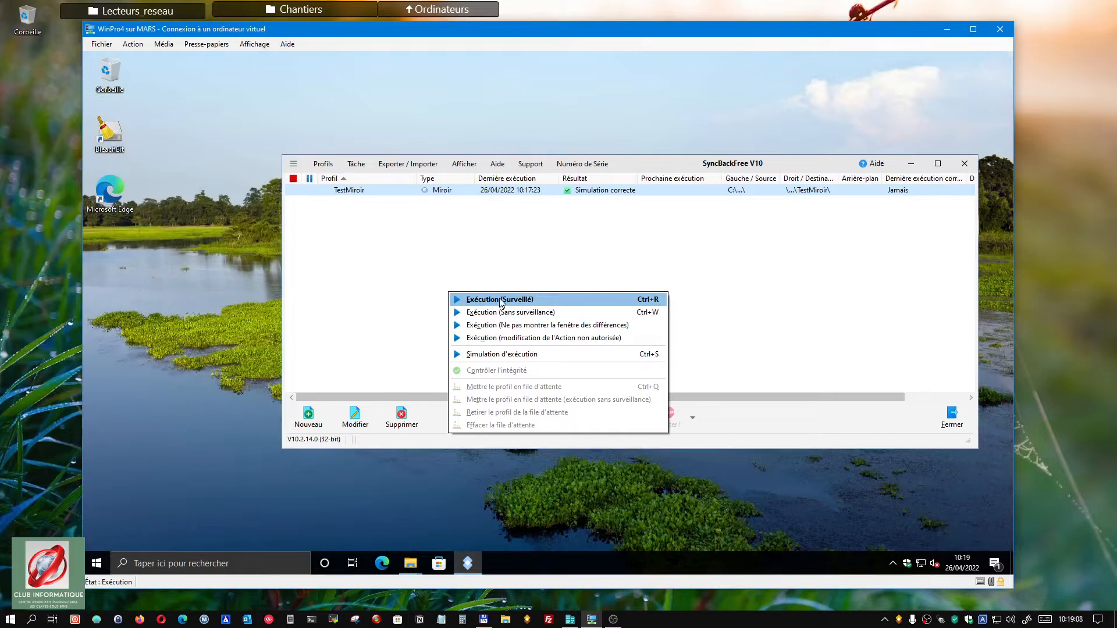
left_click(425, 269)
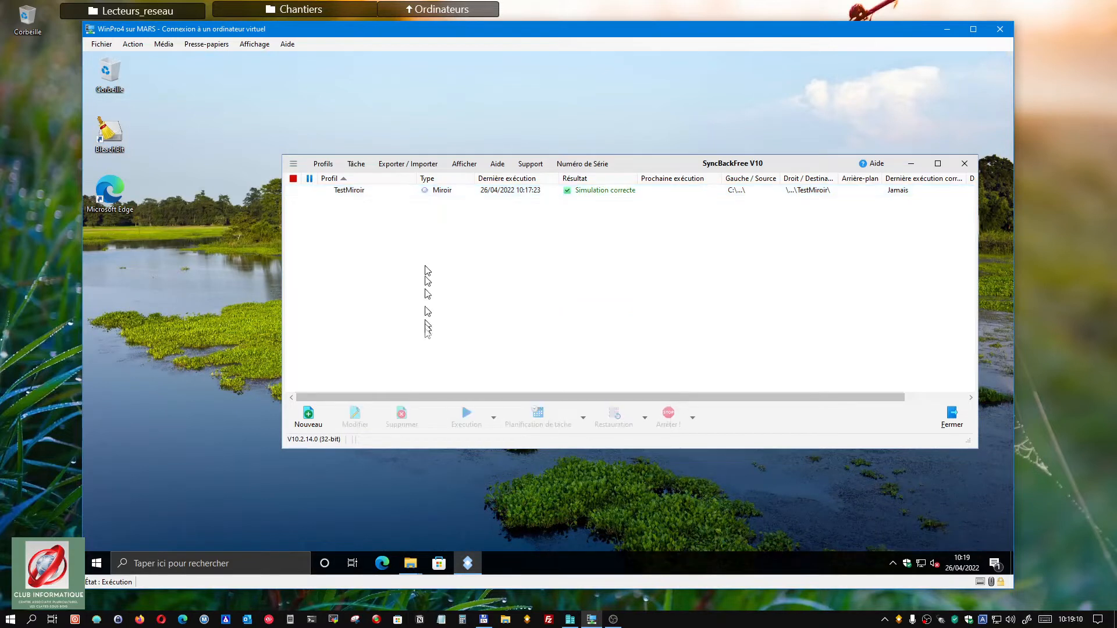
left_click(418, 190)
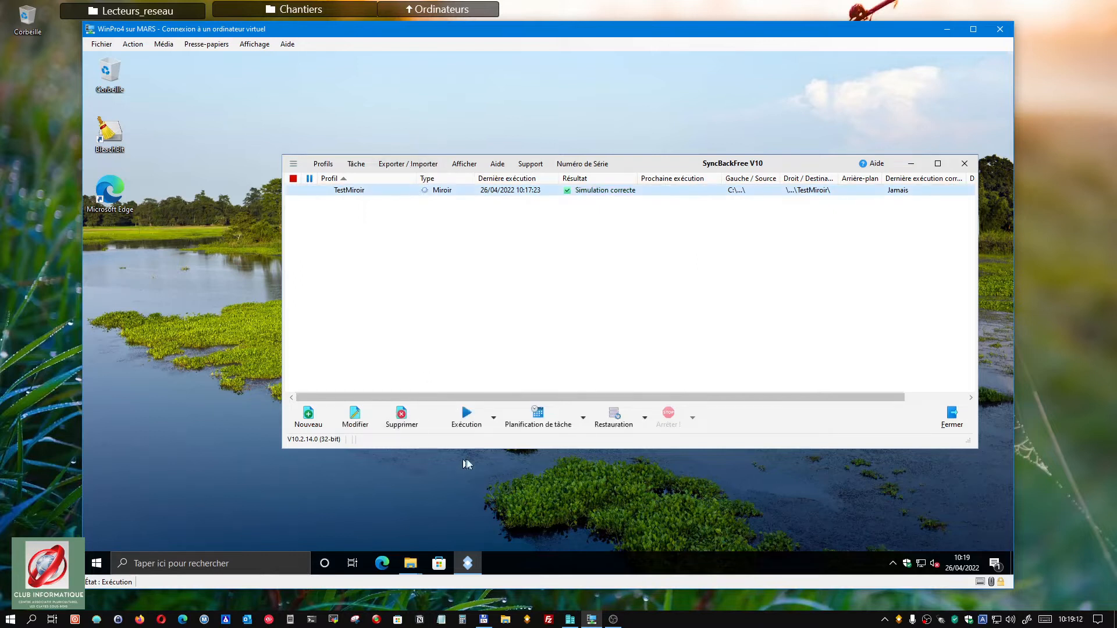
Step: Run the TestMiroir profile, then widen and reposition the differences window while reviewing the files to copy
right_click(345, 194)
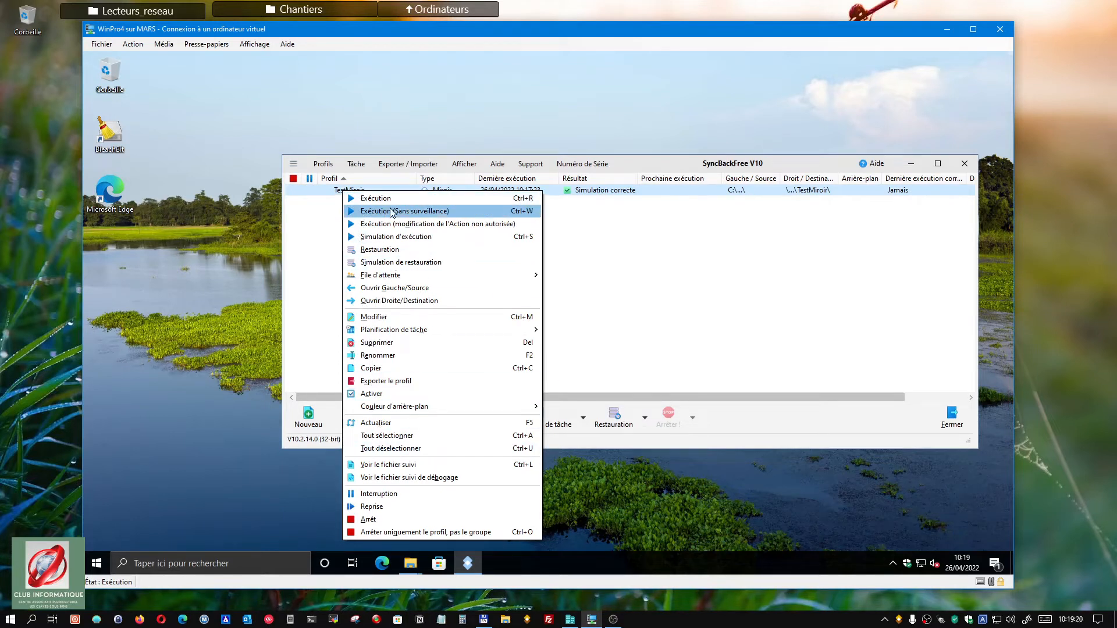
left_click(373, 200)
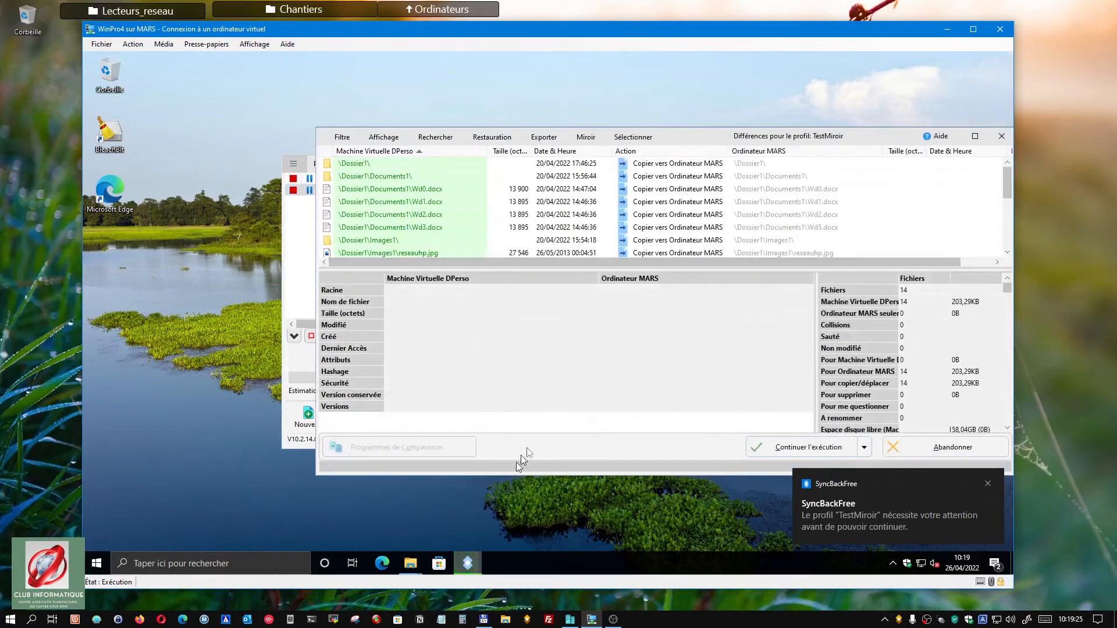
left_click(311, 217)
left_click_drag(312, 219, 81, 219)
scroll(1009, 209, "down", 3)
left_click_drag(1010, 201, 996, 164)
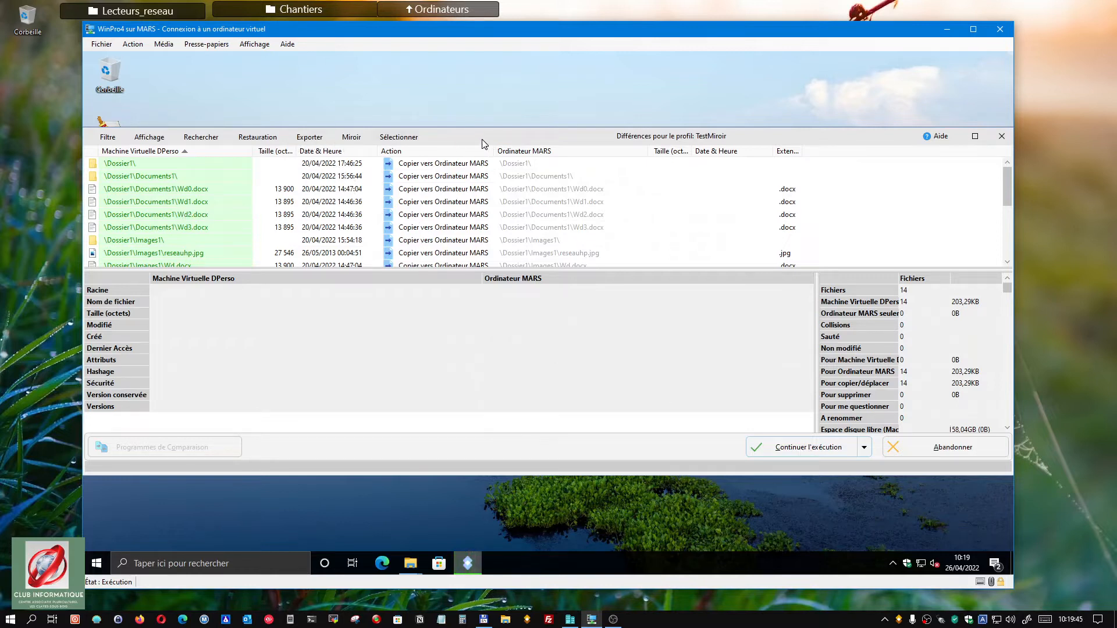
left_click_drag(481, 139, 540, 136)
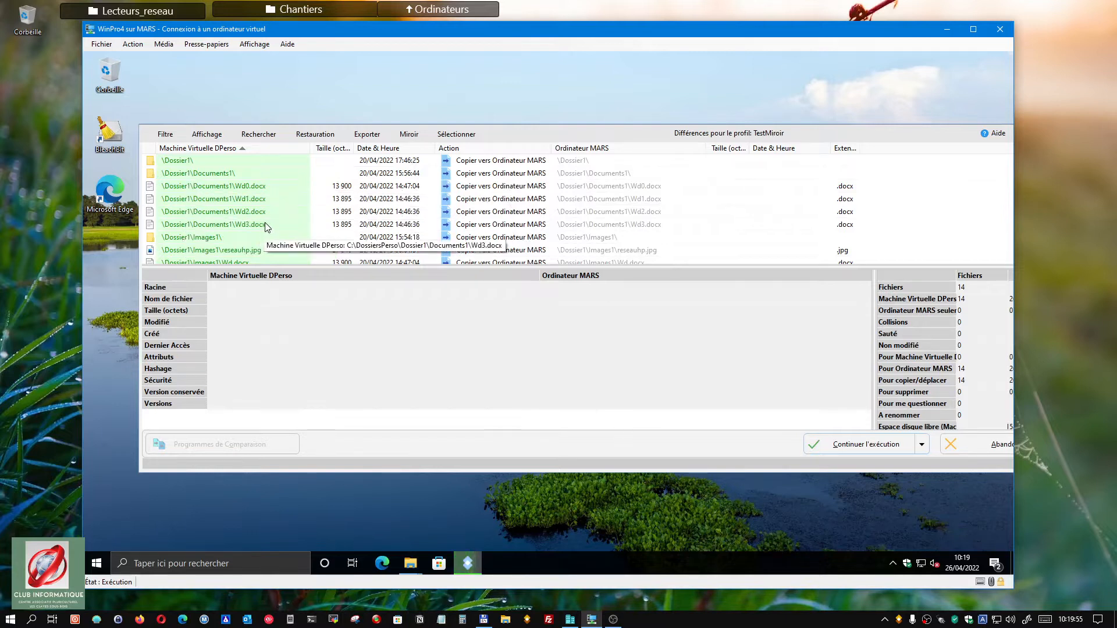
Step: Set the action for Wd3.docx in Dossier1\Documents1 to Sauter and continue the execution
left_click(489, 227)
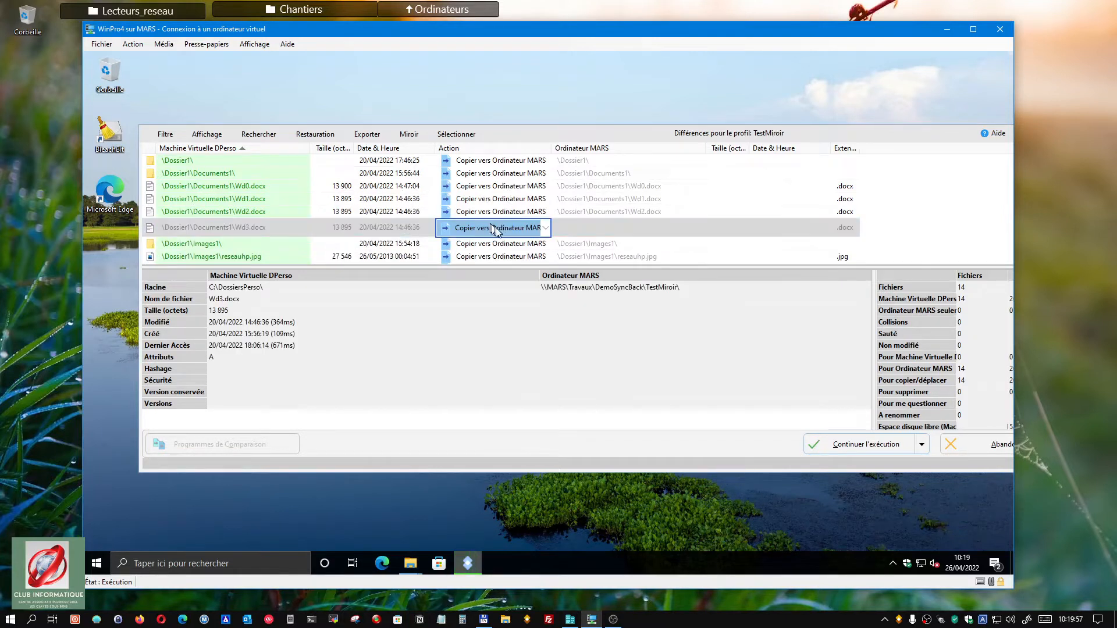
left_click(411, 229)
right_click(412, 228)
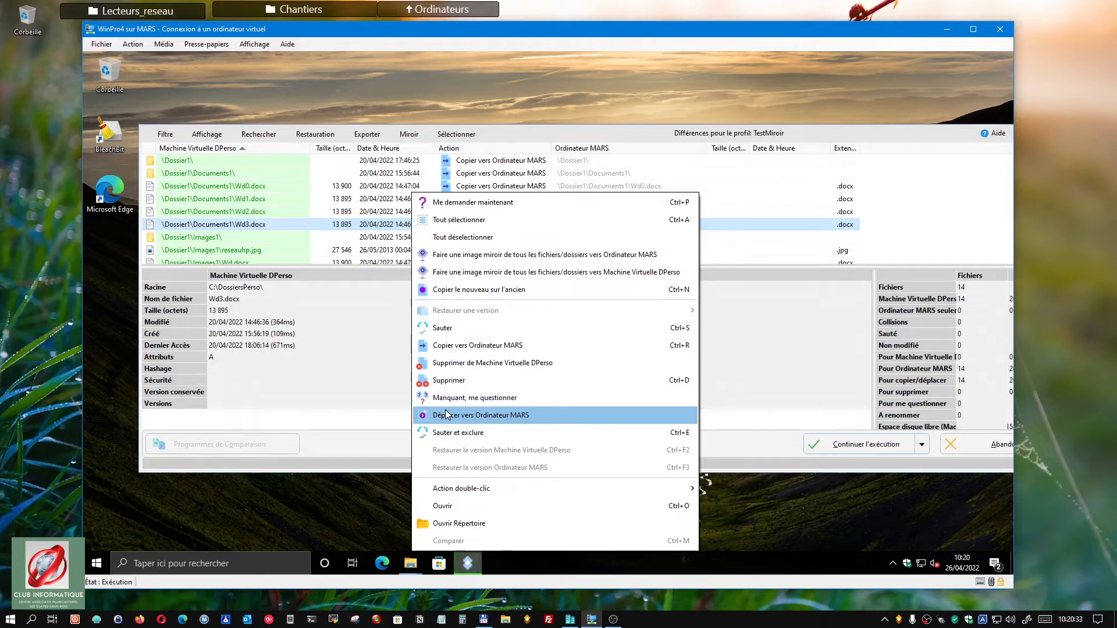
left_click(441, 327)
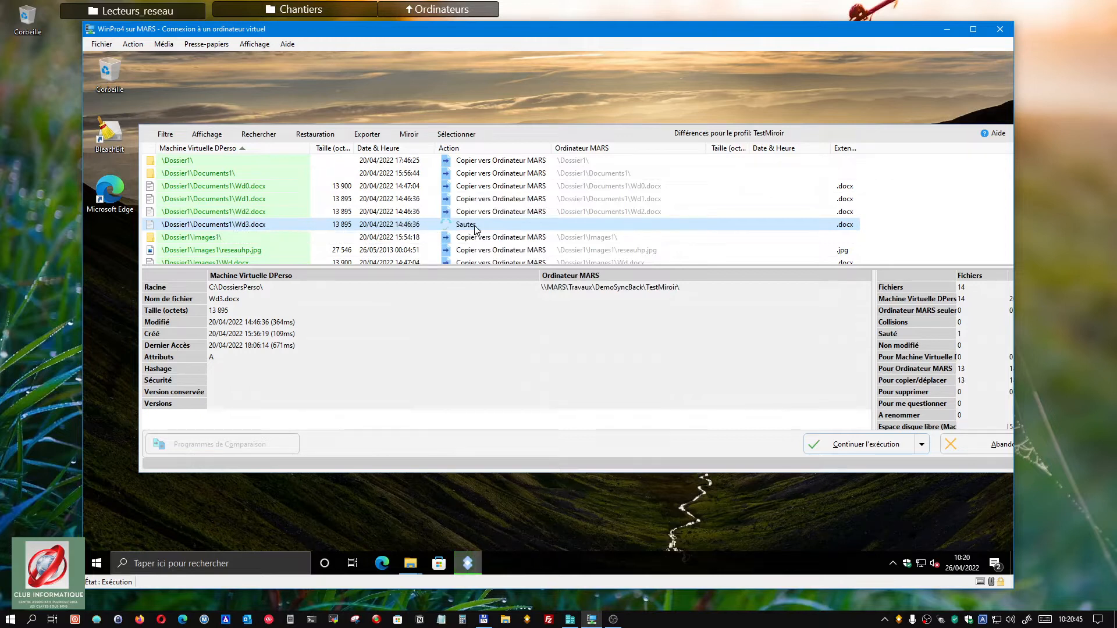
left_click(864, 452)
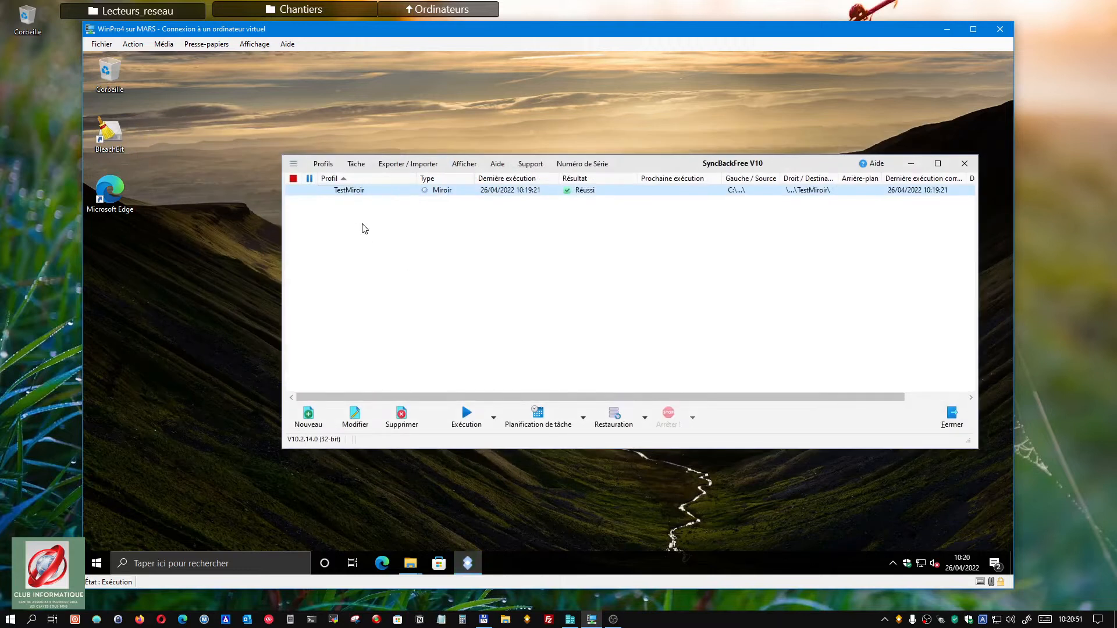
Step: Examine the backup folder MARS > Travaux > DemoSyncBack > TestMiroir in File Explorer, then minimize it
left_click(411, 563)
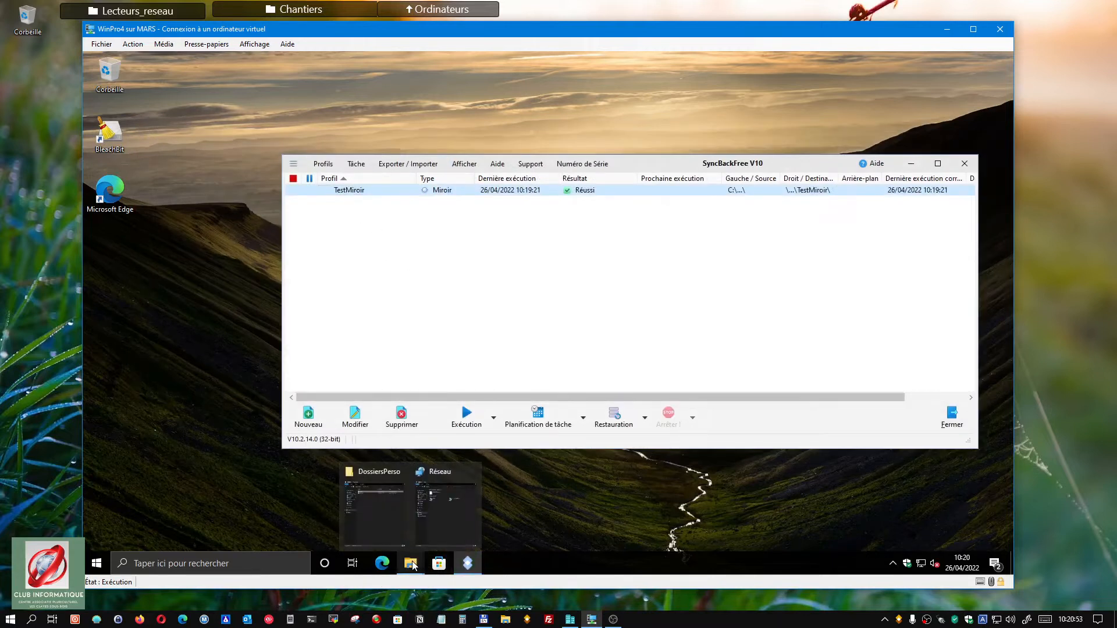
left_click(446, 515)
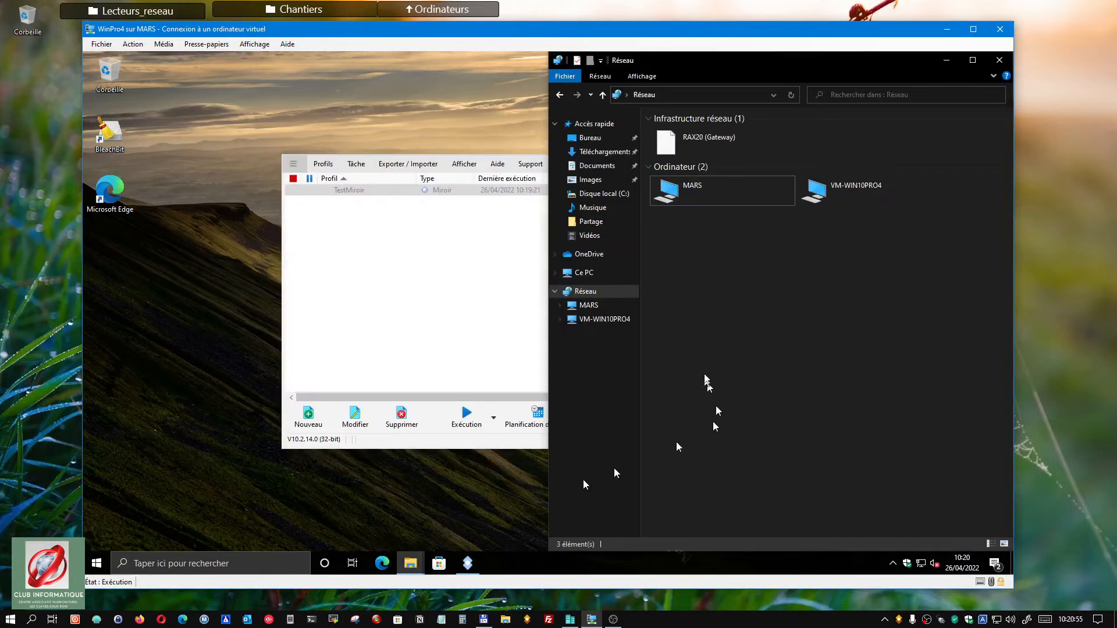
double_click(683, 195)
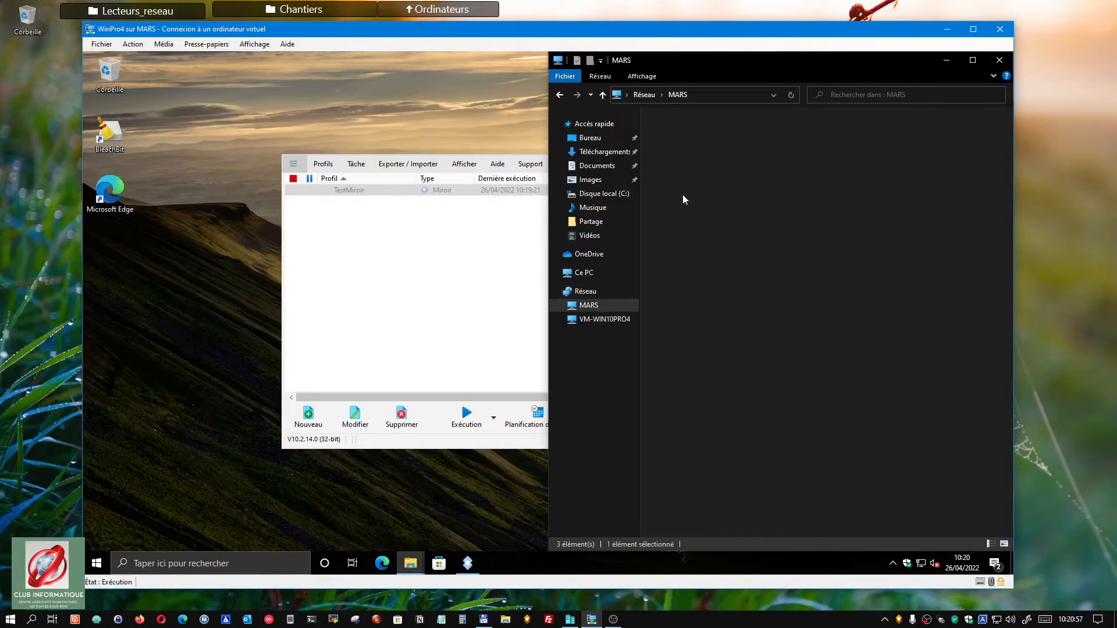
double_click(851, 251)
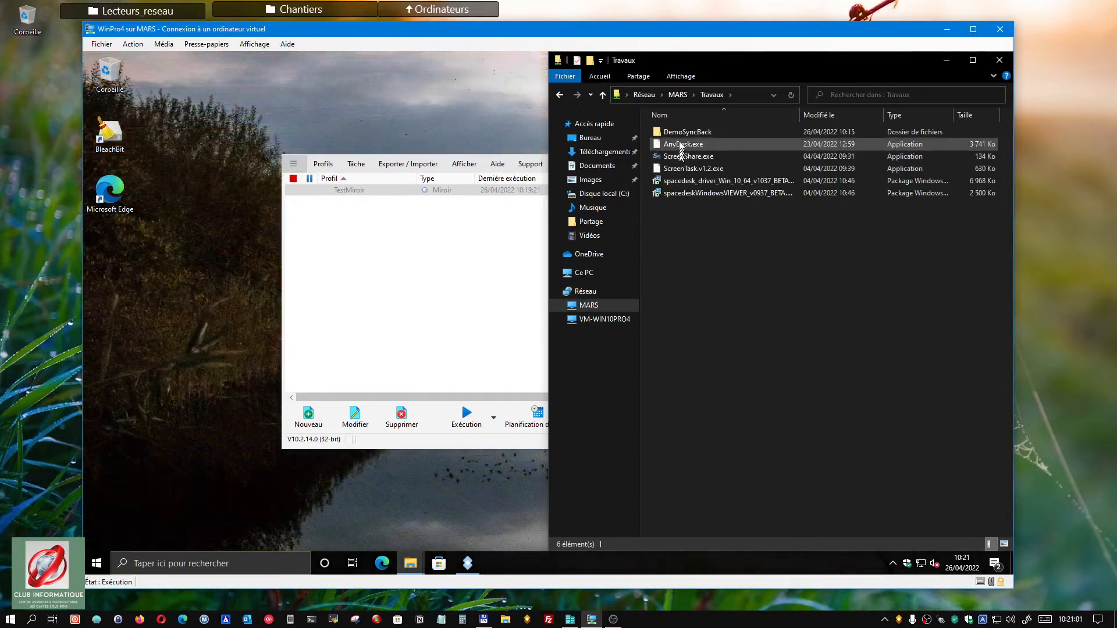
double_click(676, 131)
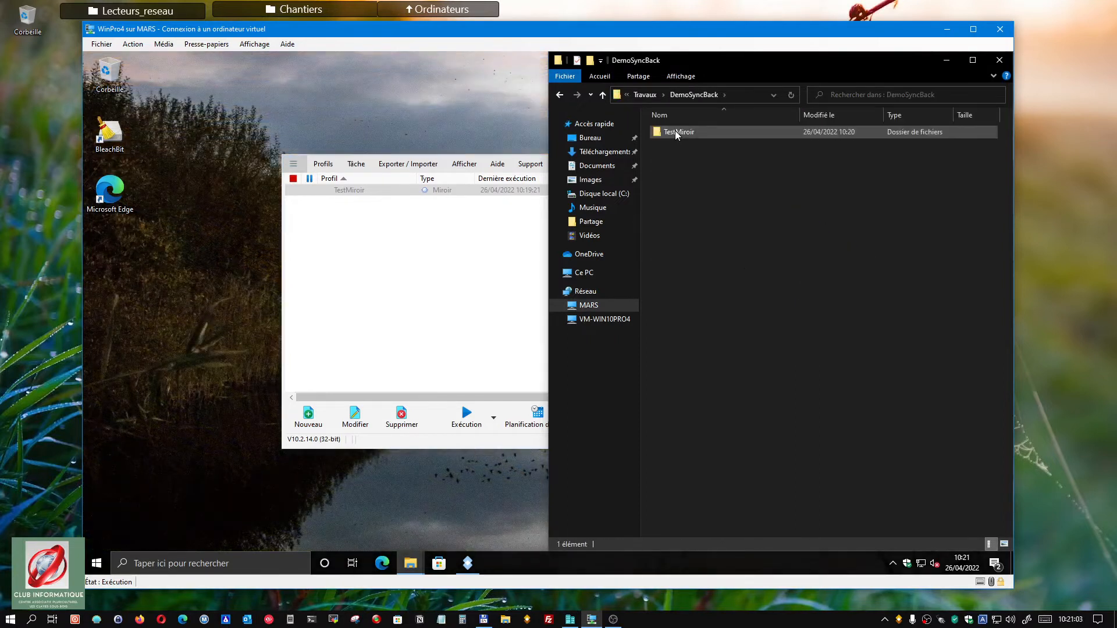
double_click(678, 134)
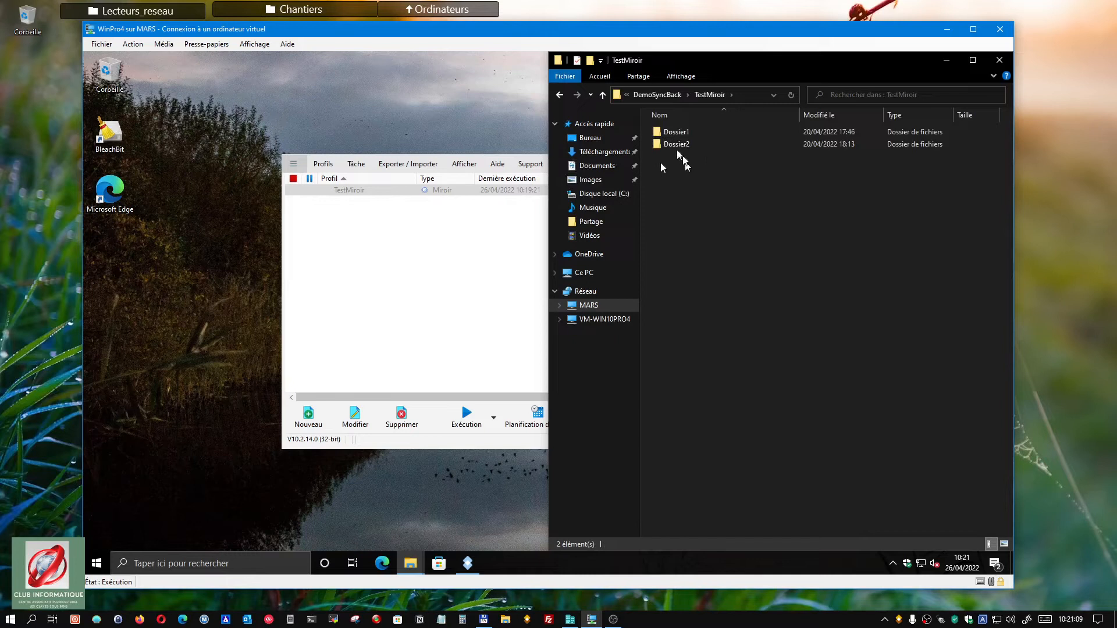
left_click(947, 59)
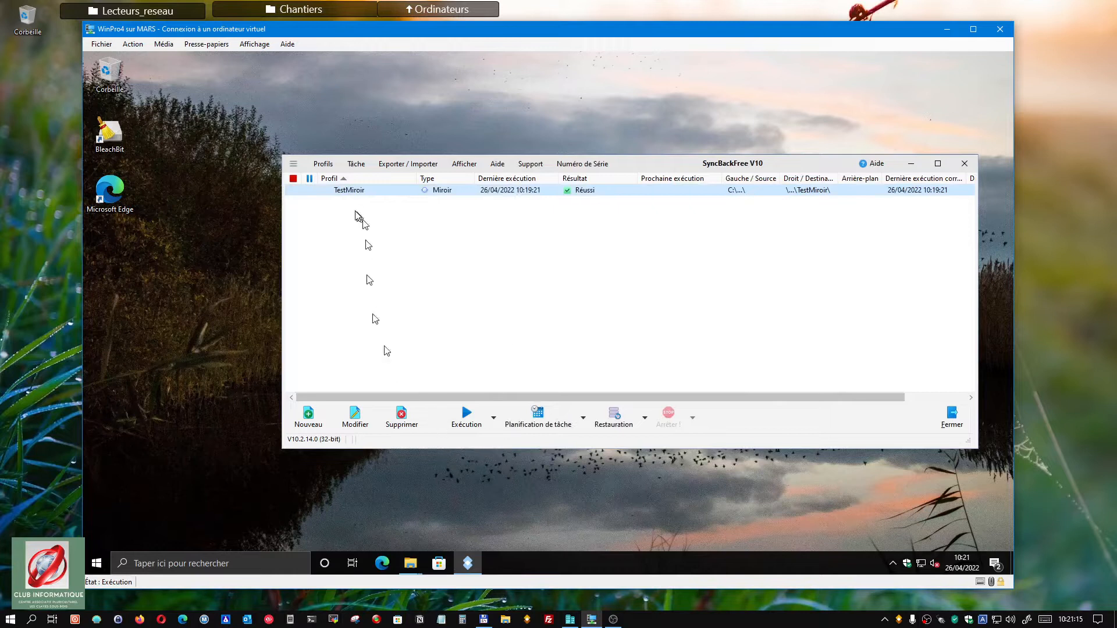
Step: Run the TestMiroir profile again and continue the execution to copy Wd3.docx to Ordinateur MARS
right_click(356, 189)
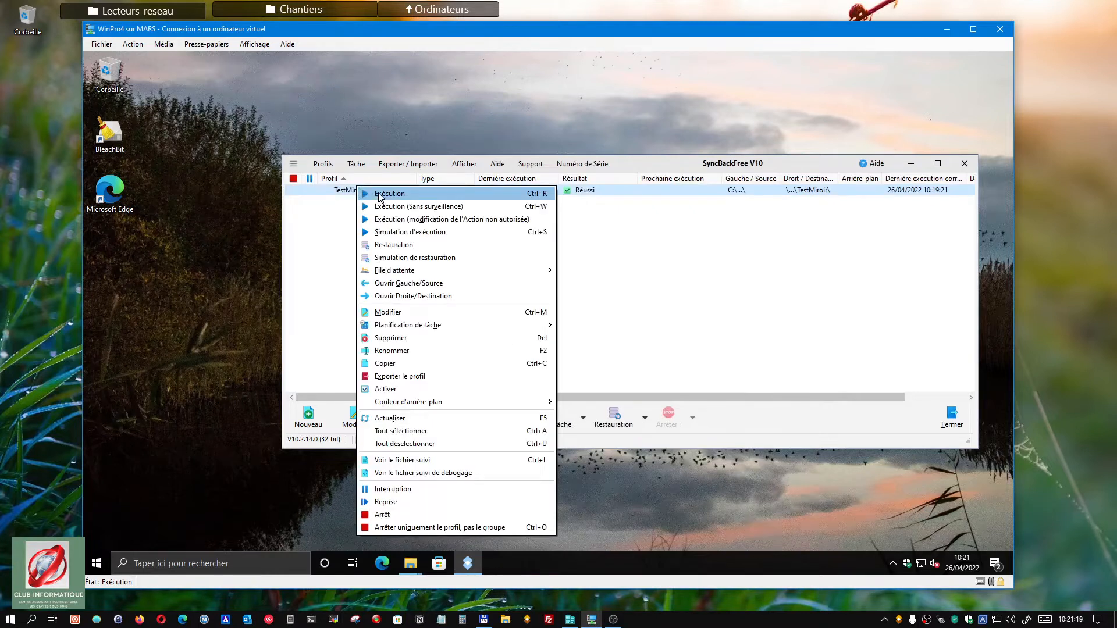
left_click(380, 195)
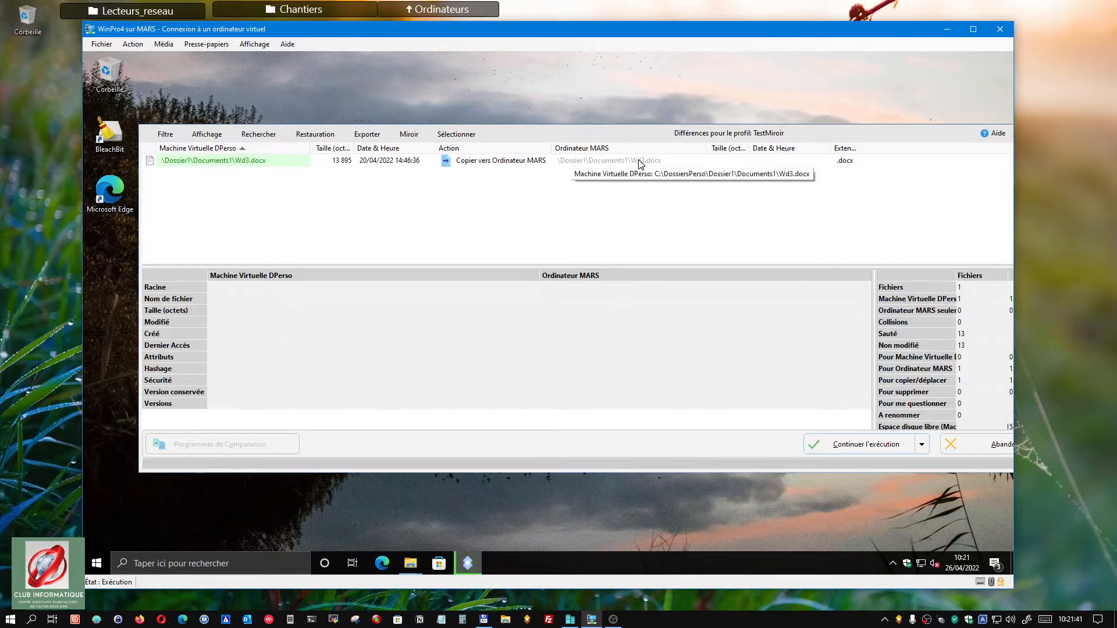
left_click(839, 443)
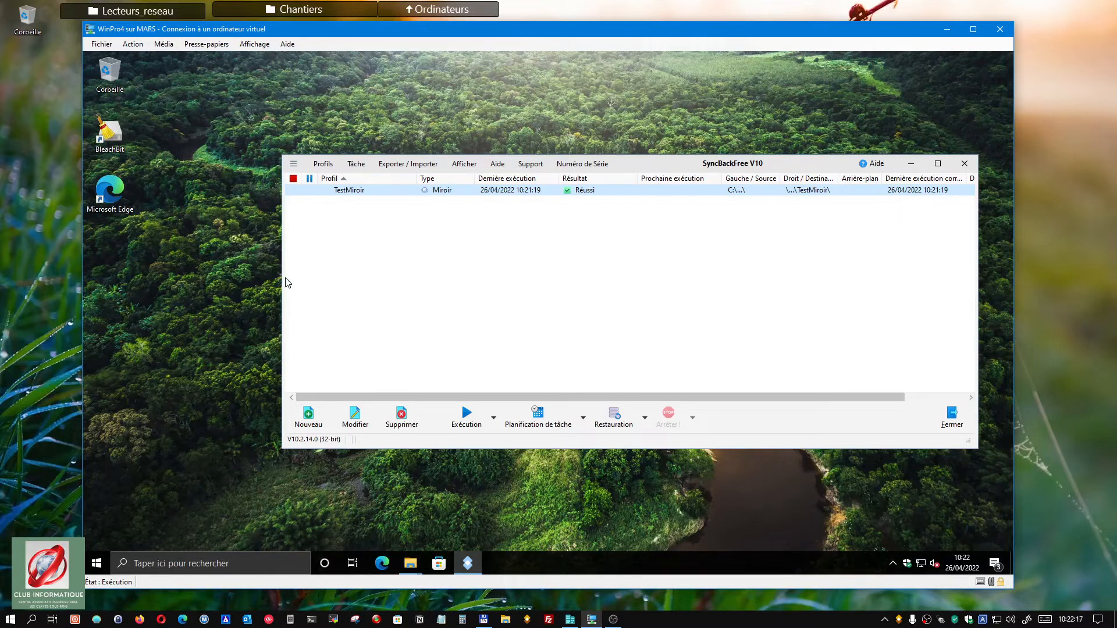
Step: Widen the profile list window and run the TestMiroir profile without supervision (Sans surveillance)
left_click_drag(283, 279, 180, 285)
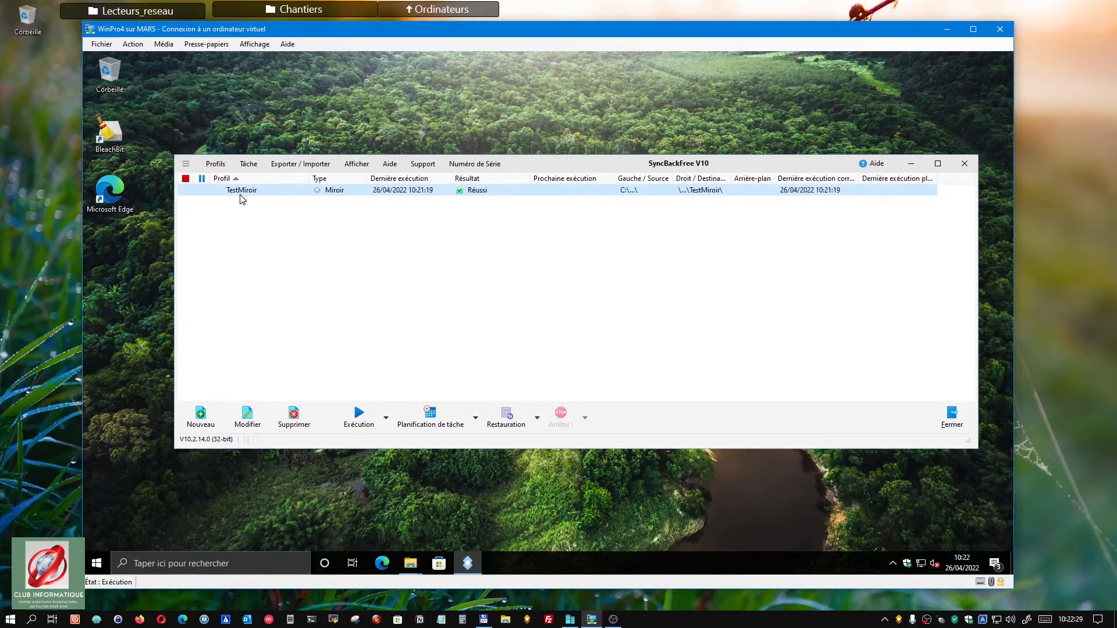
right_click(238, 194)
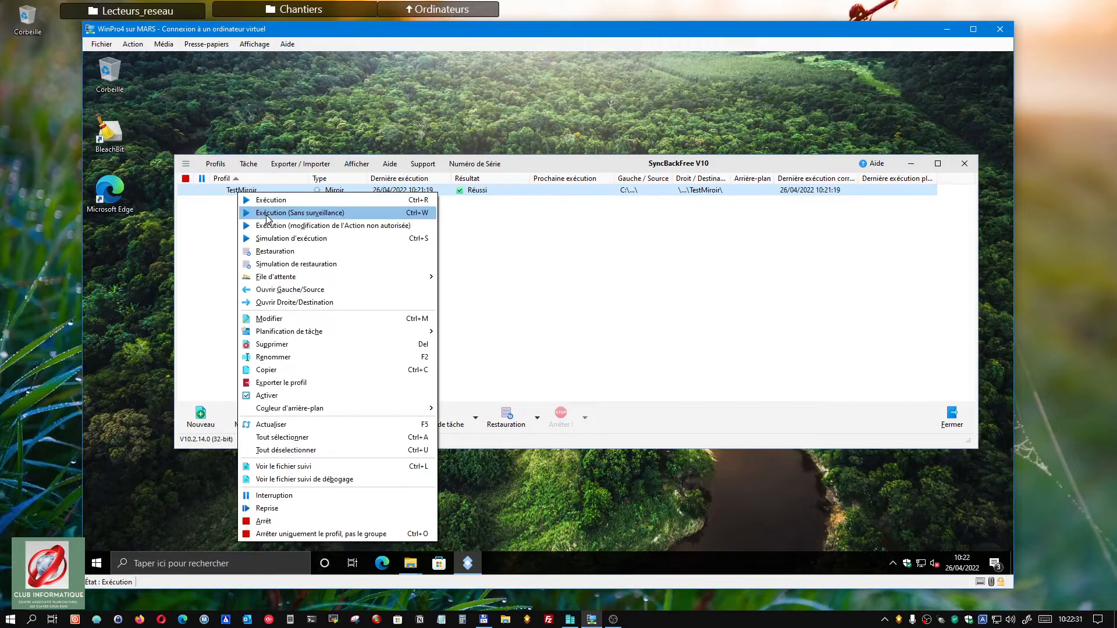
left_click(267, 213)
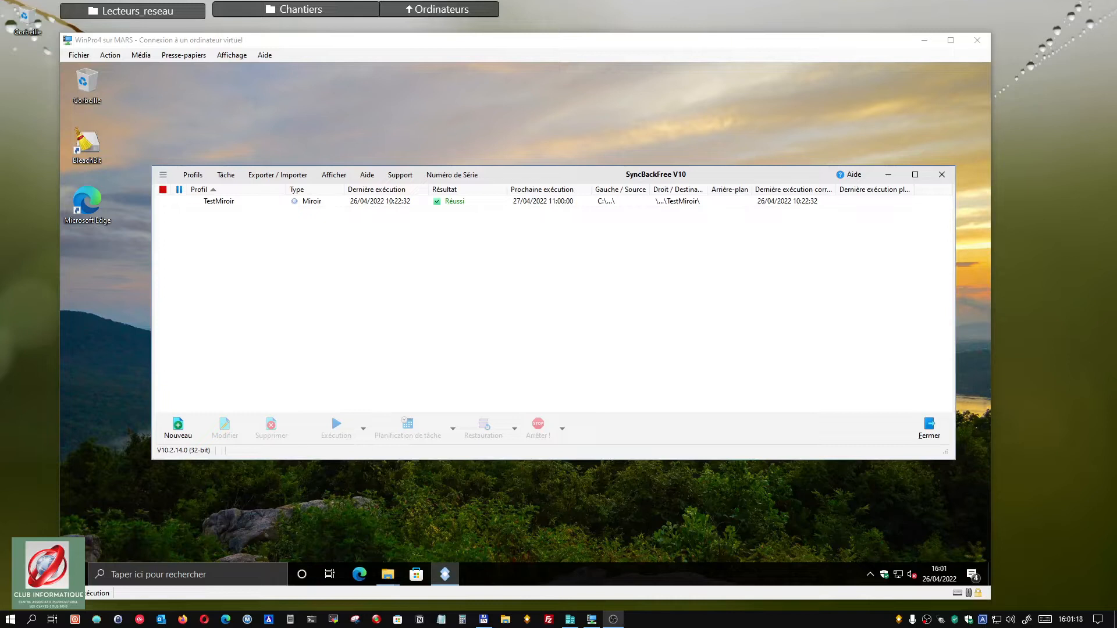
Step: Open the TestMiroir profile for modification, switch its settings to Expert mode, and display the Réseau connection settings
left_click(236, 204)
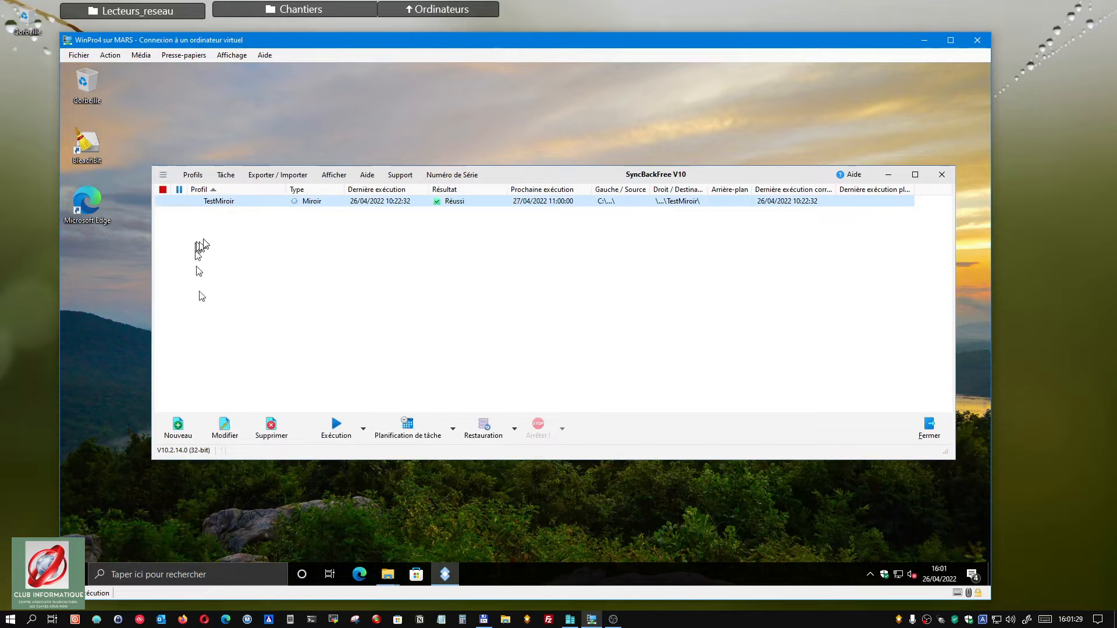
right_click(211, 201)
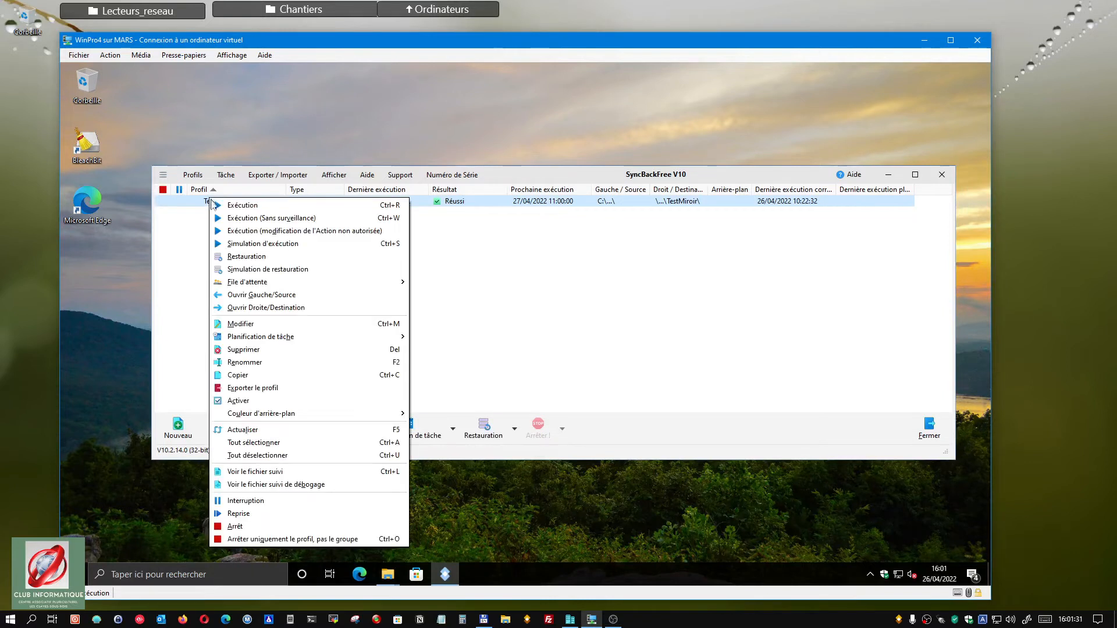
left_click(233, 330)
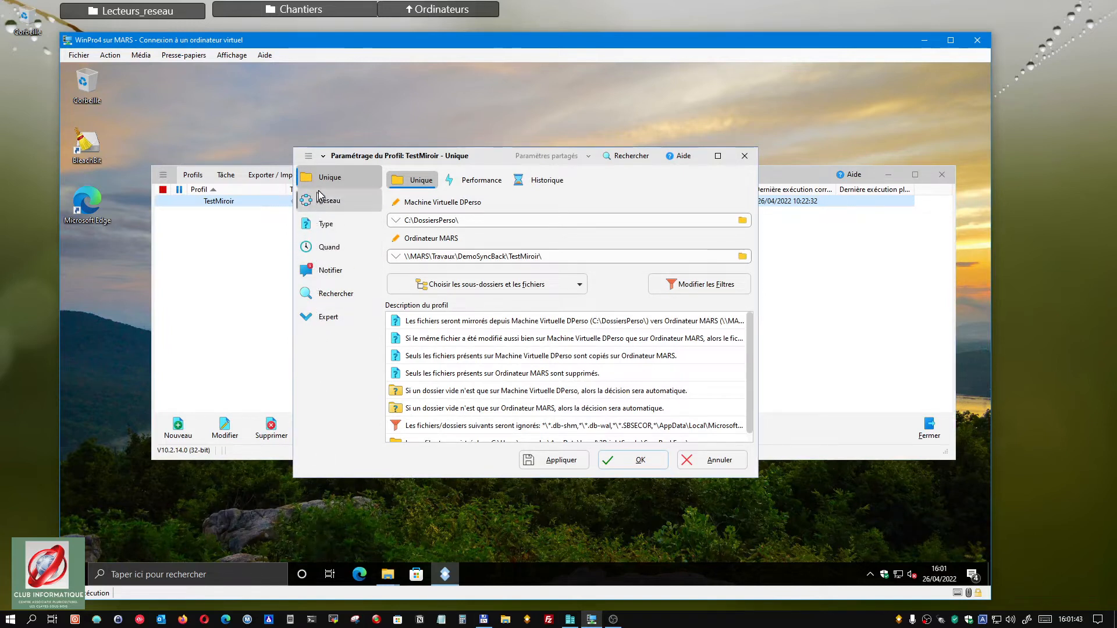
left_click(330, 320)
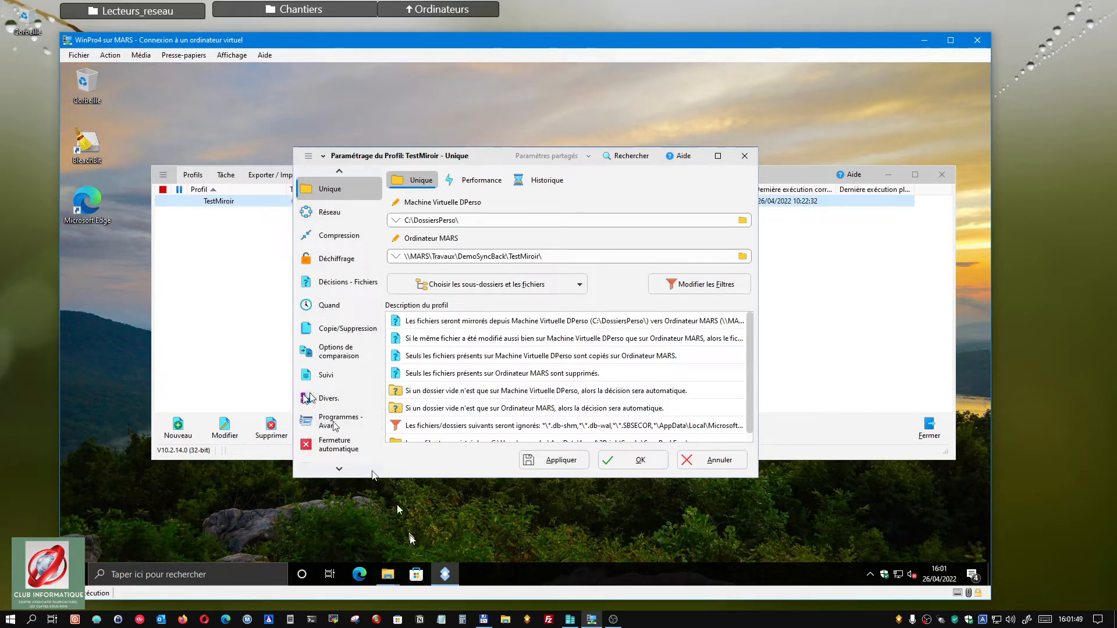
left_click(341, 214)
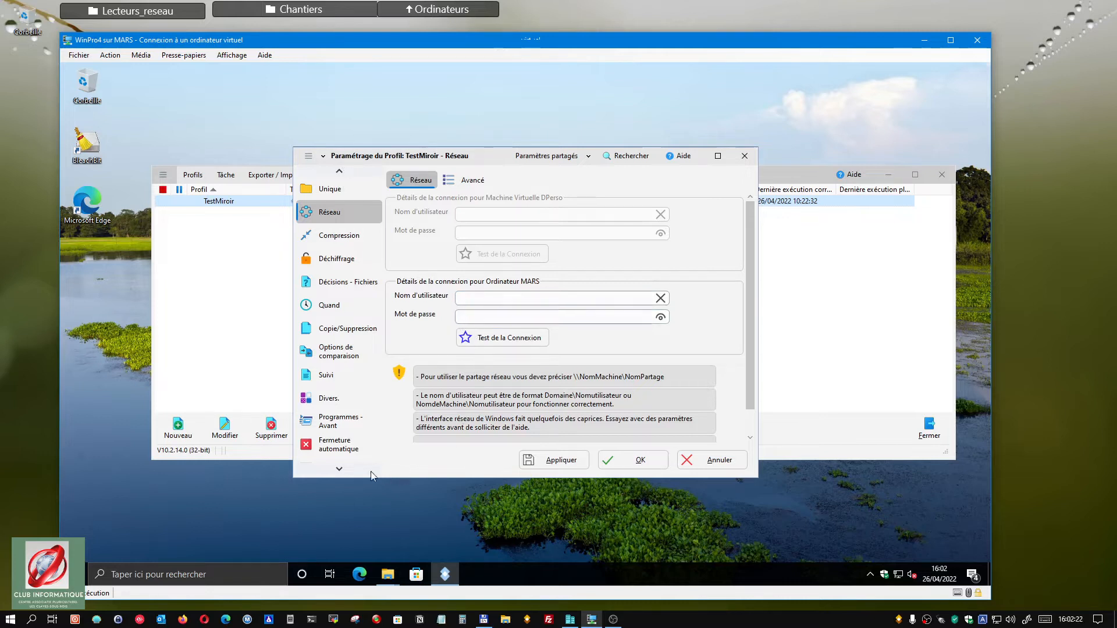
Step: Enable Zip compression of the files on Ordinateur MARS with the level 5 - Compression normale
left_click(346, 236)
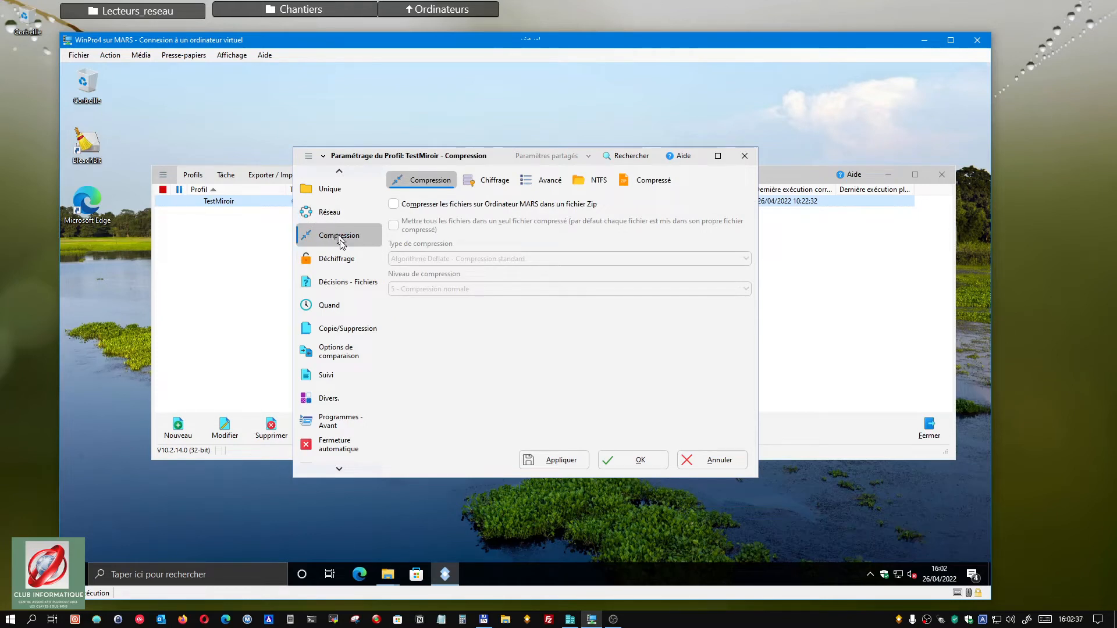
left_click(394, 204)
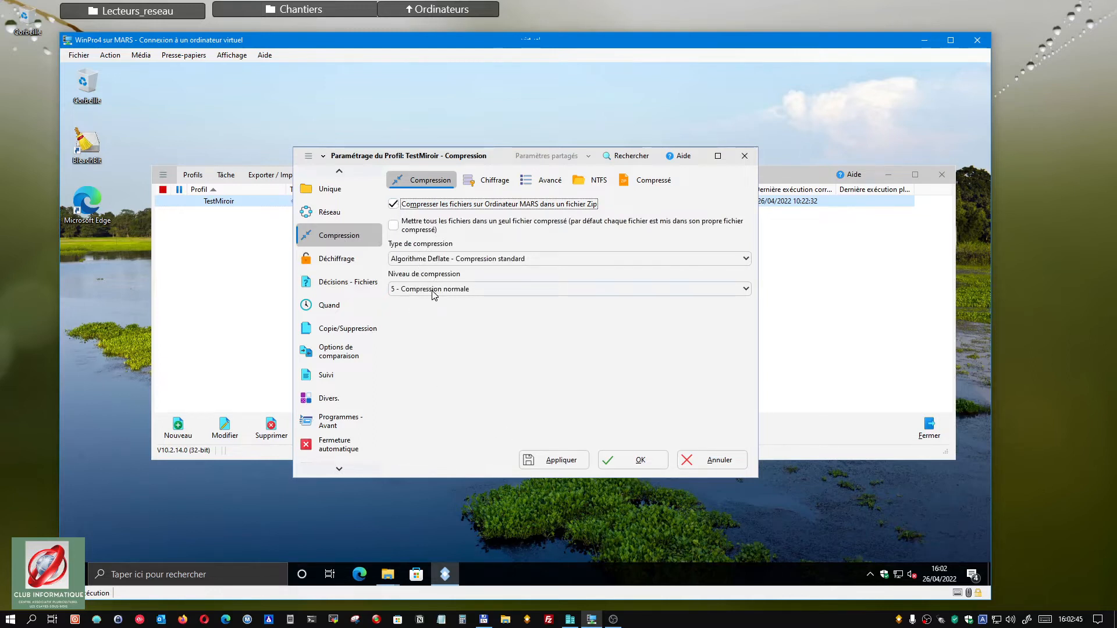
left_click(737, 291)
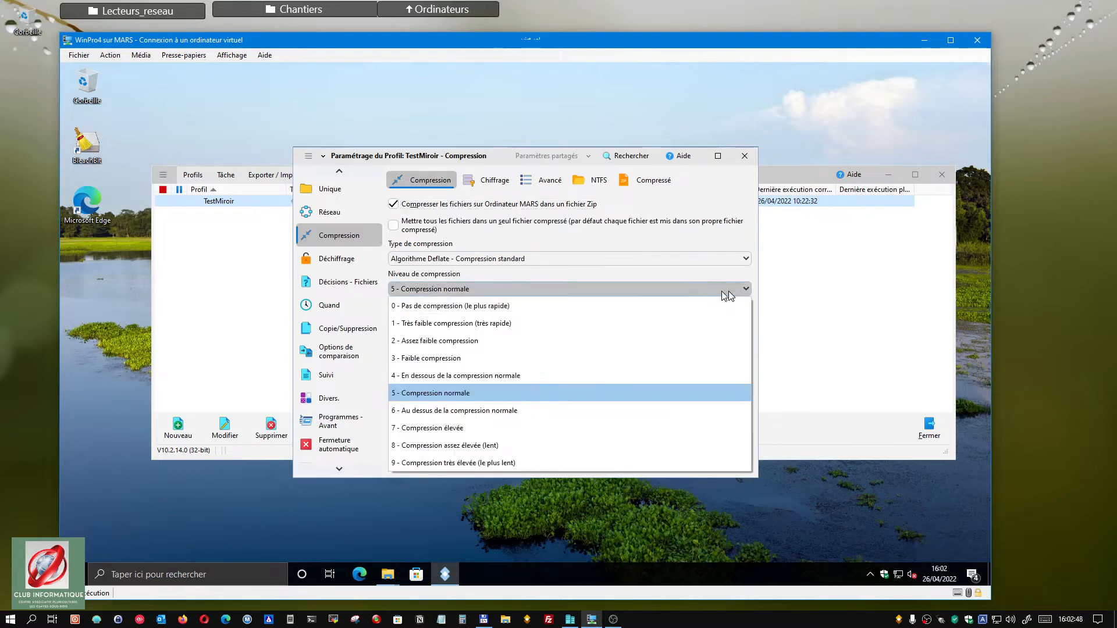
left_click(487, 391)
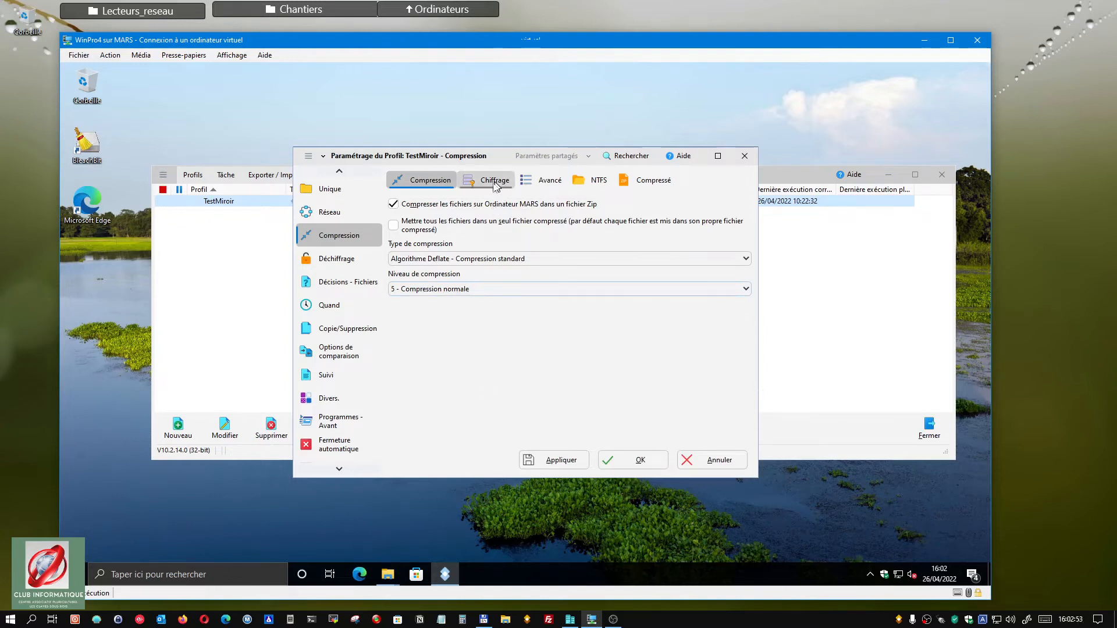
Step: Choose Pas de chiffrage as the encryption method for the compressed files, and examine the Déchiffrage settings
left_click(478, 183)
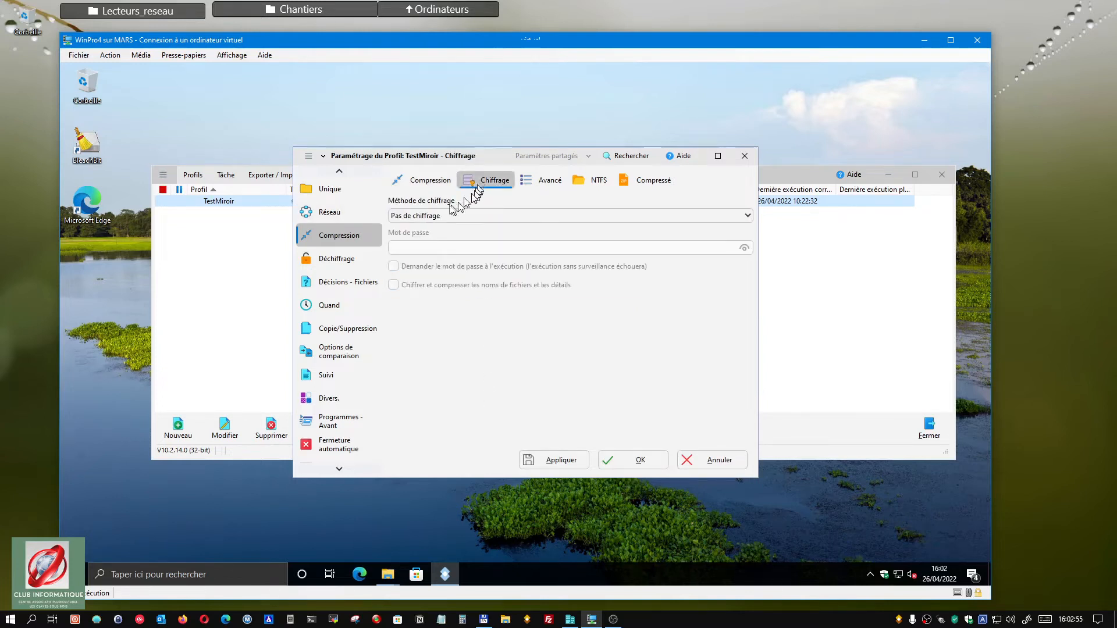
left_click(410, 217)
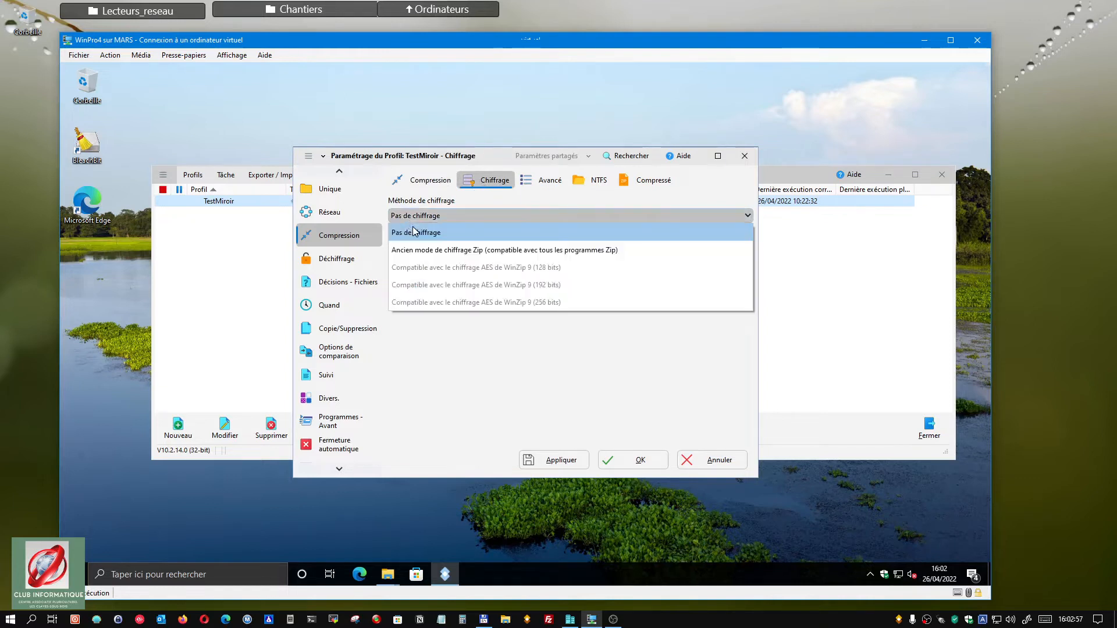
left_click(416, 232)
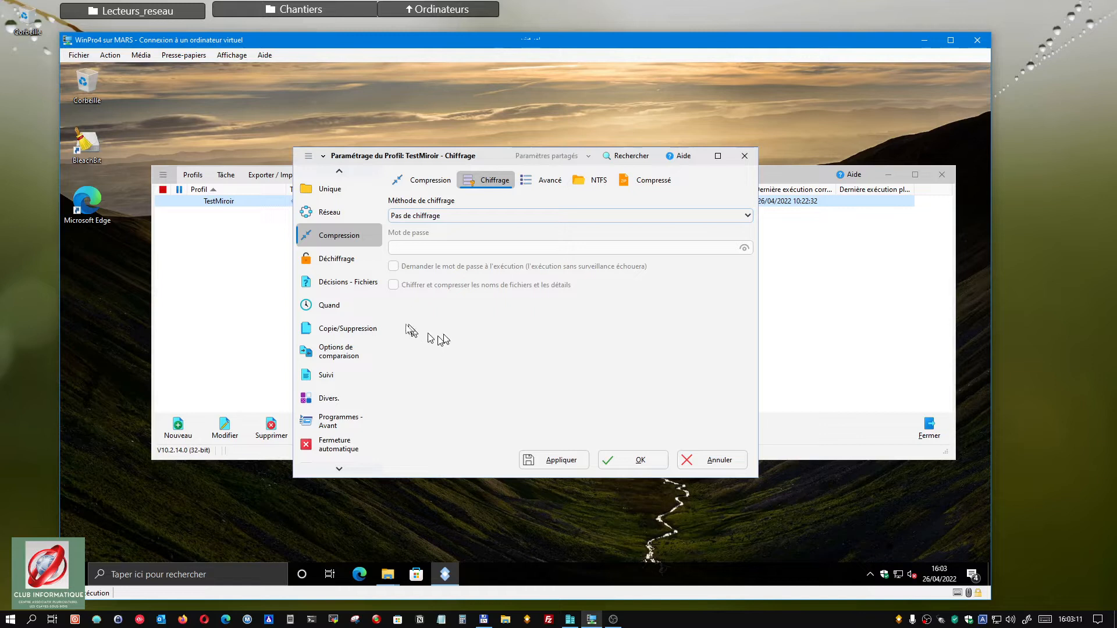
left_click(336, 260)
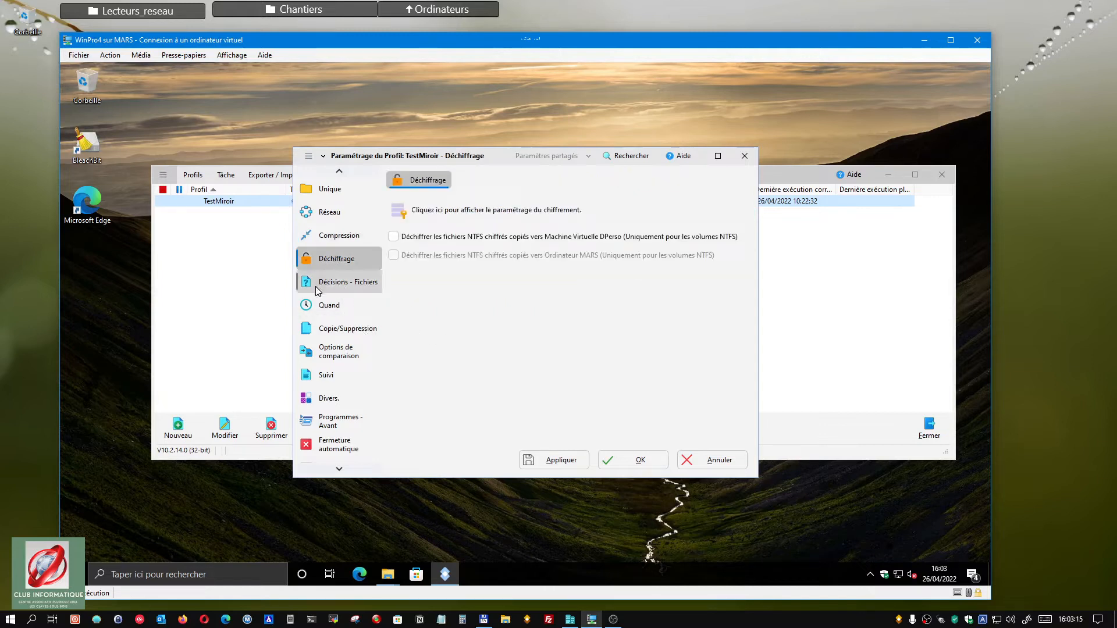
Step: Open the profile's scheduled task for modification and examine its daily, weekly, monthly and Paramètres options
left_click(324, 313)
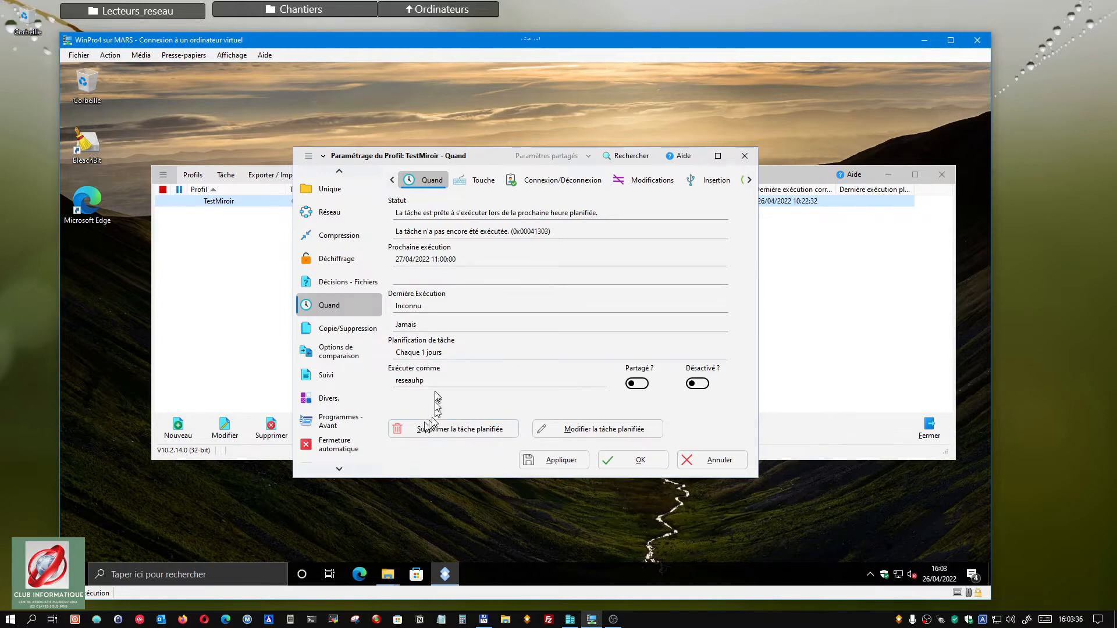
left_click(594, 434)
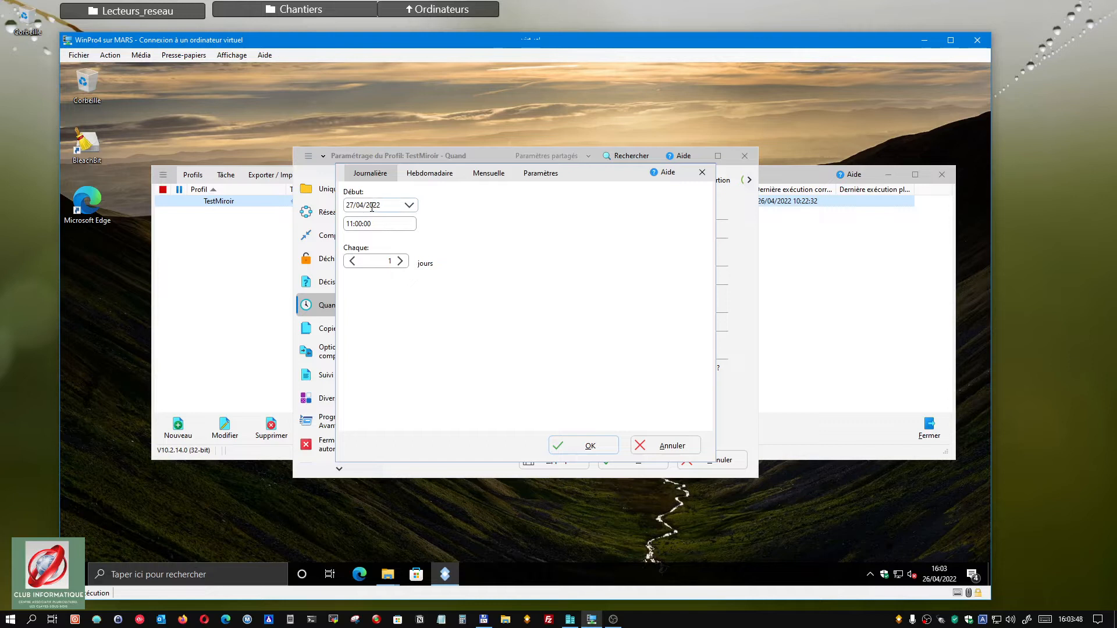
double_click(381, 226)
left_click(427, 178)
left_click(489, 182)
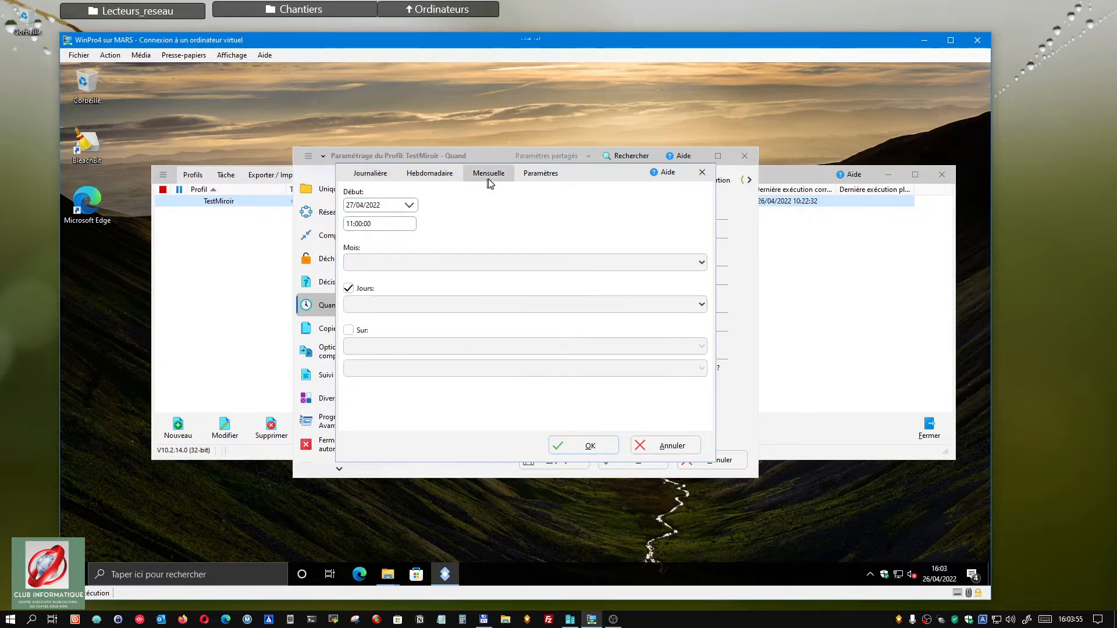
left_click(536, 177)
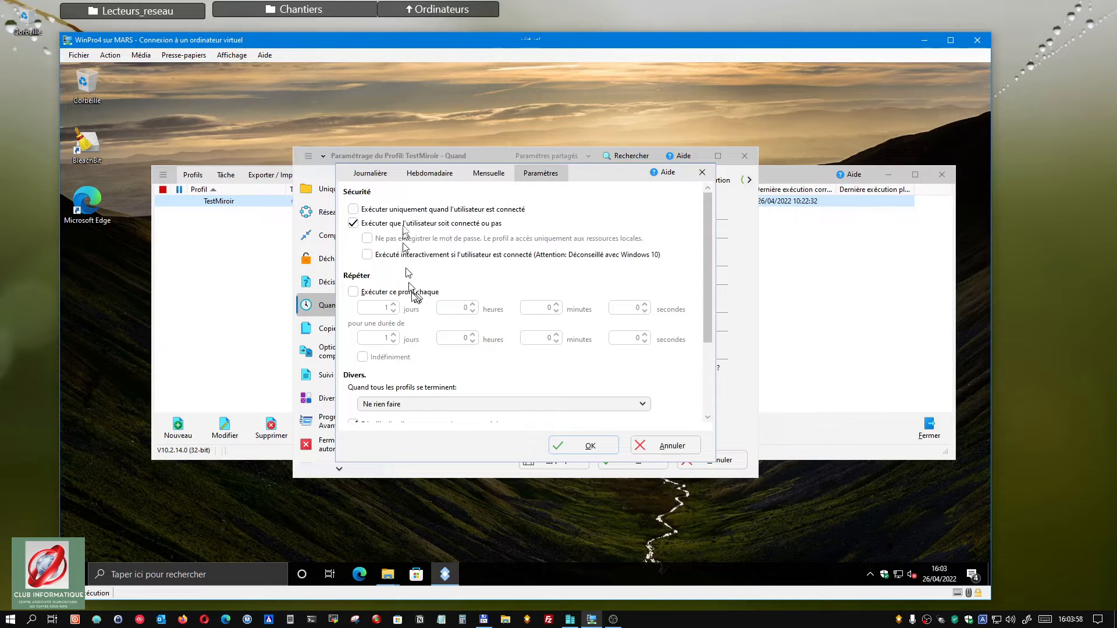
left_click(384, 178)
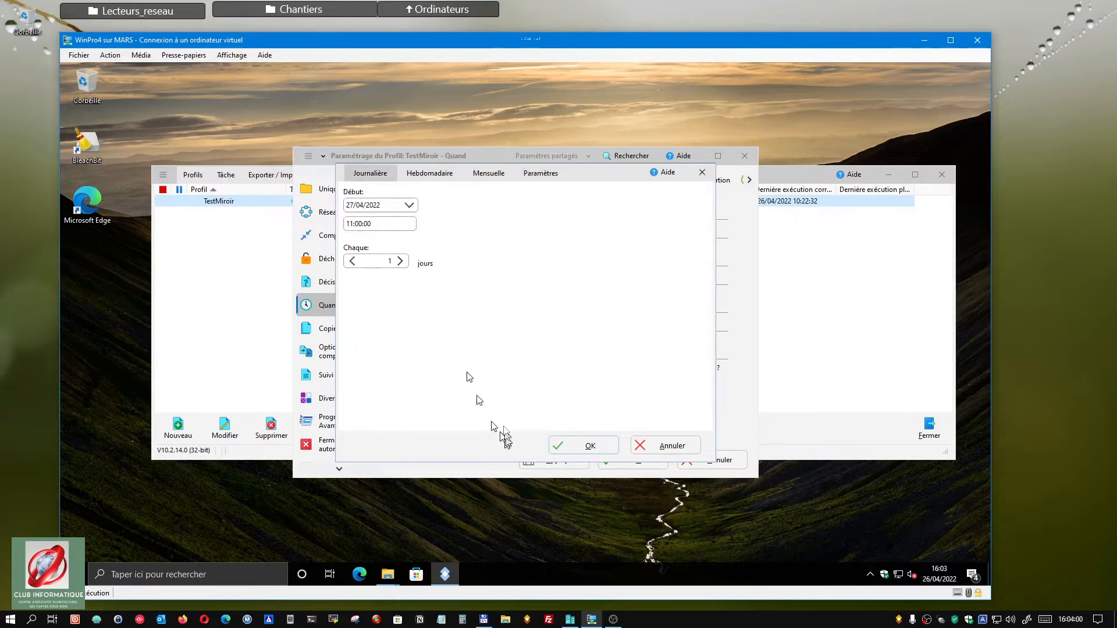
Step: Confirm the daily scheduled task and authorize it by entering the Windows session password
left_click(588, 445)
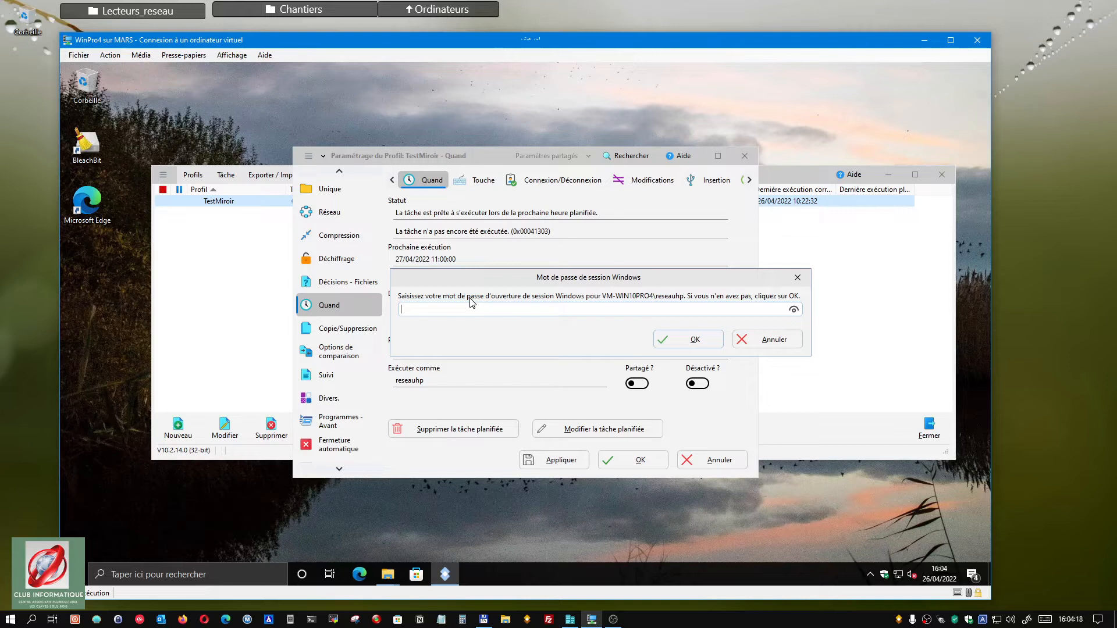
key("ctrl+v")
left_click(696, 342)
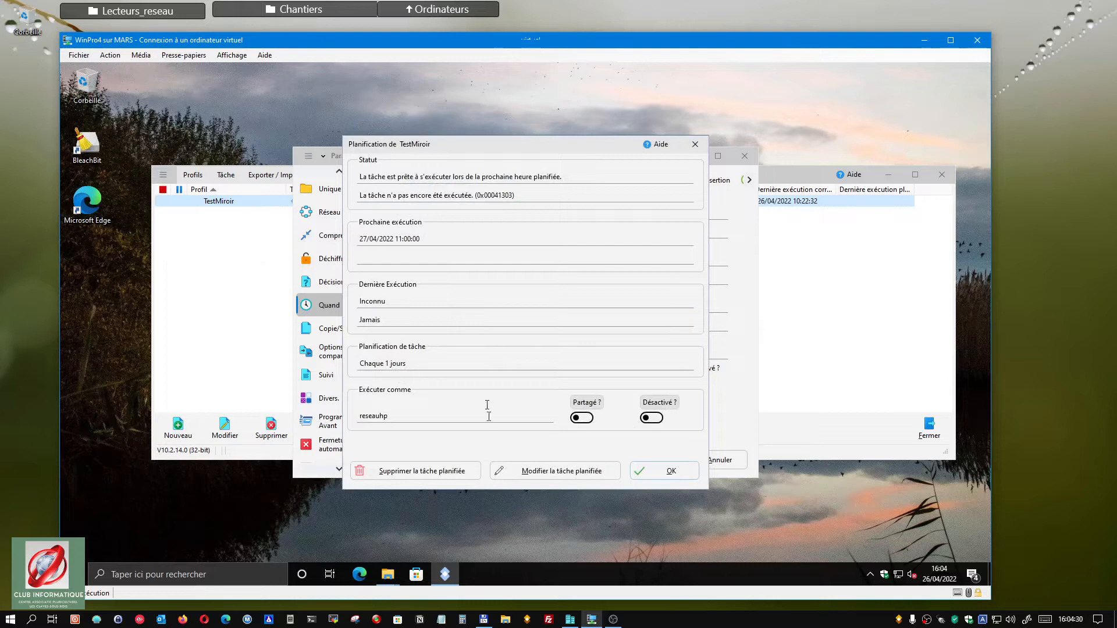
left_click(671, 472)
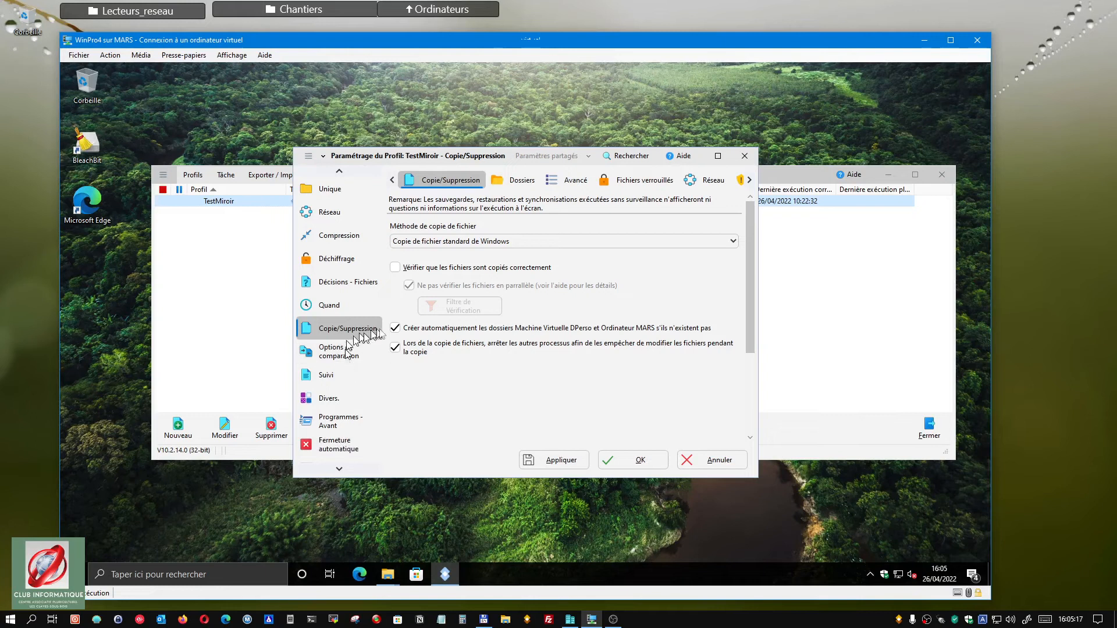
Step: Choose Copie de fichier standard de Windows as the file copy method under Copie/Suppression, and look over the alternative methods
left_click(511, 246)
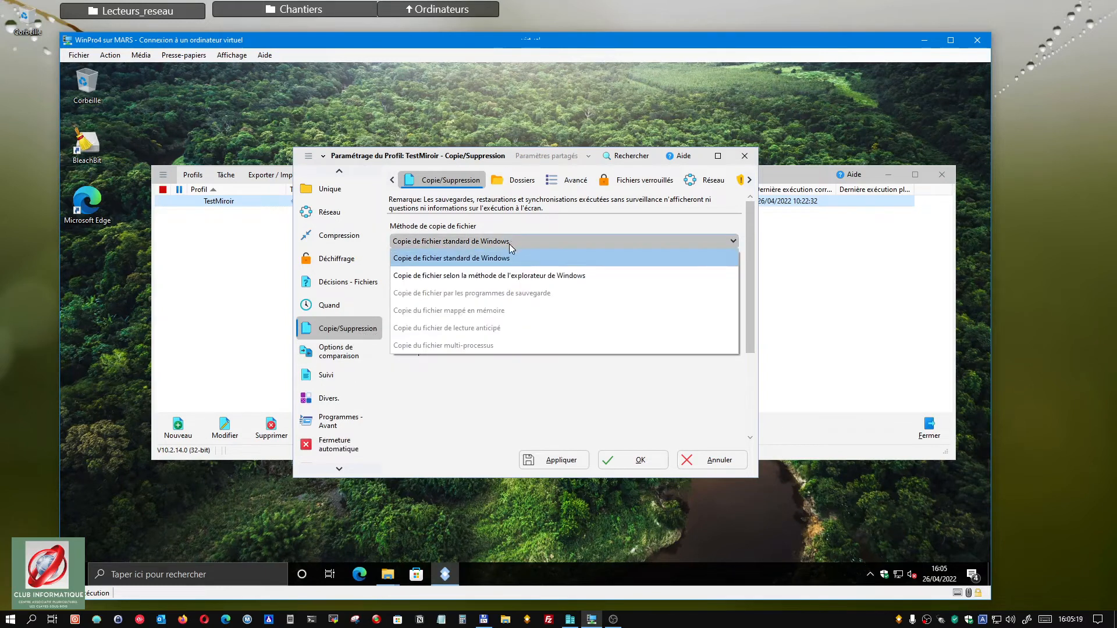
left_click(469, 258)
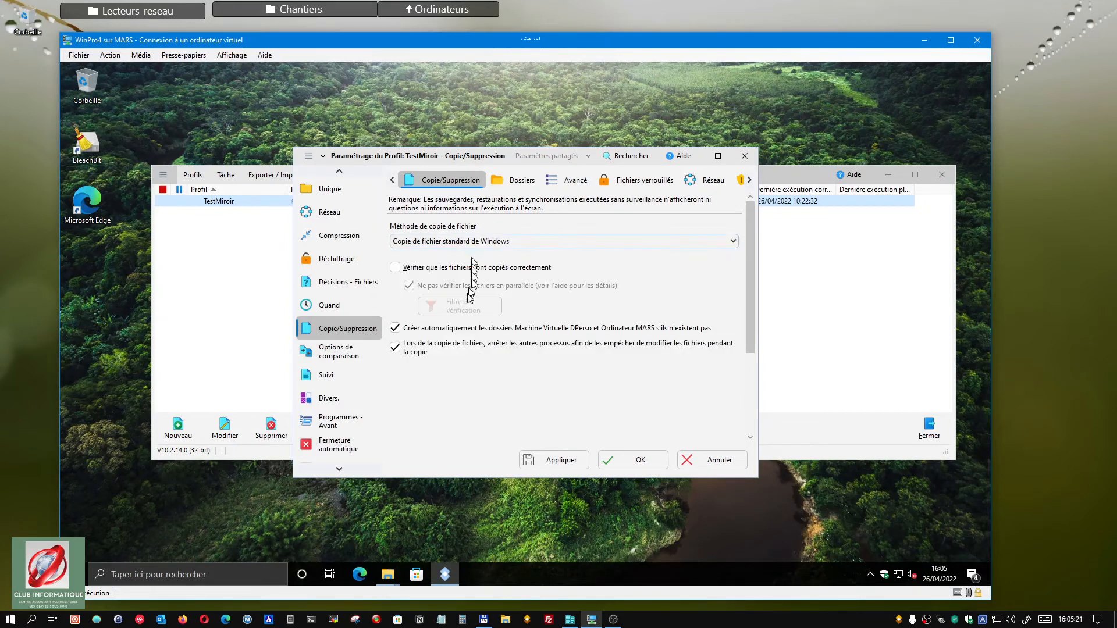
left_click(515, 241)
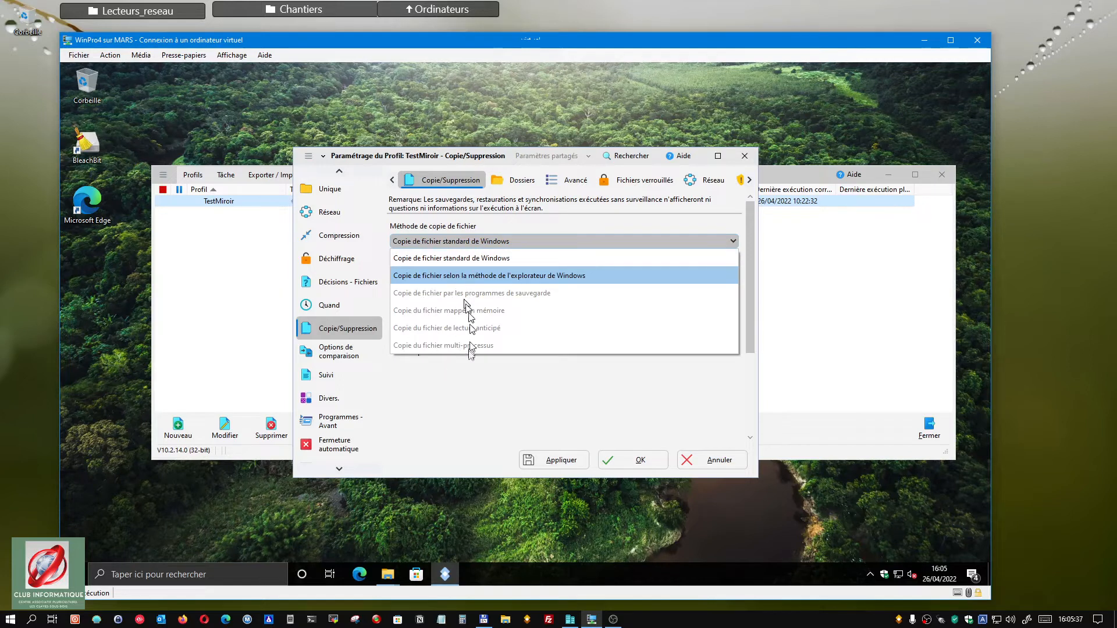
left_click(457, 379)
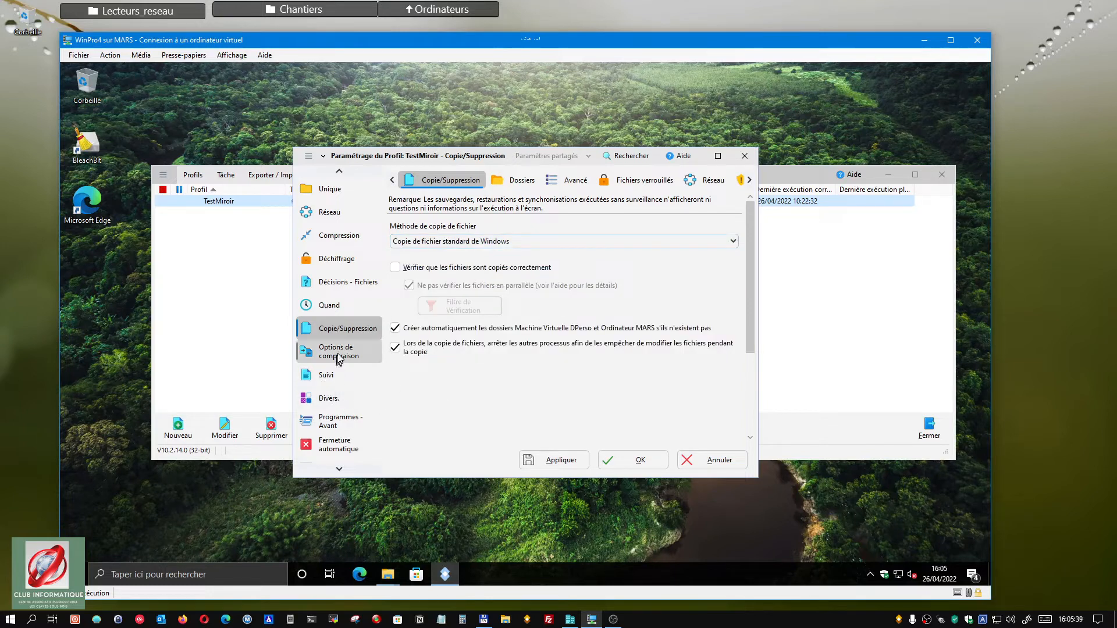
Step: Examine the profile's settings for Options de comparaison, Suivi, Programmes - Avant and Divers
left_click(339, 357)
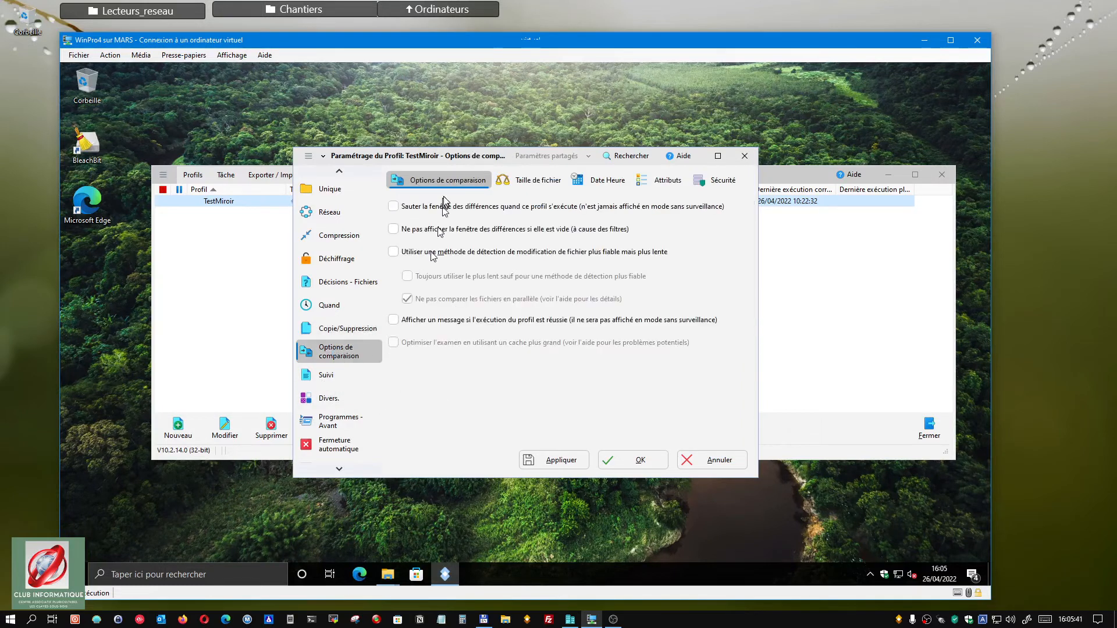
left_click(334, 380)
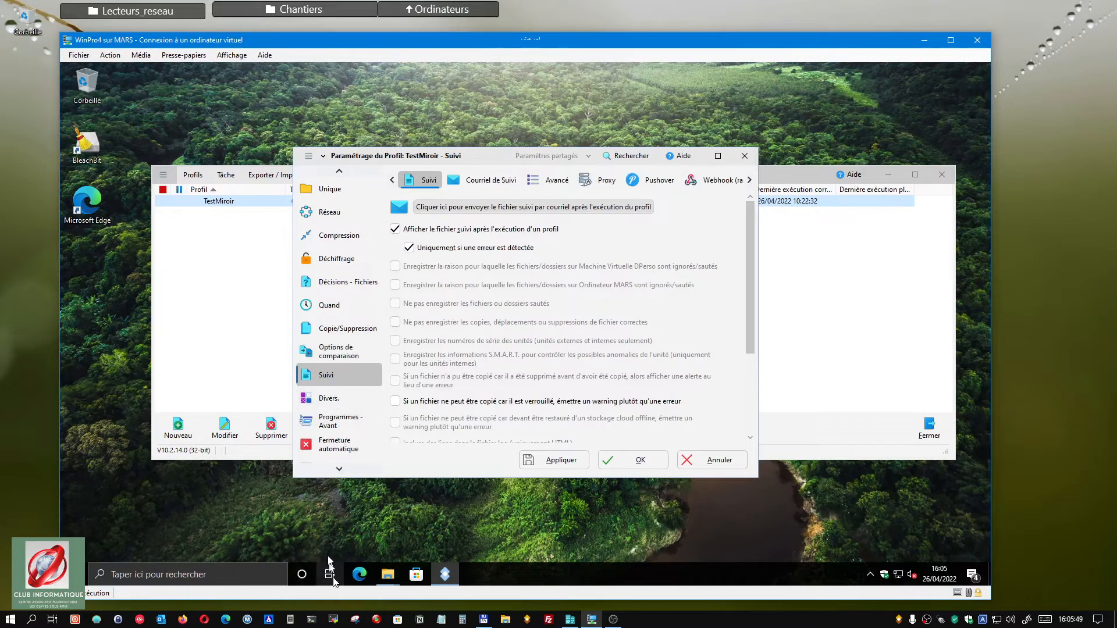
left_click(345, 426)
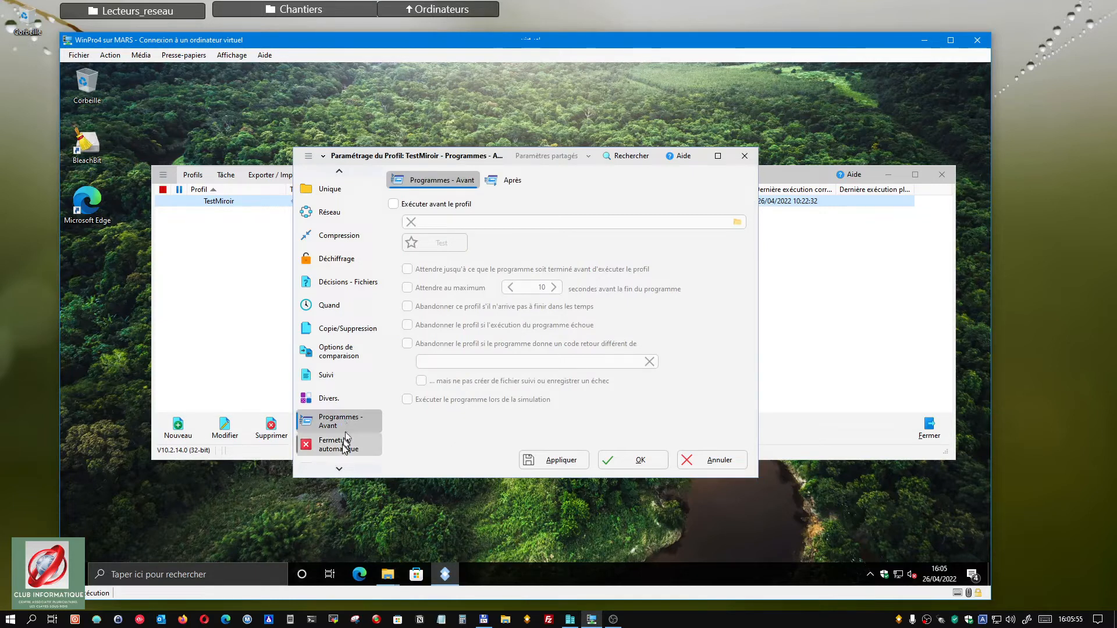
scroll(366, 420, "down", 3)
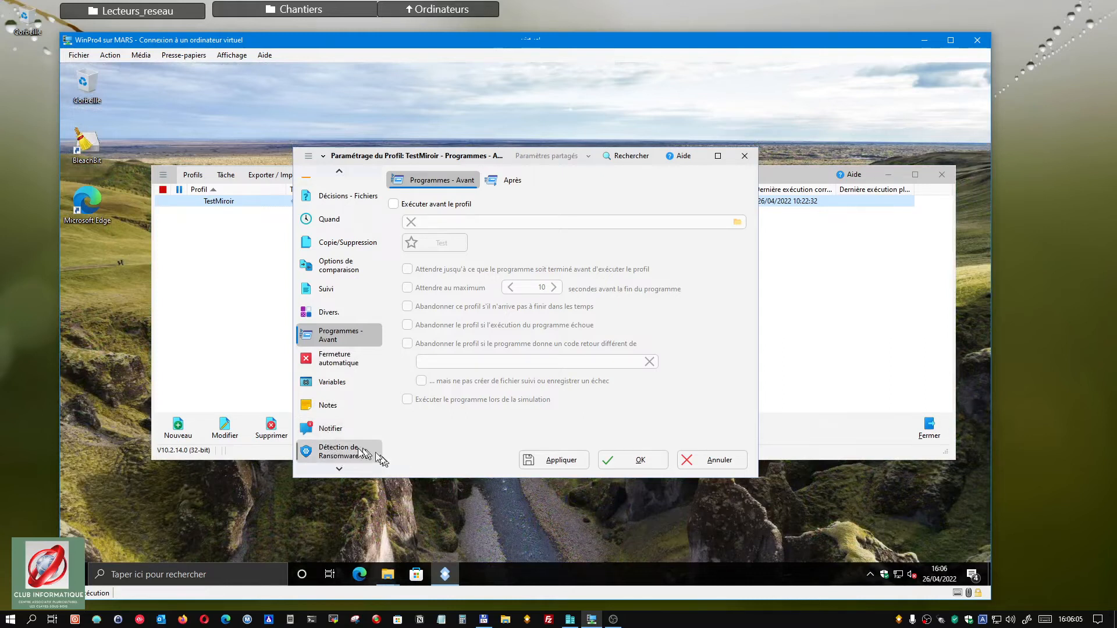
left_click(335, 319)
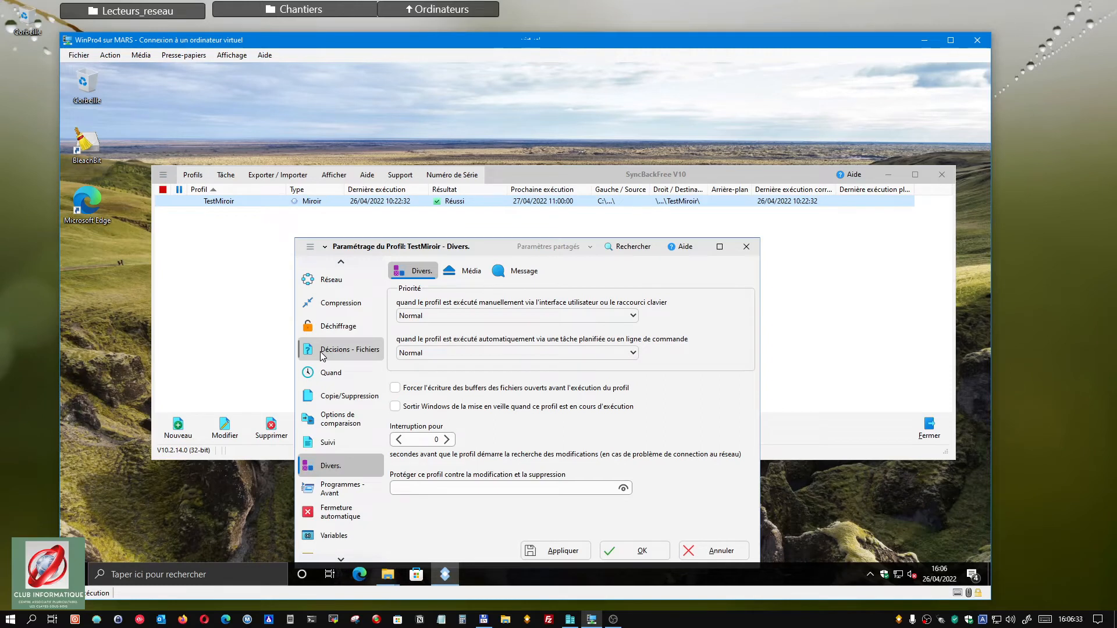
Step: Examine the Décisions - Fichiers rules, including the choices for files modified on both Machine Virtuelle DPerso and Ordinateur MARS
left_click(350, 354)
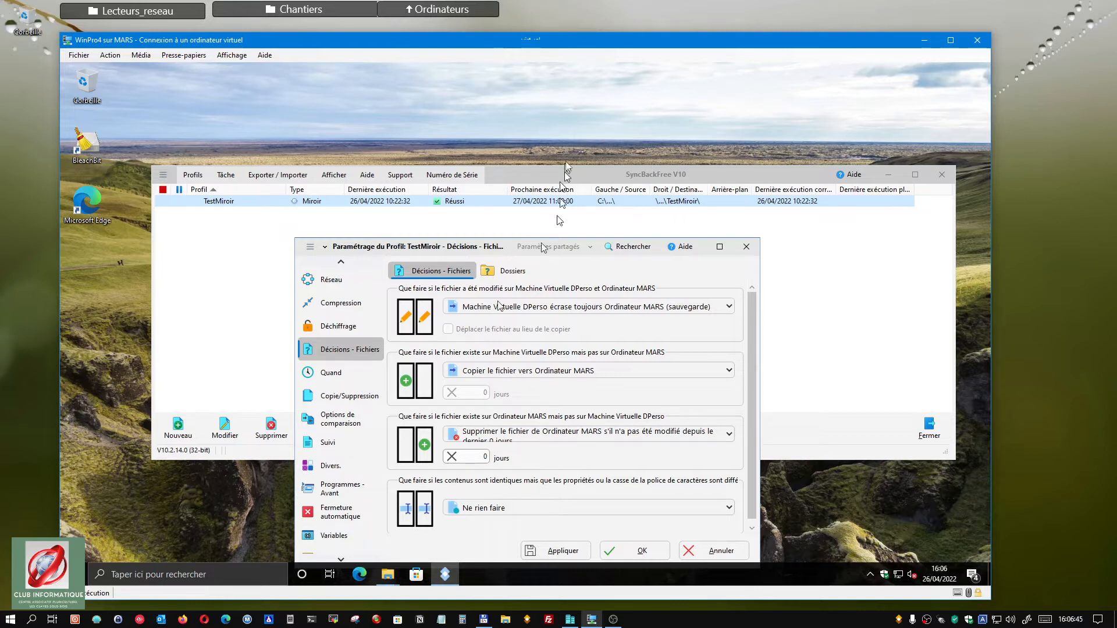
left_click_drag(508, 254, 519, 145)
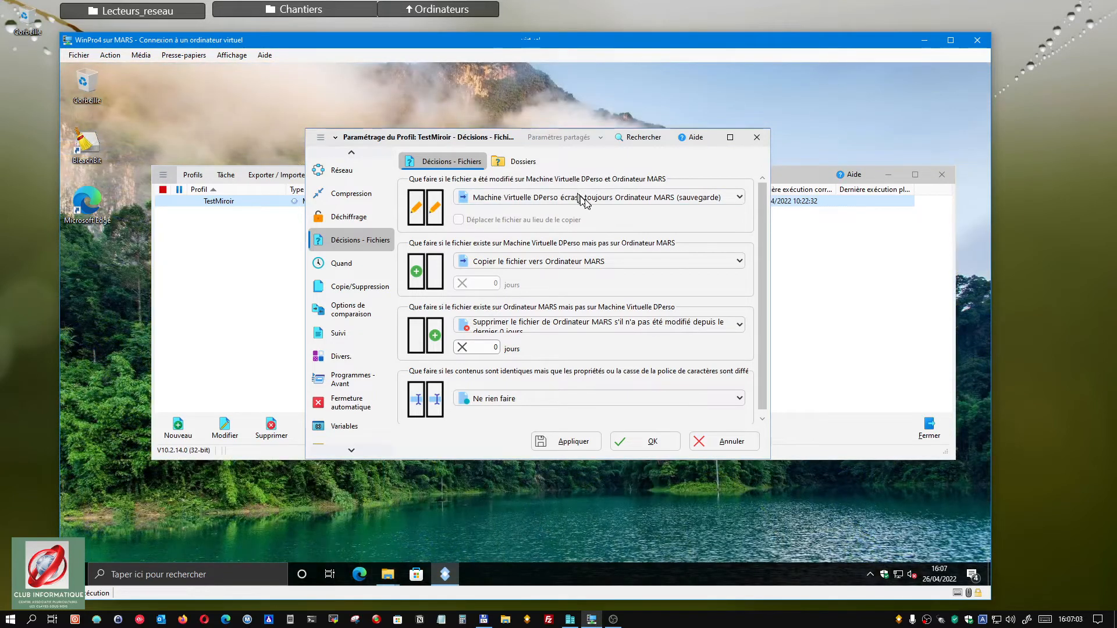
left_click(512, 200)
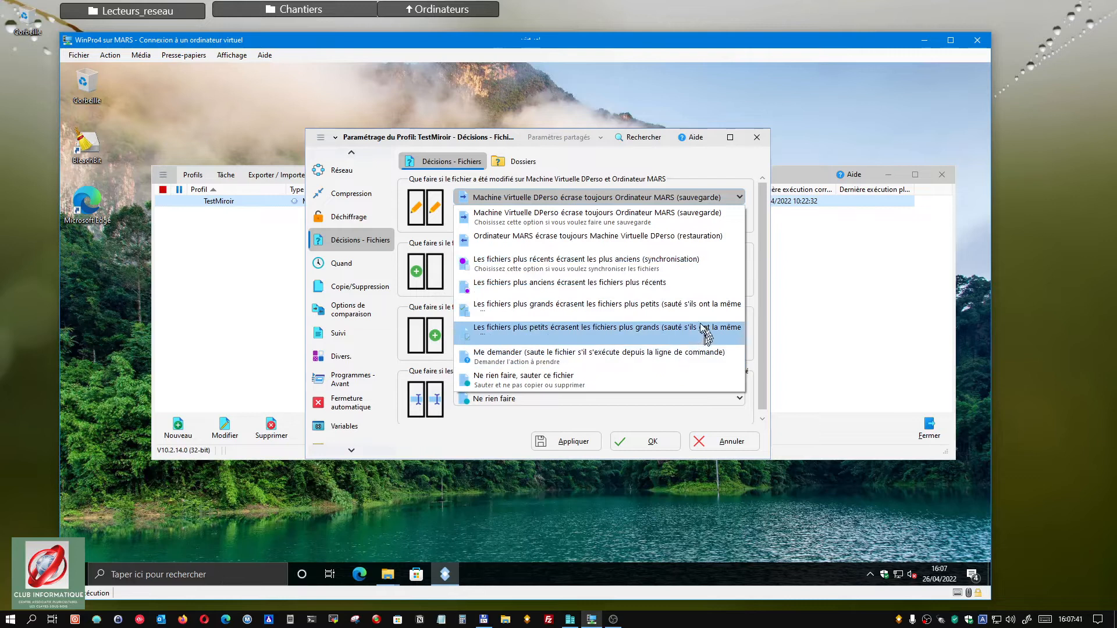
left_click(425, 247)
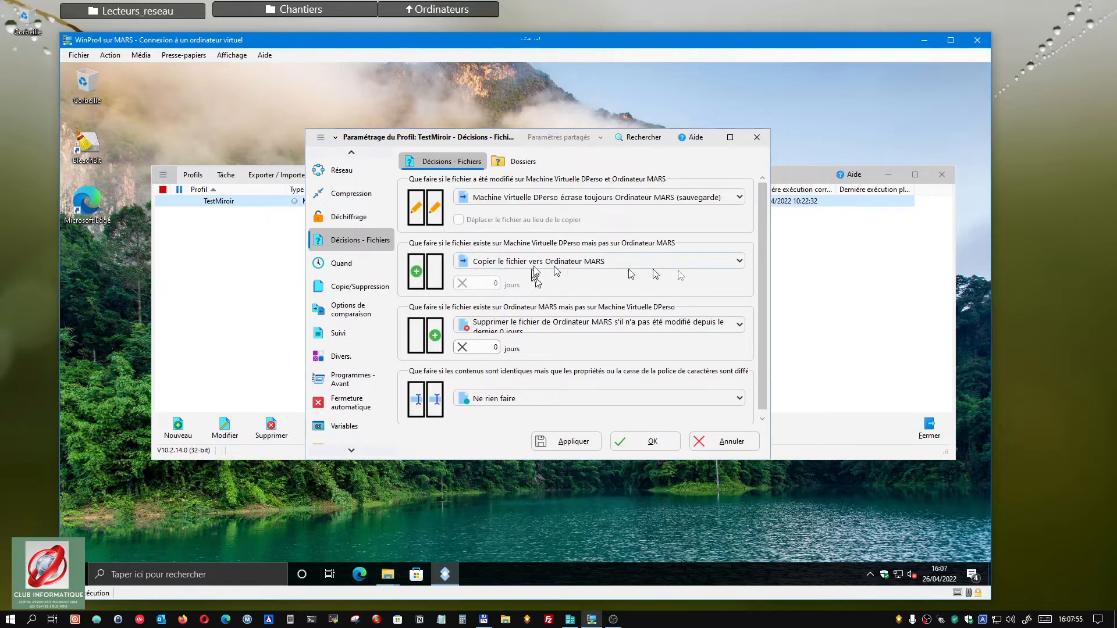
scroll(767, 276, "down", 1)
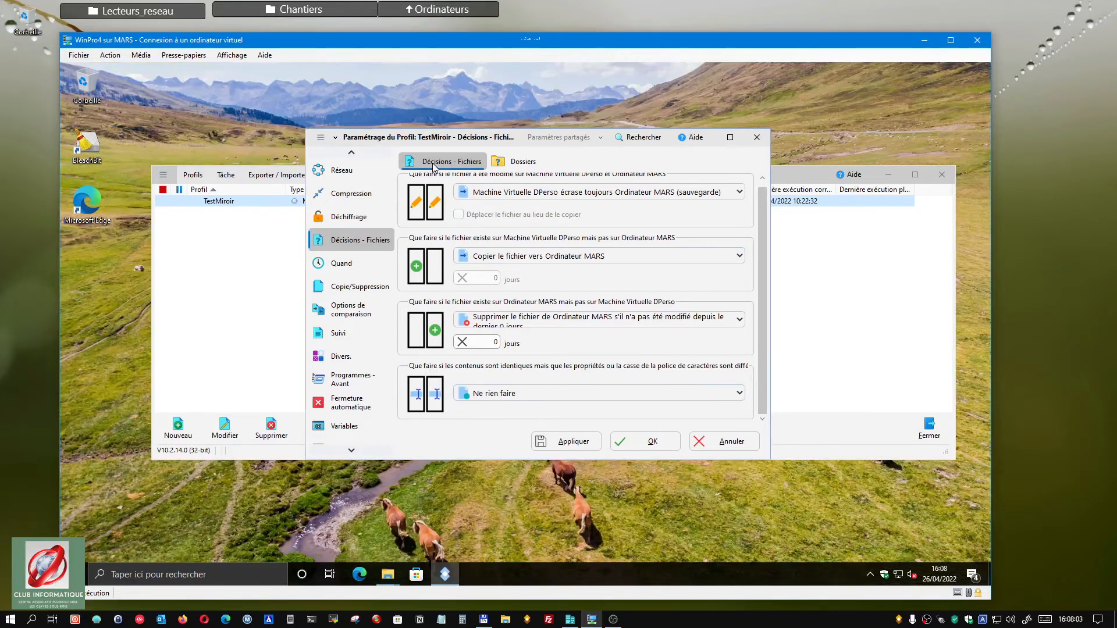
Step: Examine the folder decision rules, including the choices for a folder that exists on Machine Virtuelle DPerso but not on Ordinateur MARS
left_click(527, 163)
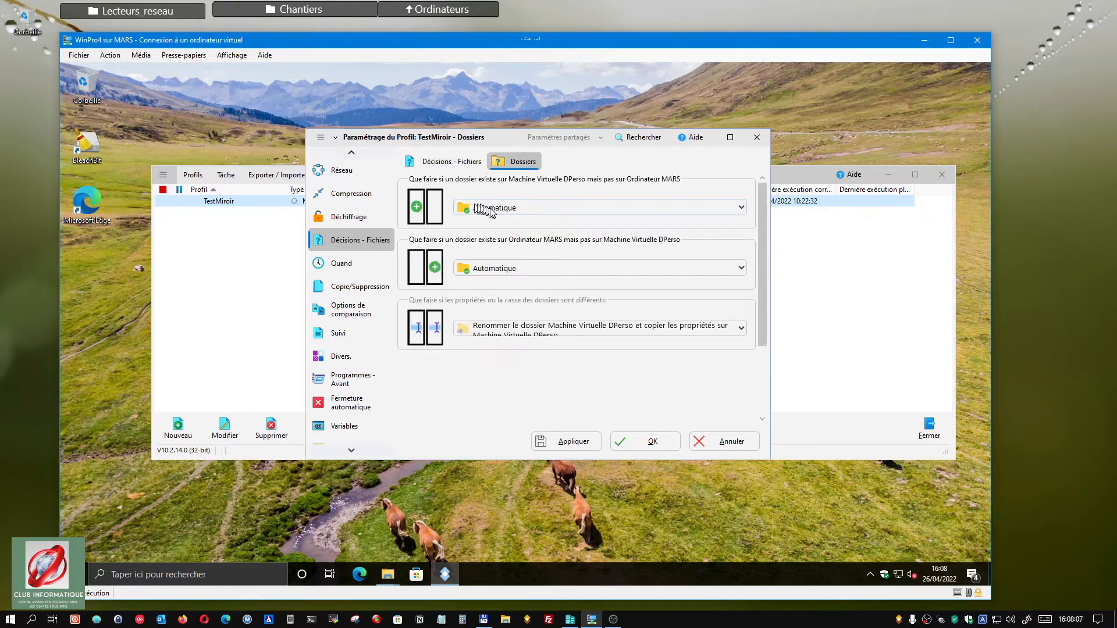
left_click(492, 209)
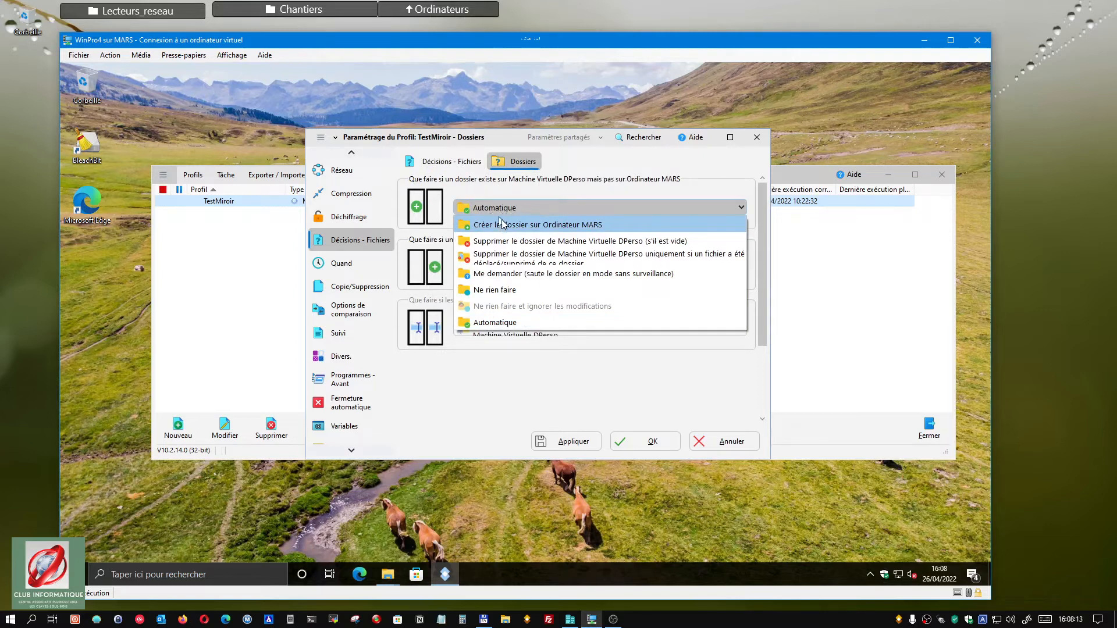
left_click(578, 195)
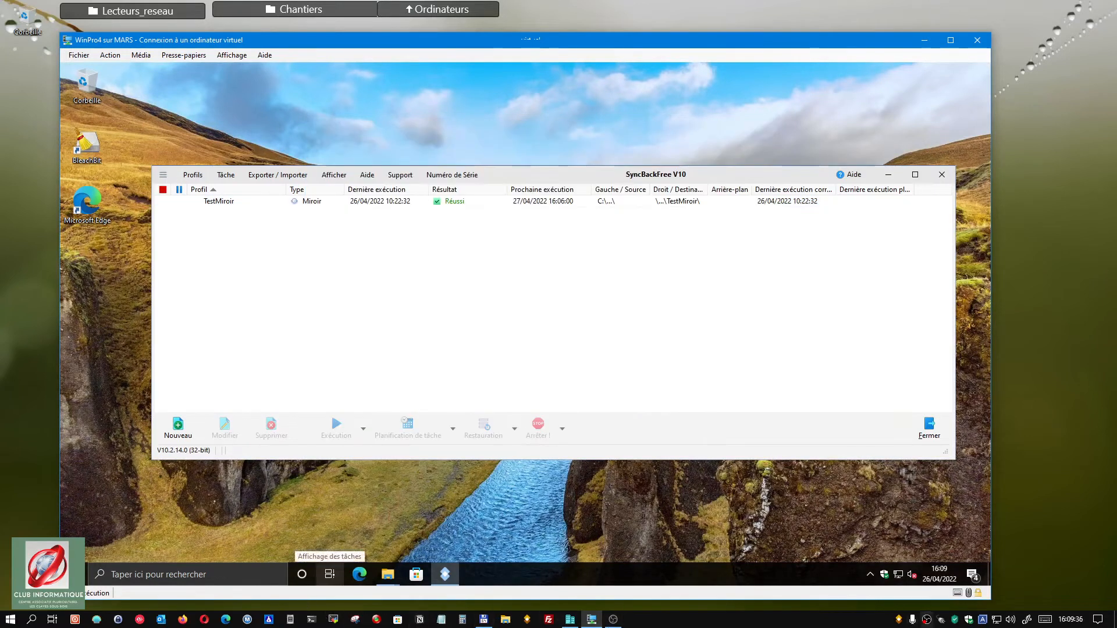
Step: Switch to SyncBackPro and view the version tracking settings (Suivi de version) of the Partages sur DIONE profile in expert mode
left_click(899, 620)
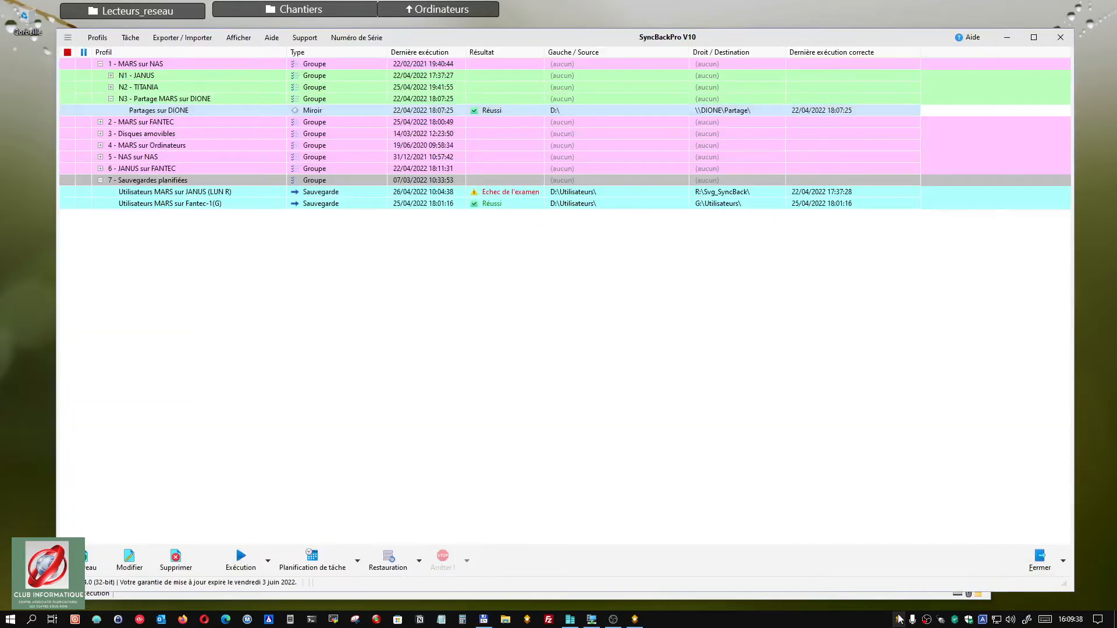
left_click(154, 100)
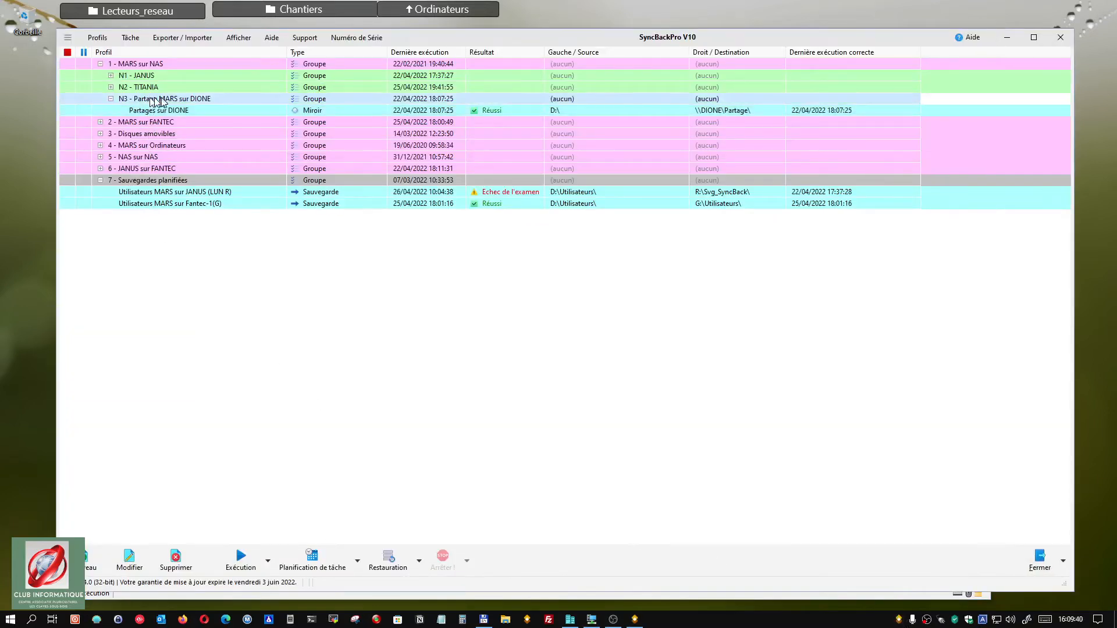
left_click(205, 112)
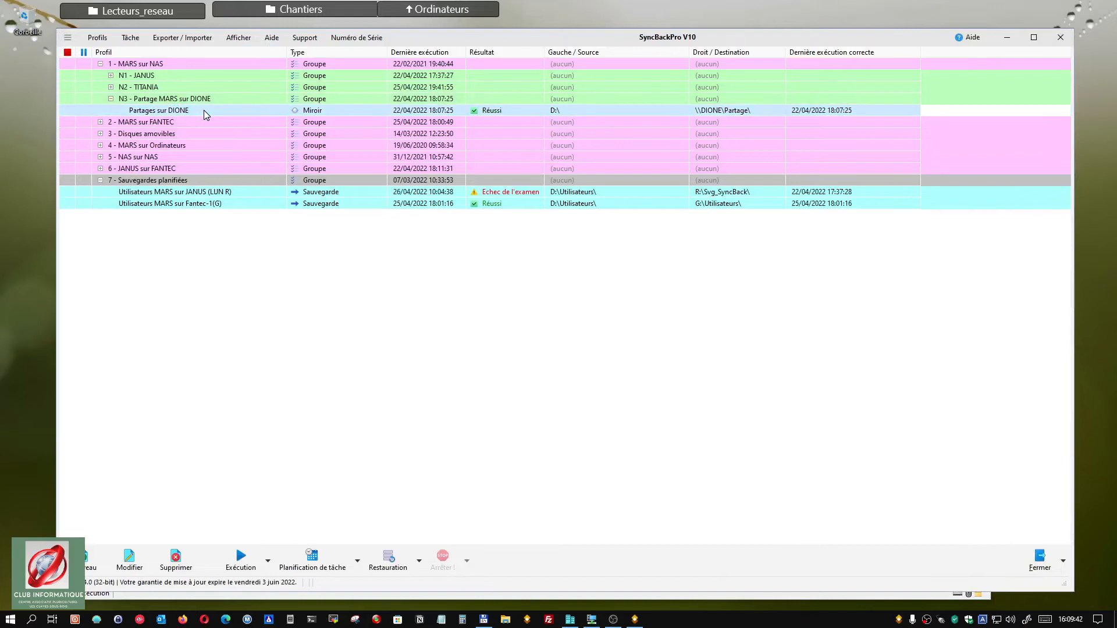
right_click(200, 109)
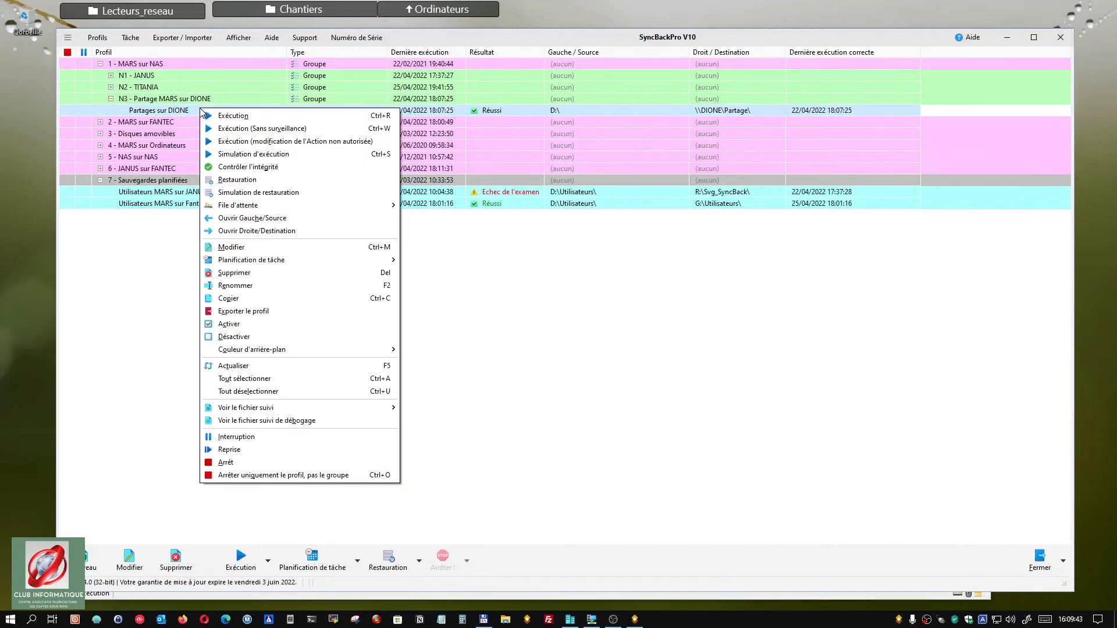
left_click(240, 247)
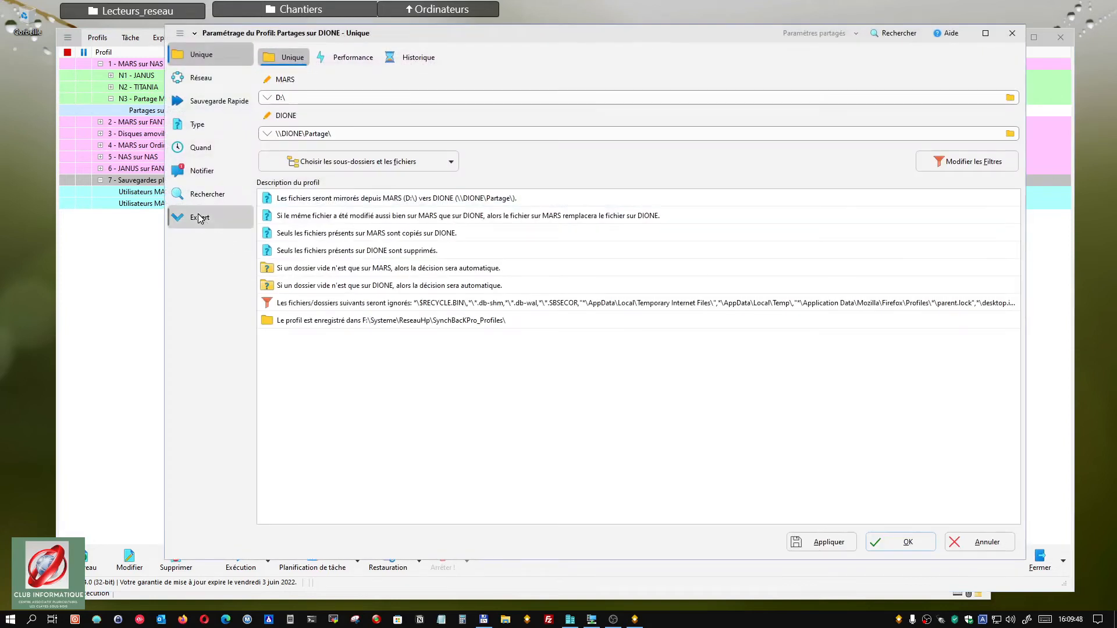
left_click(198, 217)
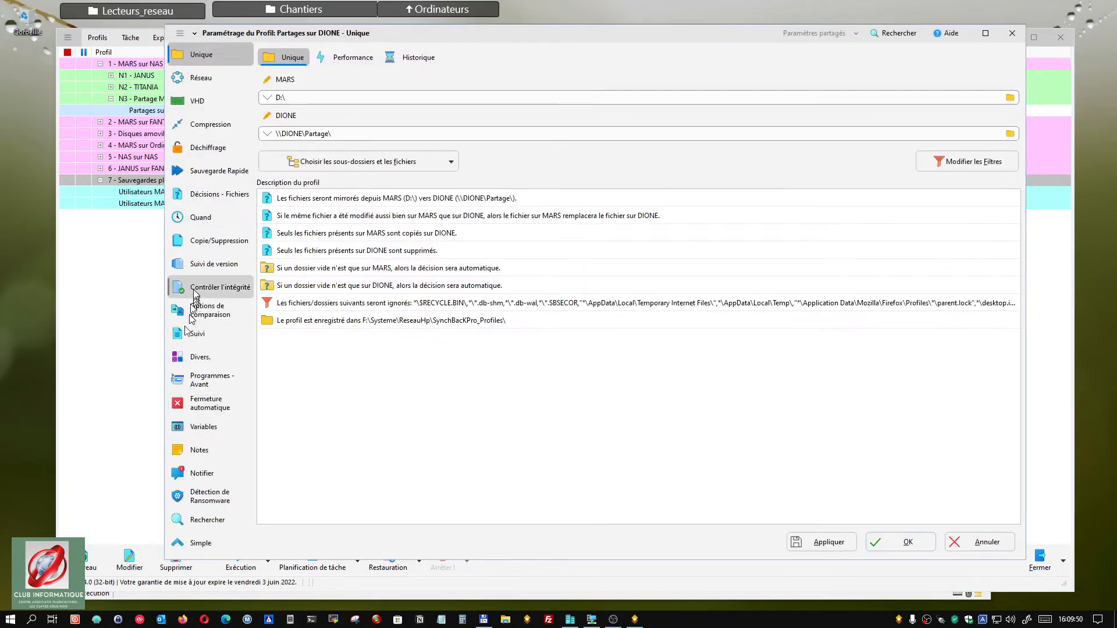
left_click(214, 263)
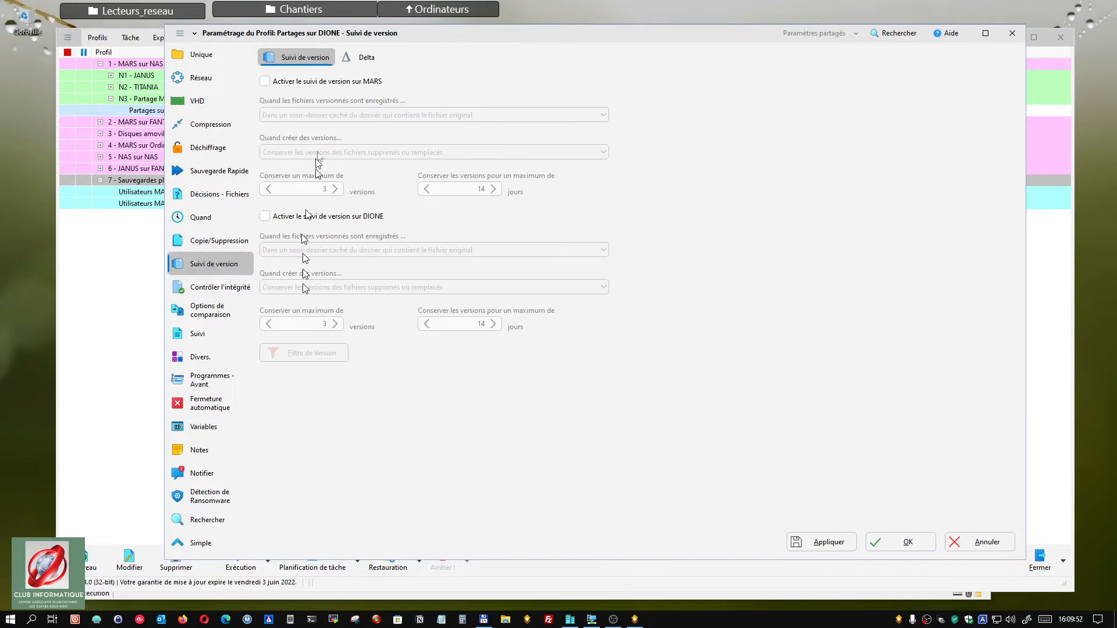
Step: Try enabling version tracking on MARS with a maximum of 4 versions, and also on DIONE
left_click(265, 84)
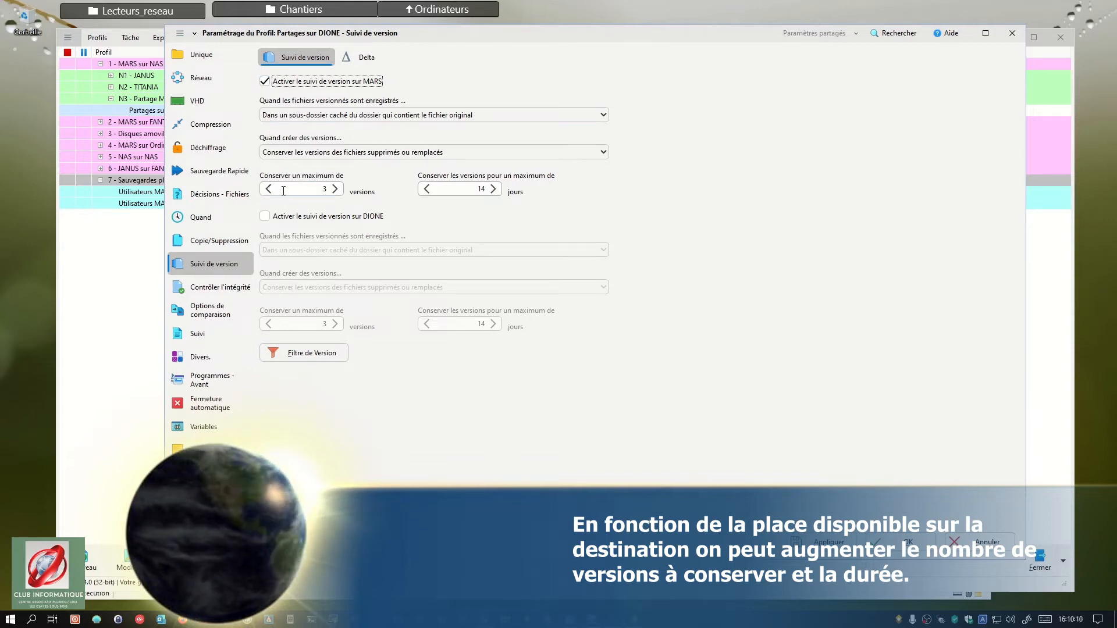
left_click(335, 189)
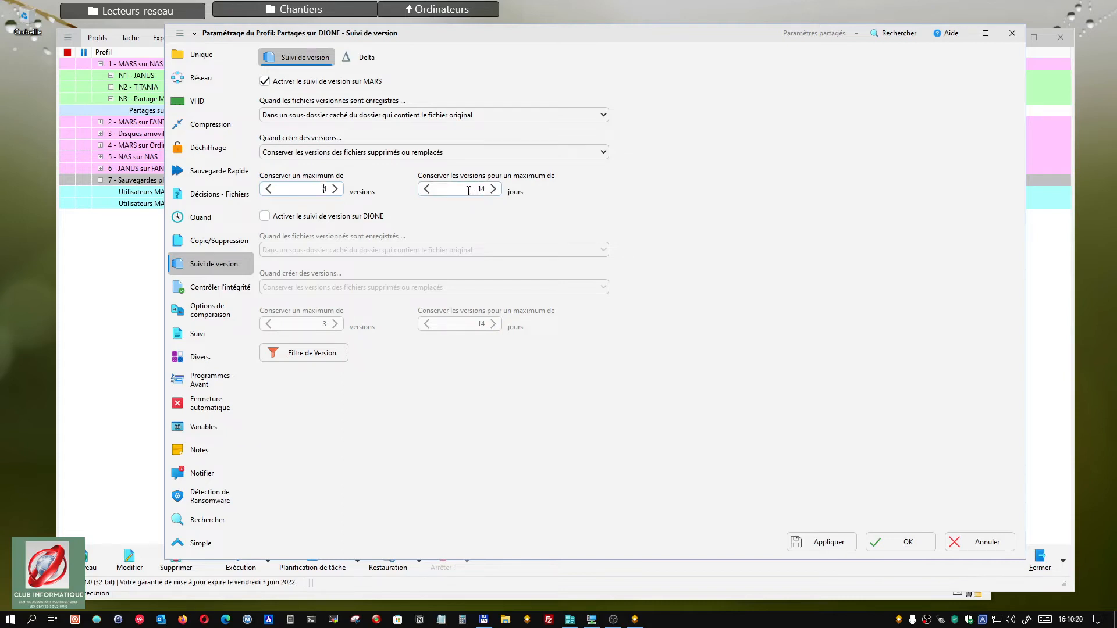
left_click(265, 217)
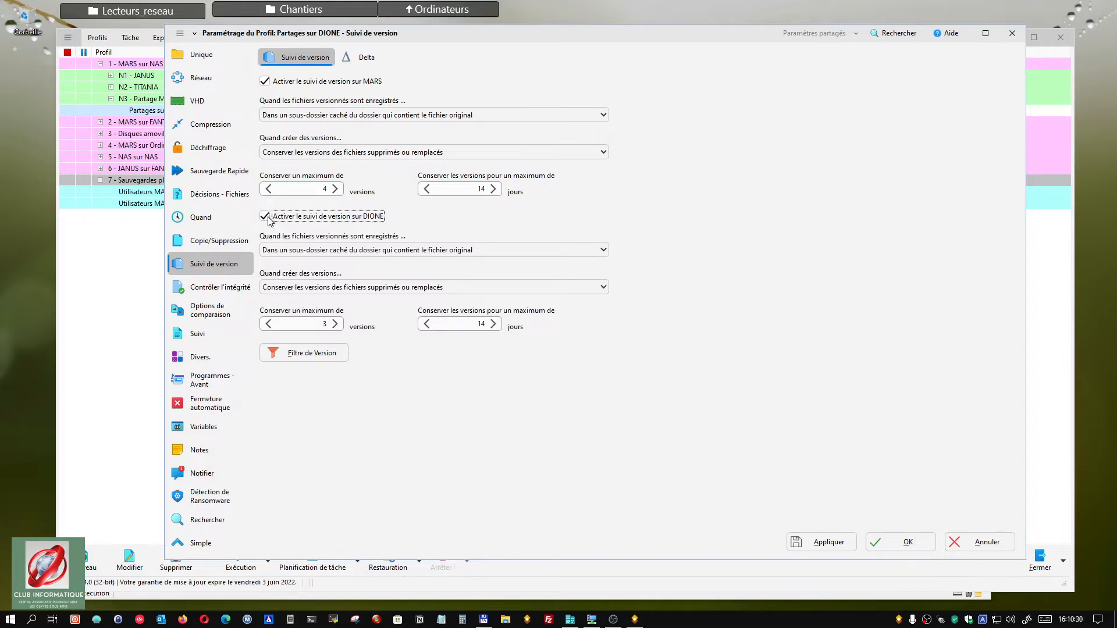
left_click(265, 217)
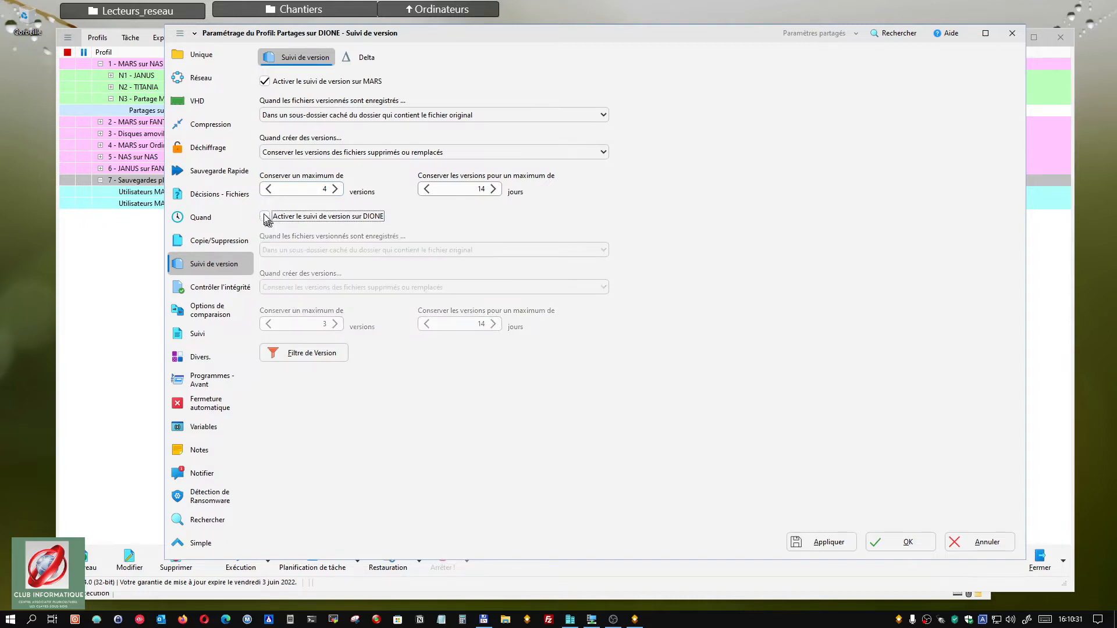
left_click(265, 83)
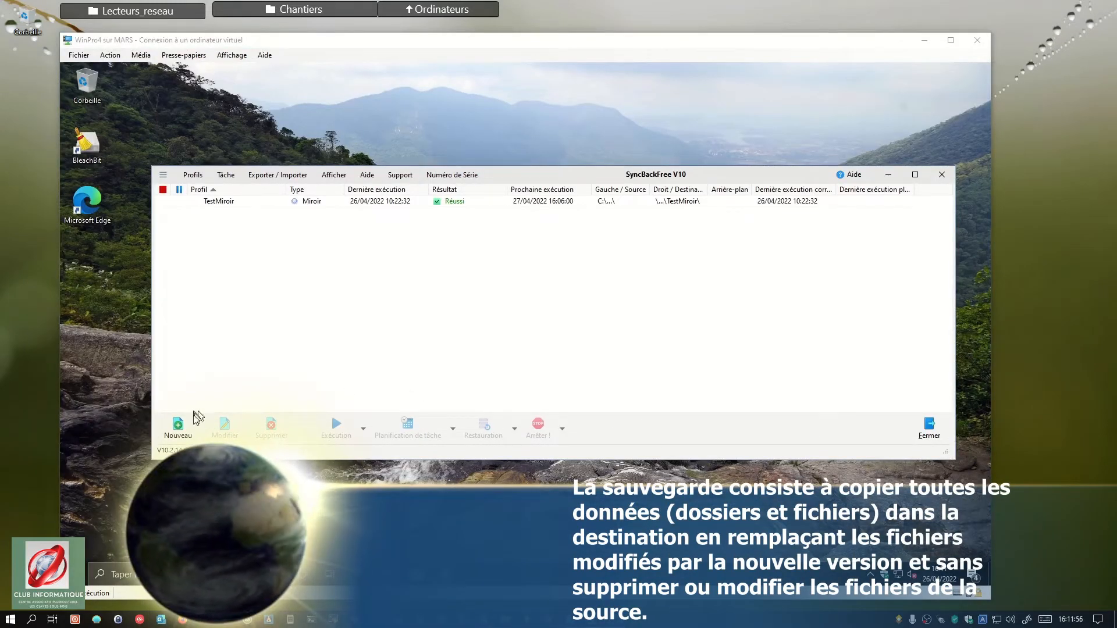
Step: In SyncBackFree, create a profile named Test sauvegarde of type Sauvegarder, keeping the internal/external drive or network path locations
left_click(184, 432)
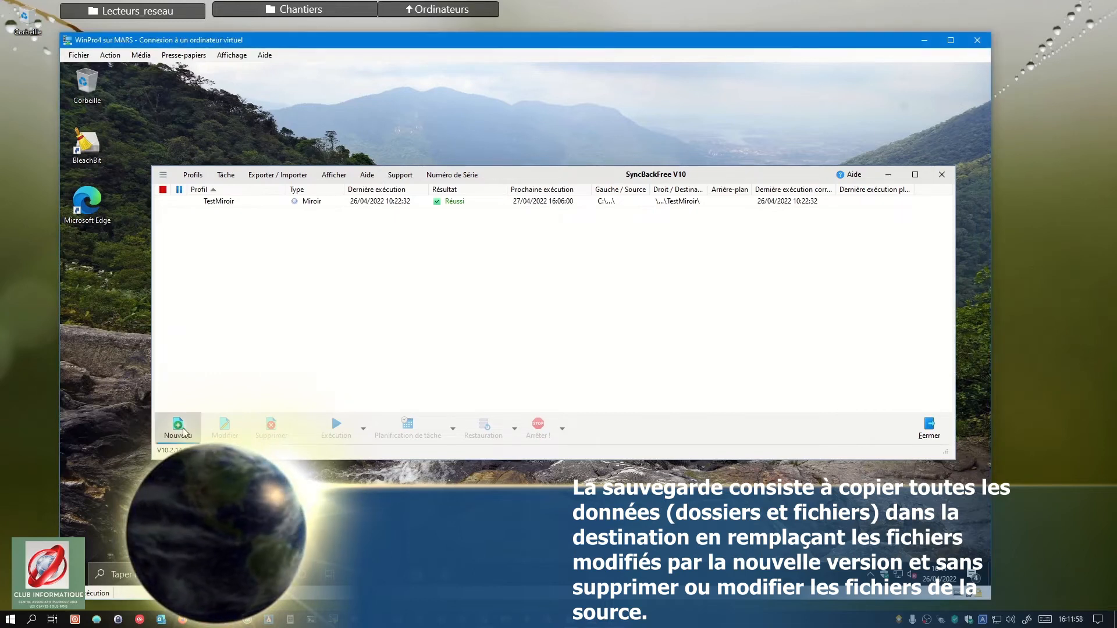
left_click(184, 433)
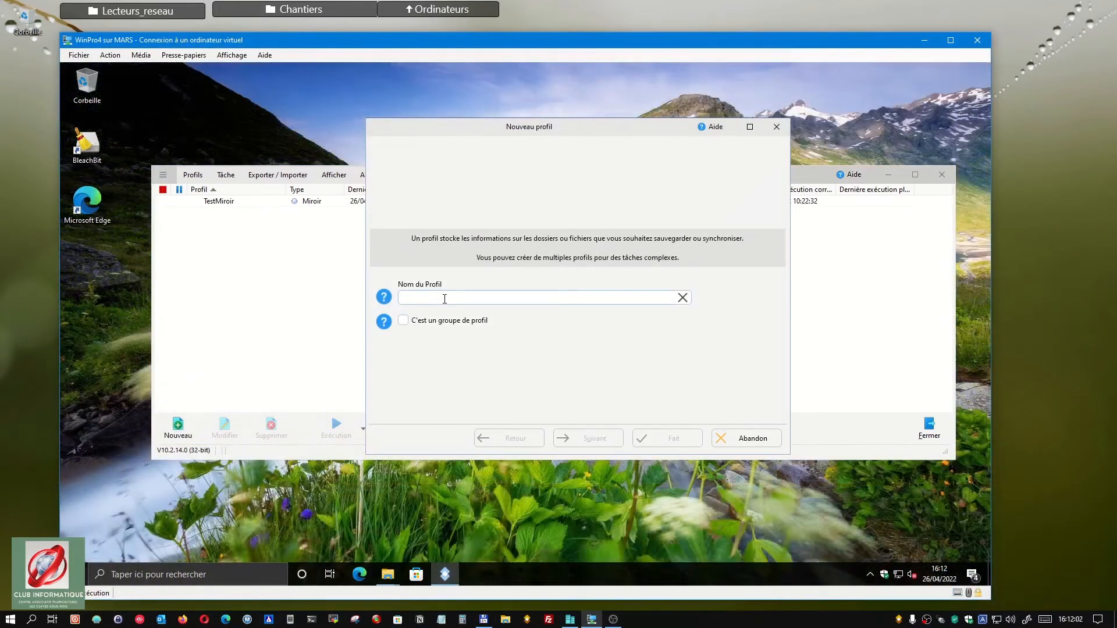
type("Test sauvegarde")
left_click(614, 443)
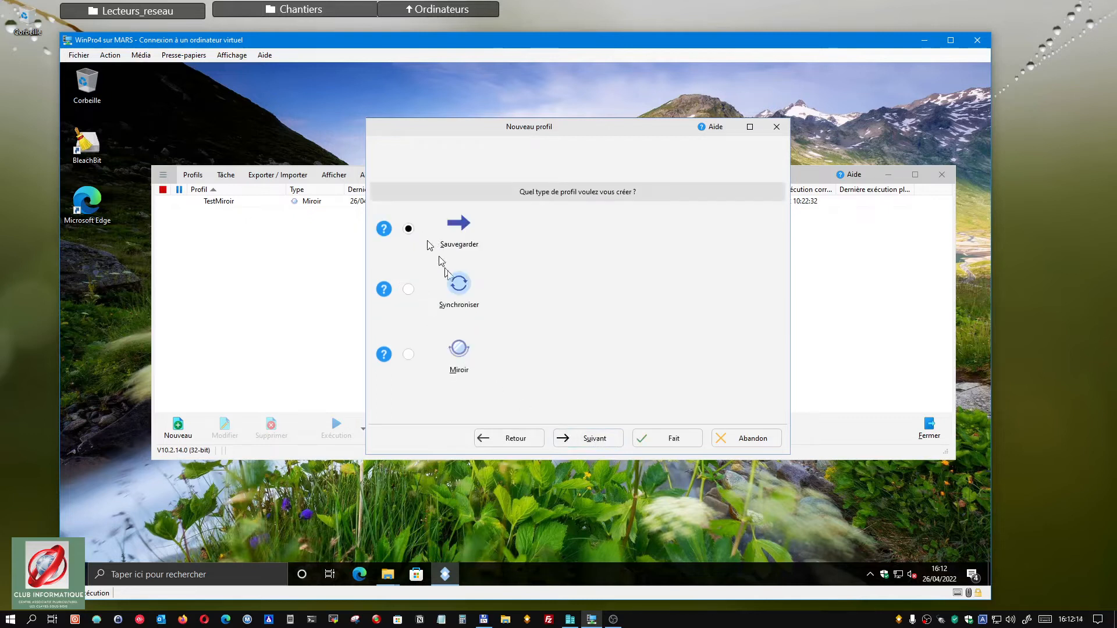
left_click(611, 443)
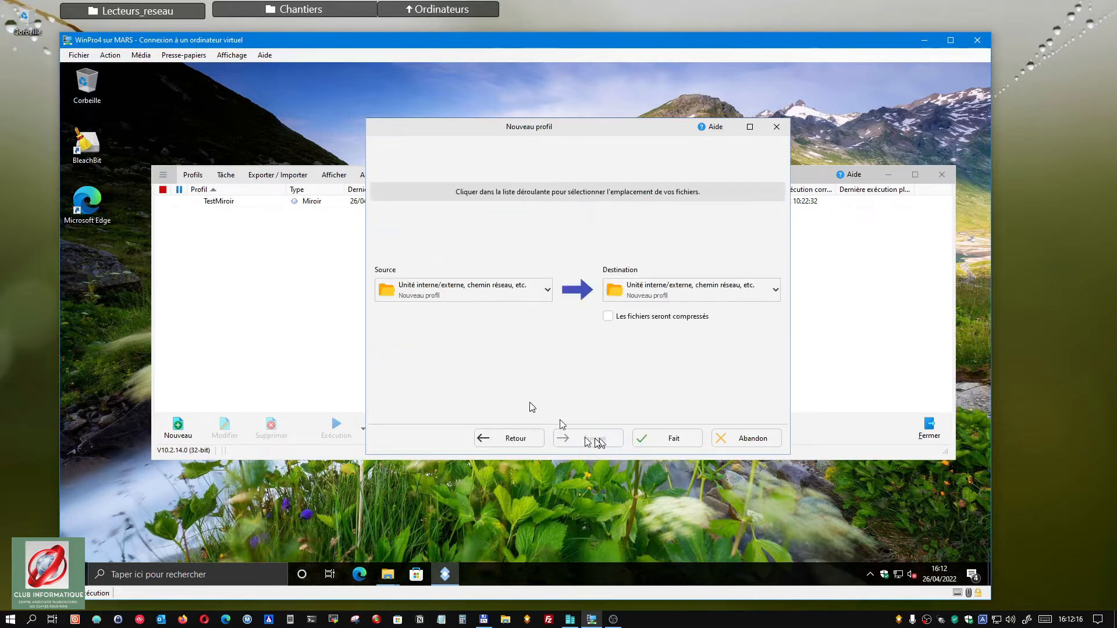
left_click(673, 441)
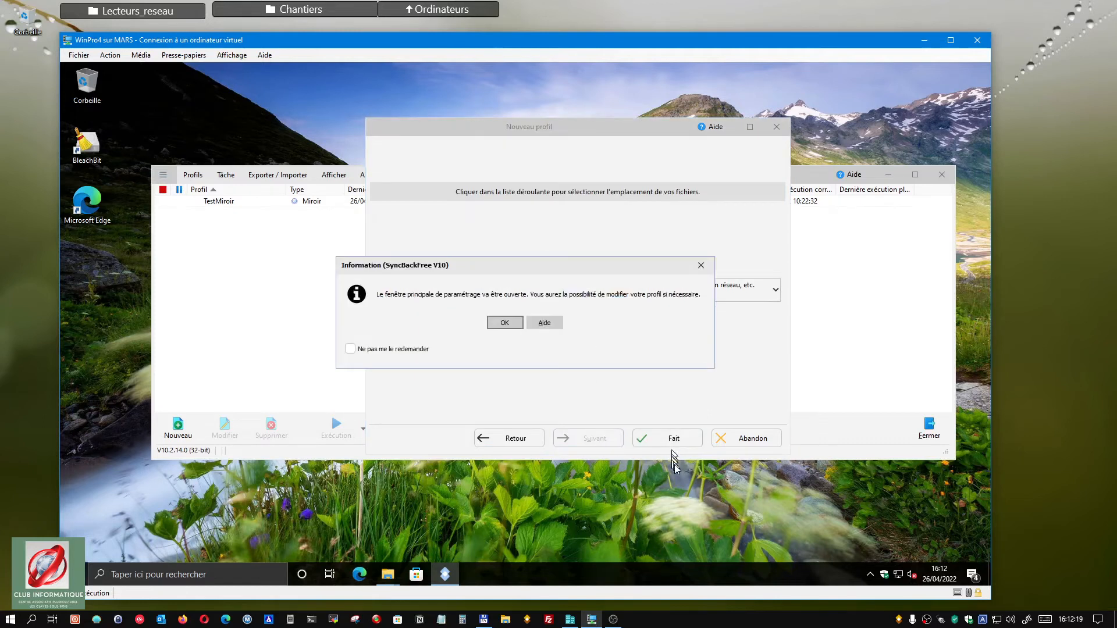
left_click(507, 322)
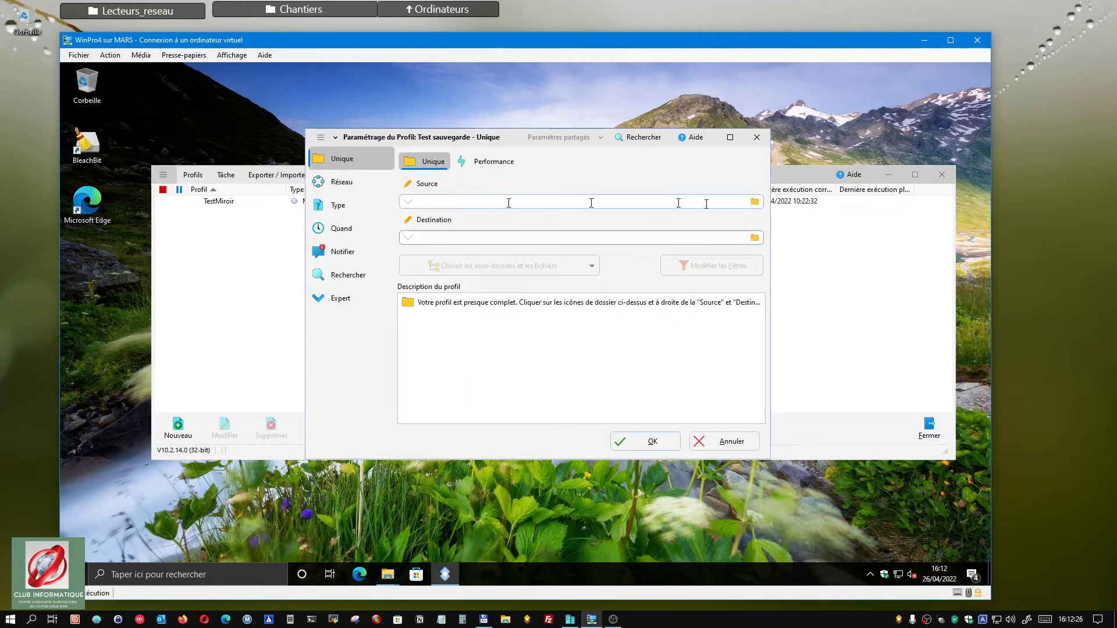
left_click(758, 203)
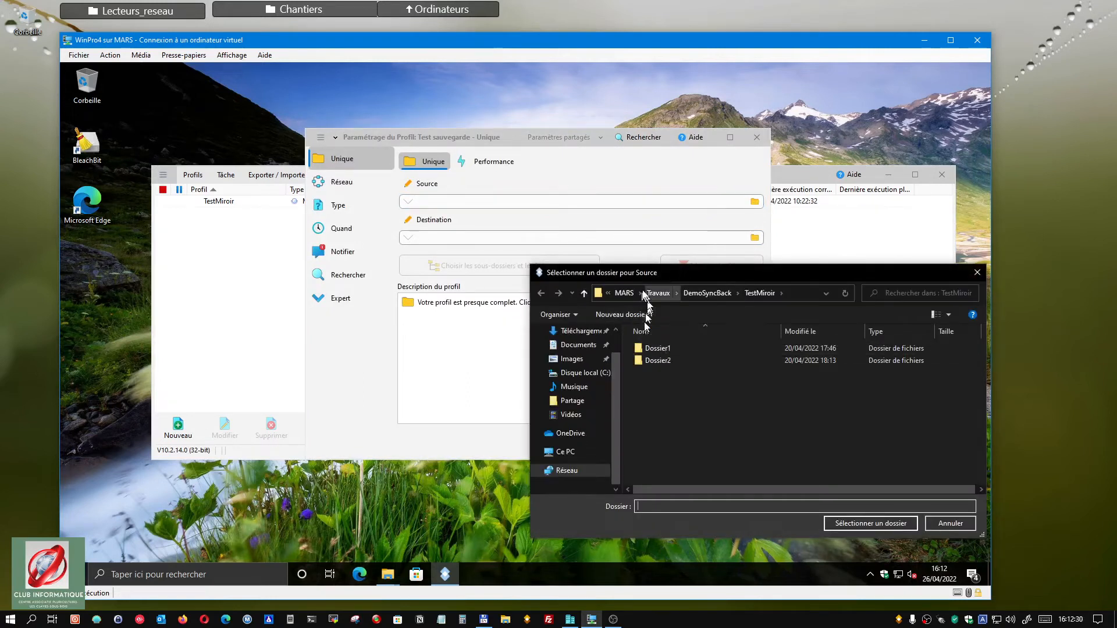
left_click(693, 294)
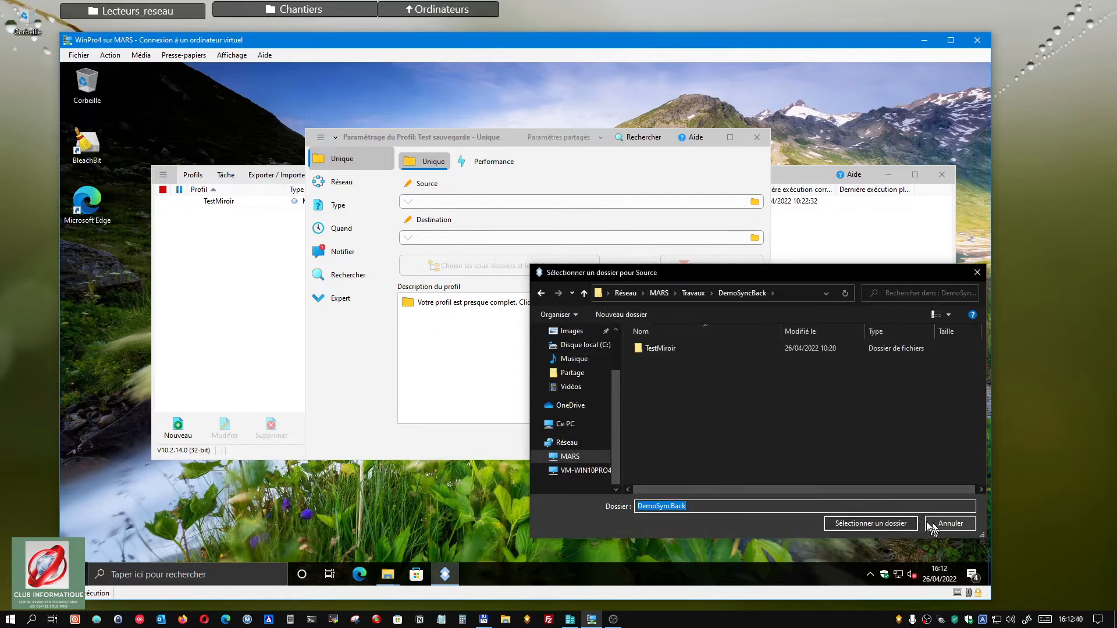
left_click(943, 524)
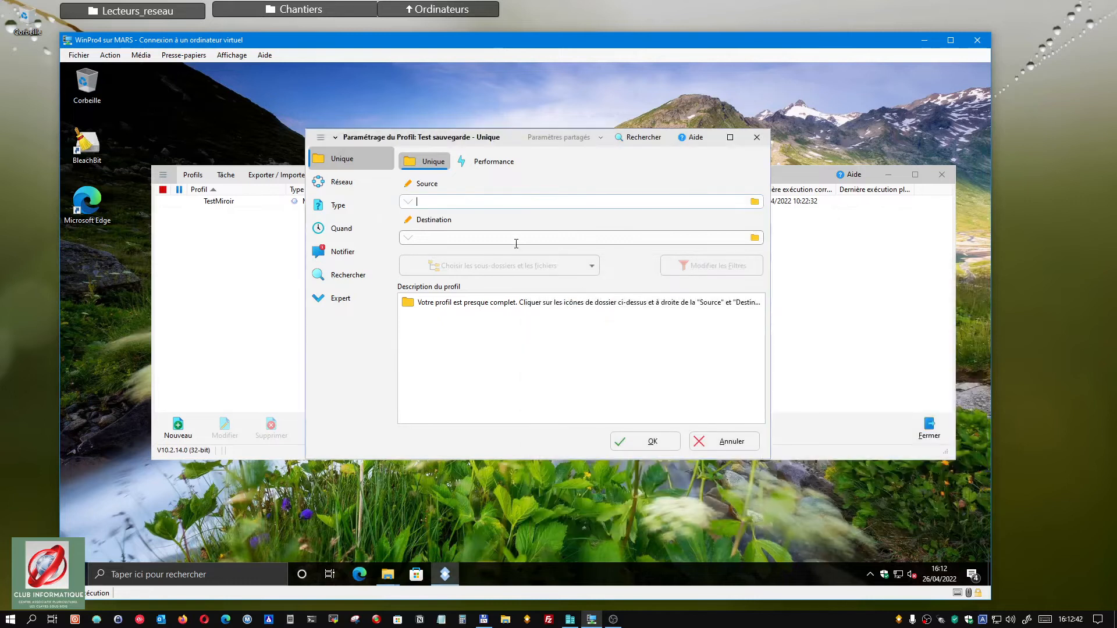
Step: Create a folder named TestSauvegarde in DemoSyncBack on MARS and select it as the profile's destination
left_click(755, 237)
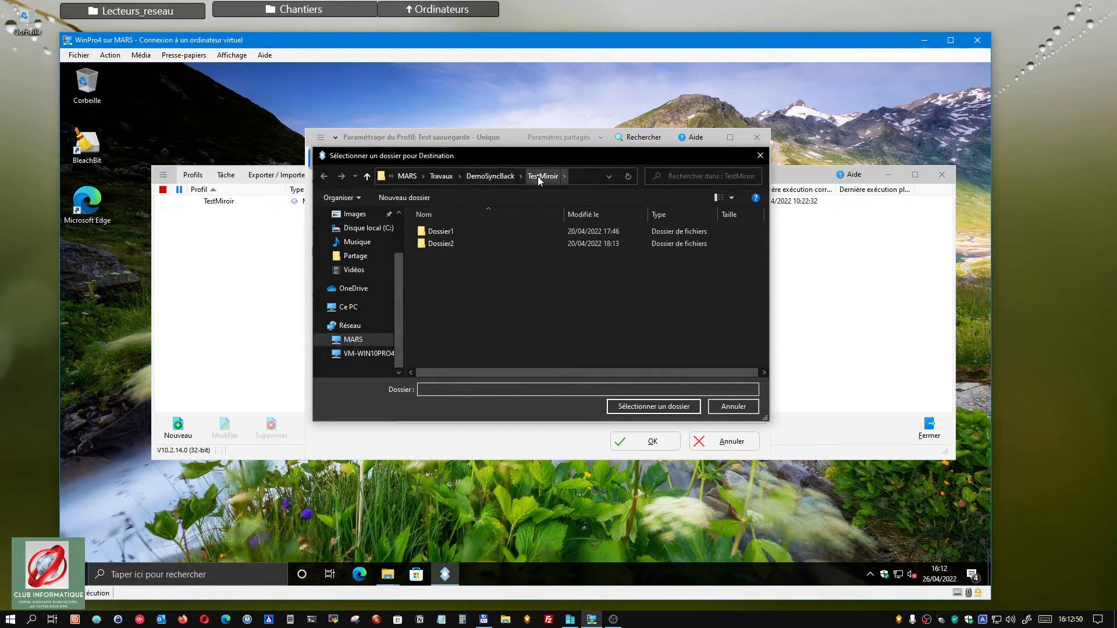
left_click(500, 177)
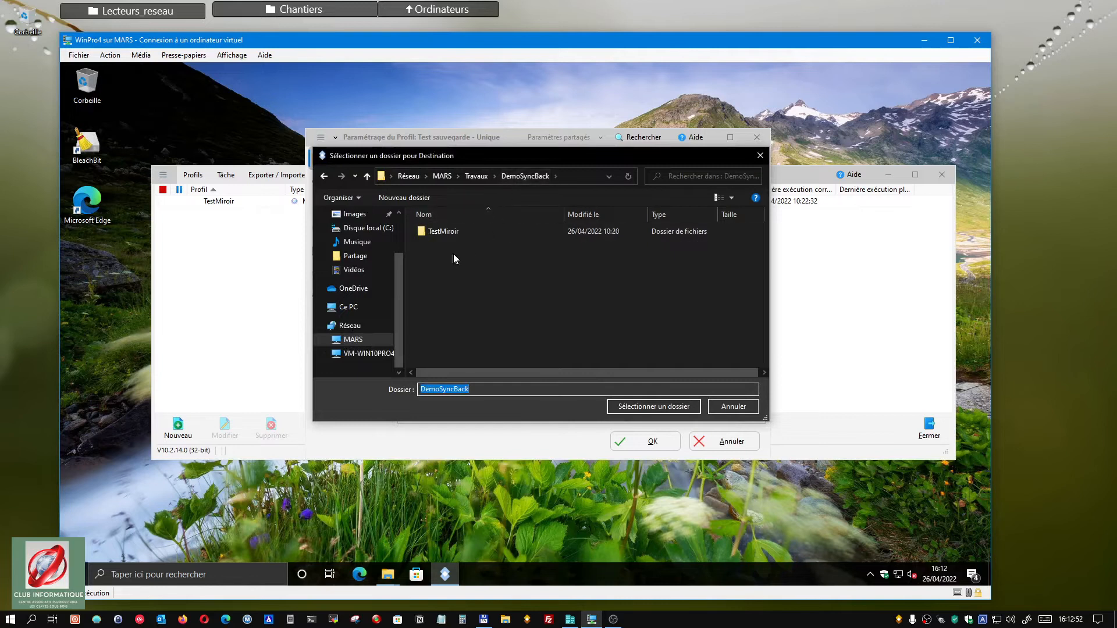
left_click(460, 260)
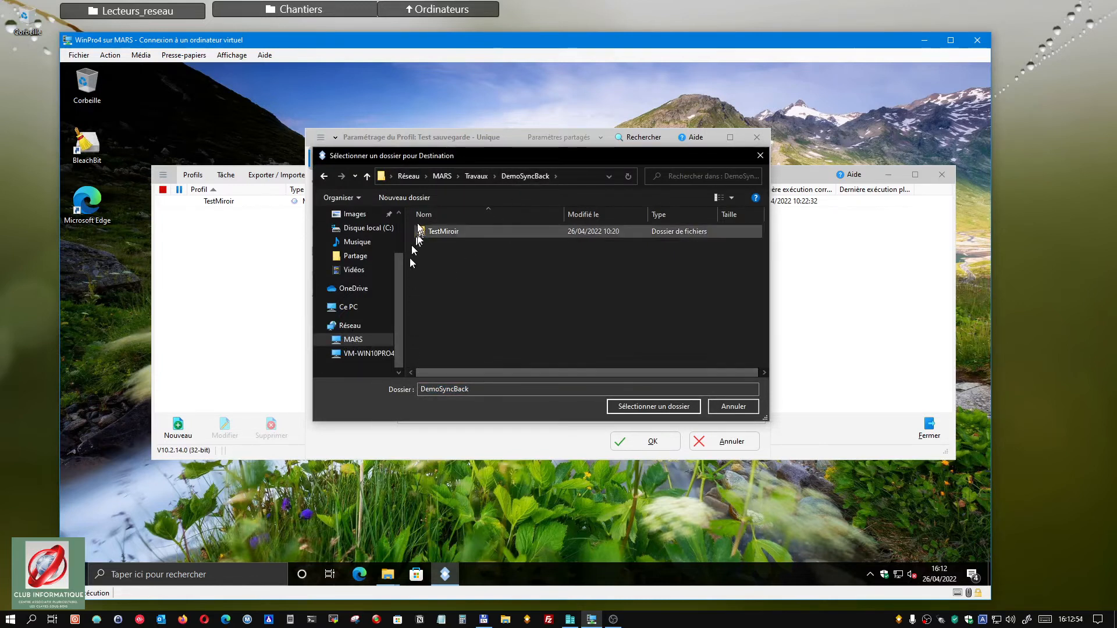
left_click(407, 198)
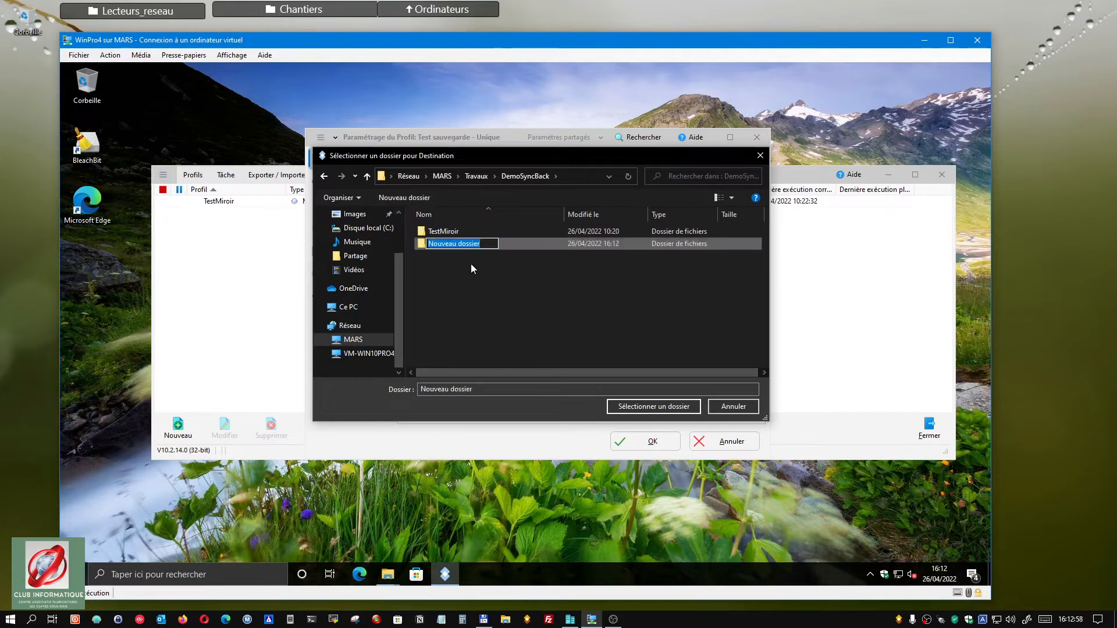
type("TestSauvegarde")
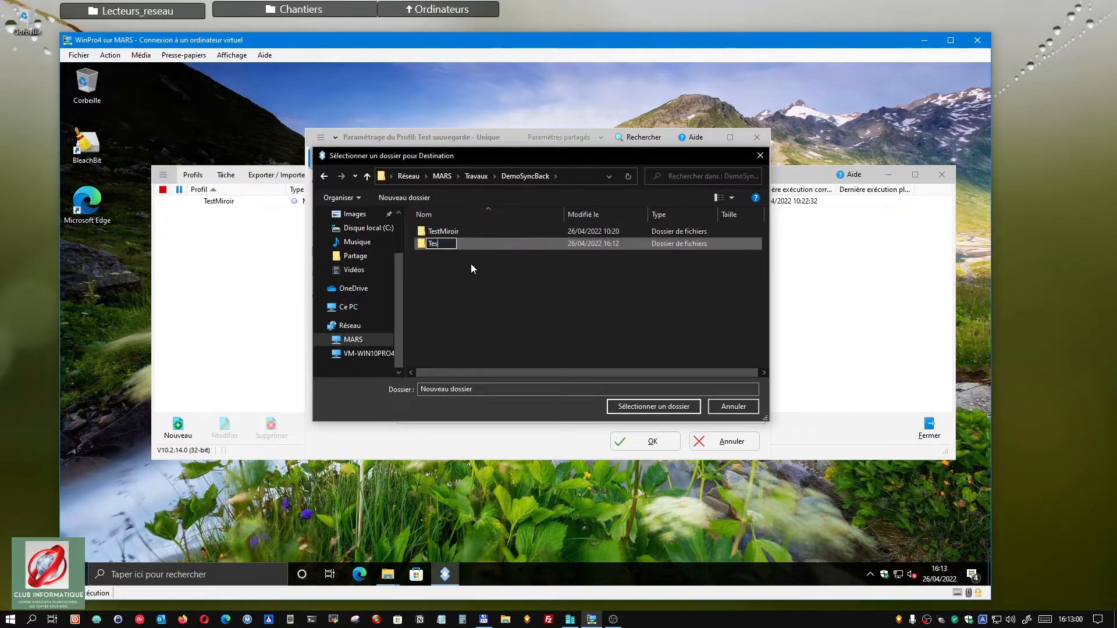
key("Return")
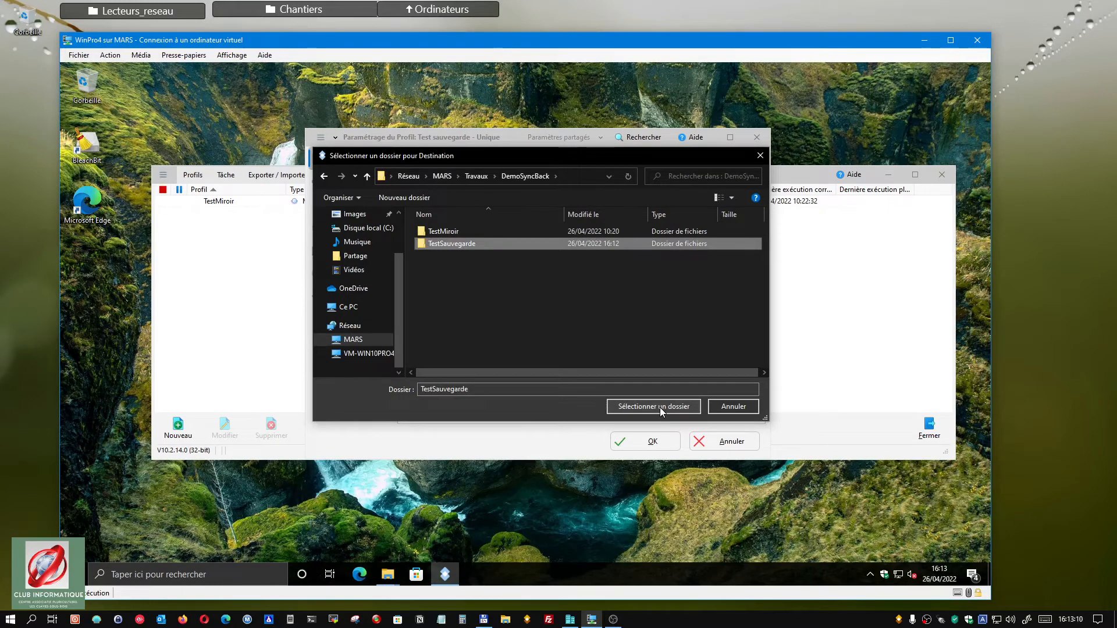
left_click(661, 409)
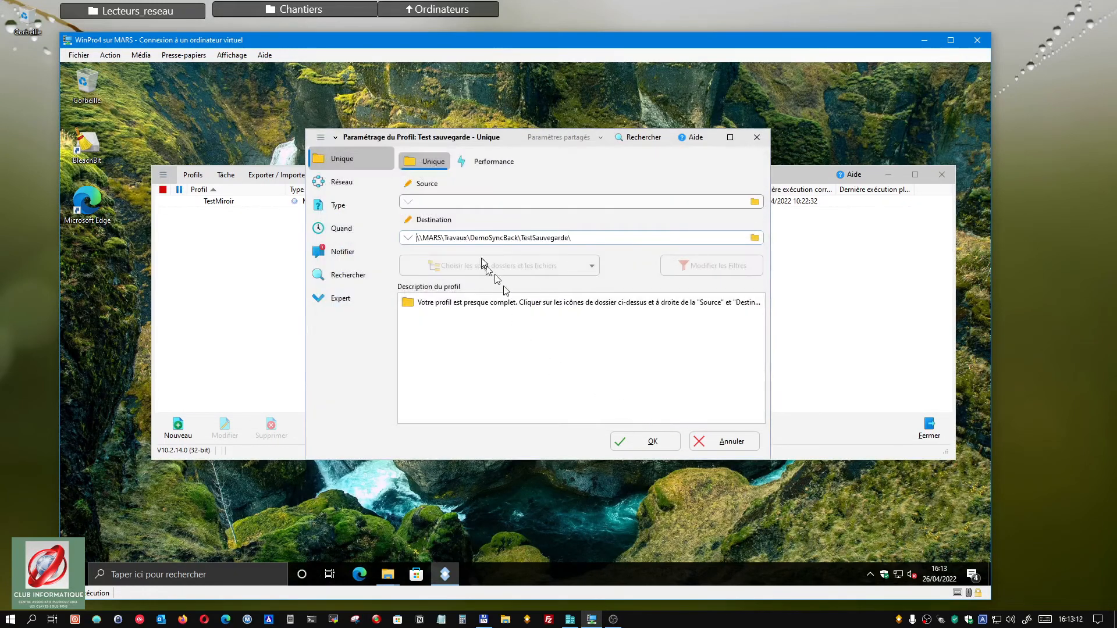
Step: Set the Test sauvegarde profile's source to the DossiersPerso folder on drive C: and save the profile
left_click(541, 198)
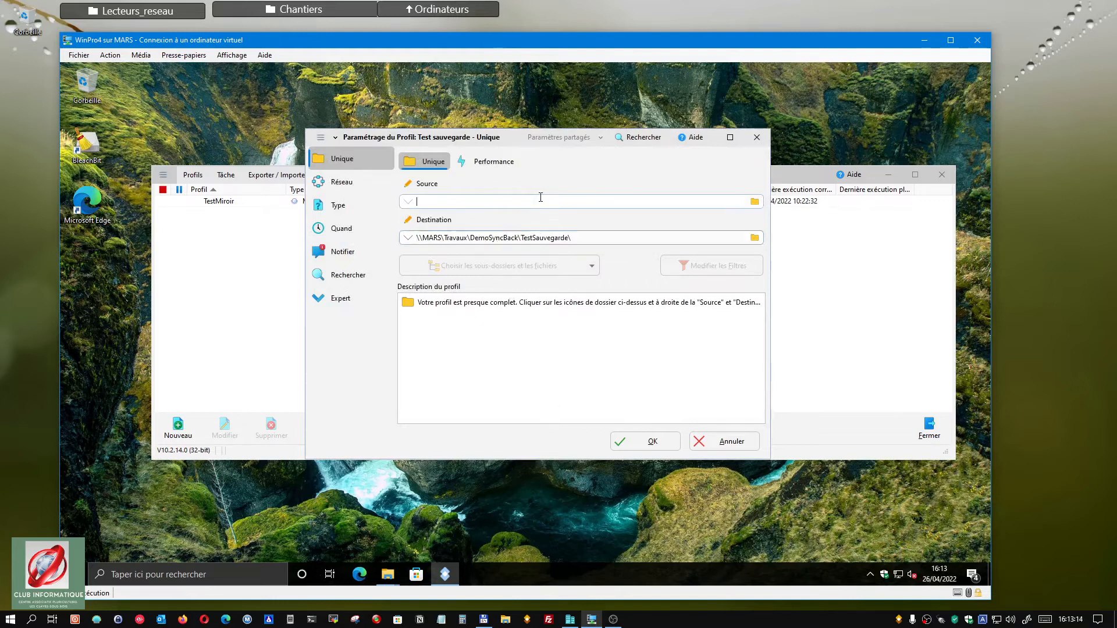
left_click(754, 203)
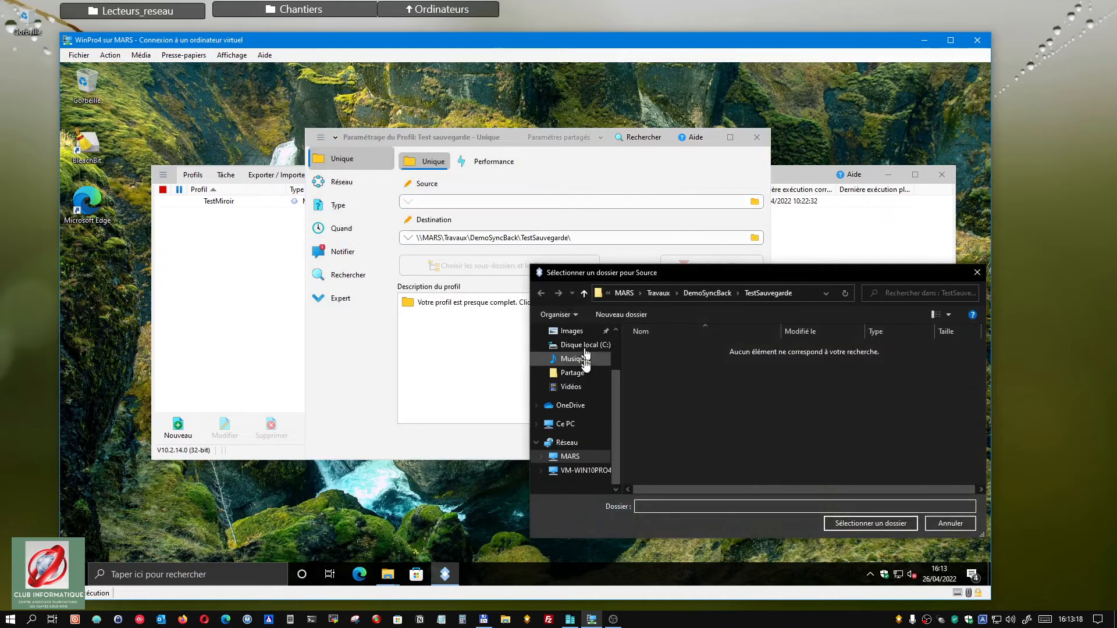
left_click(564, 424)
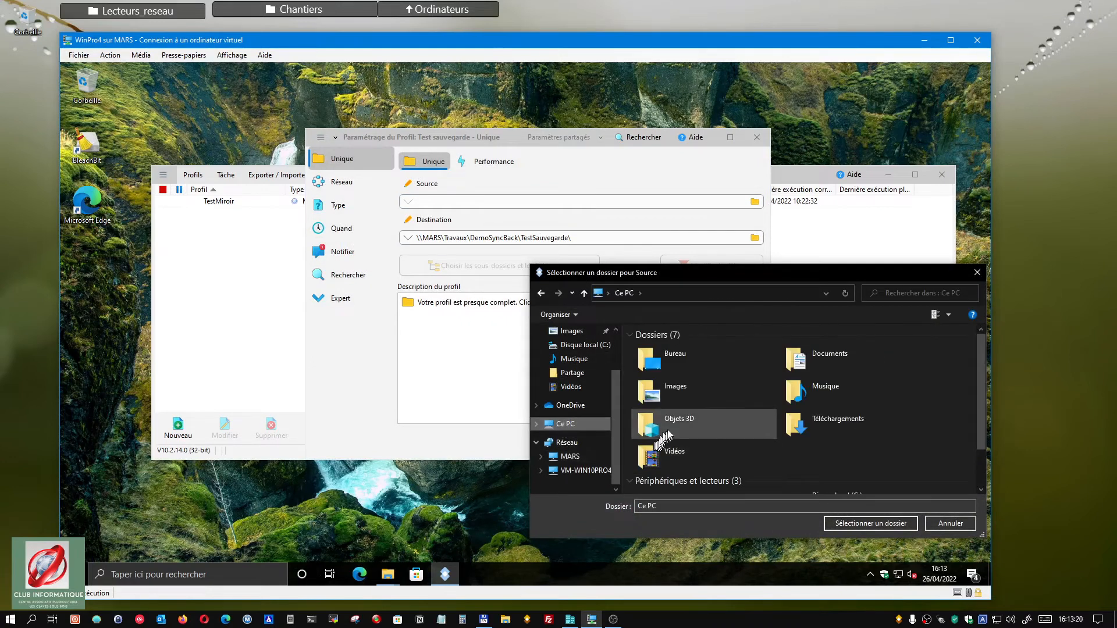
scroll(838, 437, "down", 2)
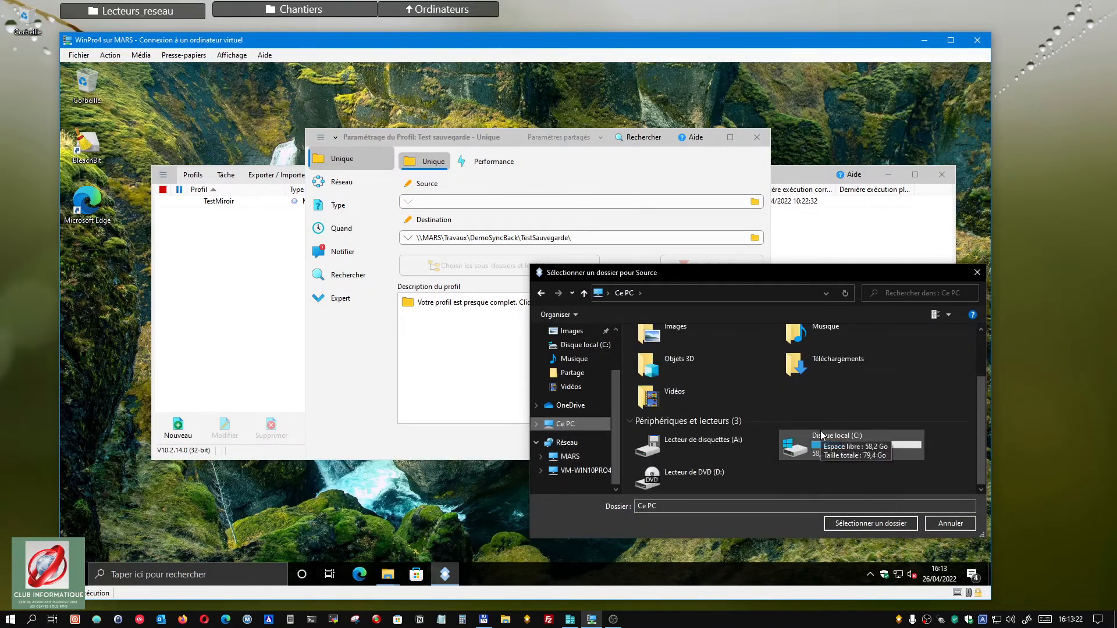
left_click(828, 441)
double_click(828, 441)
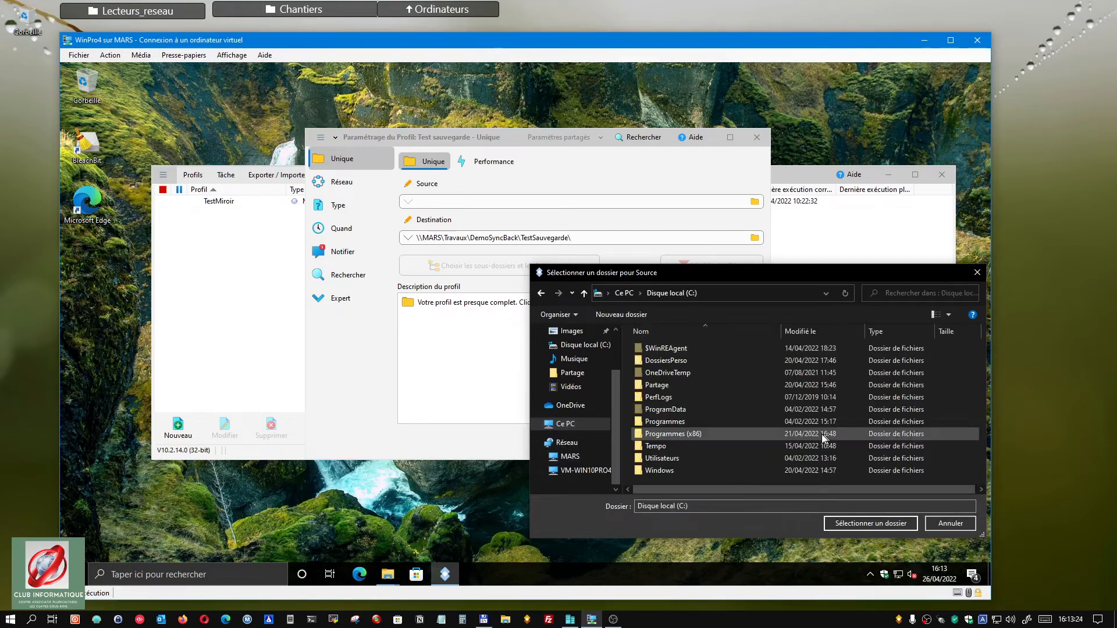
left_click(668, 362)
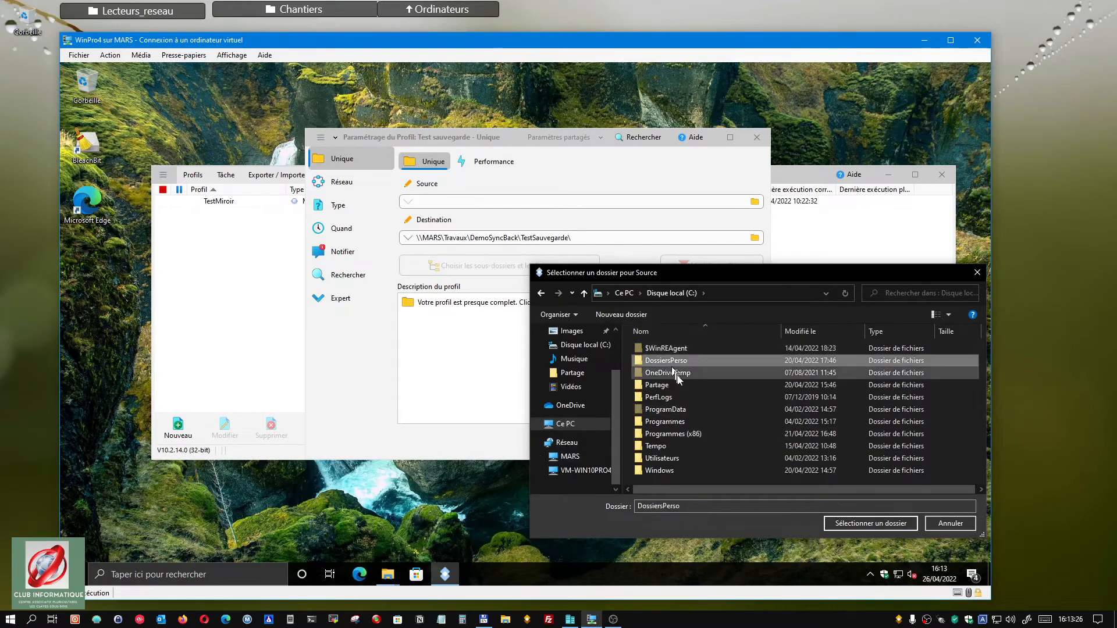
left_click(870, 523)
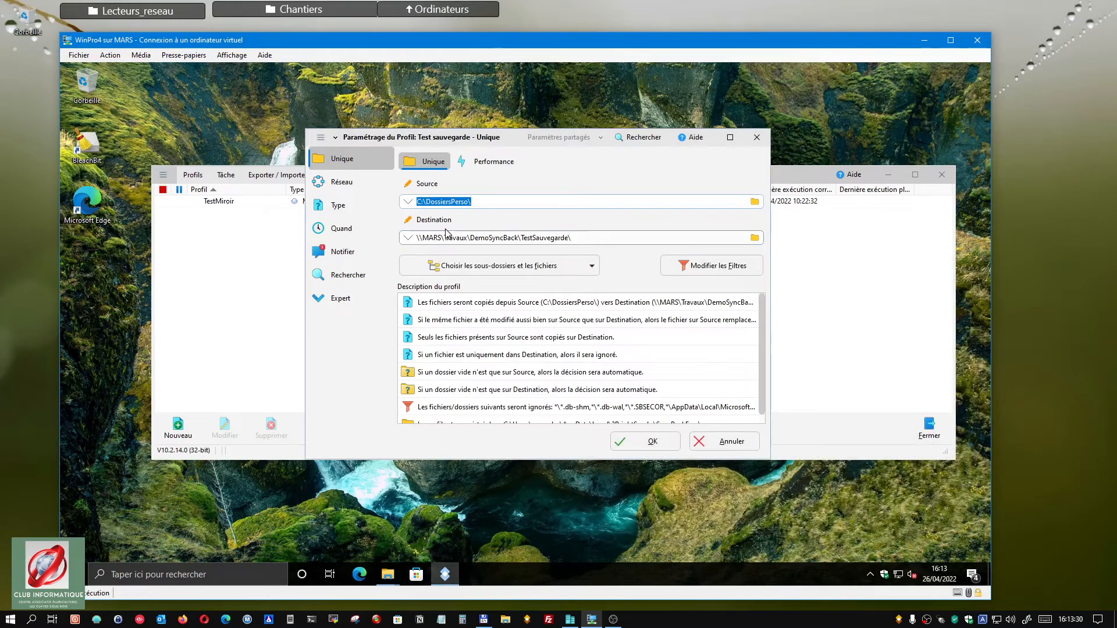
left_click_drag(760, 319, 760, 338)
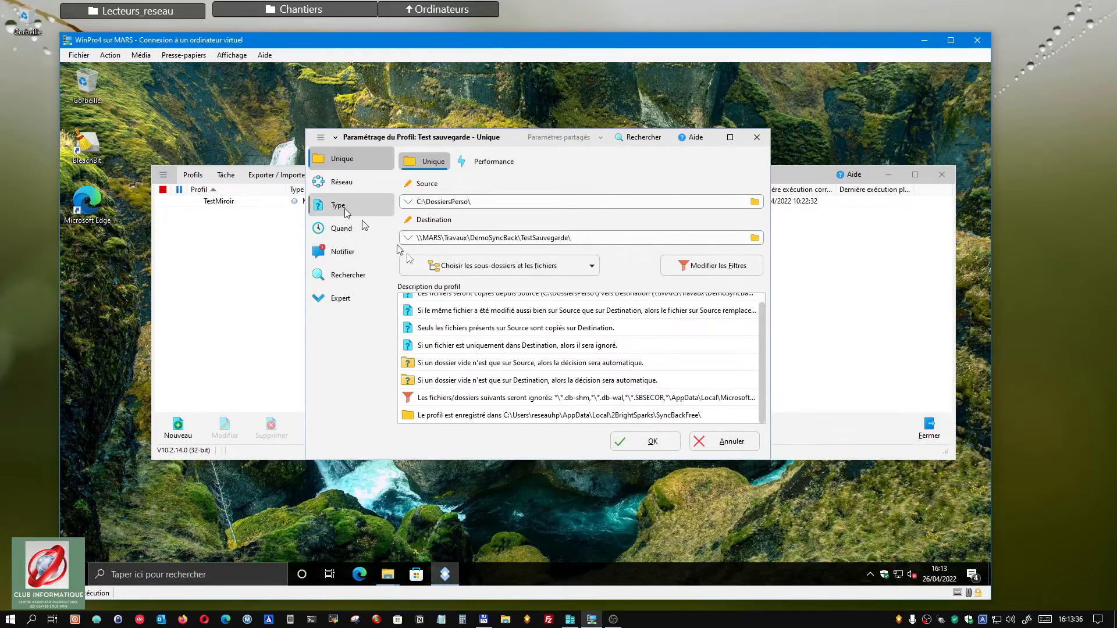
left_click(644, 443)
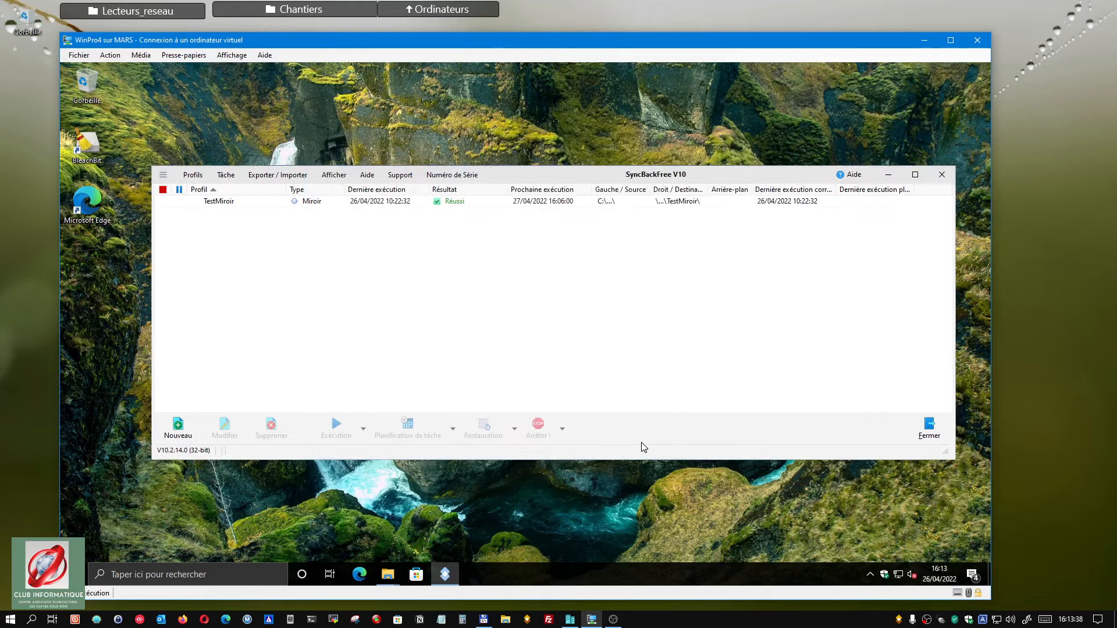
left_click(529, 327)
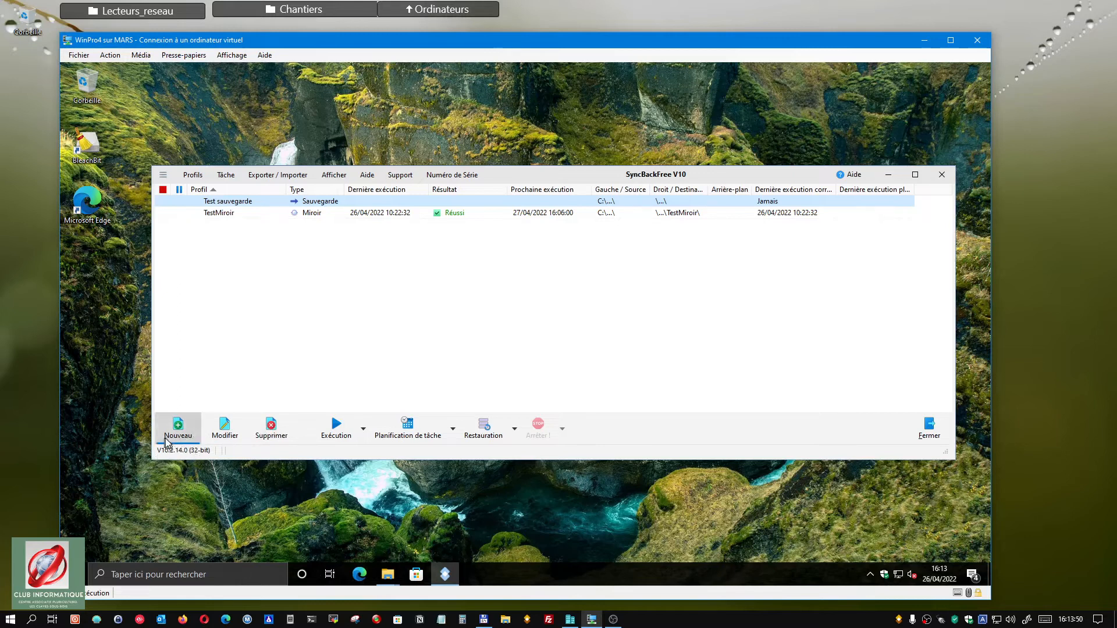
Step: Run the Test sauvegarde profile, review its list of differences and continue the execution to copy the files
left_click(329, 436)
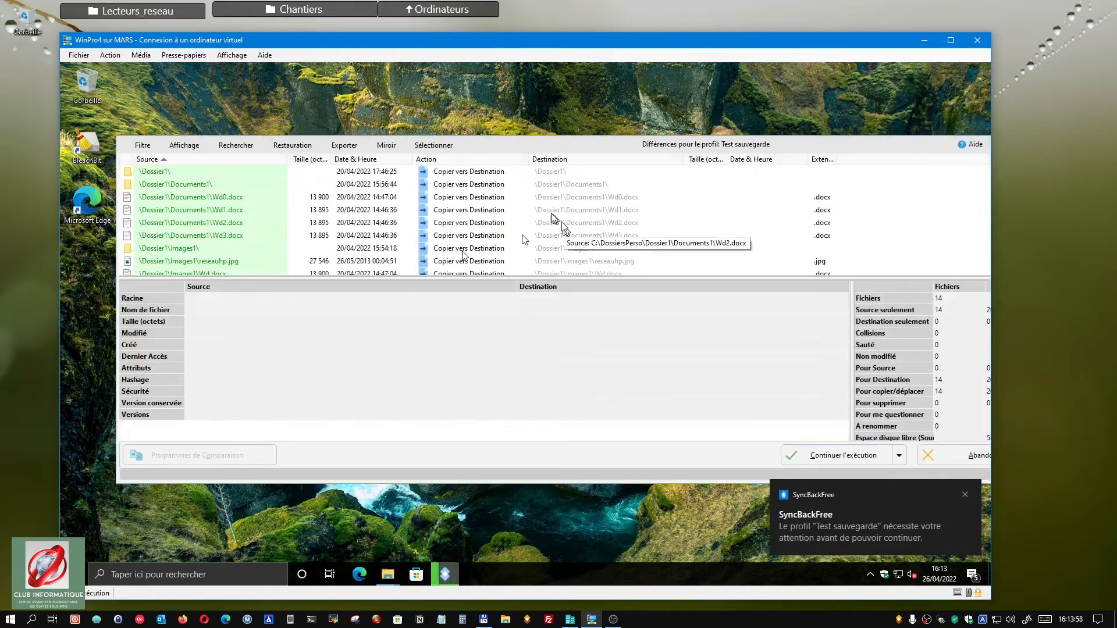
scroll(570, 229, "up", 3)
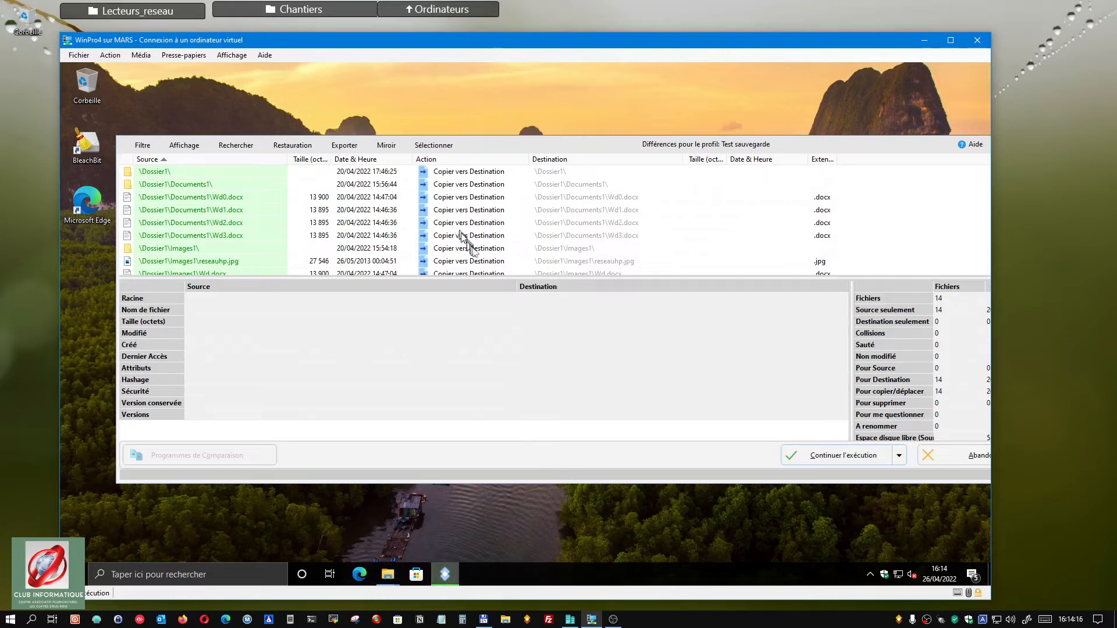
left_click_drag(547, 149, 524, 108)
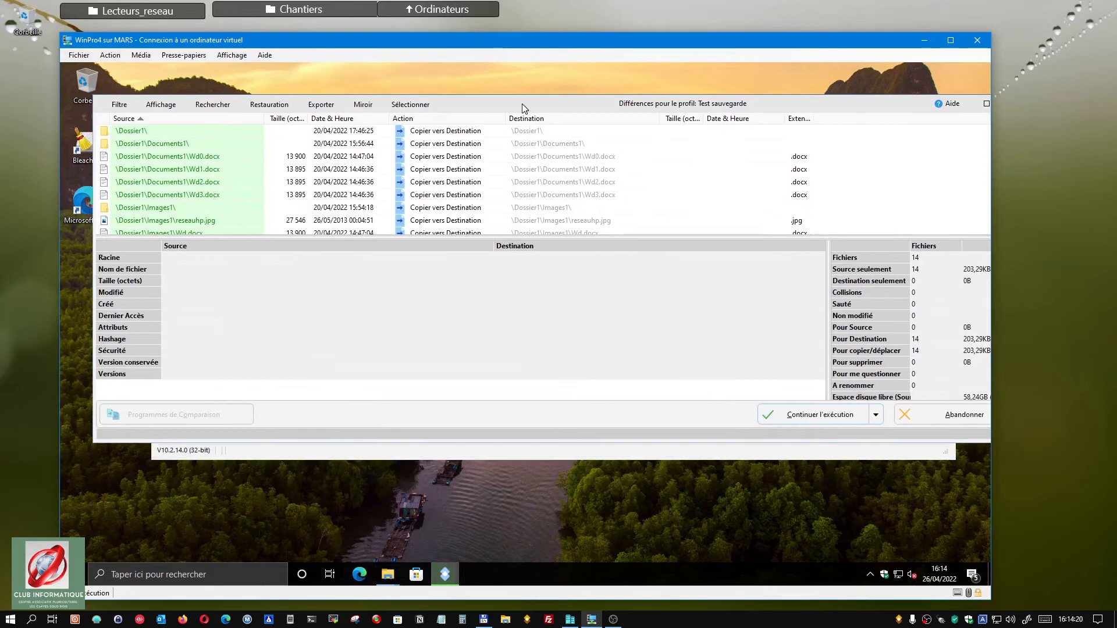
left_click(809, 416)
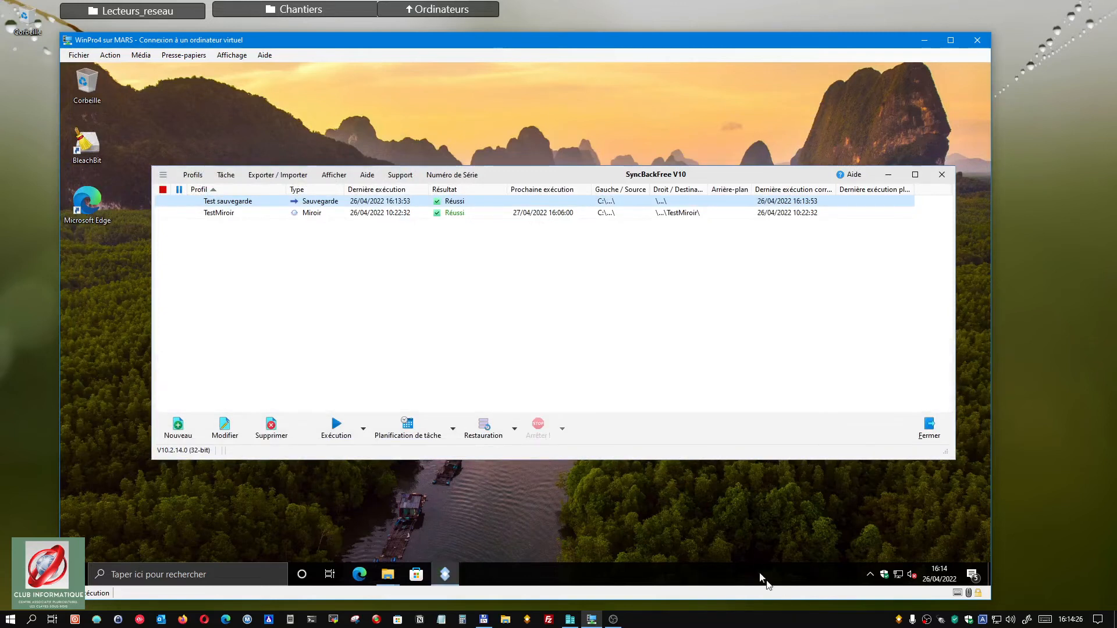
Step: Modify the Test sauvegarde profile by renaming its source label VM and its destination label MARS, and save it
right_click(327, 203)
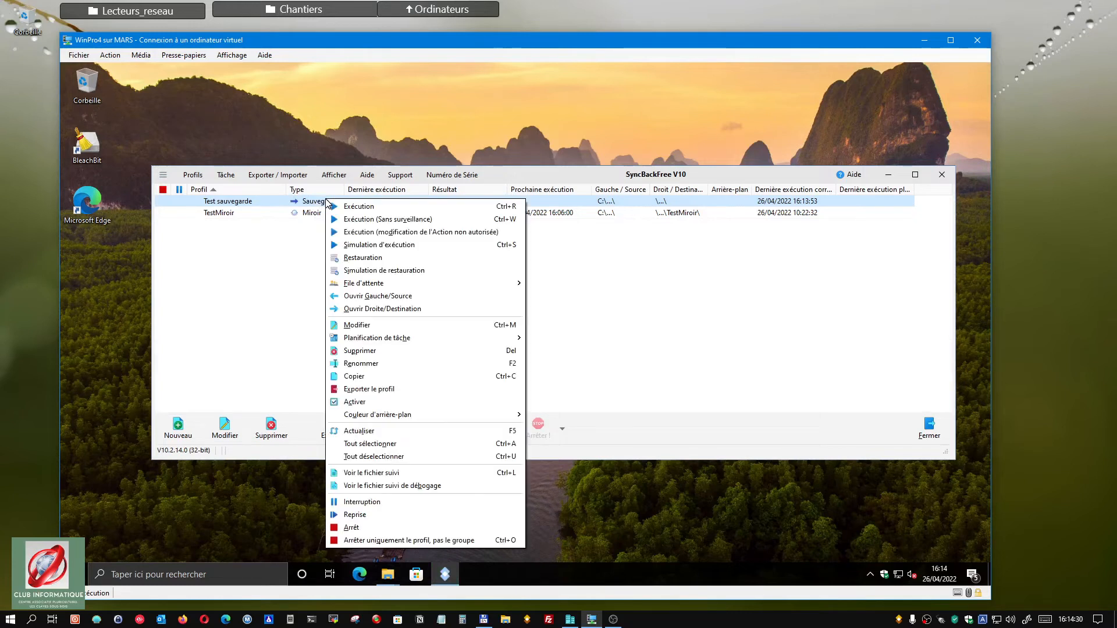
left_click(357, 326)
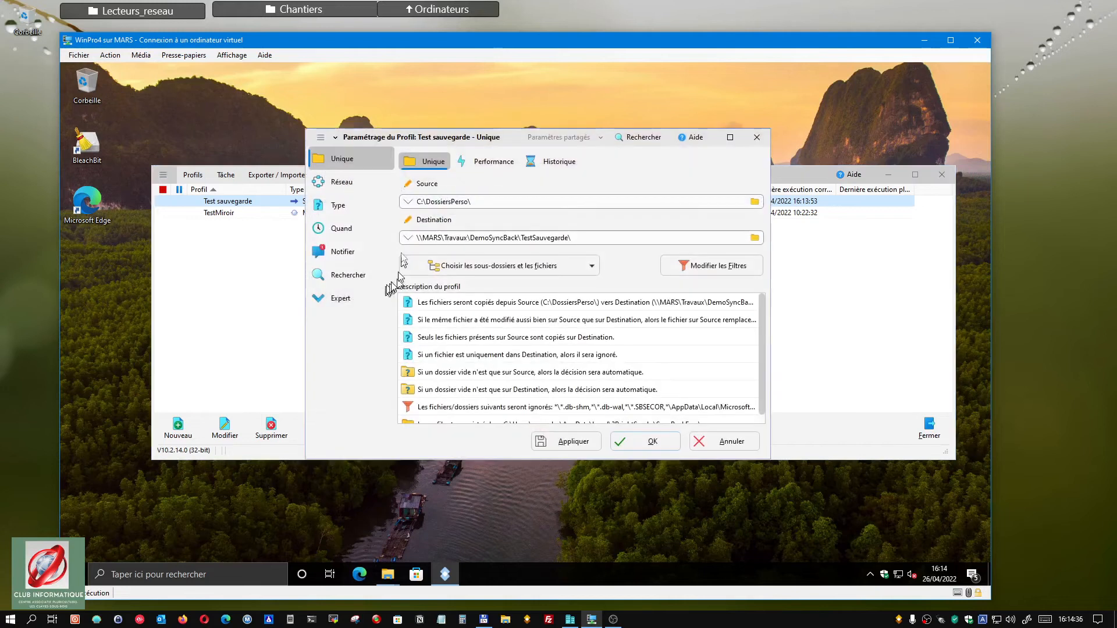
left_click_drag(444, 185, 374, 188)
left_click(464, 216)
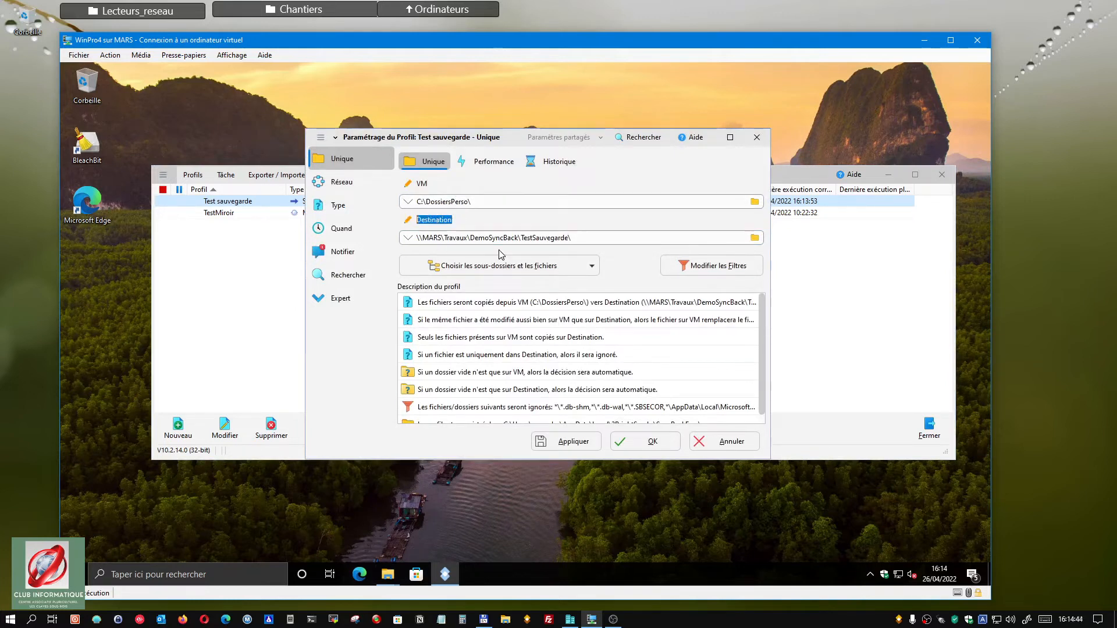
type("MA")
left_click(629, 442)
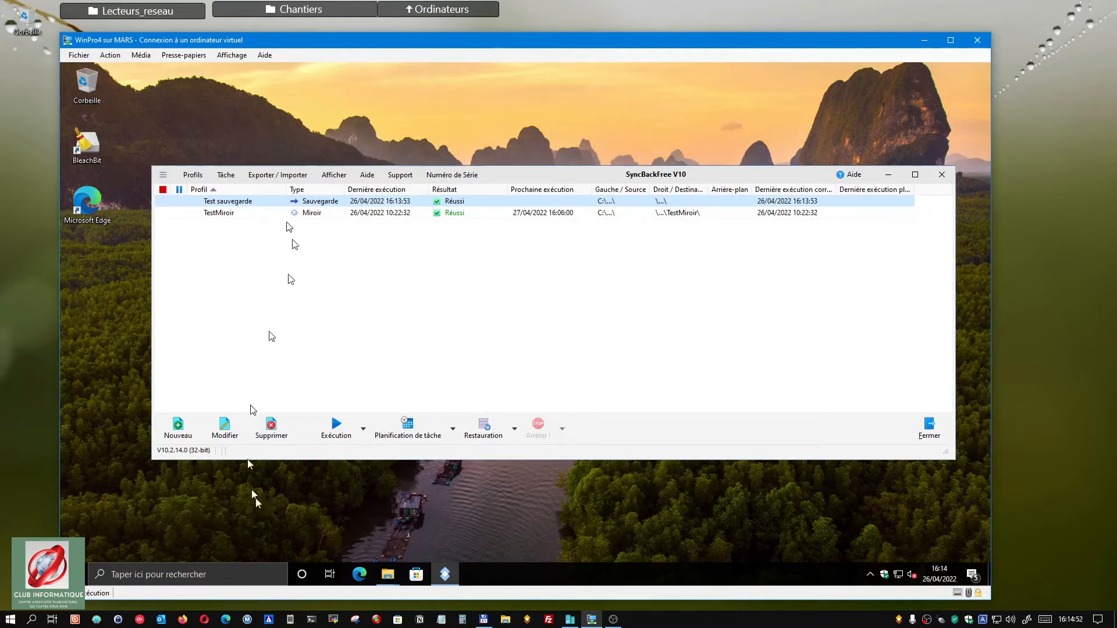
Step: Switch to File Explorer and open the folder C:\DossiersPerso\Dossier1\Documents1
left_click(388, 578)
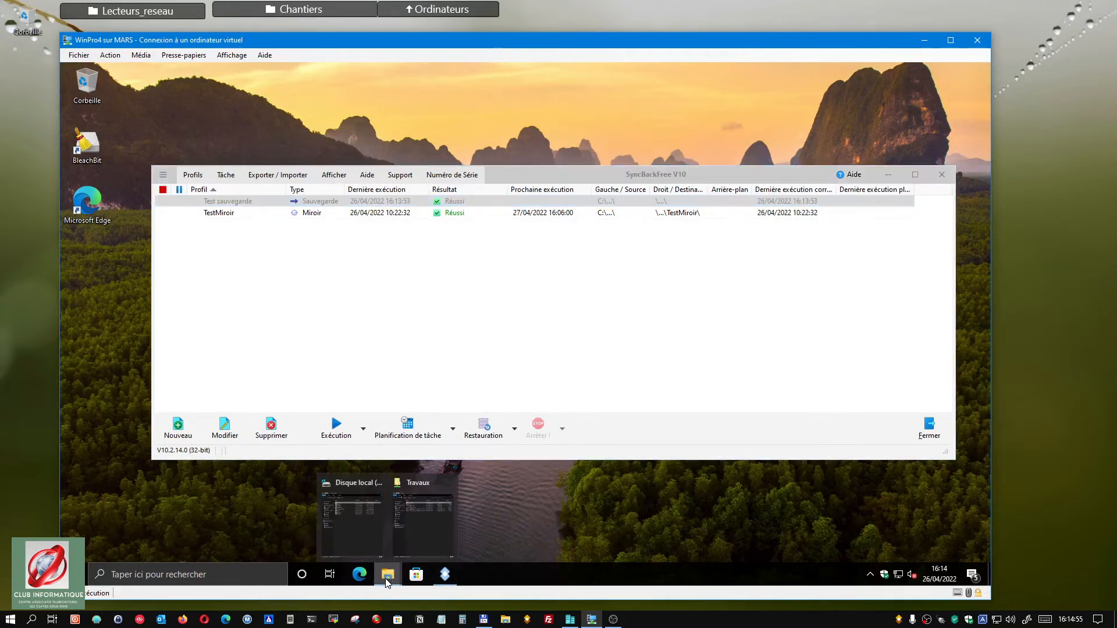
left_click(350, 530)
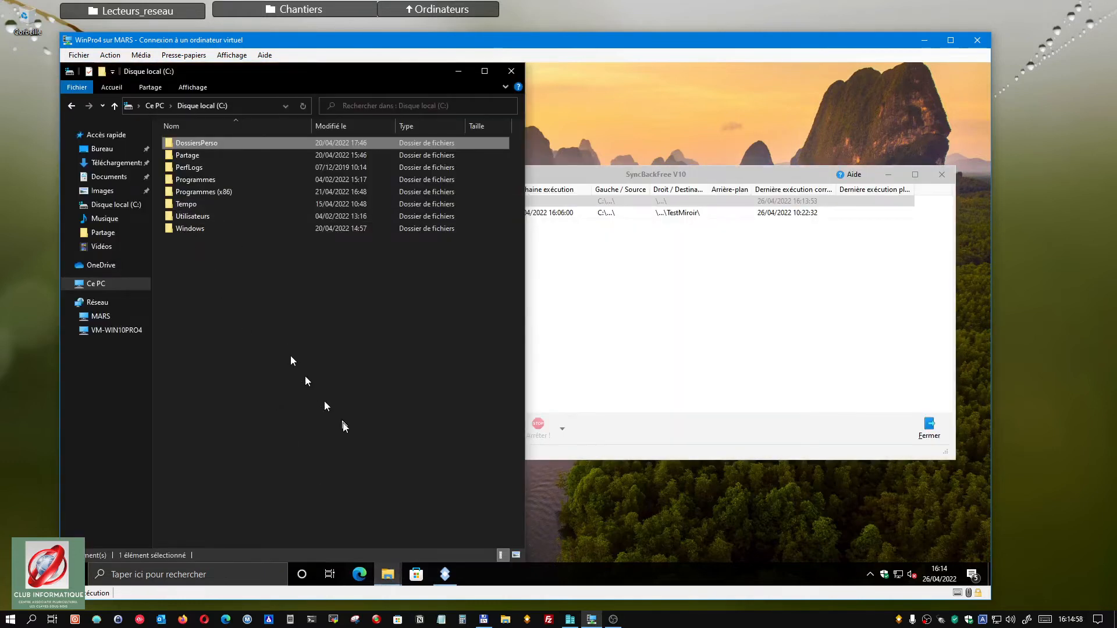
double_click(194, 144)
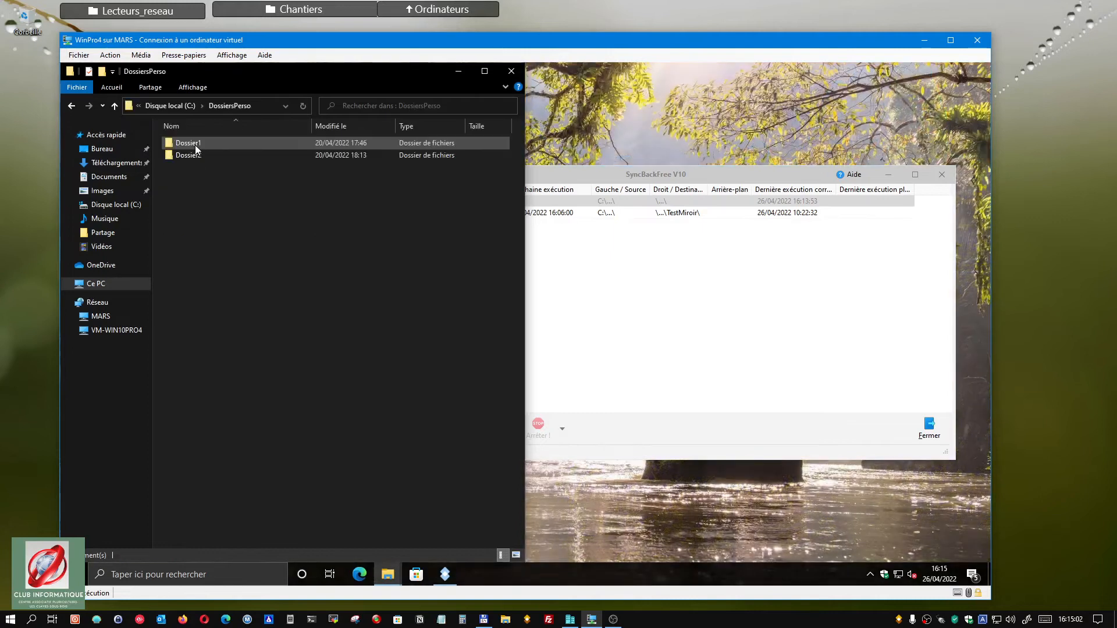
double_click(195, 143)
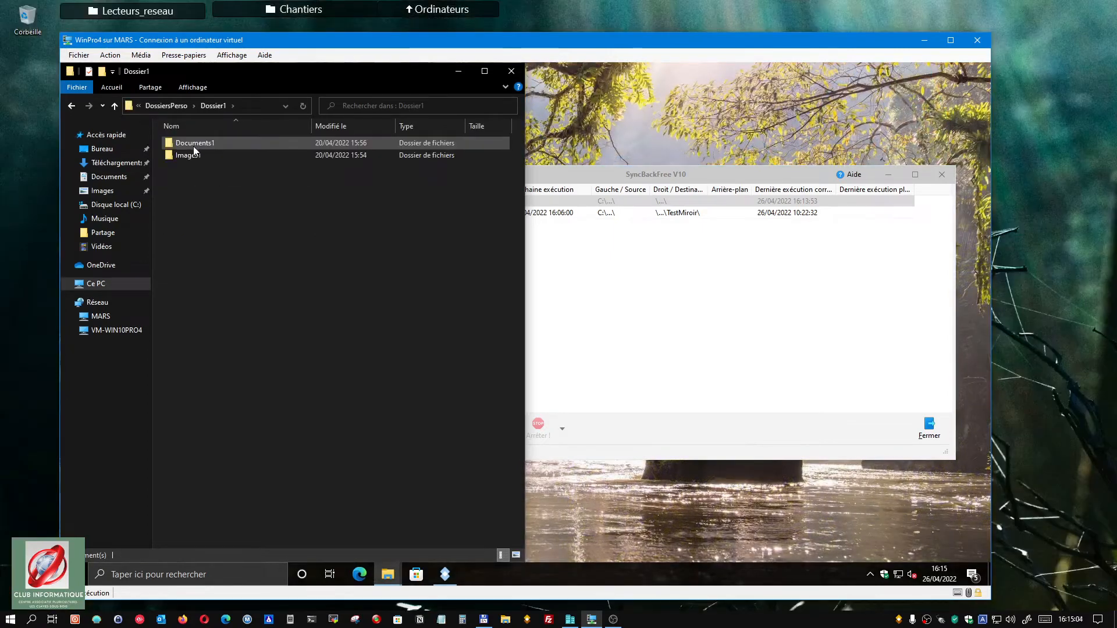
double_click(192, 144)
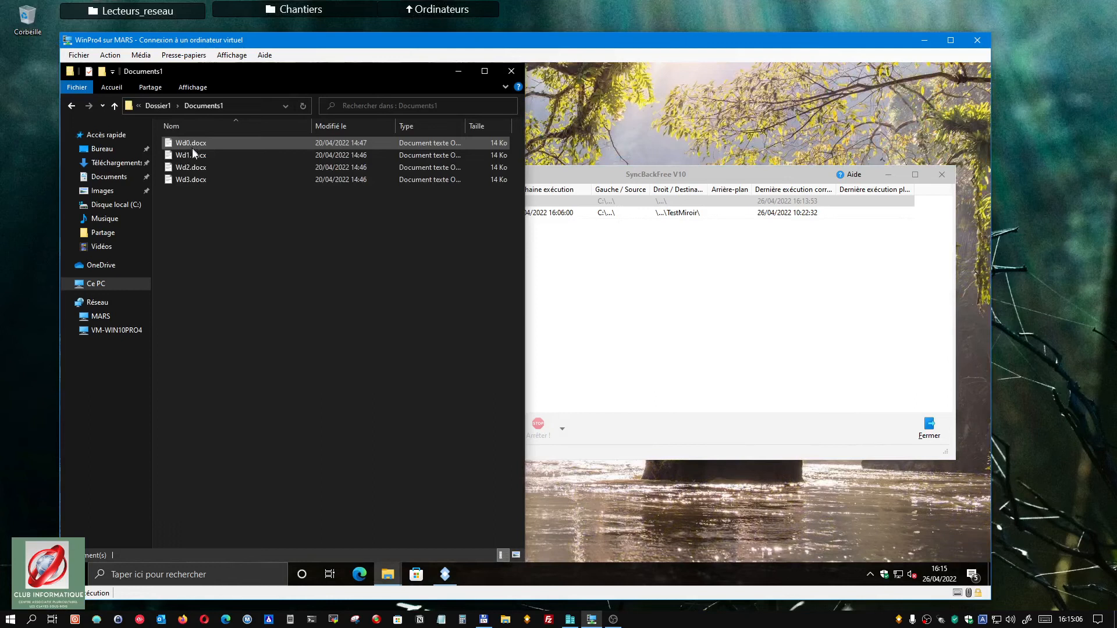
Step: Open Wd3.docx in WordPad, delete the first dozen lines of text, and close it, saving over the original
left_click(195, 181)
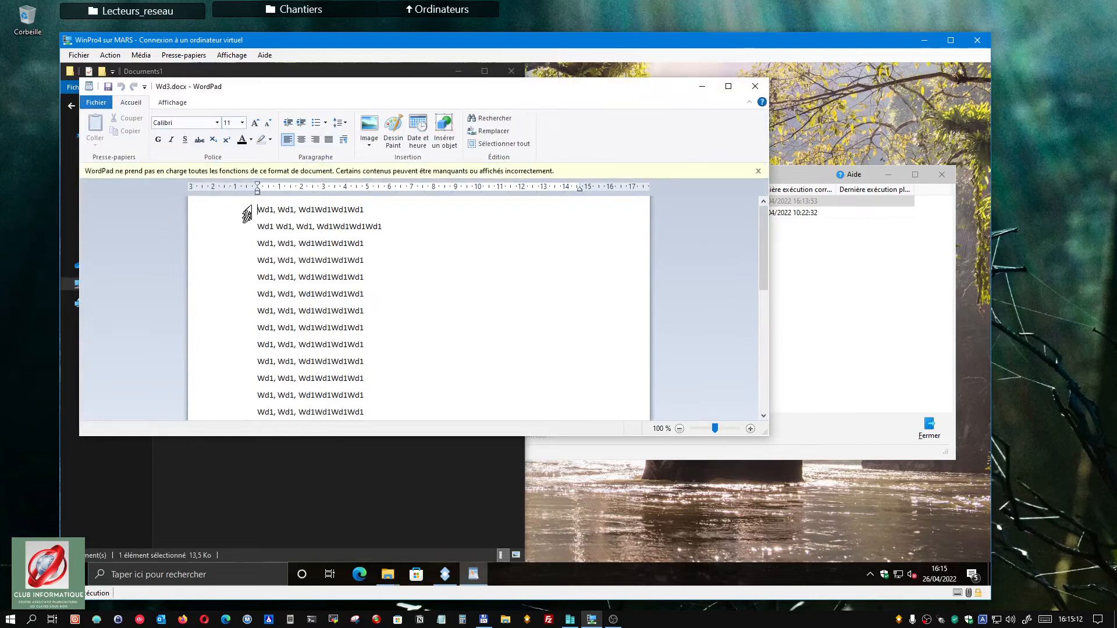
left_click_drag(258, 209, 390, 398)
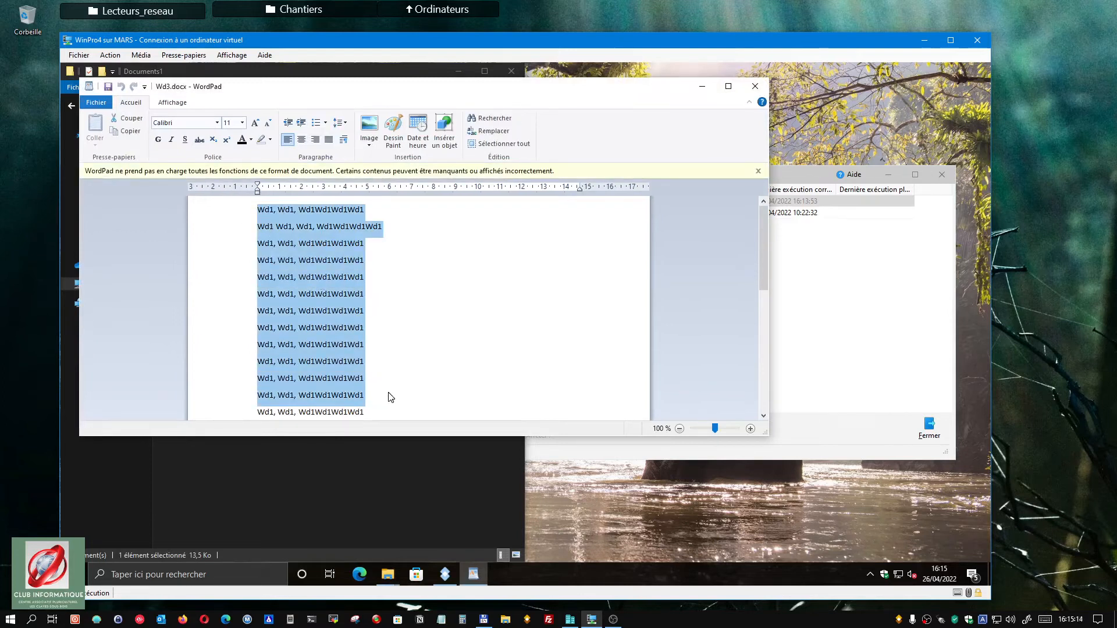
key("Delete")
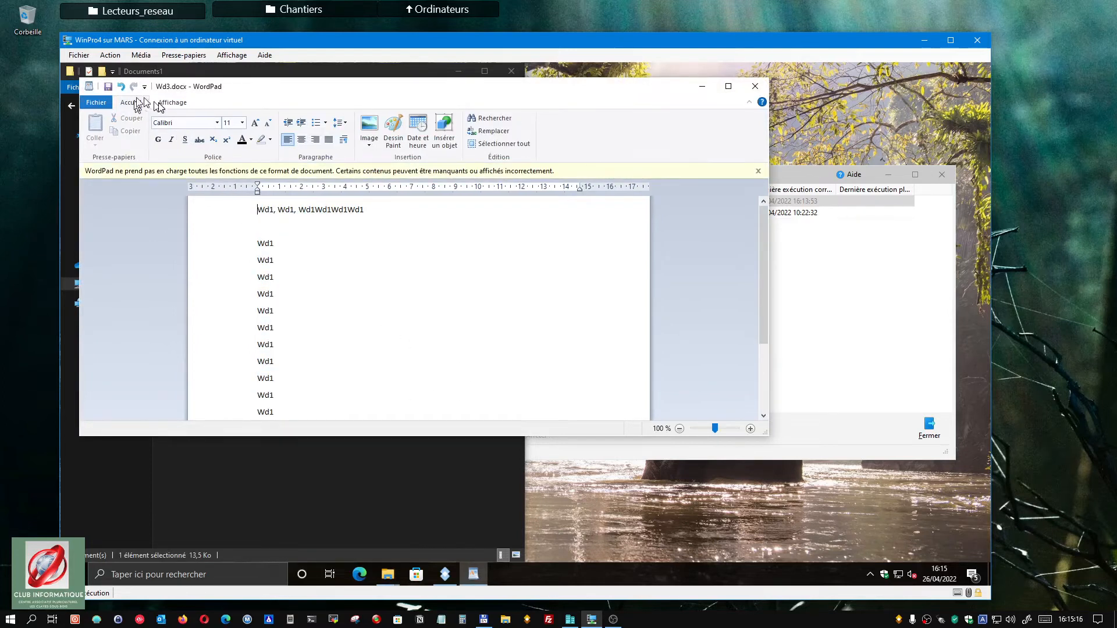
left_click(756, 86)
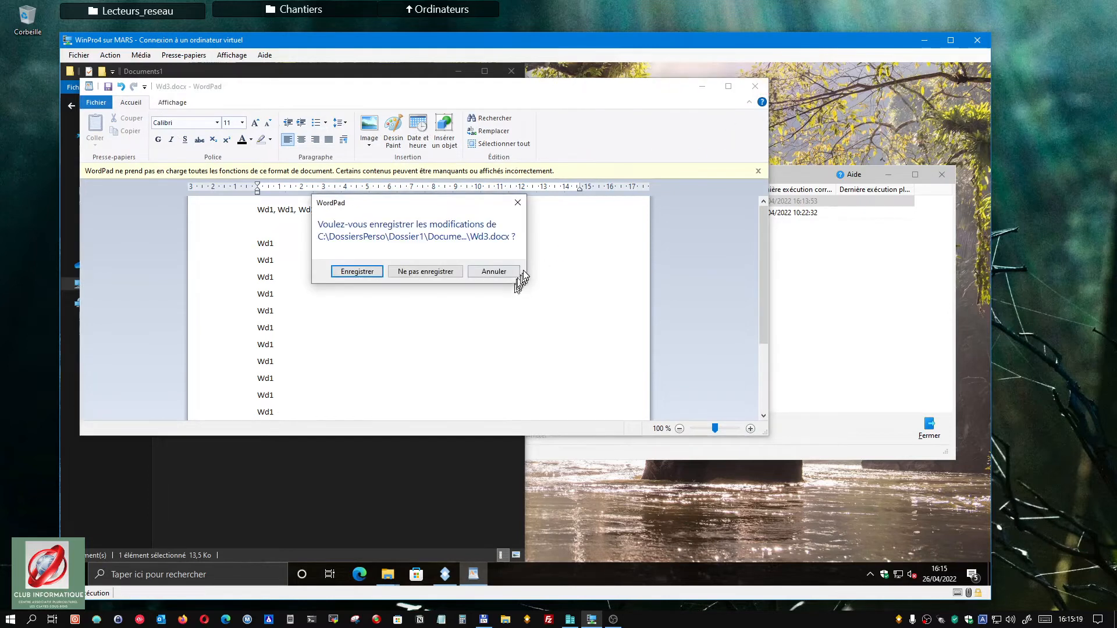
left_click(369, 274)
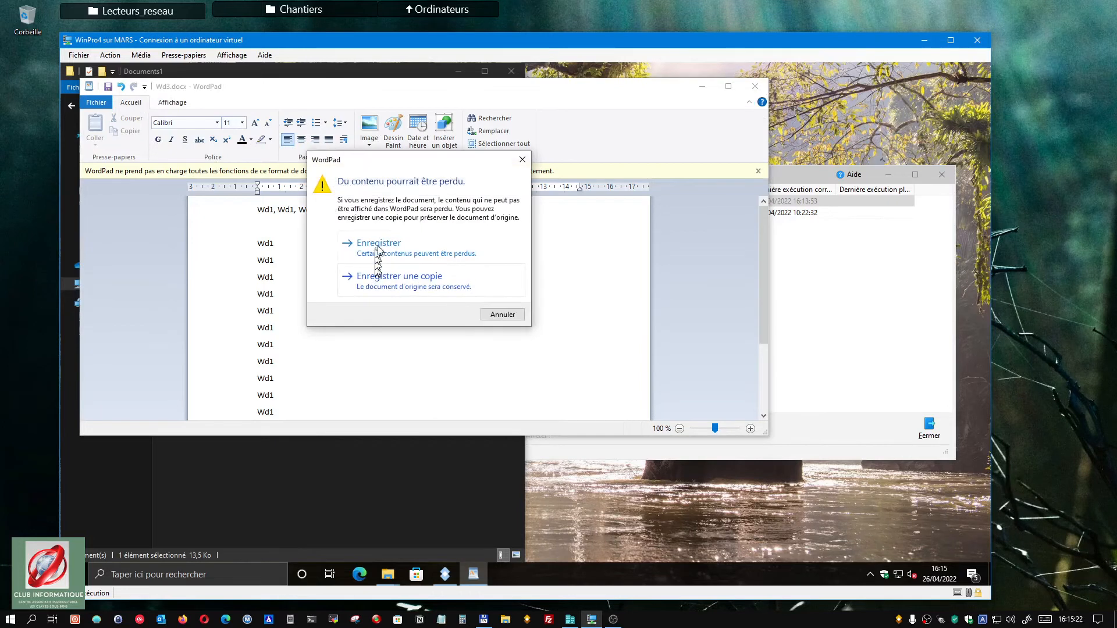
left_click(379, 249)
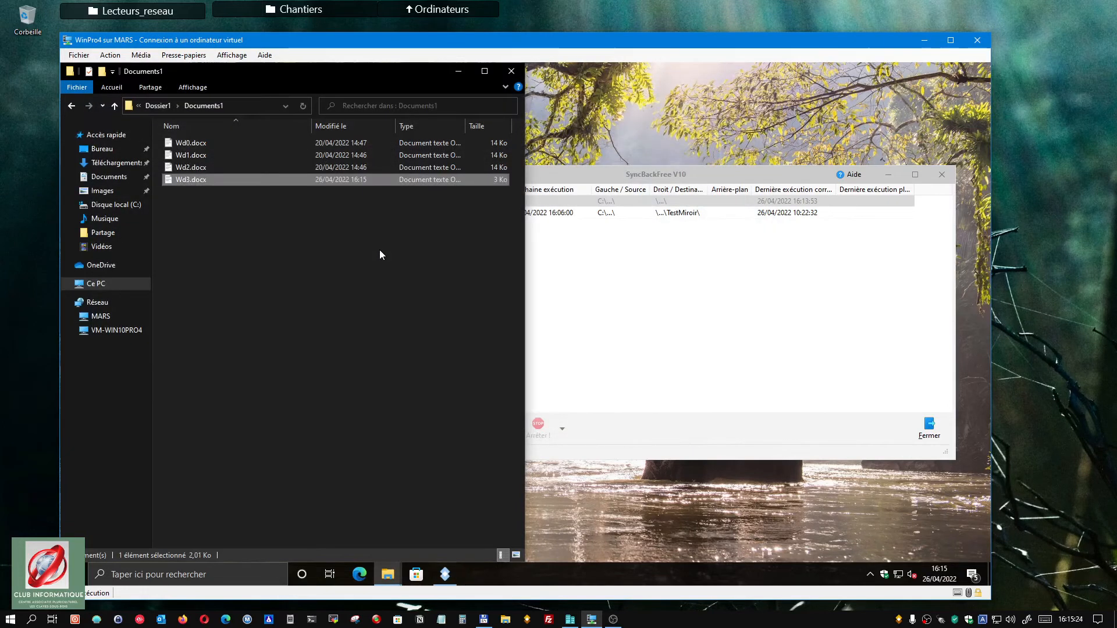
Step: Delete the file Wd2.docx from the Documents1 folder
double_click(188, 169)
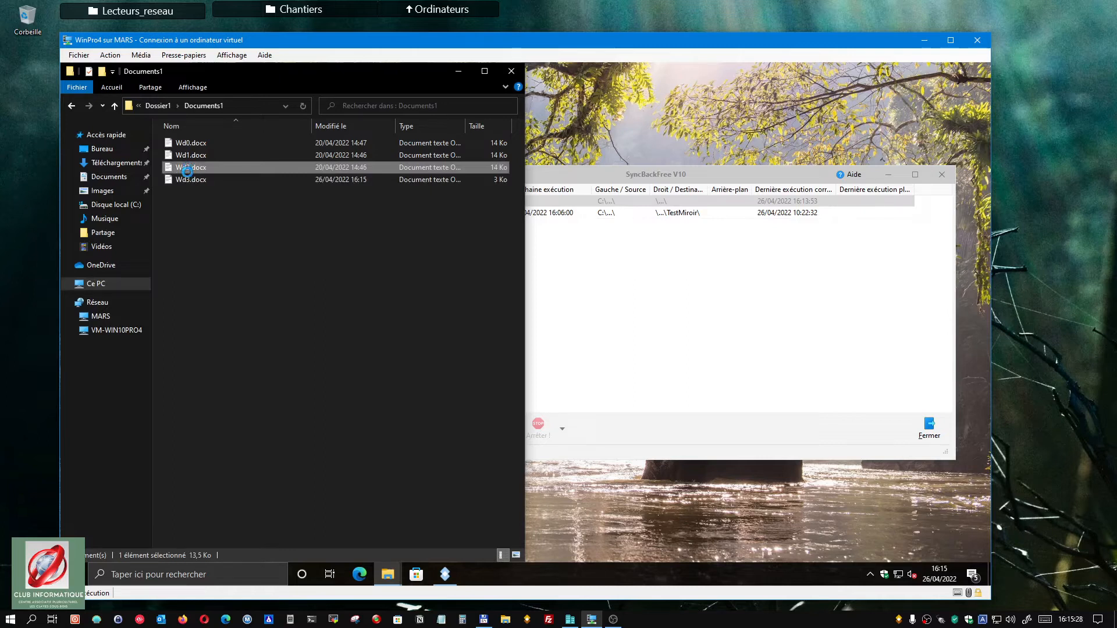
right_click(188, 168)
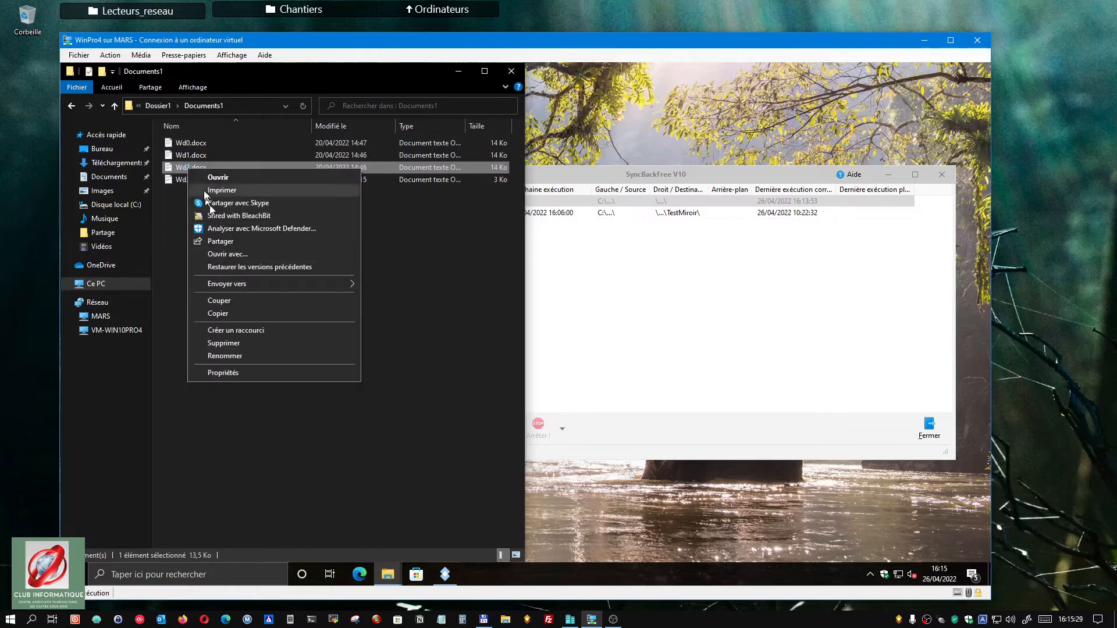
left_click(228, 343)
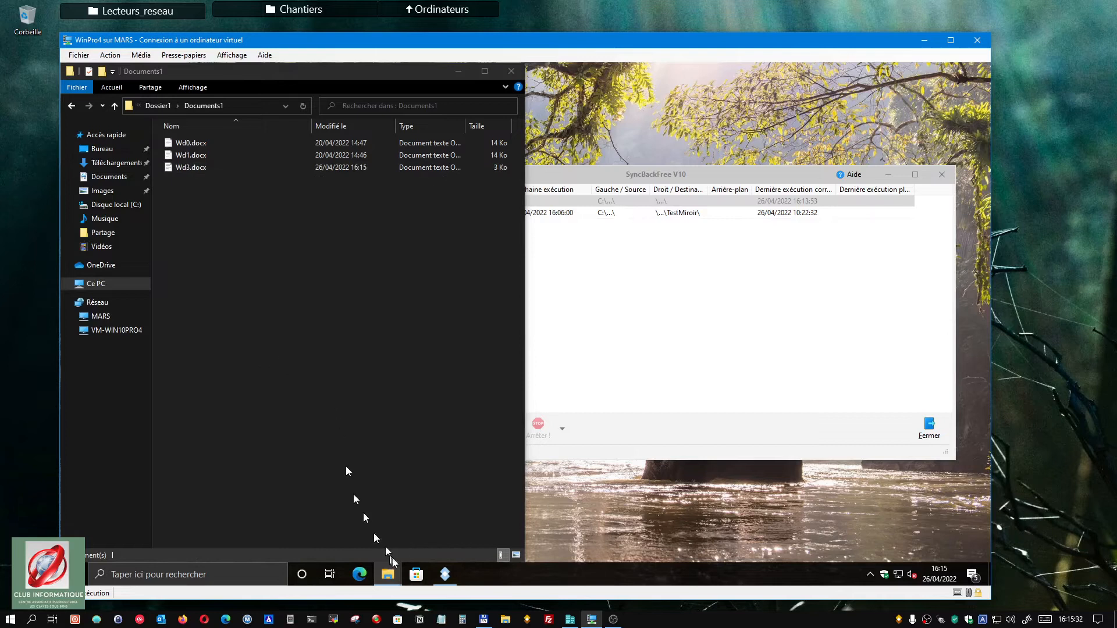
Step: Return to SyncBackFree, run the Test sauvegarde profile again and continue the execution to copy the modified Wd3.docx to MARS
left_click(458, 71)
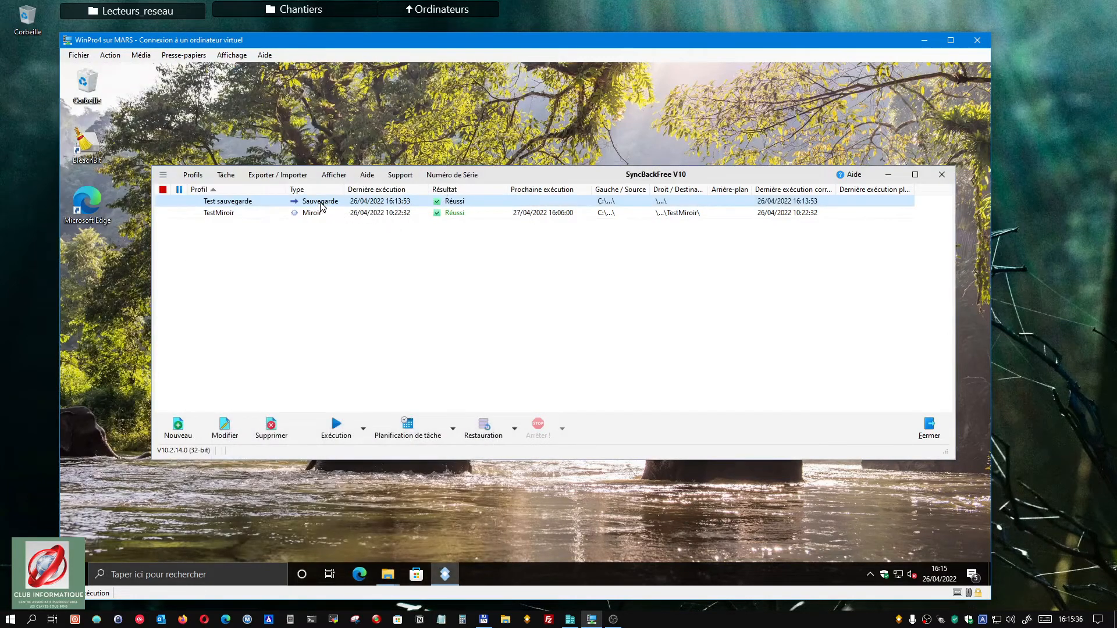
right_click(321, 205)
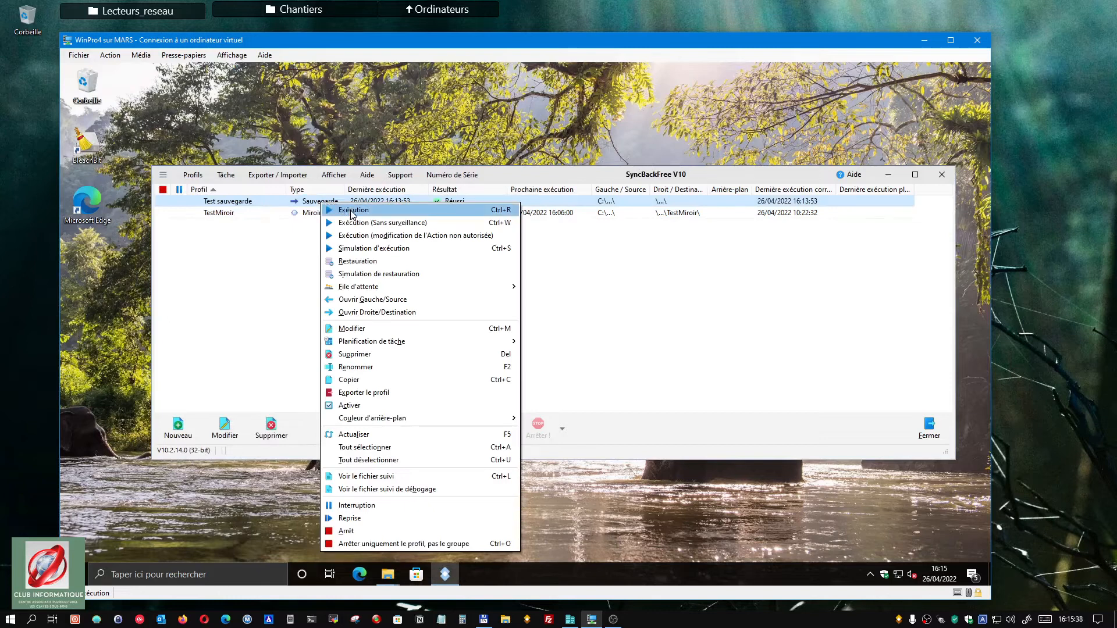
left_click(352, 211)
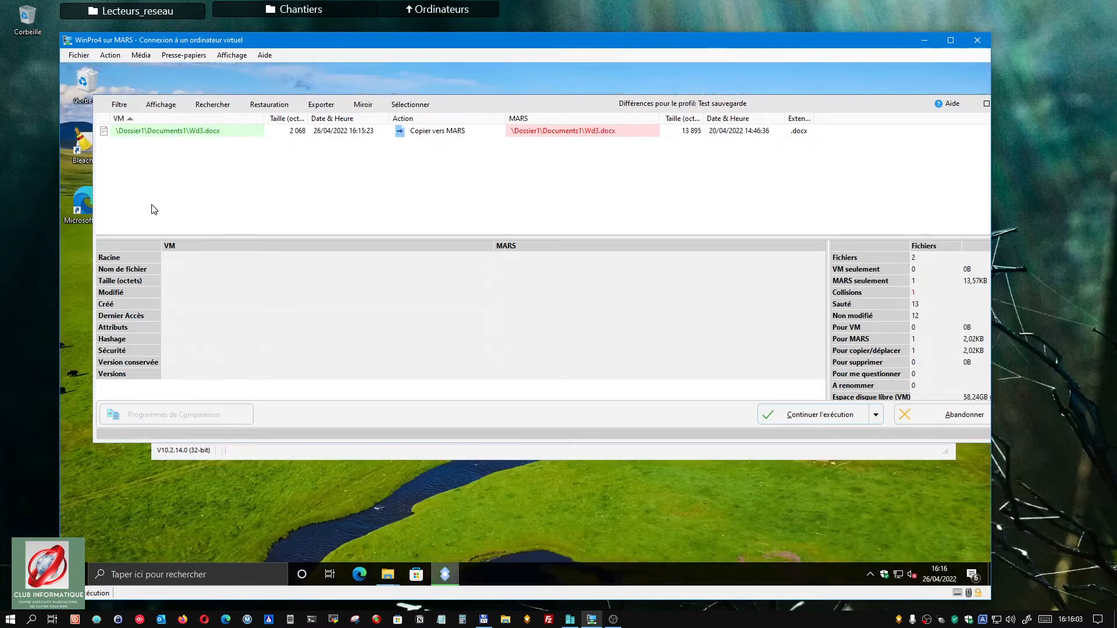
right_click(235, 135)
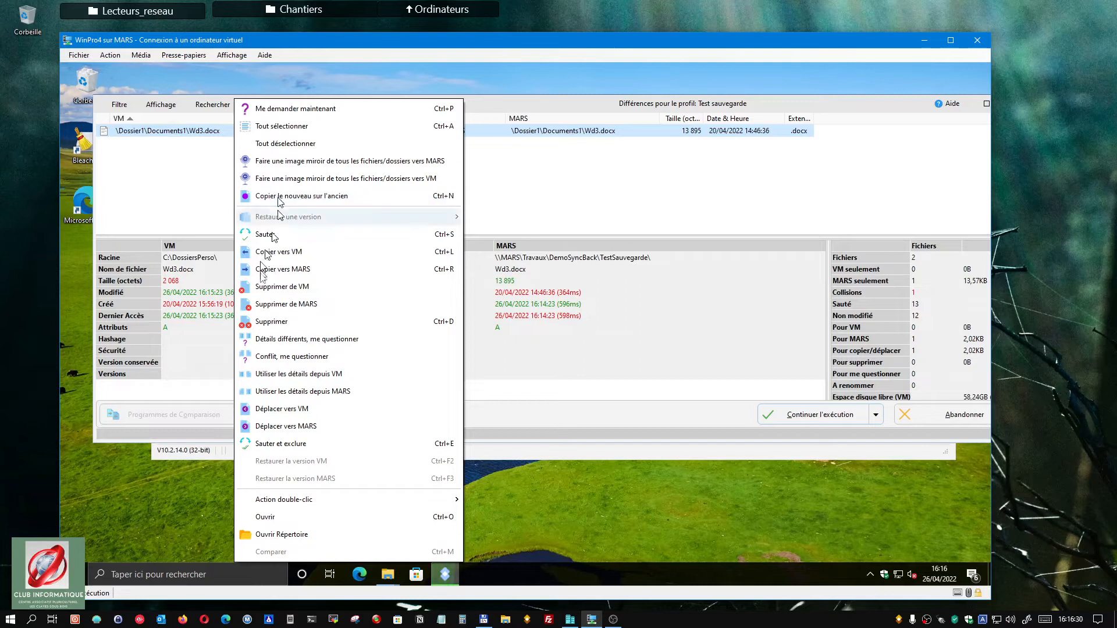
left_click(174, 495)
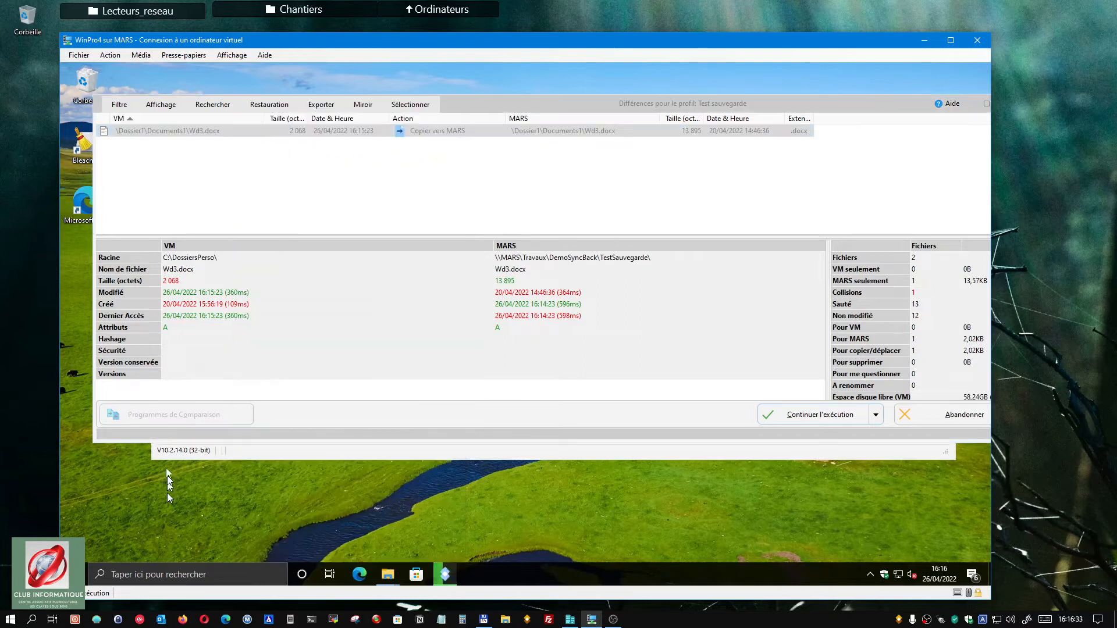
left_click(236, 135)
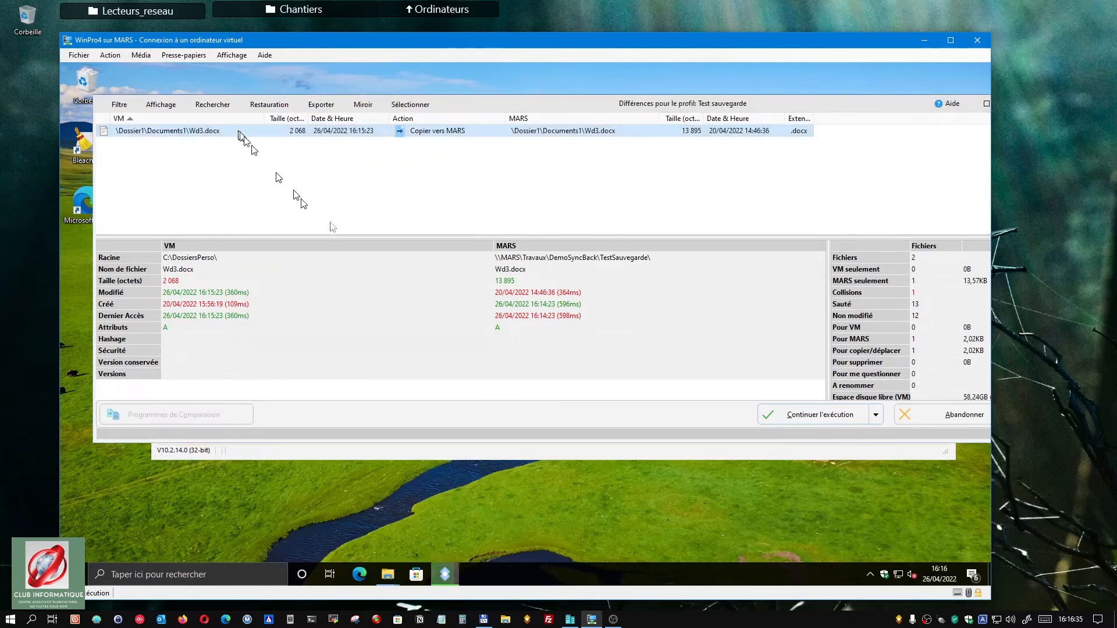
left_click(807, 414)
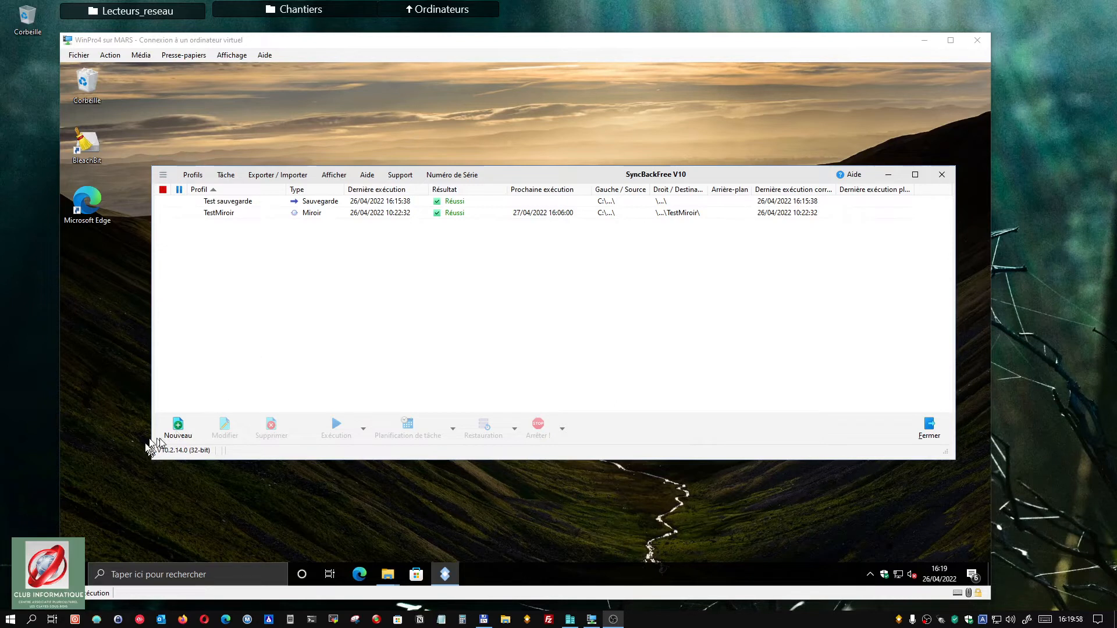
right_click(222, 205)
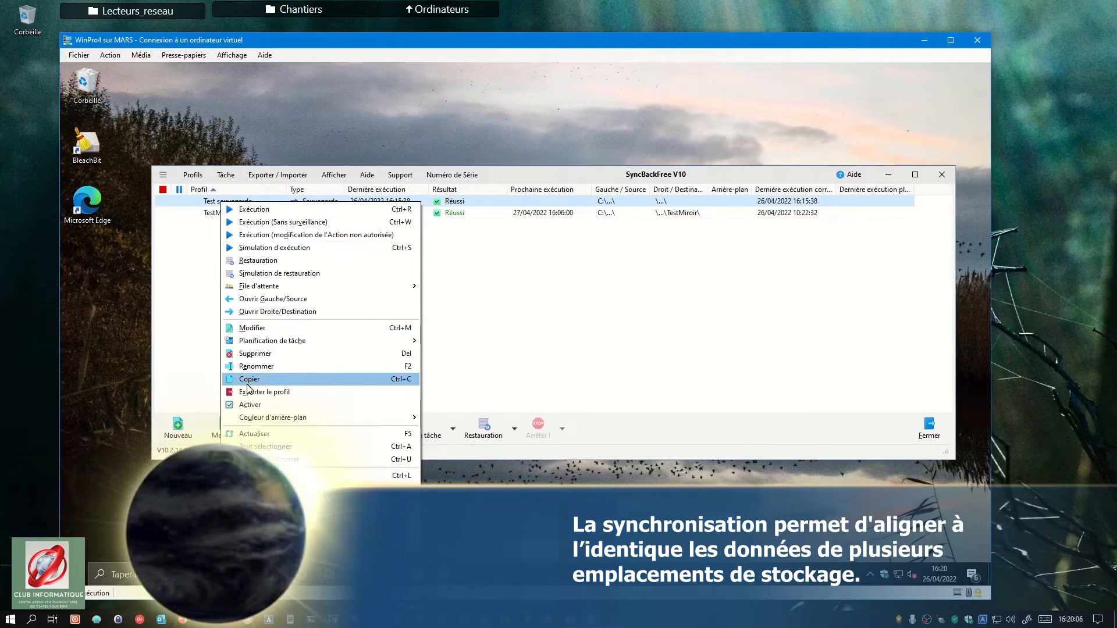
left_click(206, 355)
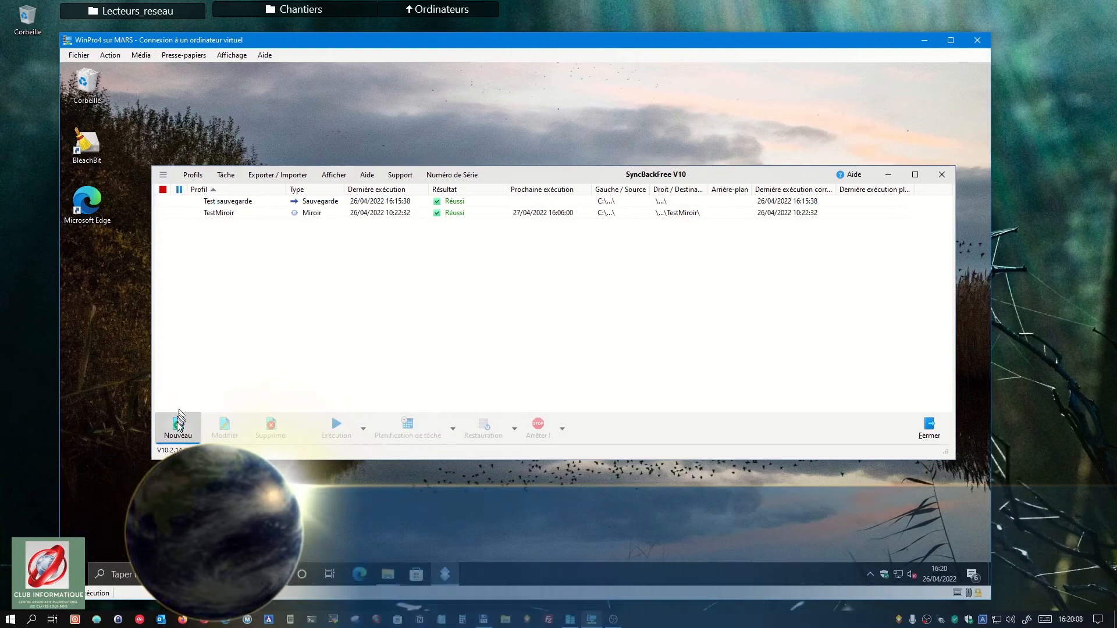
Step: Create a new profile named Test synchronisation of type Synchroniser, keeping the default location types for both sides
left_click(179, 428)
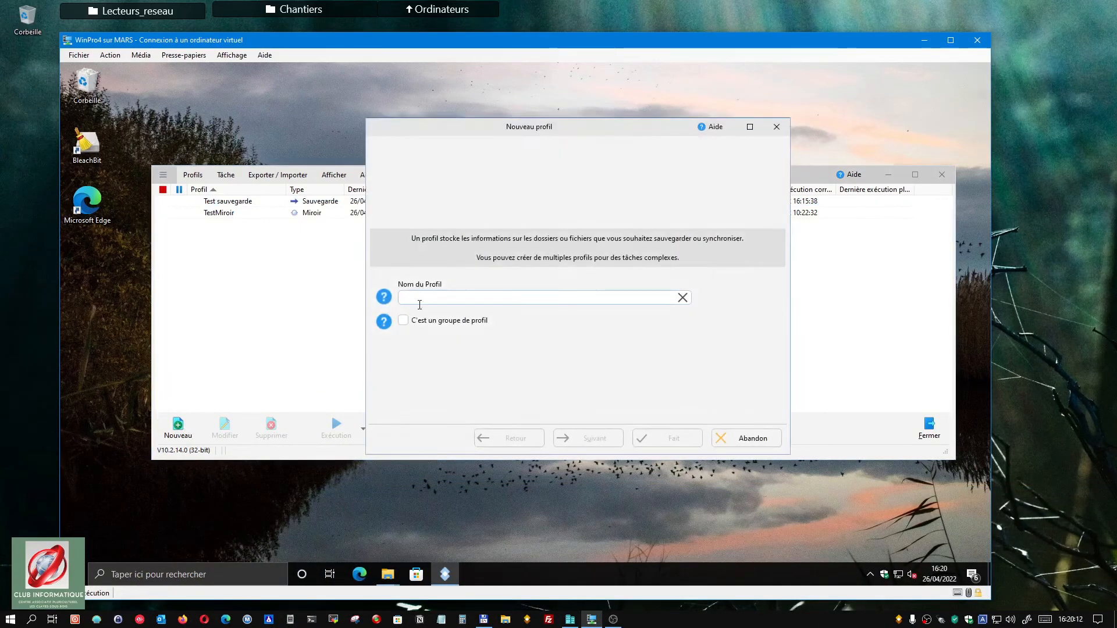
type("Test synchronisation")
left_click(594, 440)
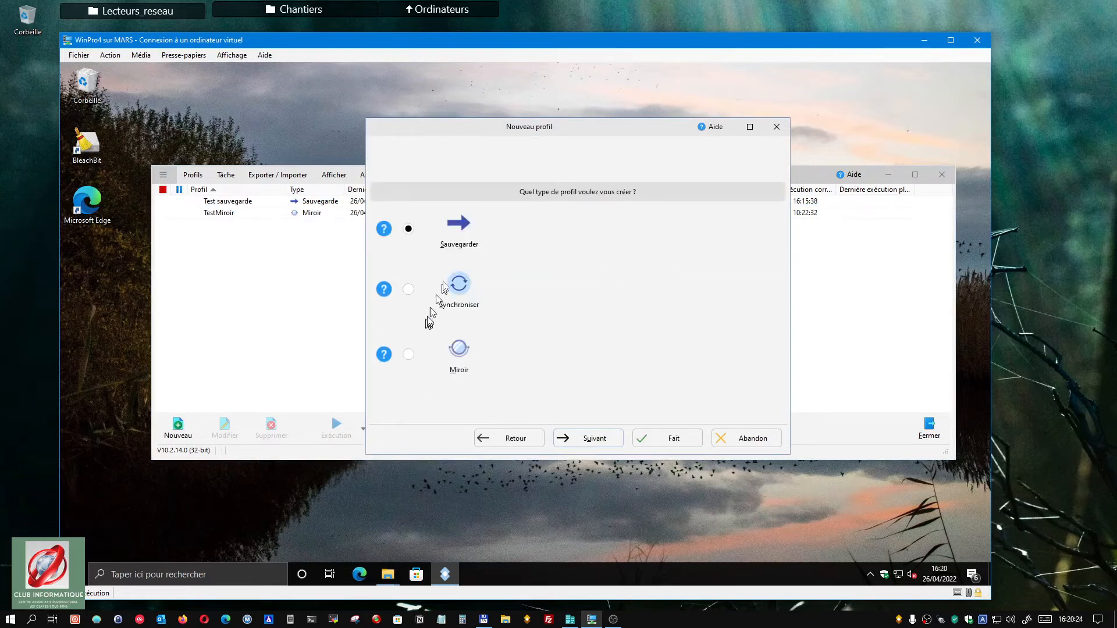
left_click(408, 289)
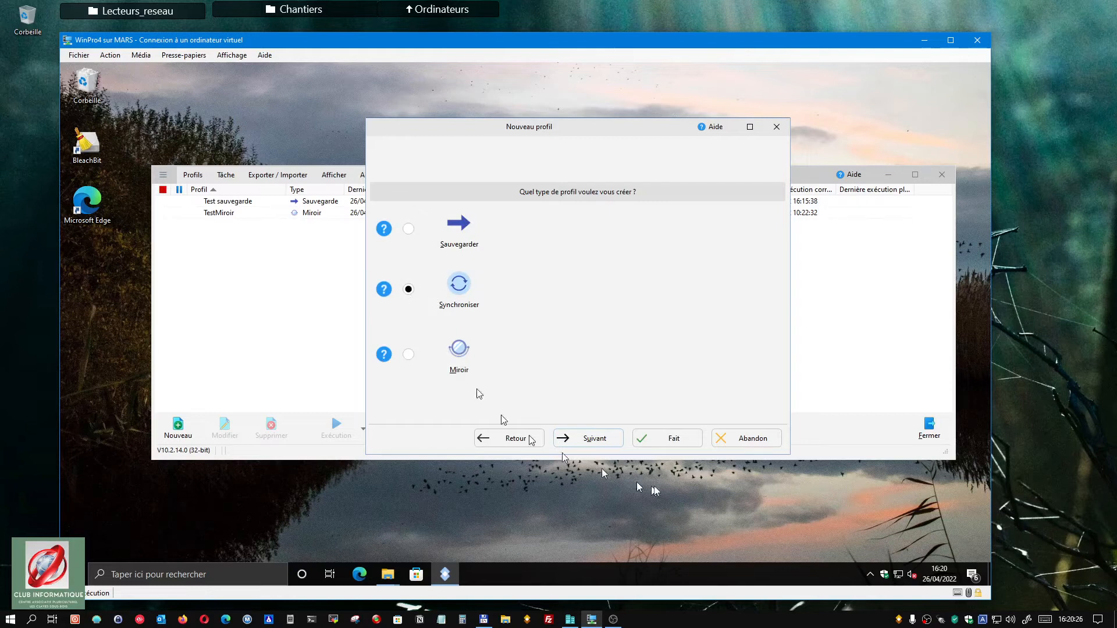
left_click(608, 438)
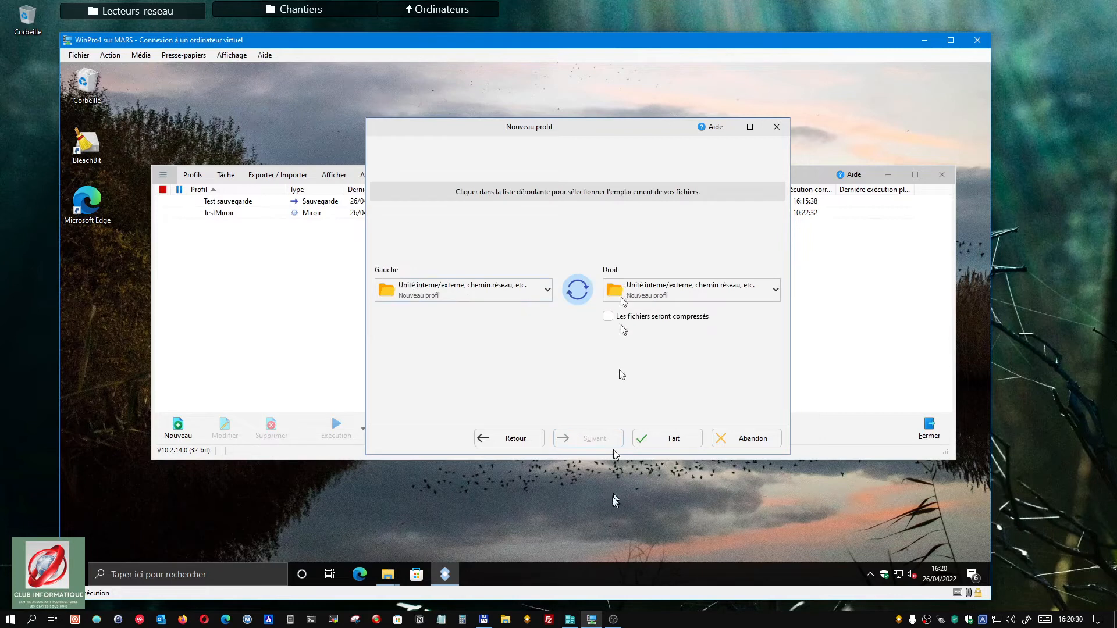
left_click(663, 439)
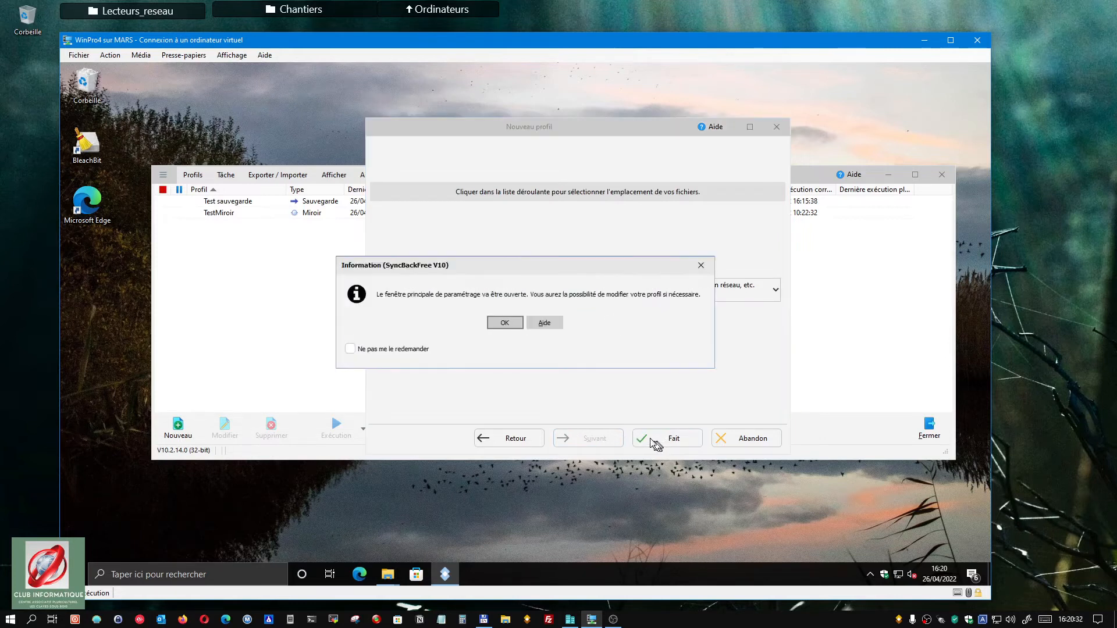
left_click(502, 321)
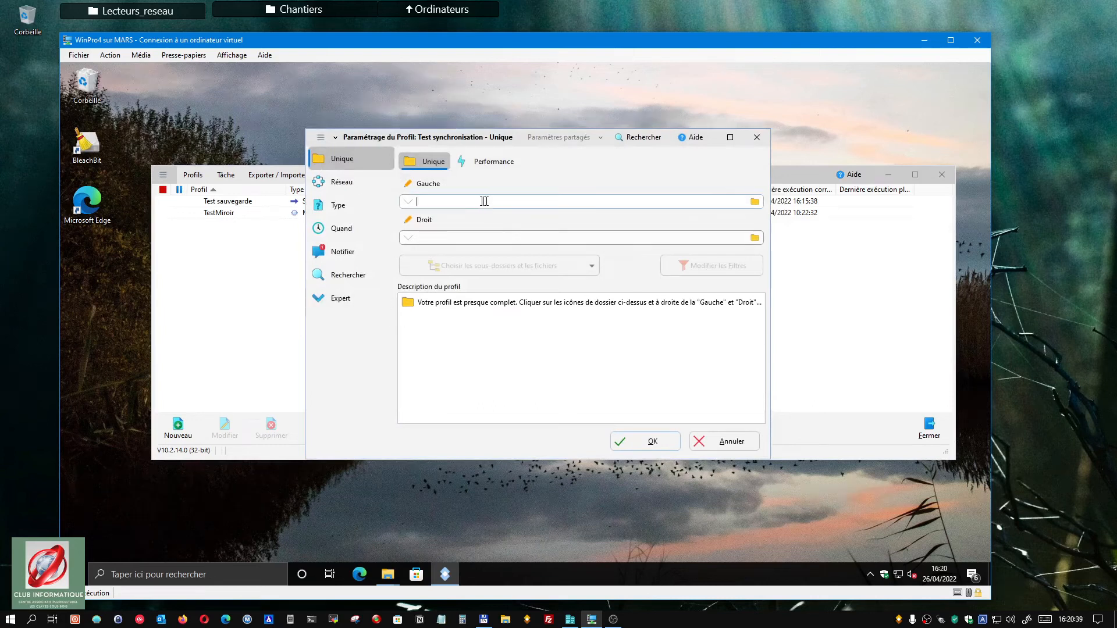
Step: Set the profile's Gauche location to the folder C:\DossiersPerso
left_click(755, 202)
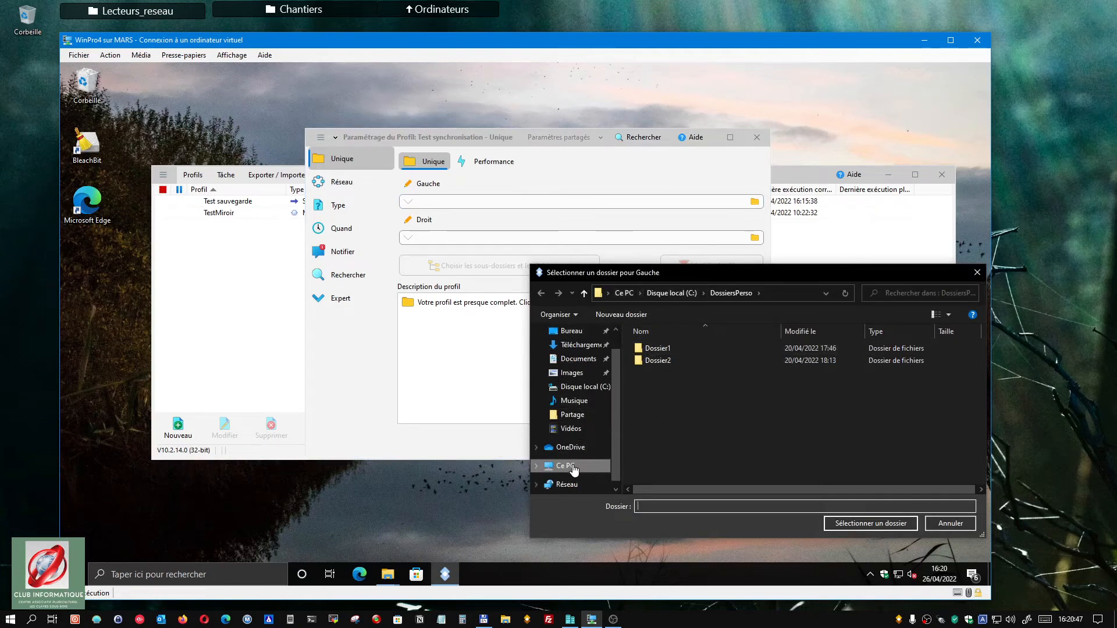
left_click(574, 468)
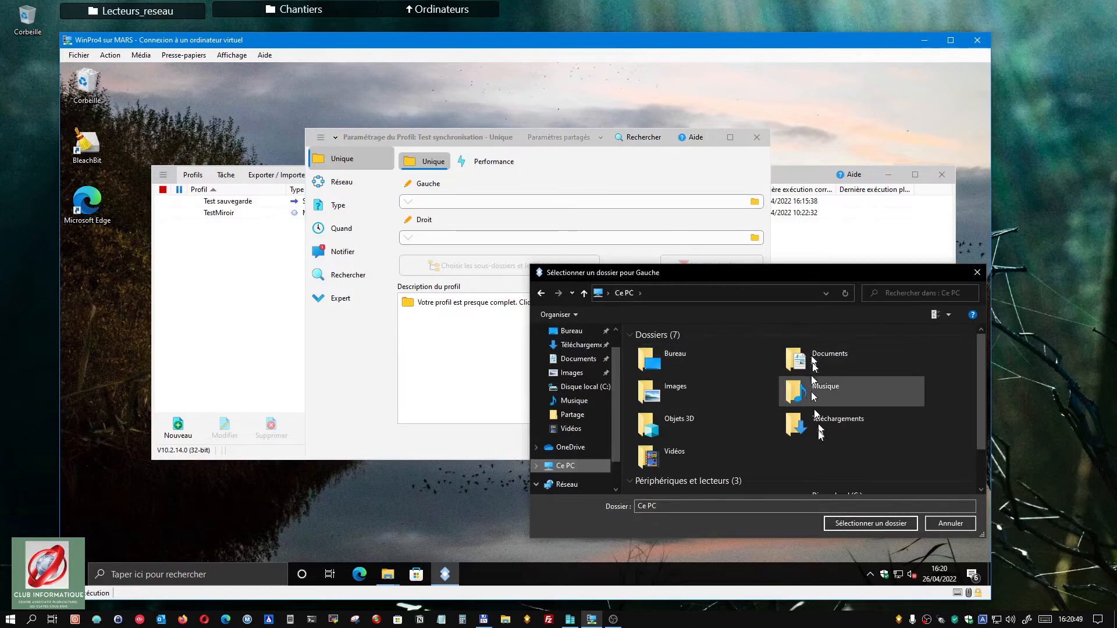
scroll(820, 433, "down", 3)
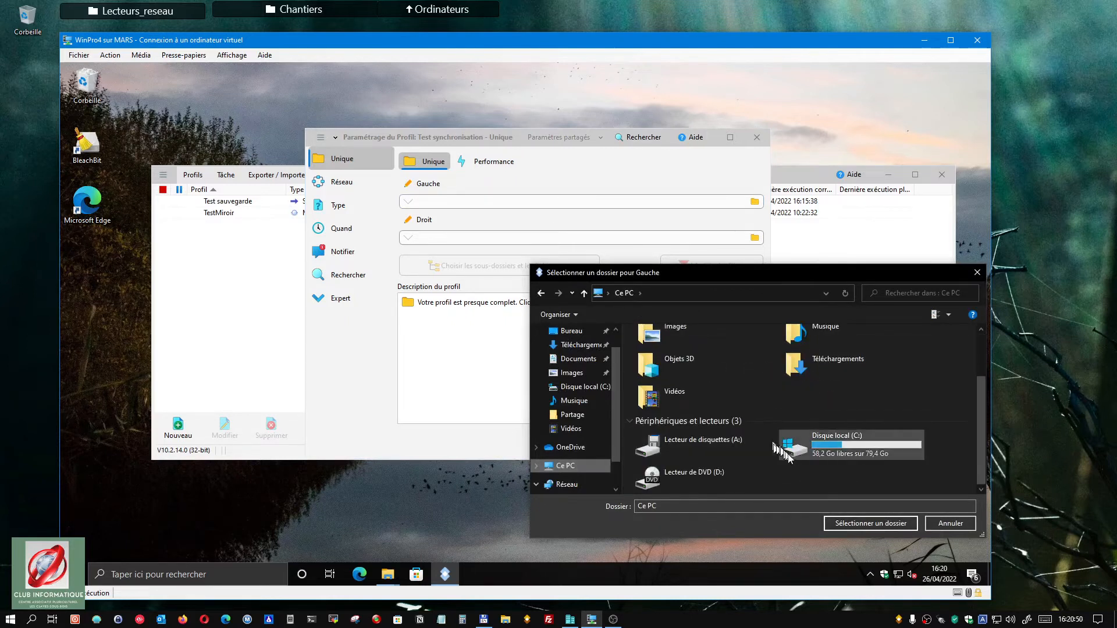
double_click(839, 453)
left_click(663, 362)
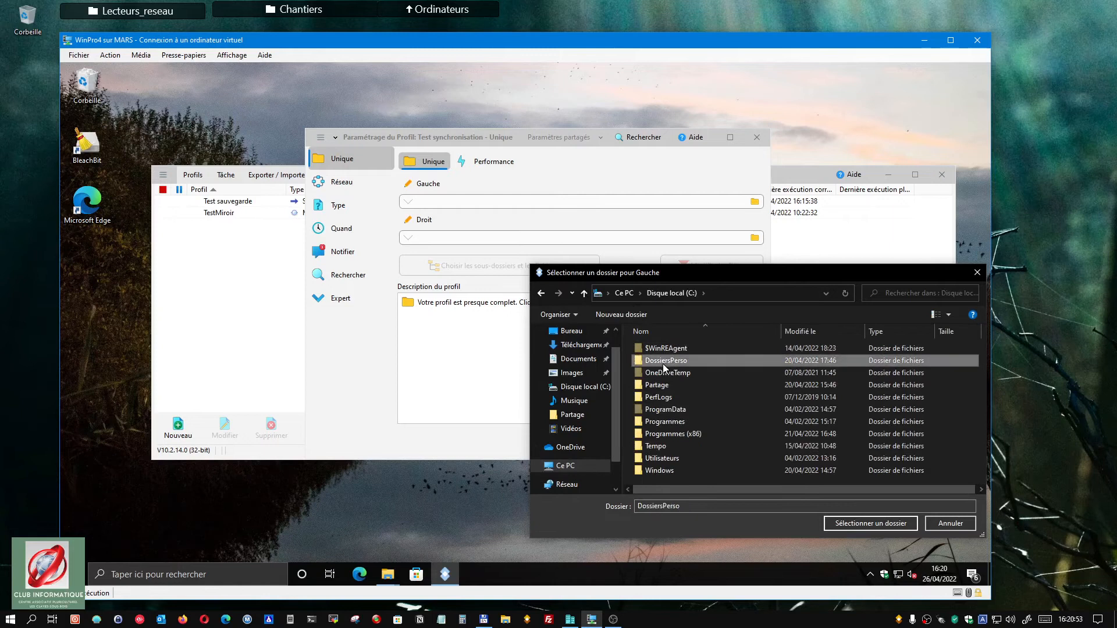
left_click(860, 522)
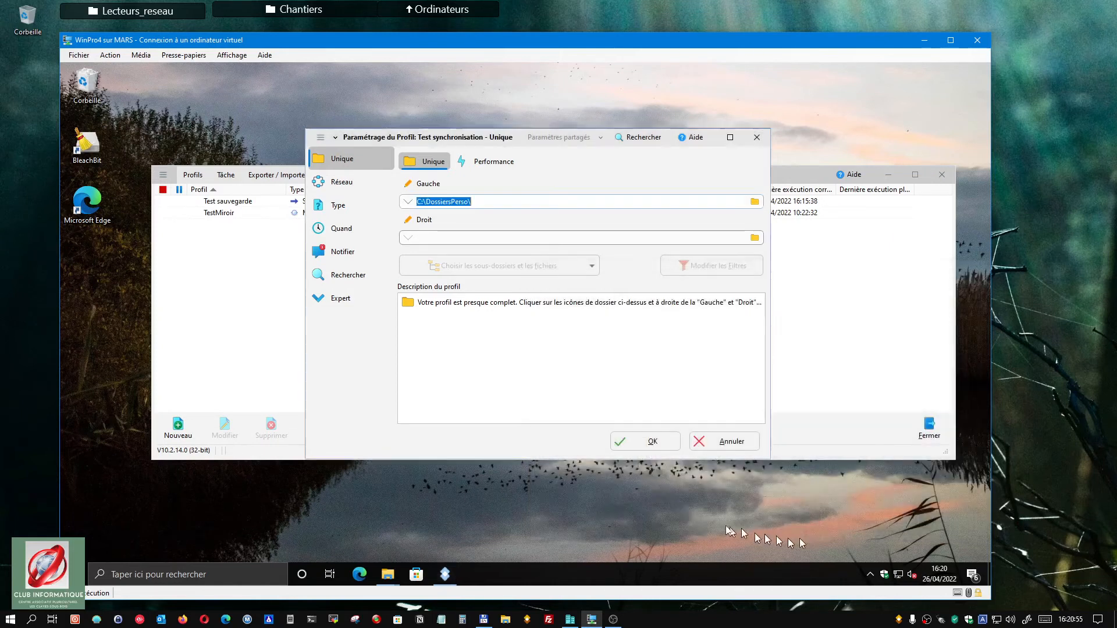
left_click(447, 185)
Step: For the Droit location, create a new folder named TestSynchro in \\MARS\Travaux\DemoSyncBack
left_click(434, 237)
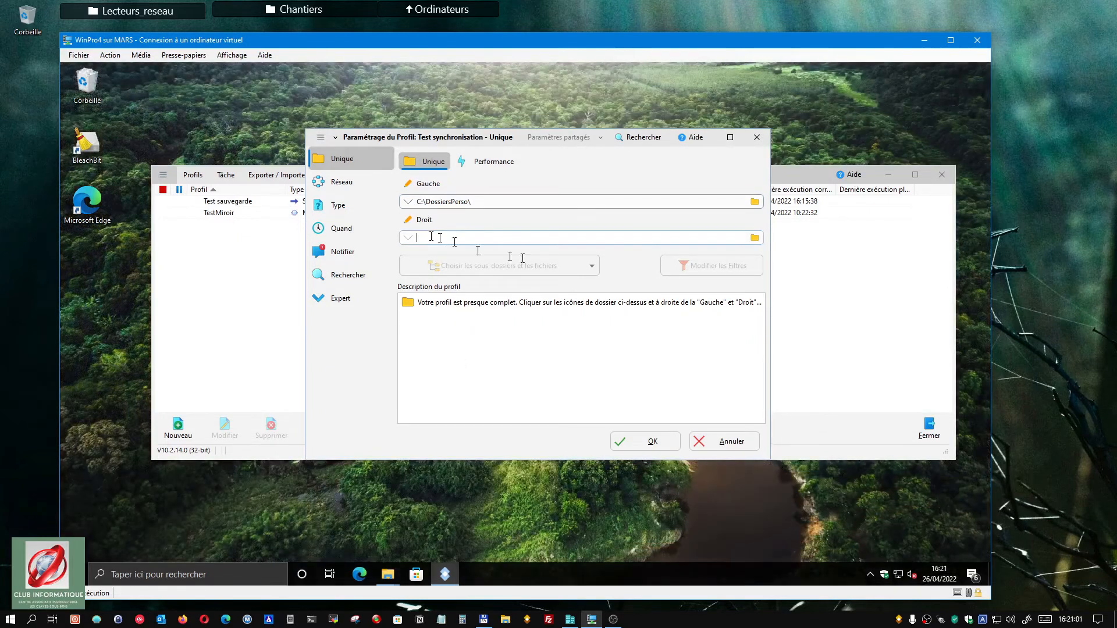
left_click(753, 239)
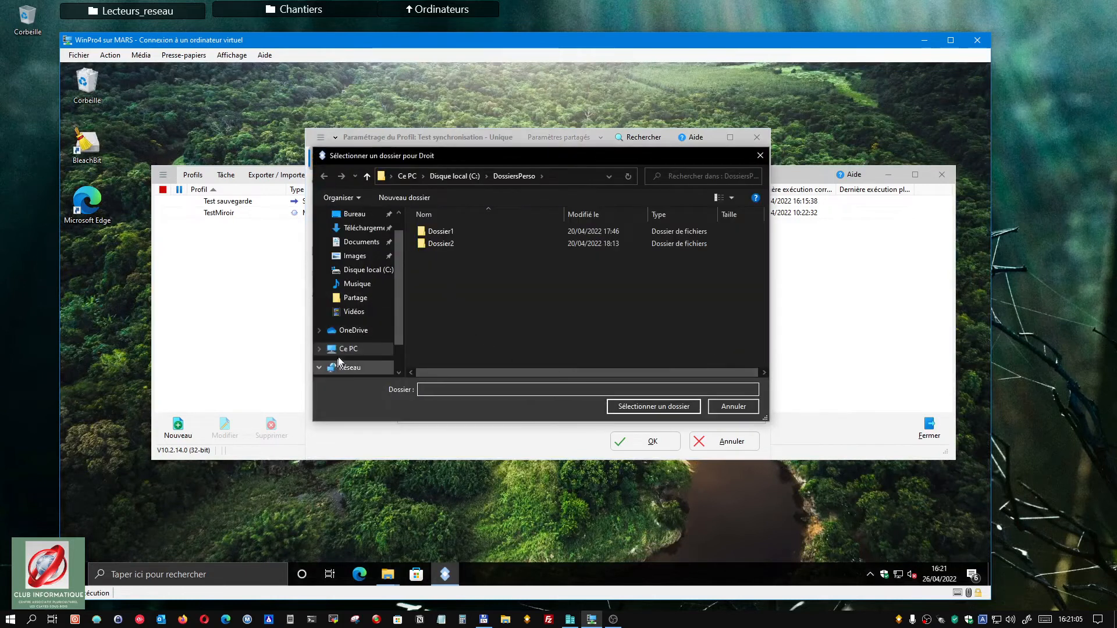
left_click_drag(395, 334, 396, 369)
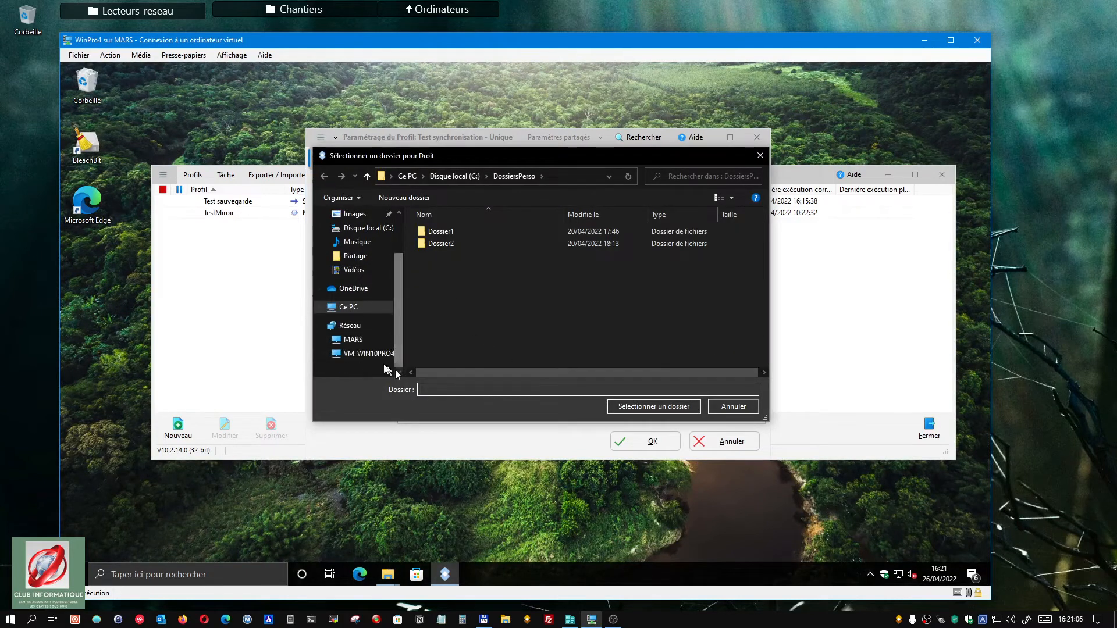
left_click(353, 340)
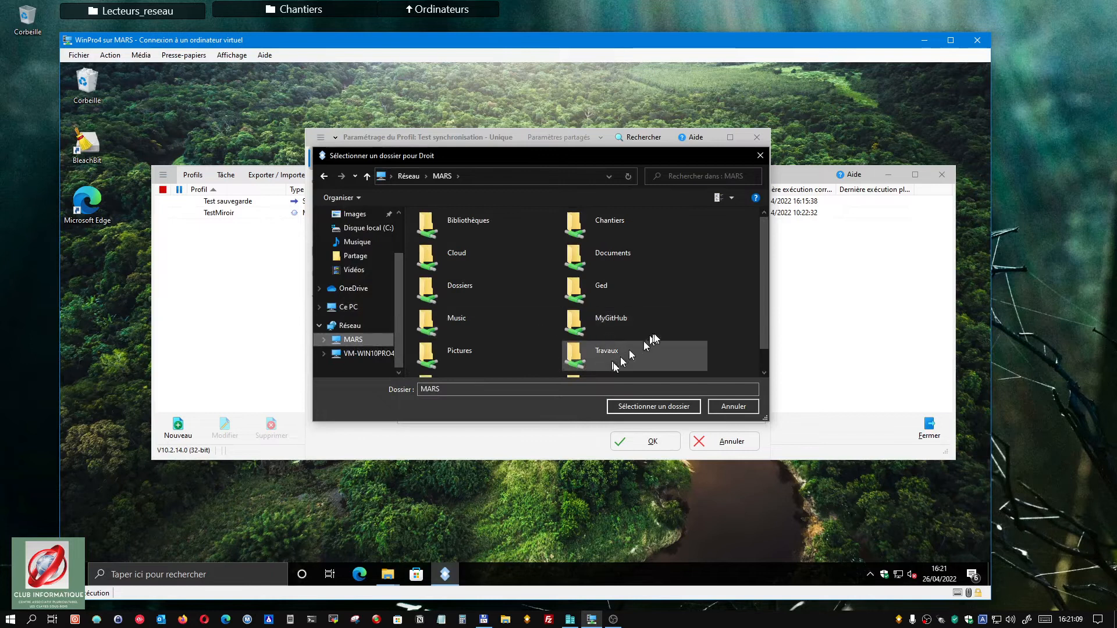
scroll(654, 347, "down", 1)
double_click(602, 331)
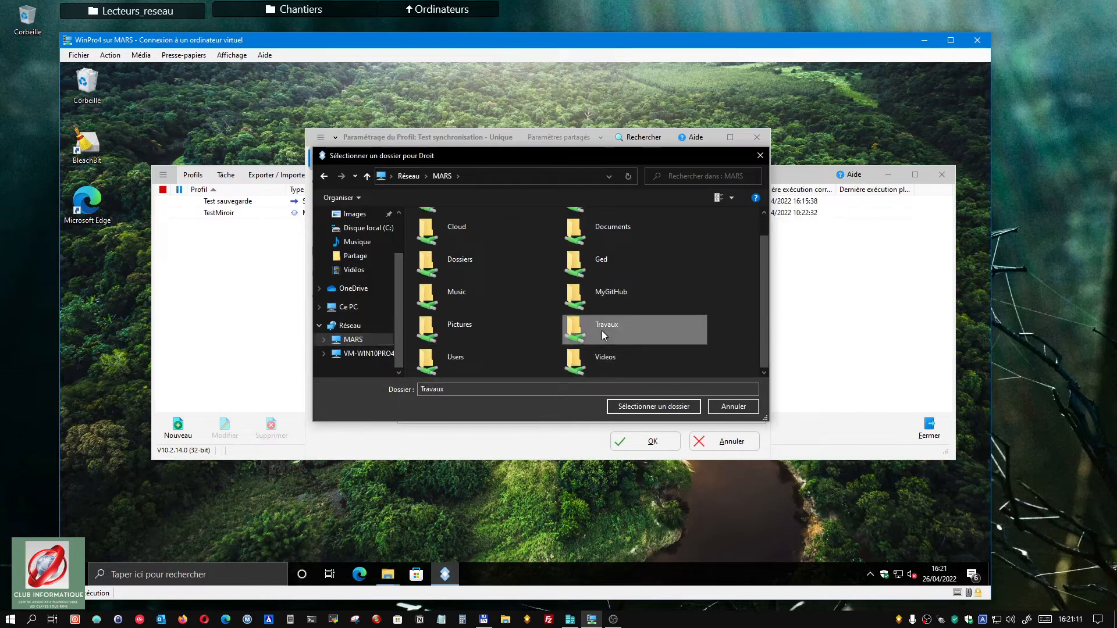
double_click(446, 233)
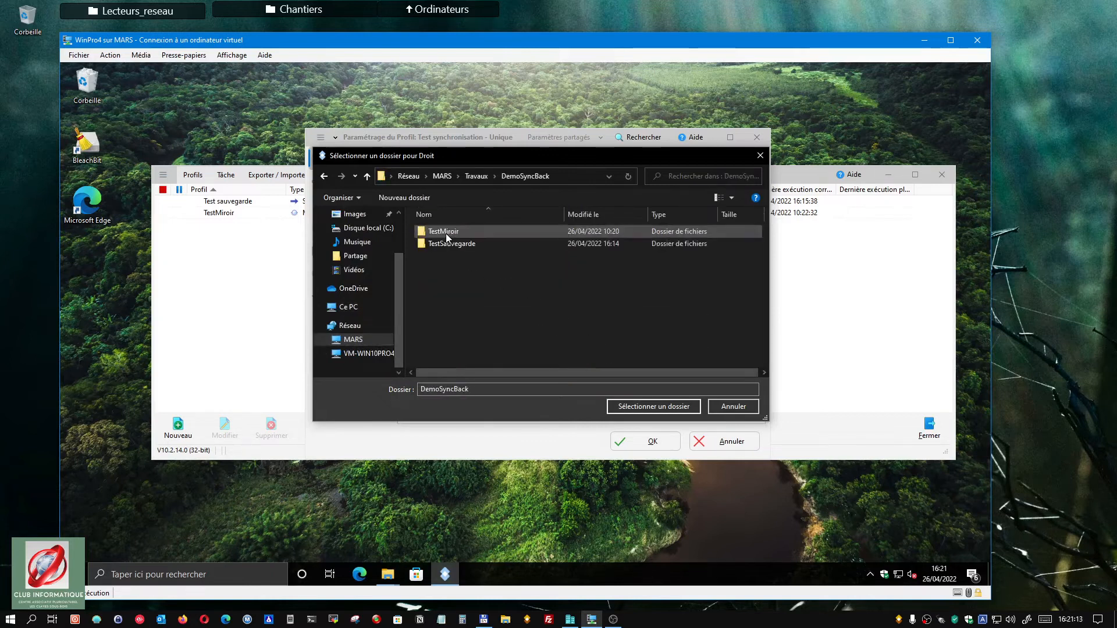
left_click(402, 200)
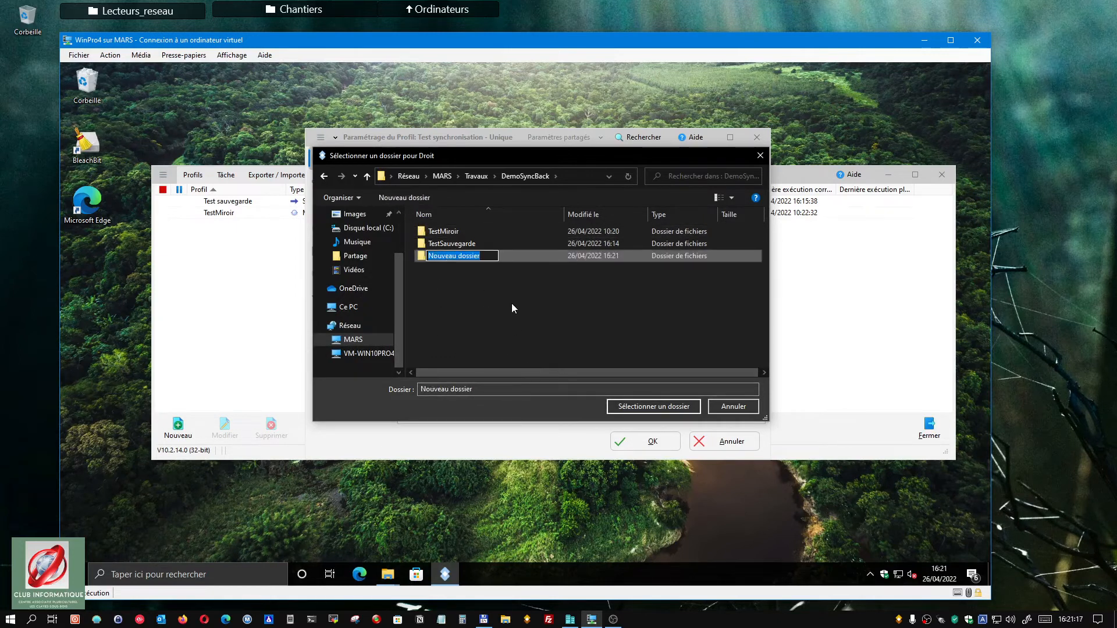
type("TestSynchro")
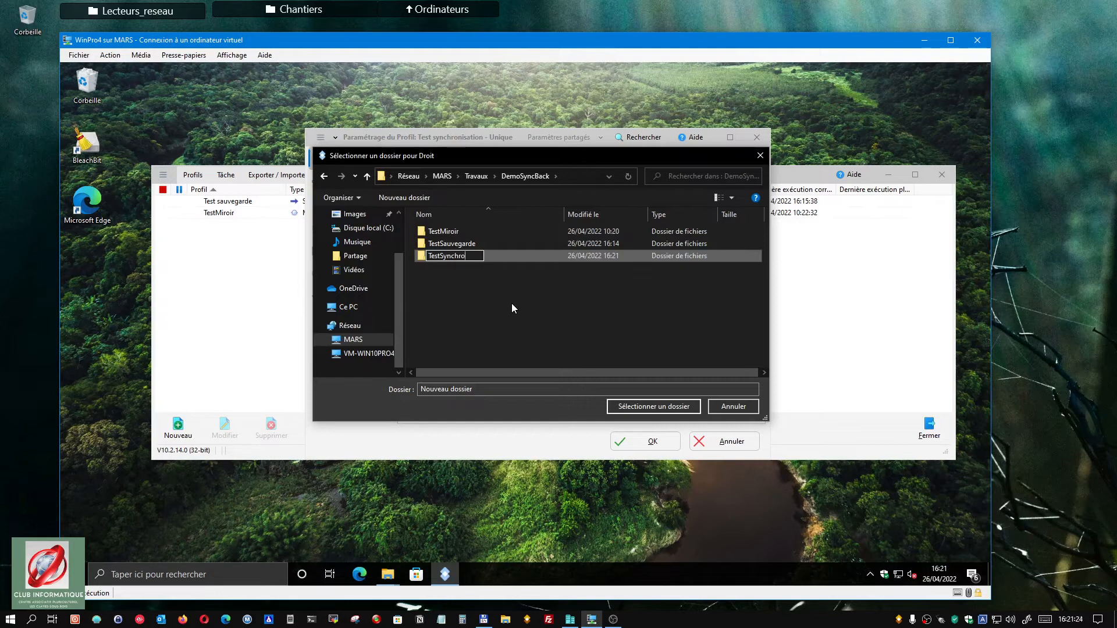
Step: Choose TestSynchro as the Droit location and save the profile, declining the simulation run
left_click(638, 406)
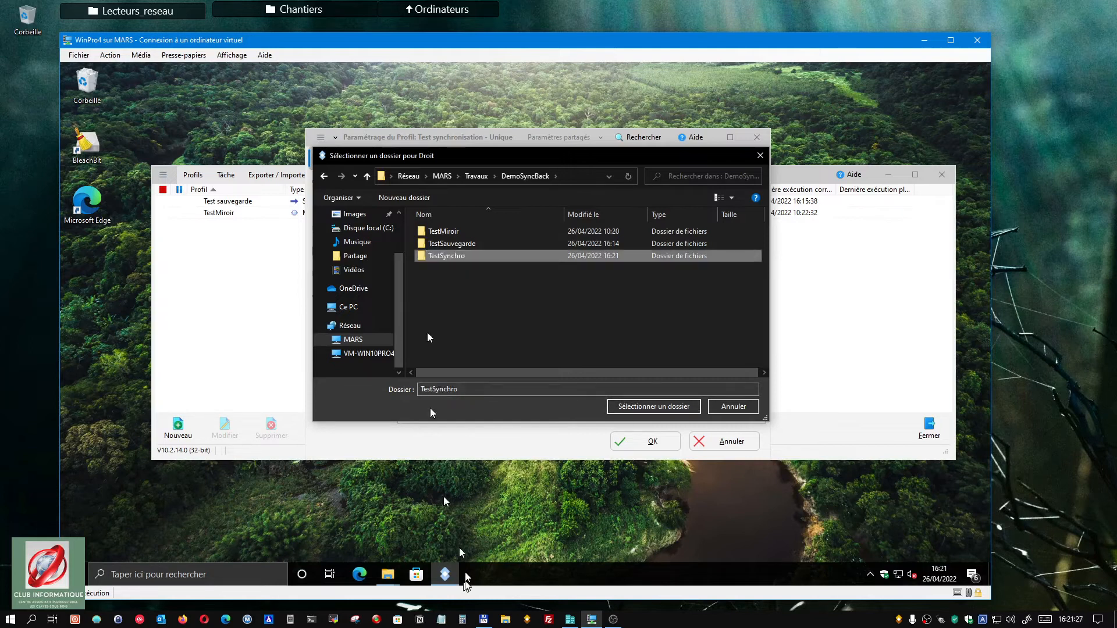
left_click(668, 406)
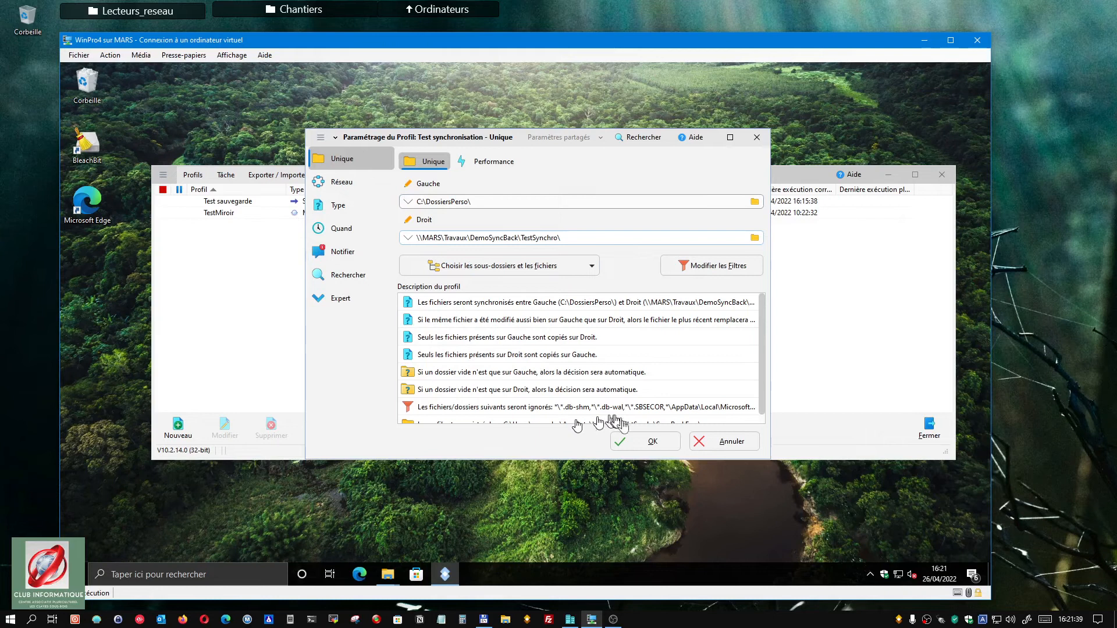
left_click(641, 442)
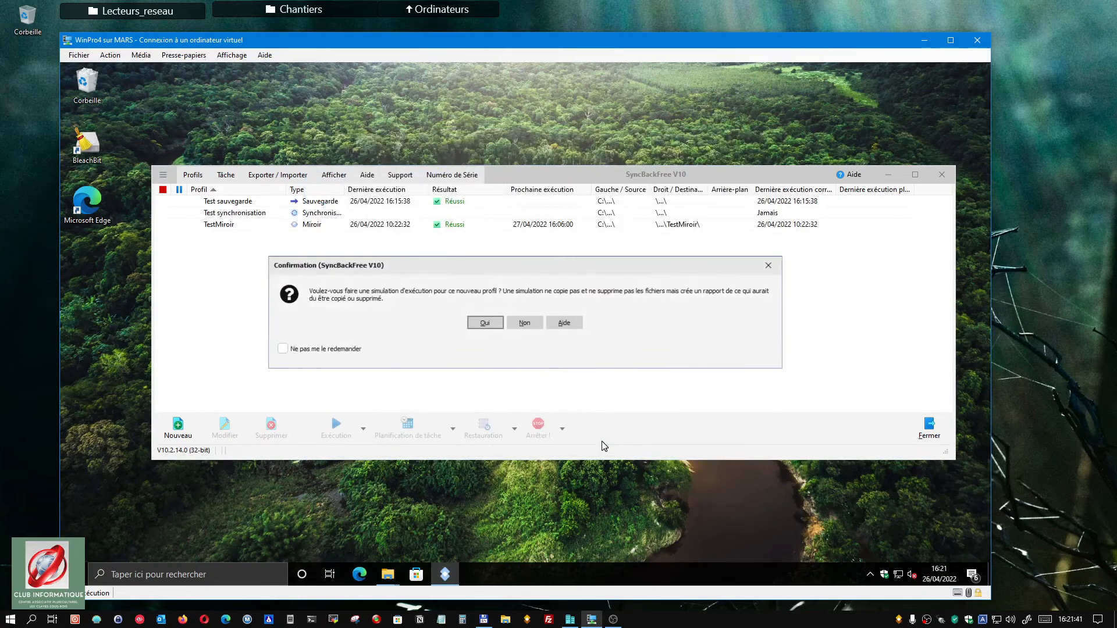
left_click(524, 323)
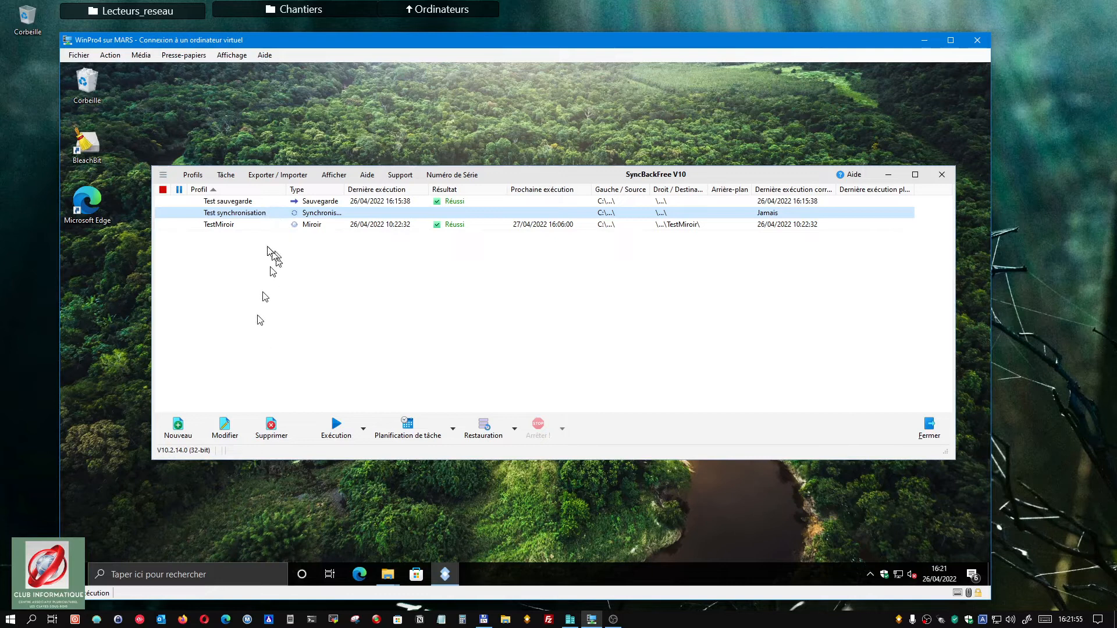
Step: Run the Test synchronisation profile, review the listed differences and continue the execution with the proposed copies to Droit
left_click(340, 437)
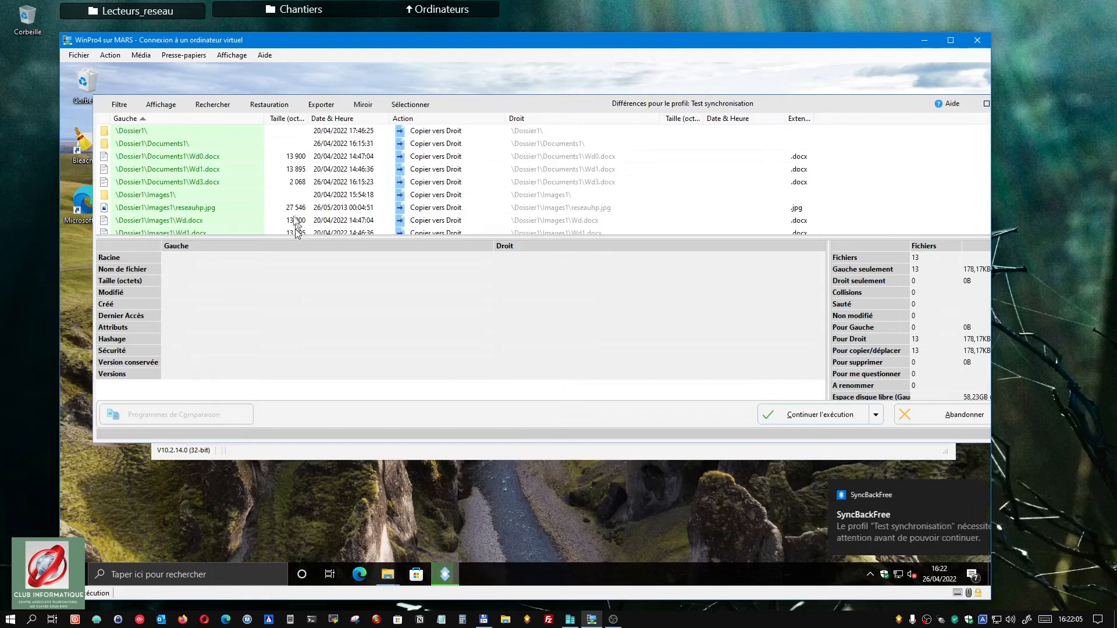
scroll(312, 129, "down", 4)
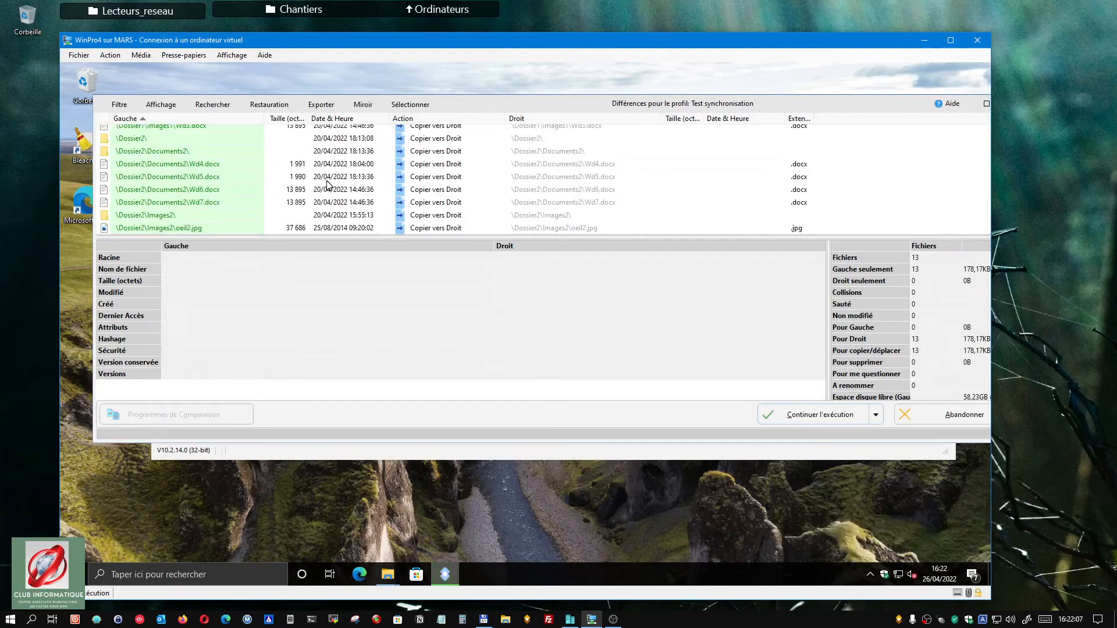
scroll(330, 195, "up", 4)
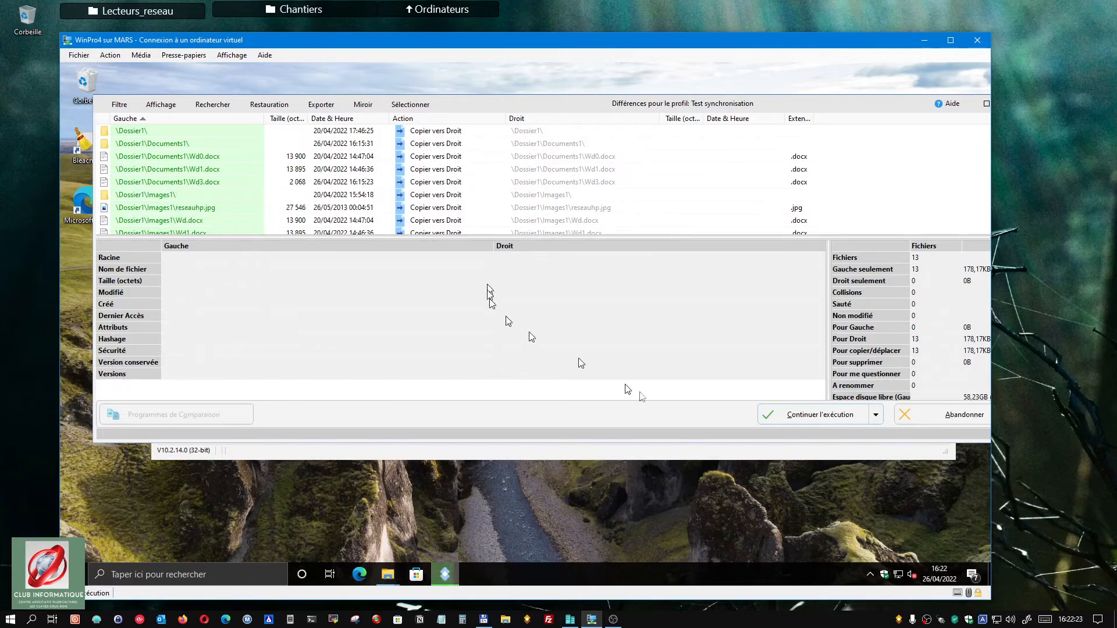
left_click(803, 416)
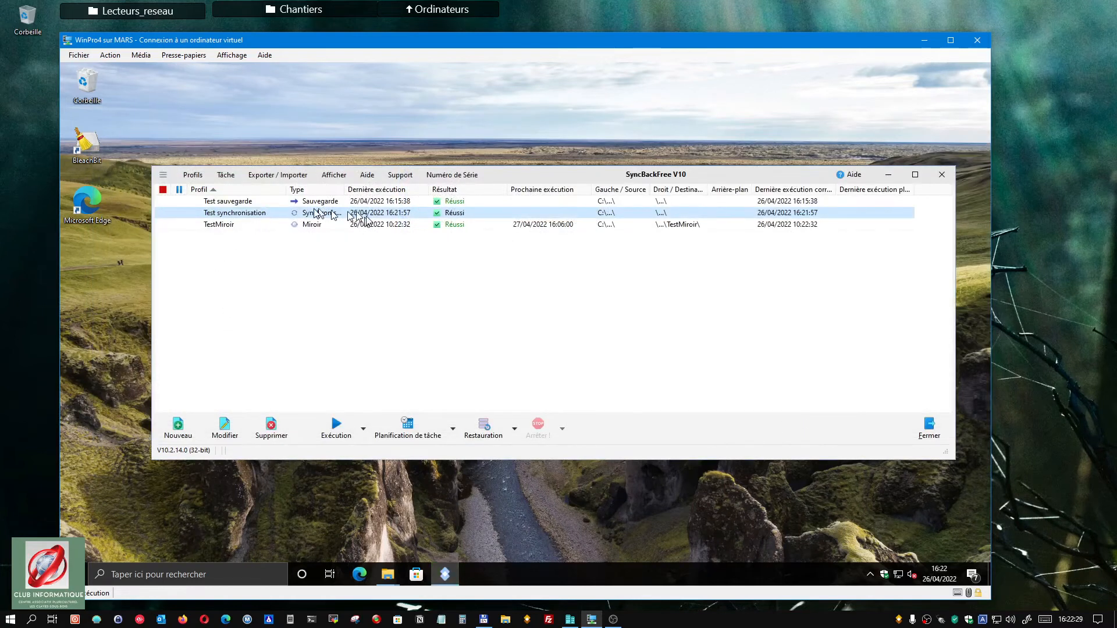
Step: In the Test synchronisation profile's settings, rename the Gauche side as VM and the Droit side as MARS, and save
right_click(293, 219)
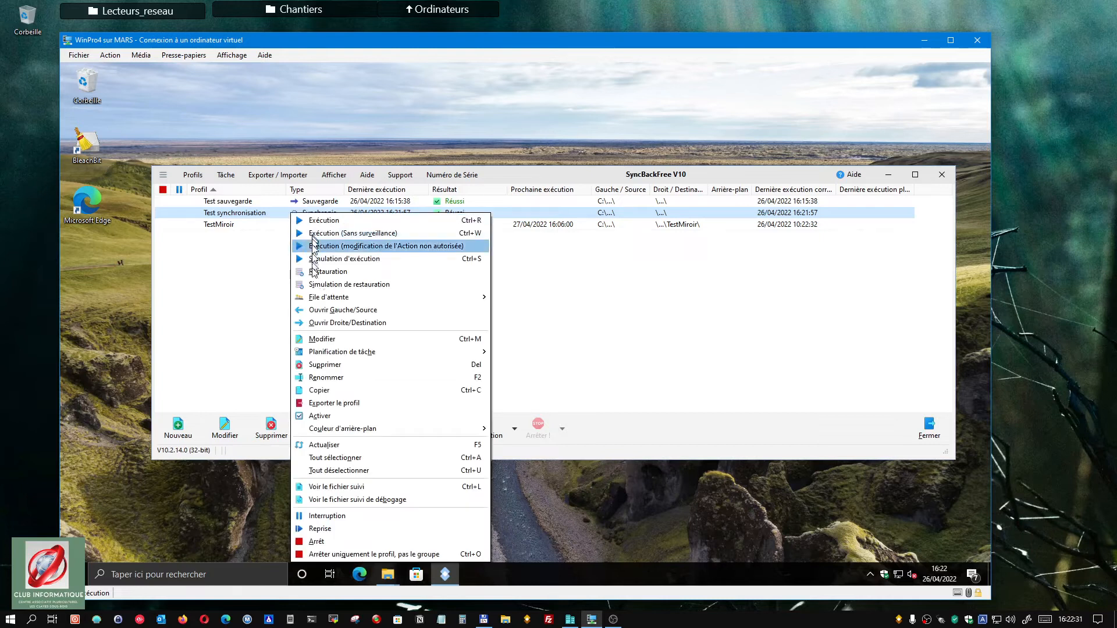
left_click(326, 351)
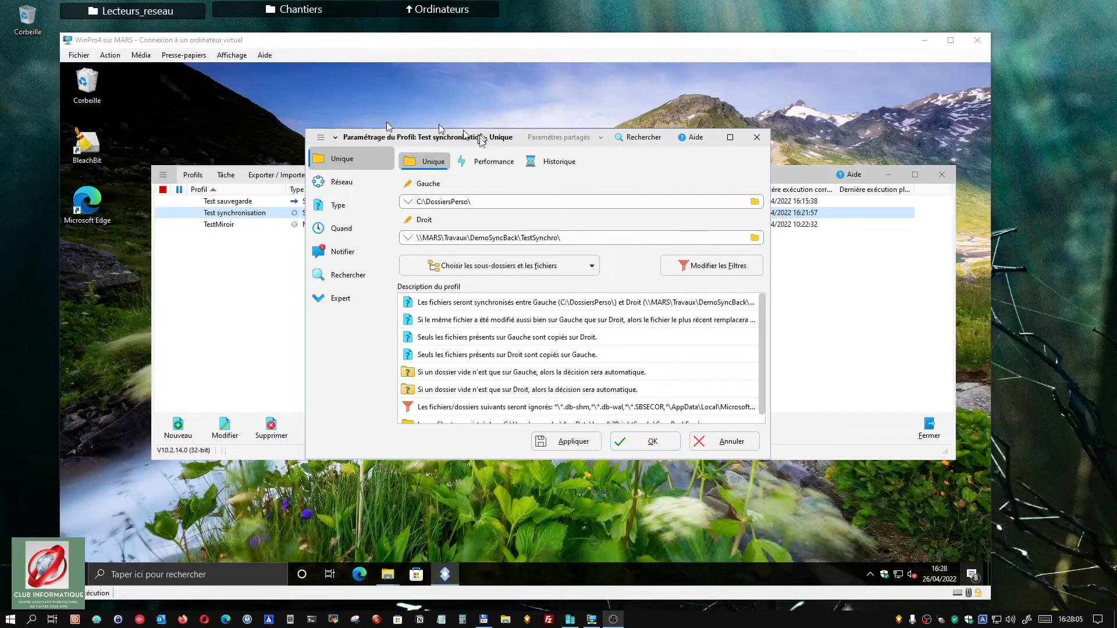
left_click(440, 186)
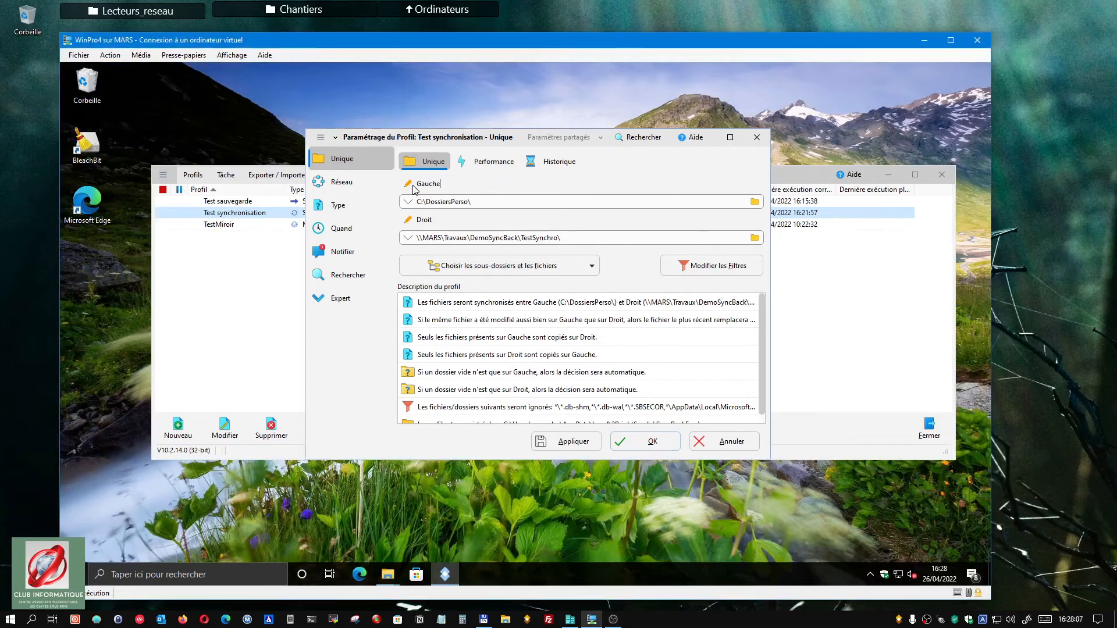
left_click_drag(449, 185, 411, 181)
left_click_drag(434, 221, 402, 221)
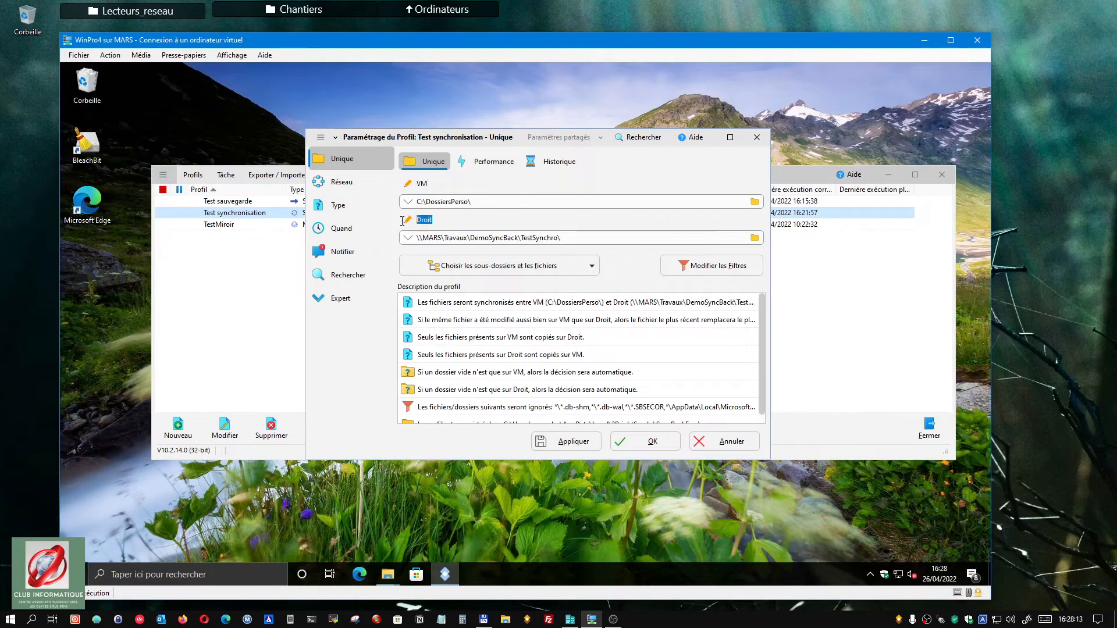
type("MARS")
left_click(635, 443)
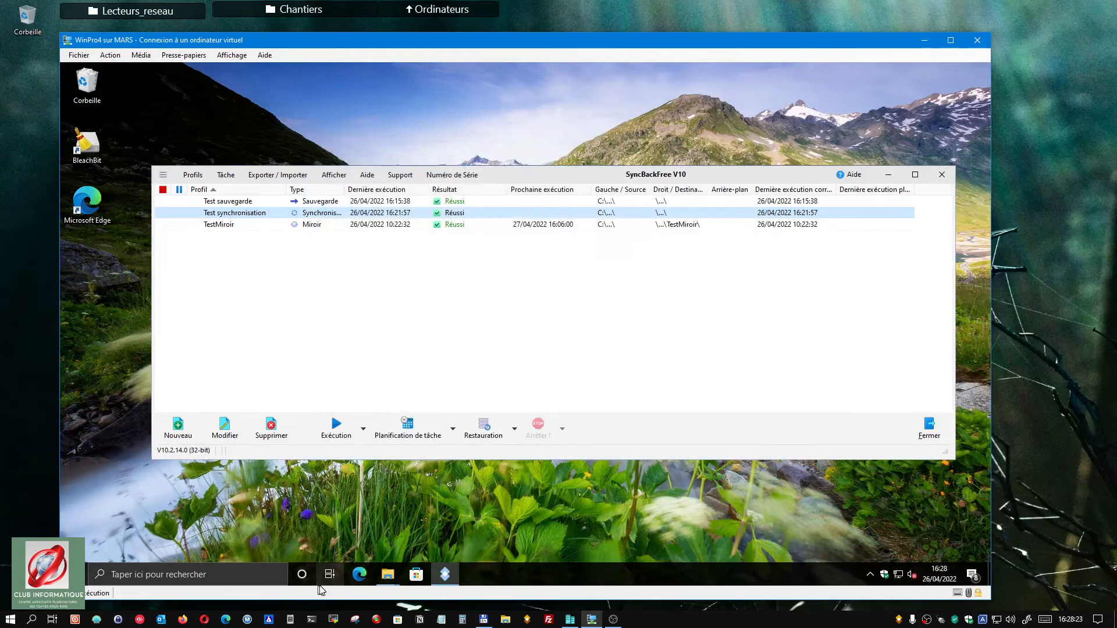
Step: Open Wd0.docx from Dossier1\Documents1, replace a block of its opening text with wsdfqdsfgwdfgwsdf, and save over the original on closing
mouse_move(381, 581)
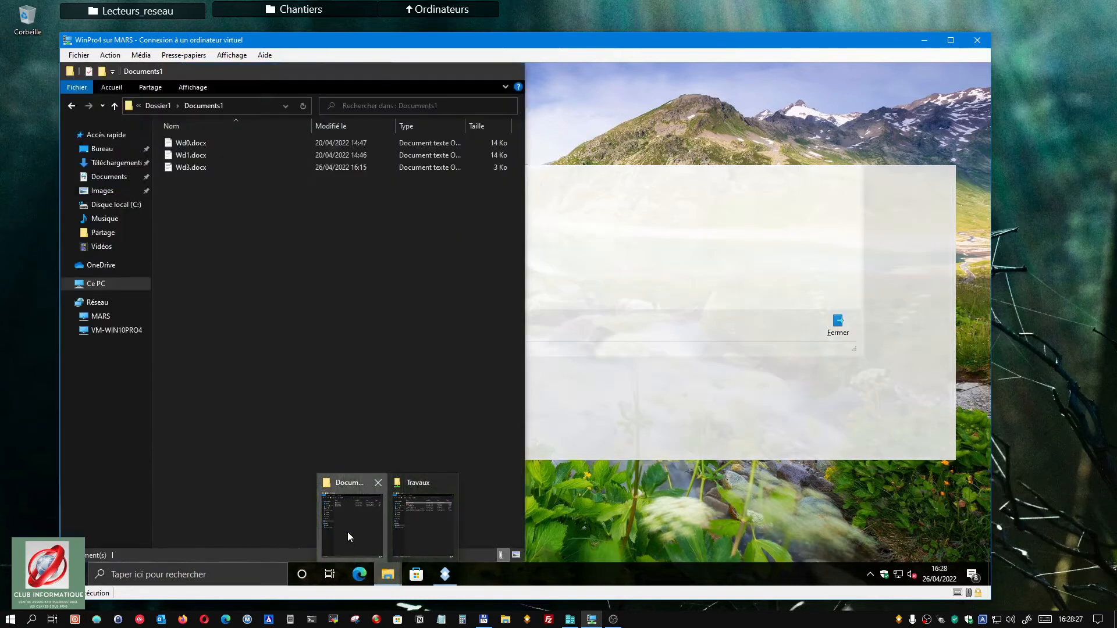
left_click(347, 527)
left_click(184, 156)
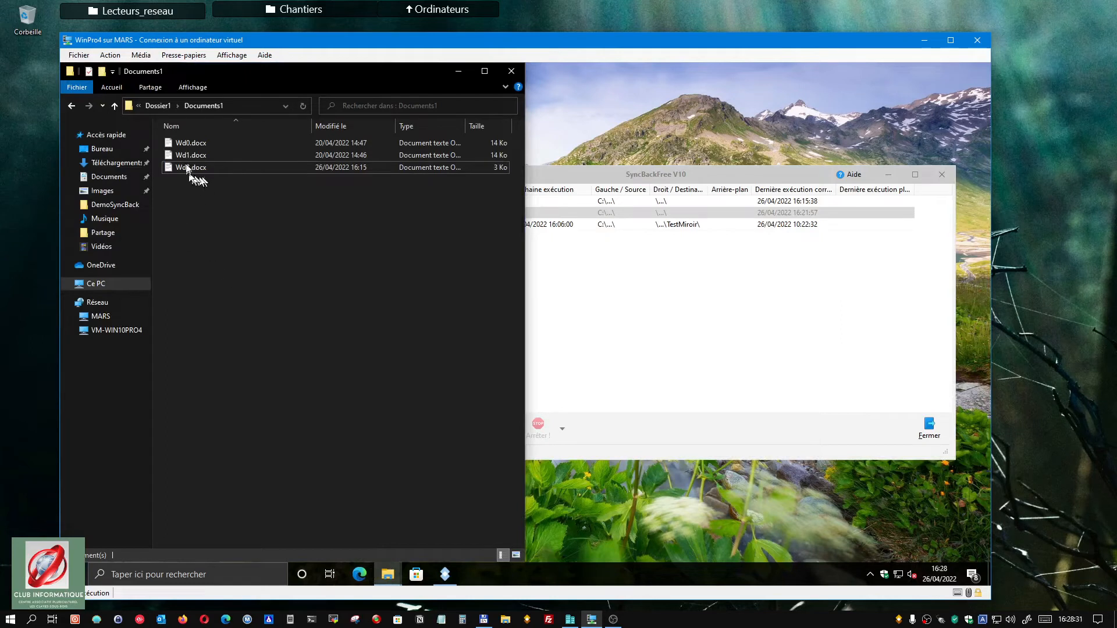
left_click(183, 143)
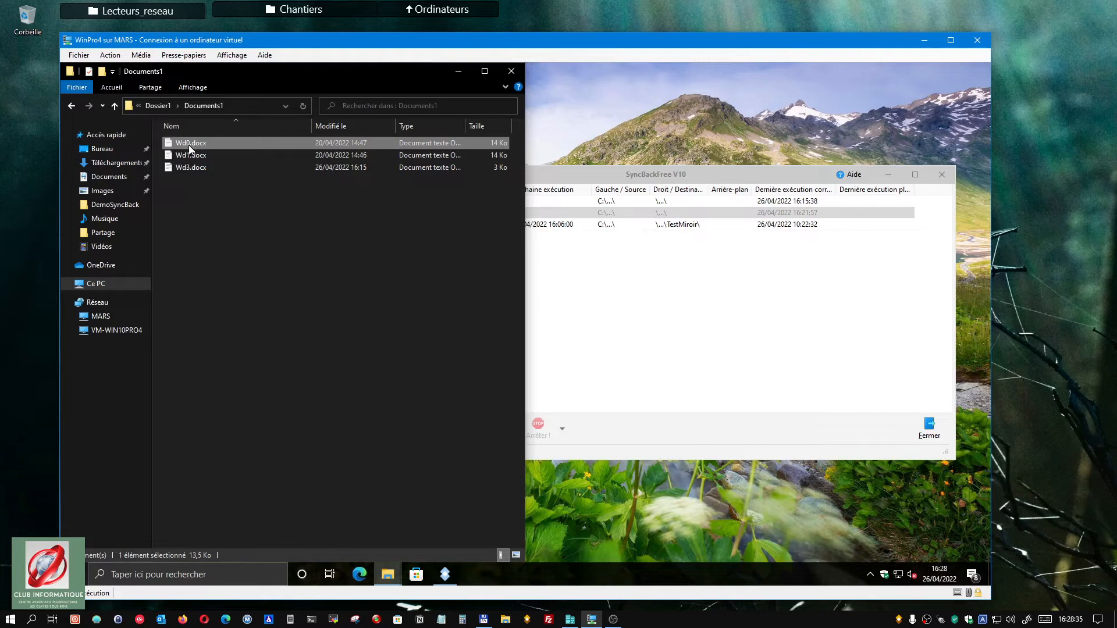
double_click(189, 145)
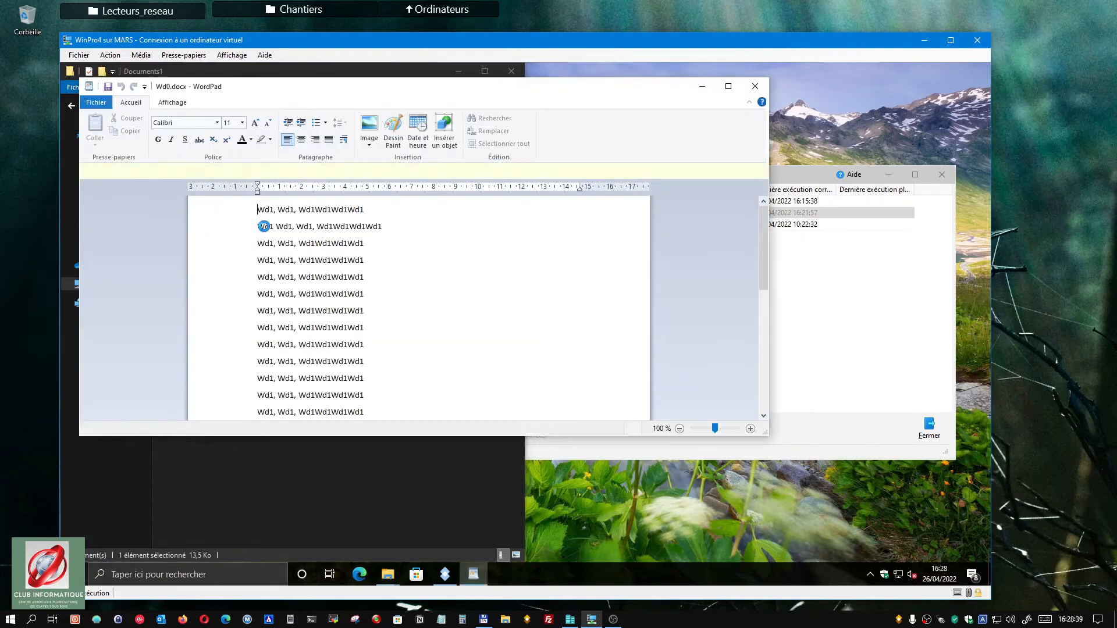
left_click_drag(265, 212, 476, 417)
key("Delete")
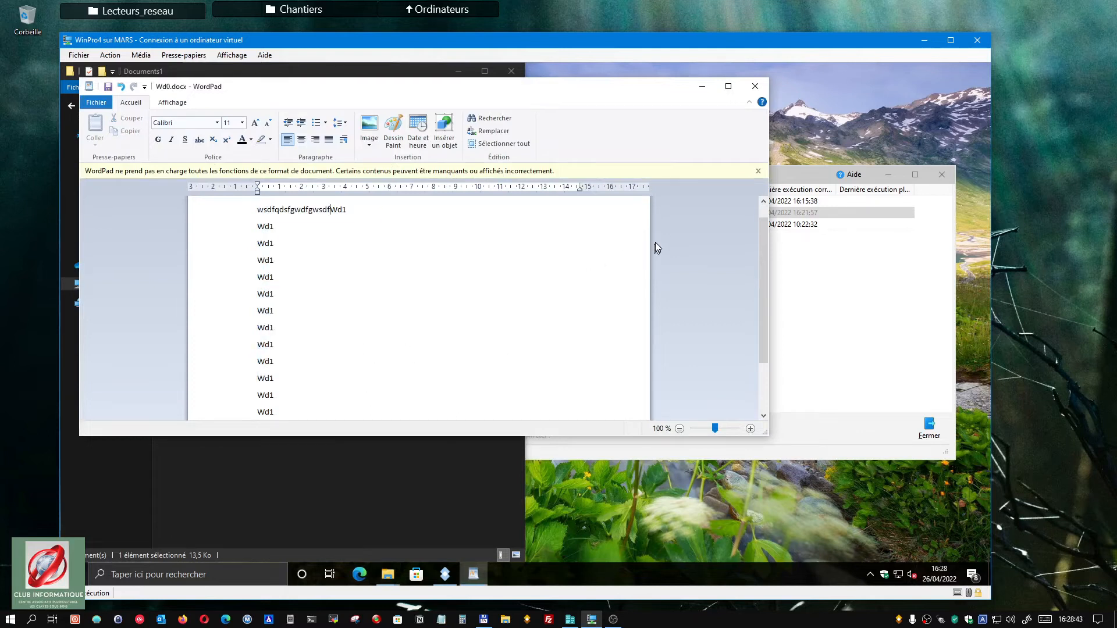
left_click(759, 91)
left_click(359, 274)
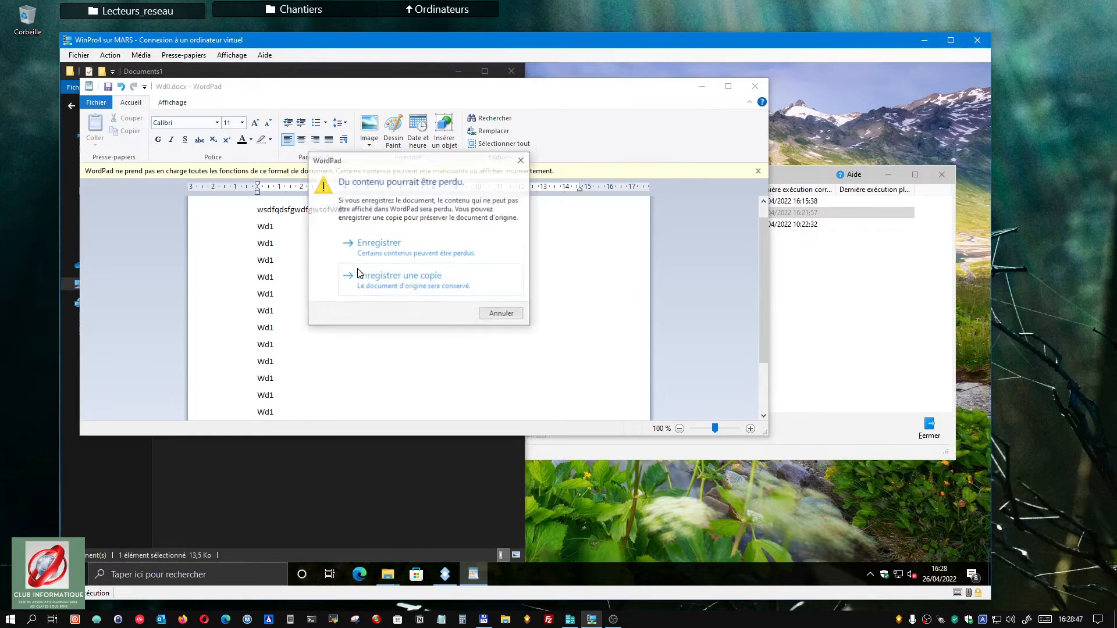
left_click(366, 245)
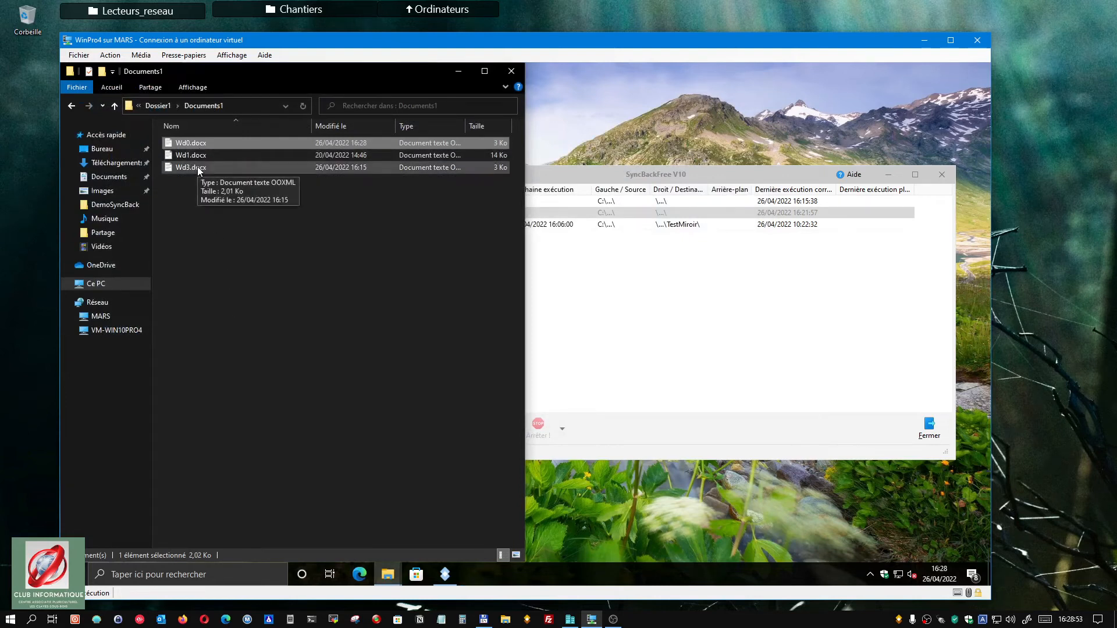
Step: Delete the file Wd3.docx from the Dossier1\Documents1 folder
left_click(197, 168)
right_click(198, 169)
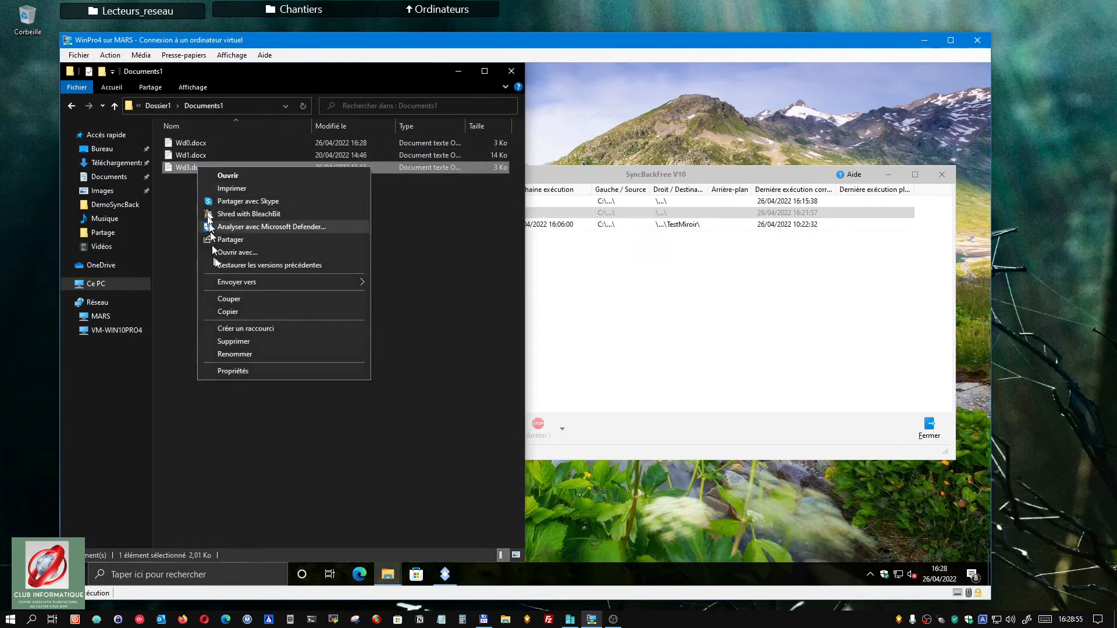
left_click(233, 342)
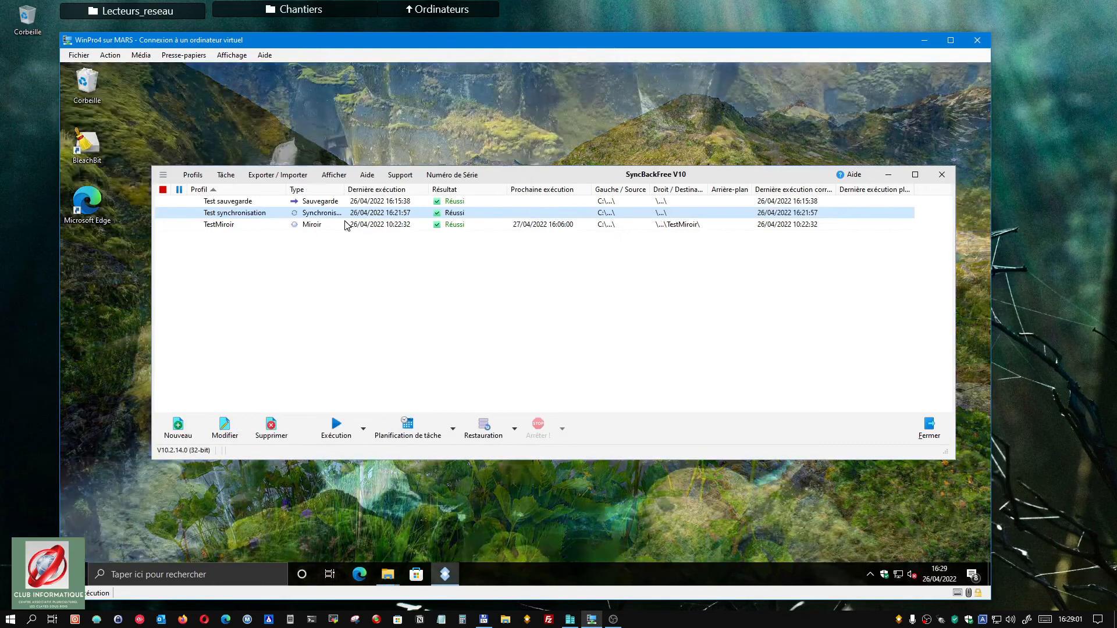
Step: Run the Test synchronisation profile, set the action for Wd3.docx to Sauter, and continue the execution
left_click(337, 428)
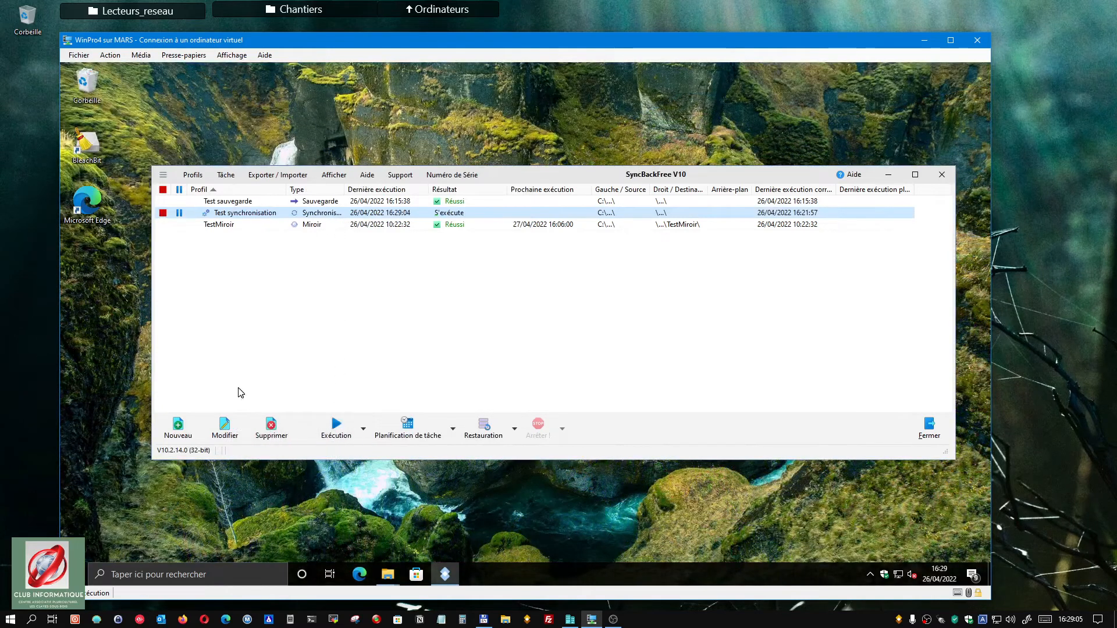
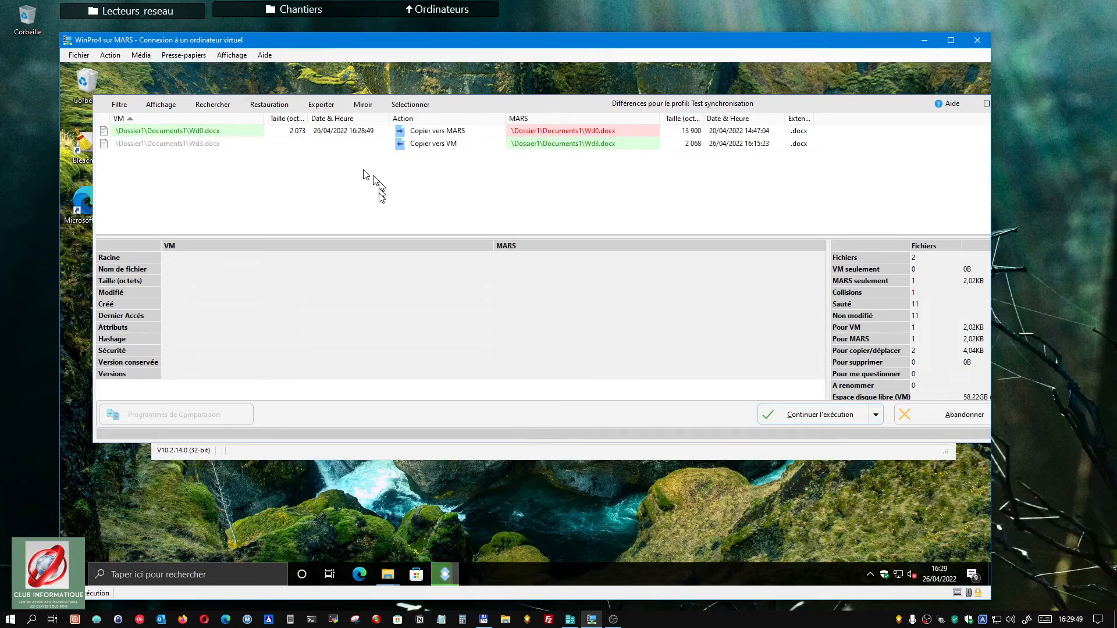
right_click(413, 145)
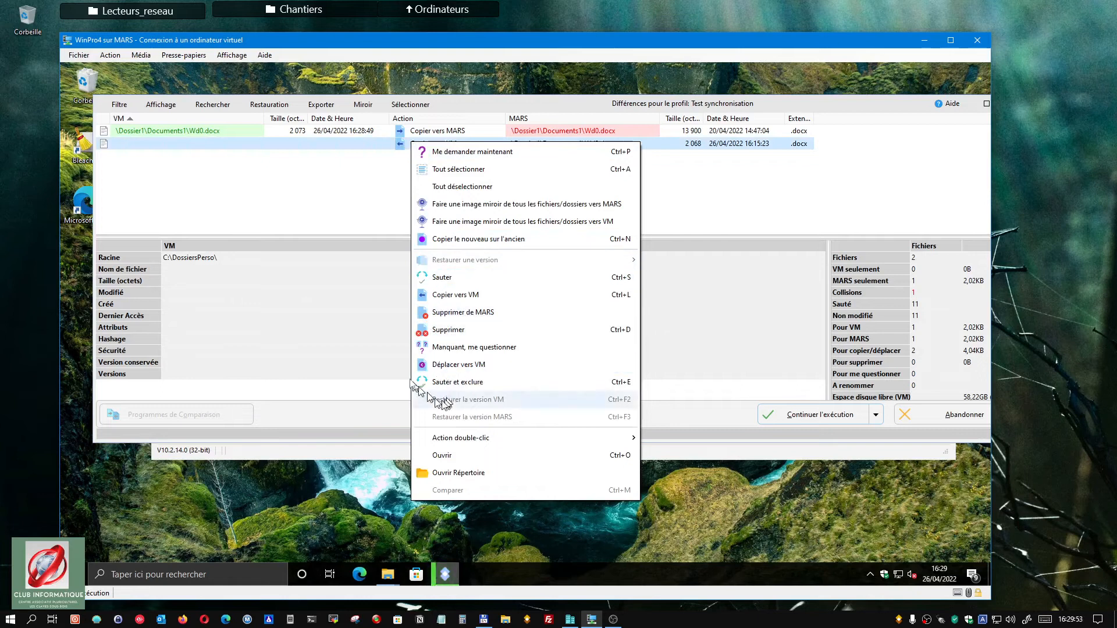
left_click(440, 280)
left_click(807, 414)
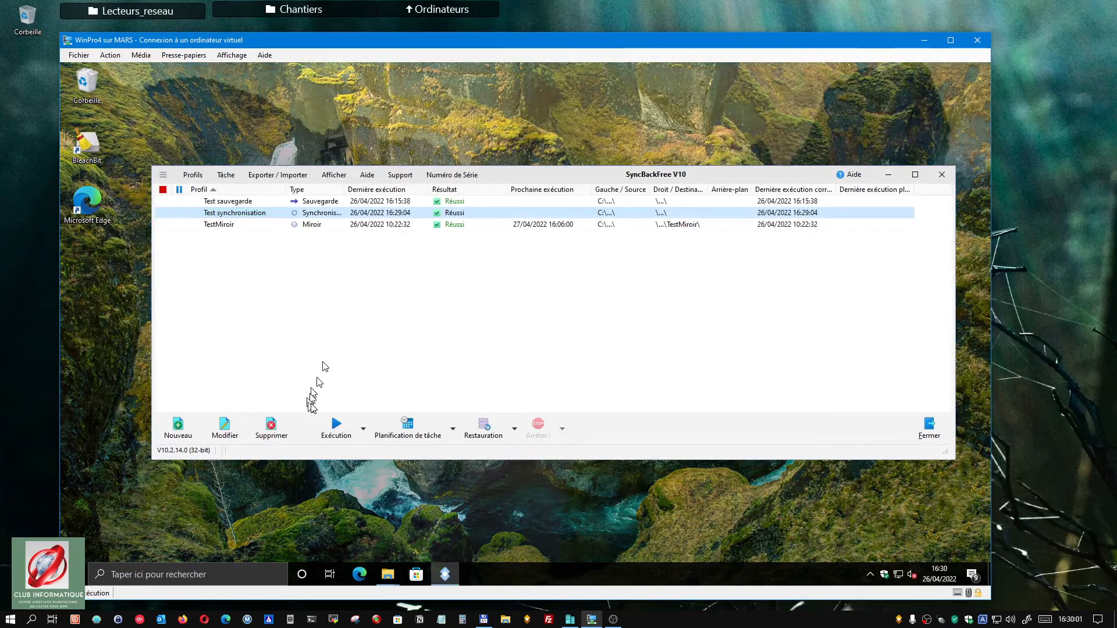
Step: Run Test synchronisation again and continue the execution, keeping the Copier vers VM action for Wd3.docx
left_click(336, 428)
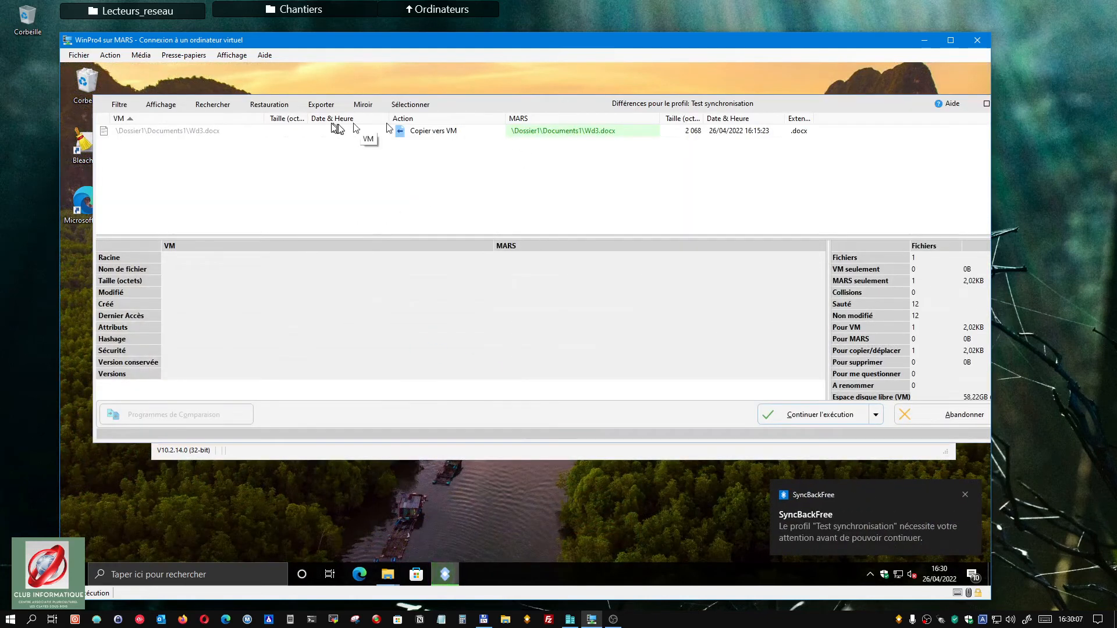
left_click(451, 138)
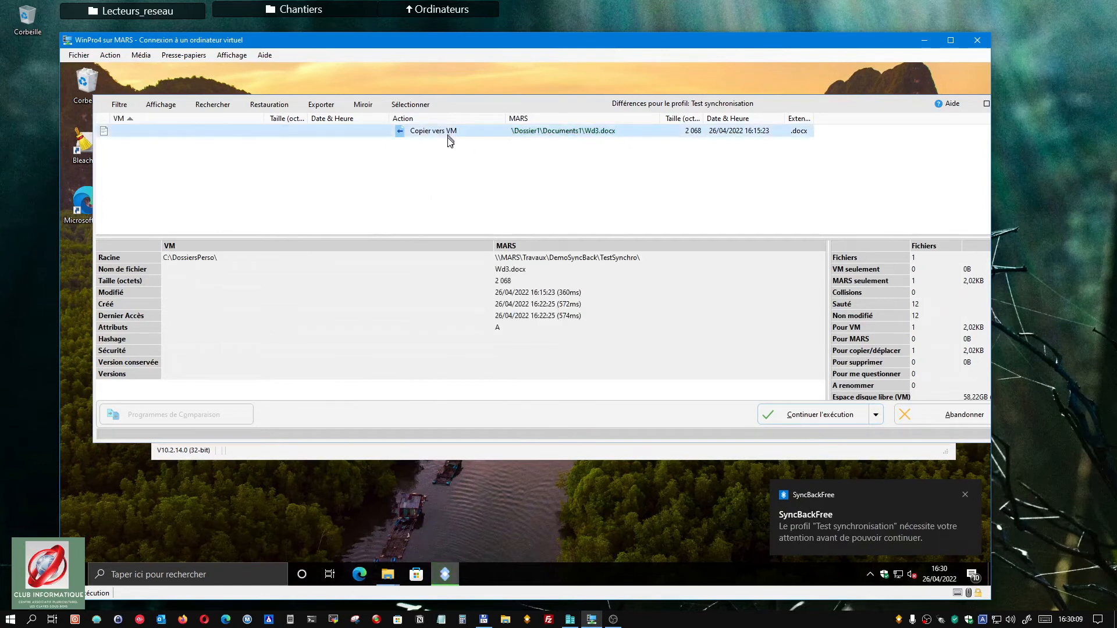
left_click(795, 420)
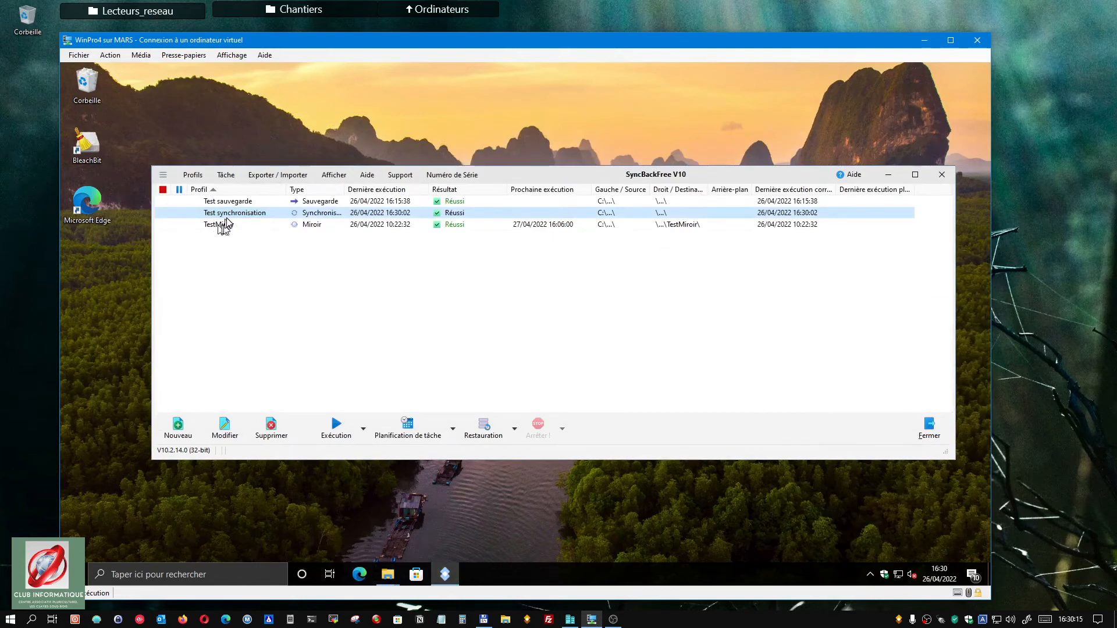
Step: Examine the Test synchronisation profile's expert file decisions, including the options for files modified on both sides, and leave without saving
right_click(212, 215)
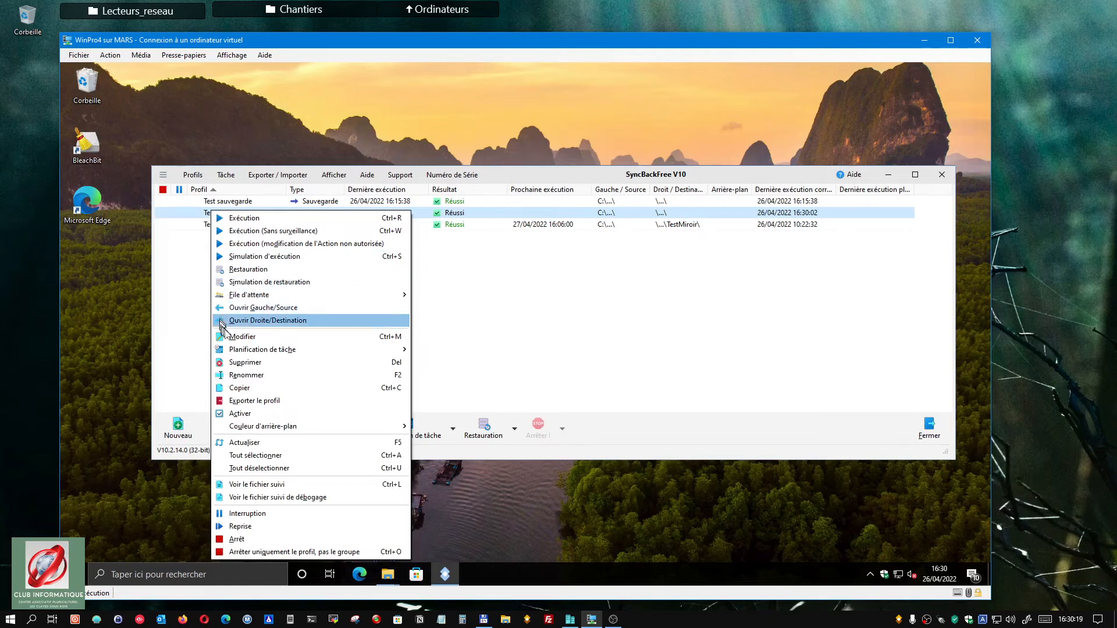
left_click(230, 336)
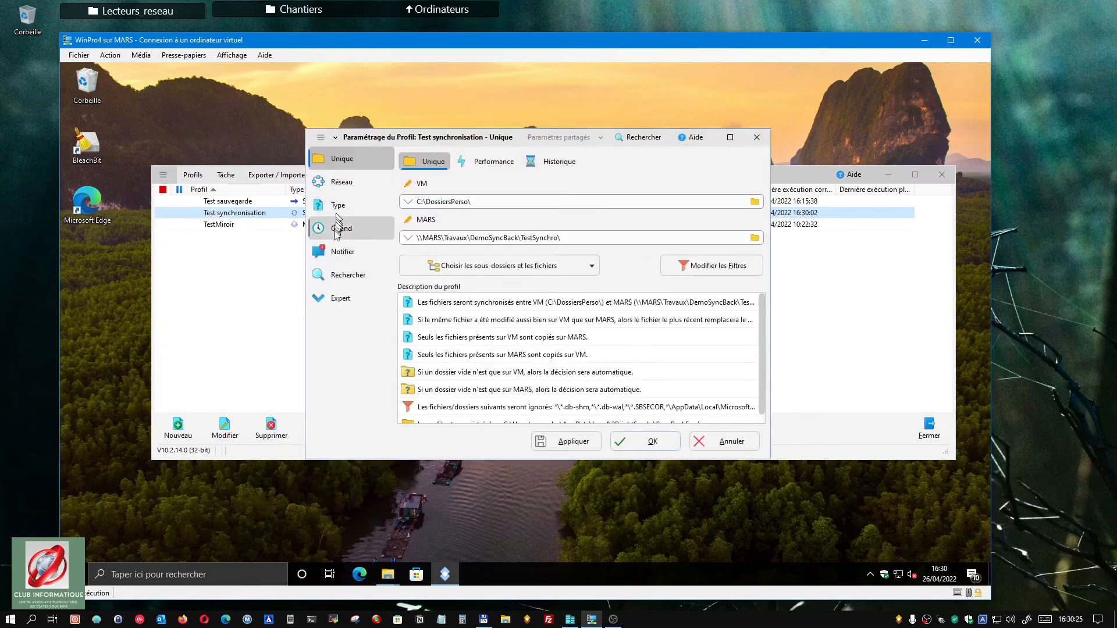
left_click(342, 299)
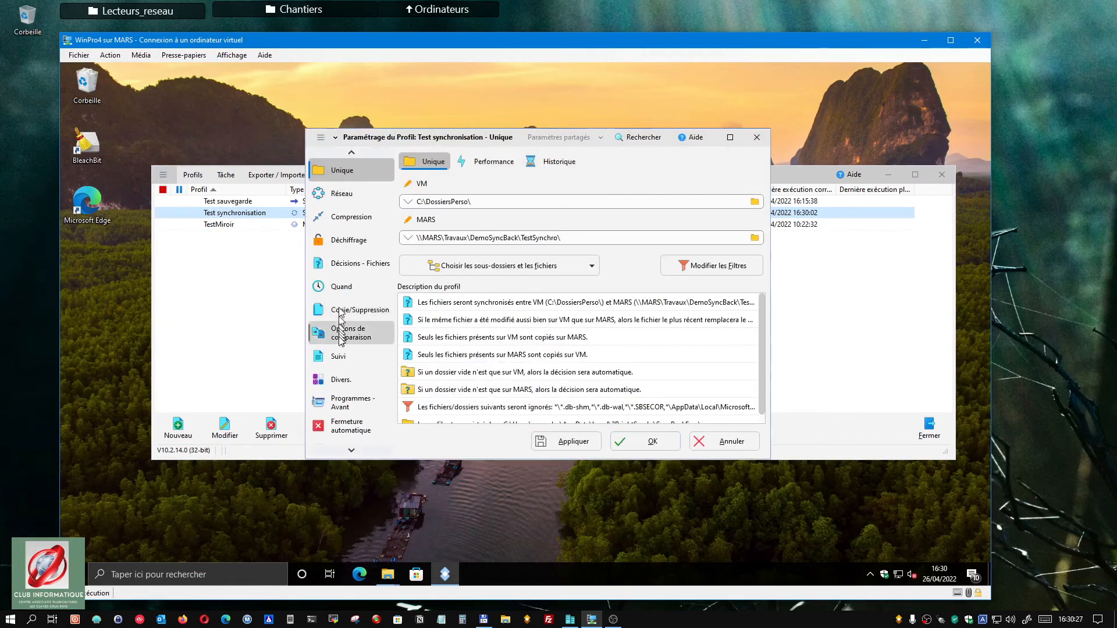
left_click(365, 263)
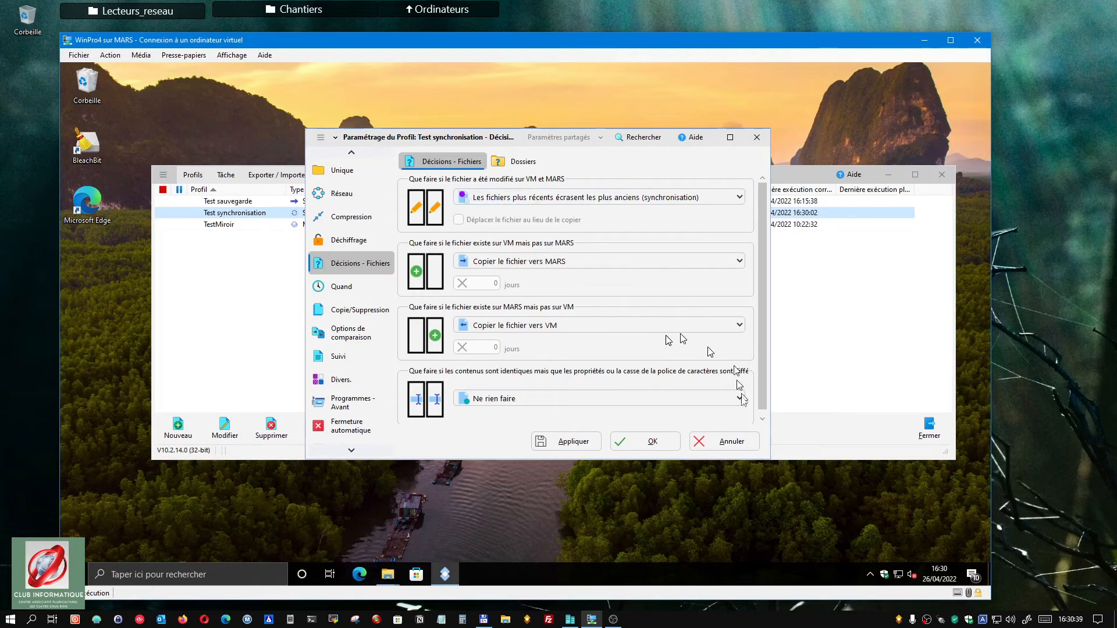
left_click(626, 198)
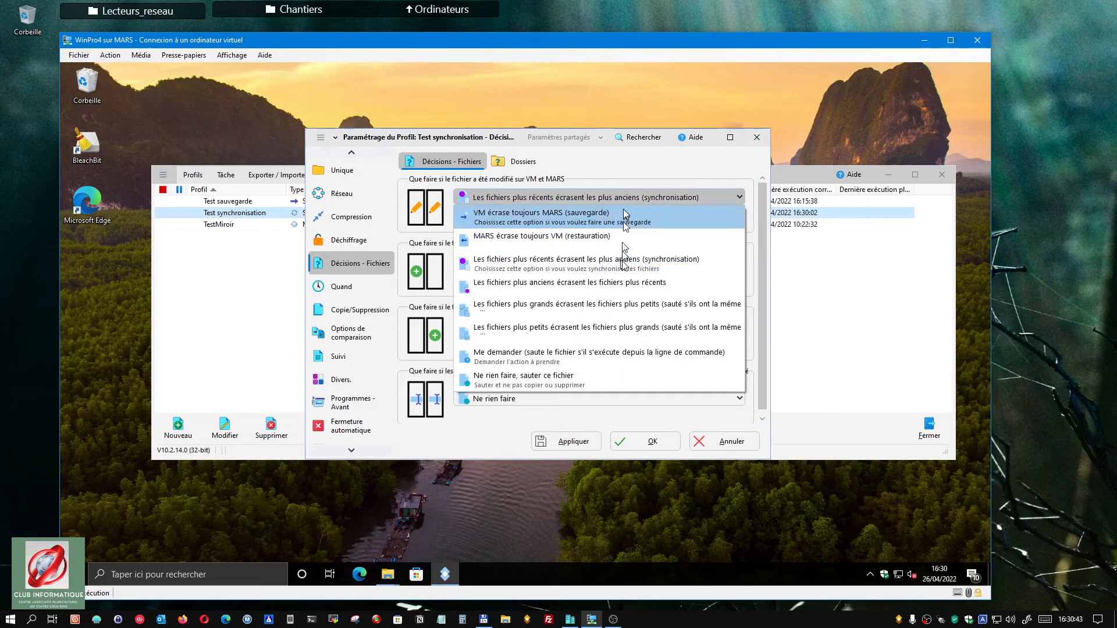
left_click(633, 165)
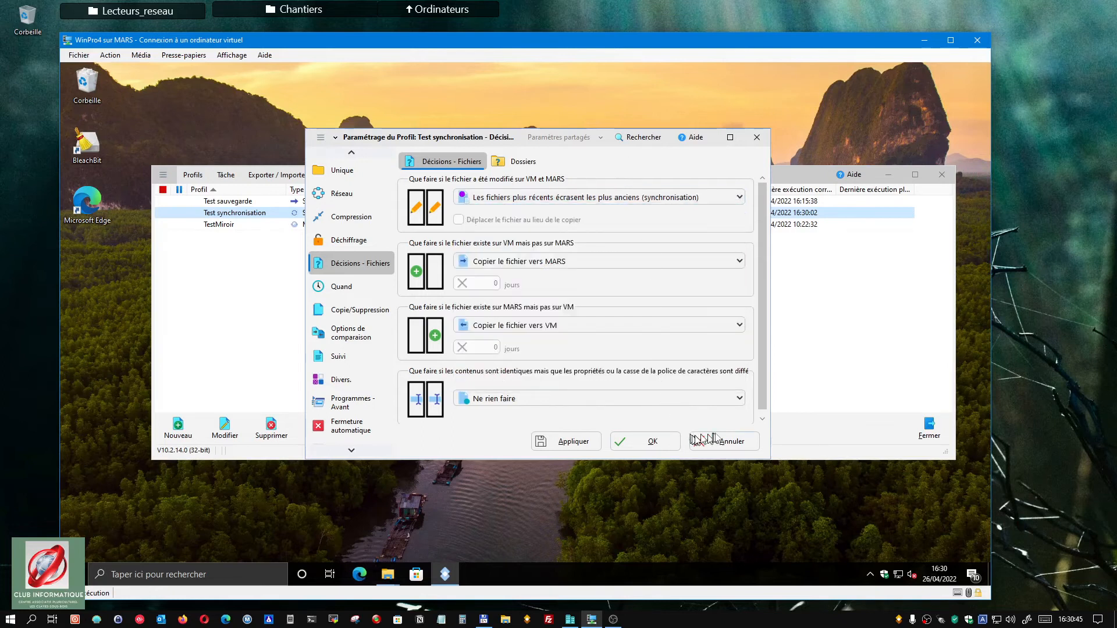
left_click(720, 444)
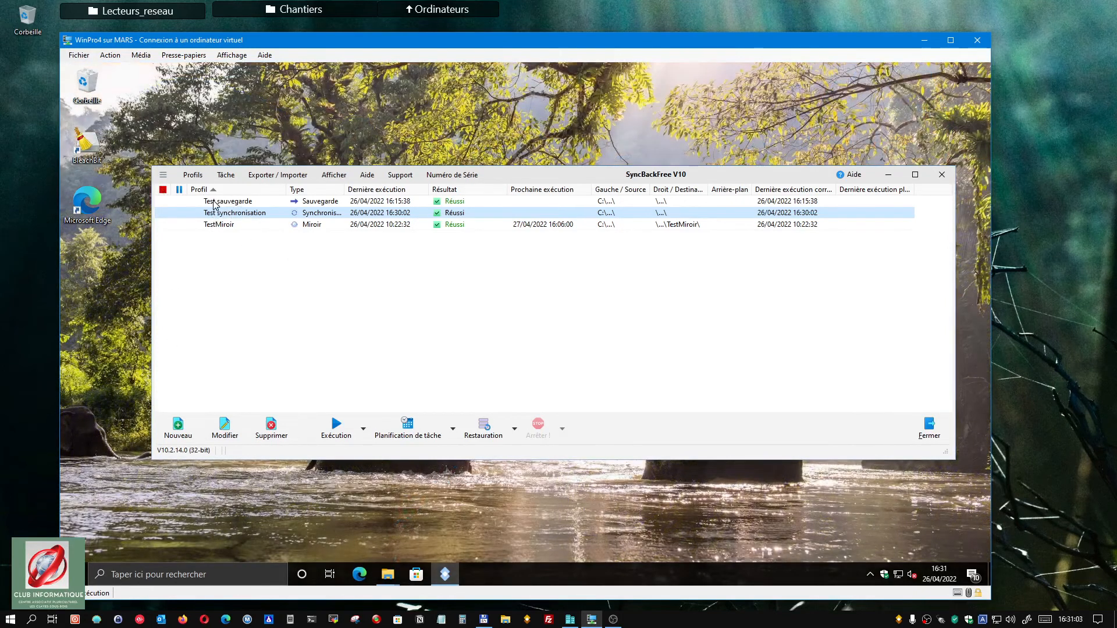
Step: Switch to SyncBackPro and expand the groups 4 - MARS sur Ordinateurs and 6 - JANUS sur FANTEC to examine their profiles
left_click(900, 619)
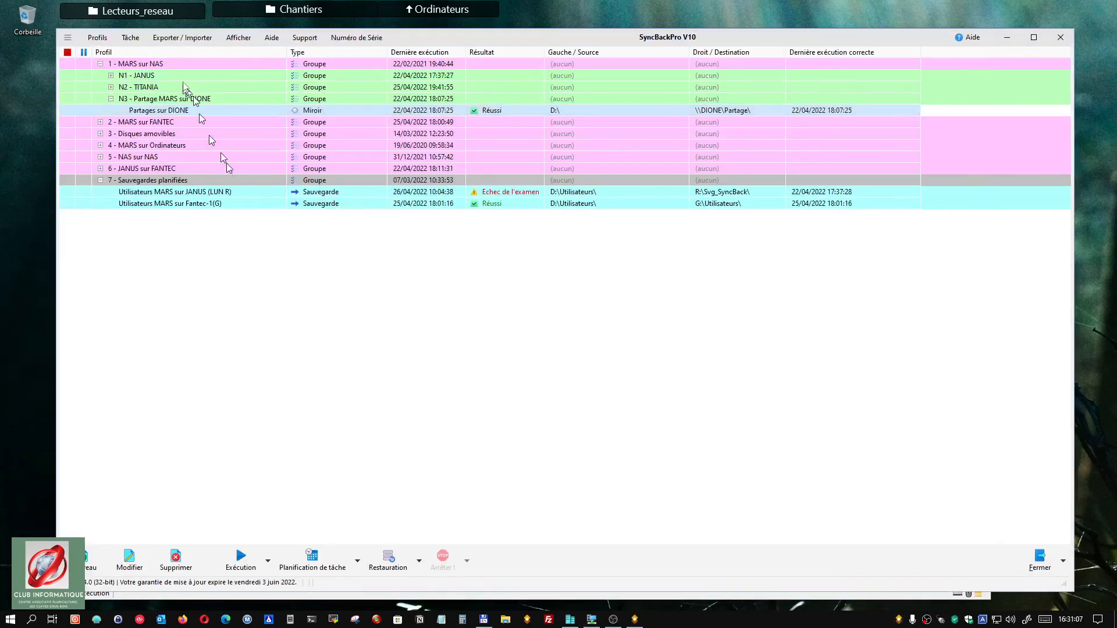
left_click(100, 146)
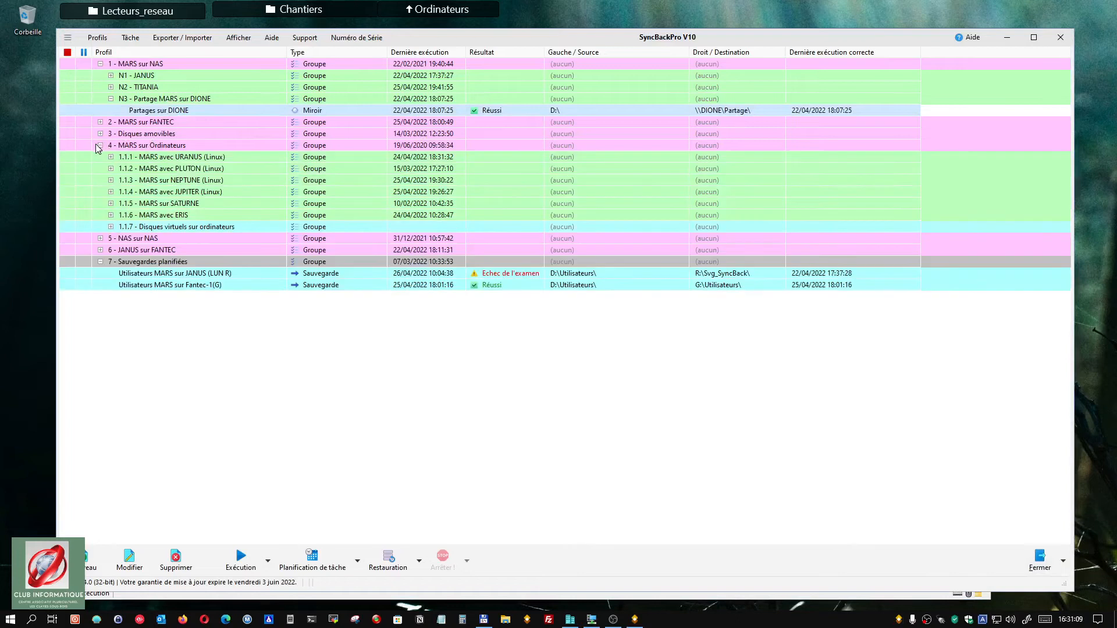
left_click(100, 250)
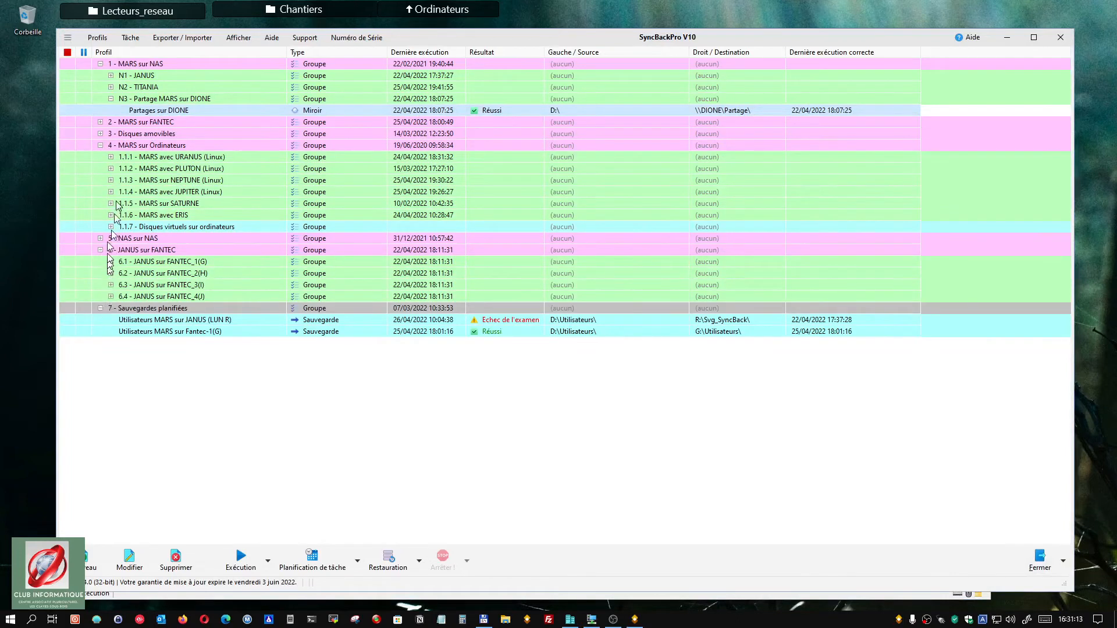
Step: Expand the N2 - TITANIA group to examine its synchronisation profiles, and return to SyncBackFree in the virtual machine
left_click(111, 87)
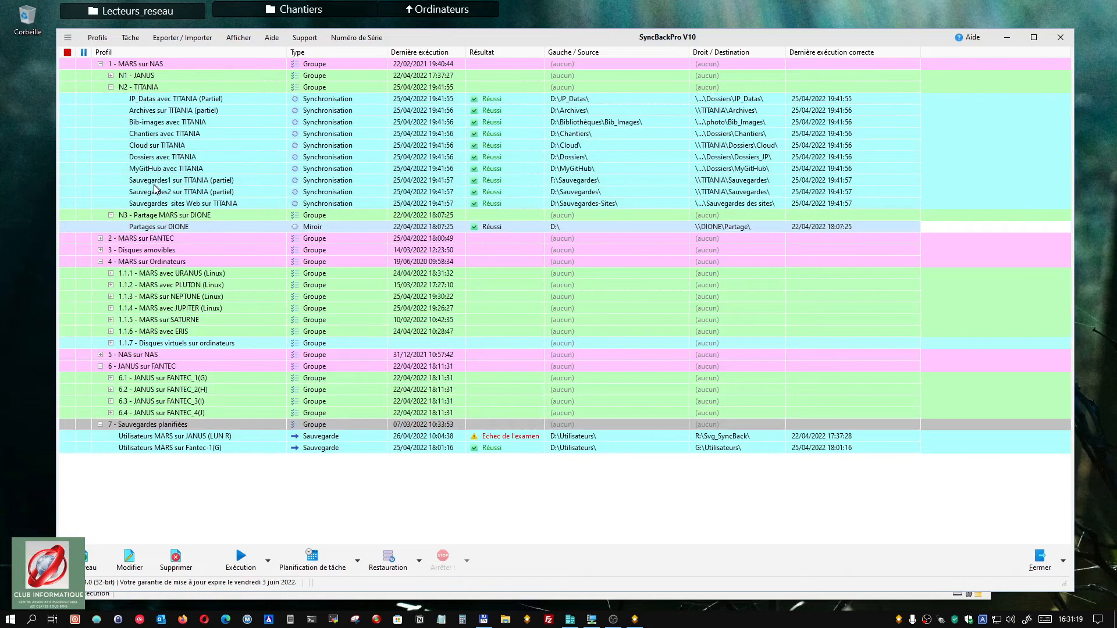
left_click(1006, 42)
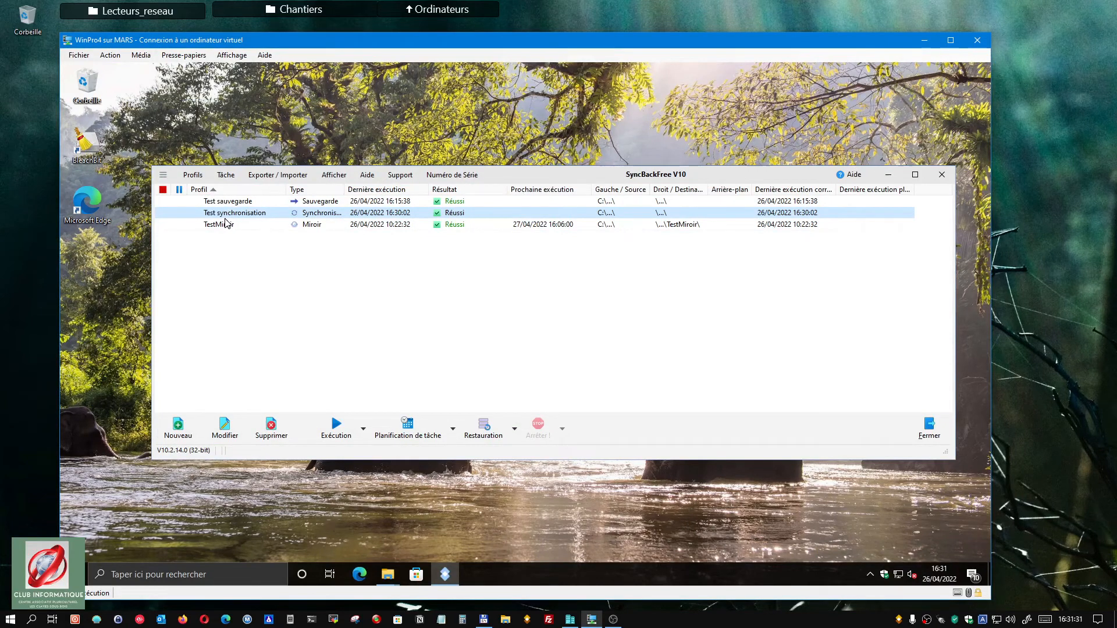
Step: Create a new profile group named GRoupe Svg et Miroir and continue to its settings
left_click(178, 436)
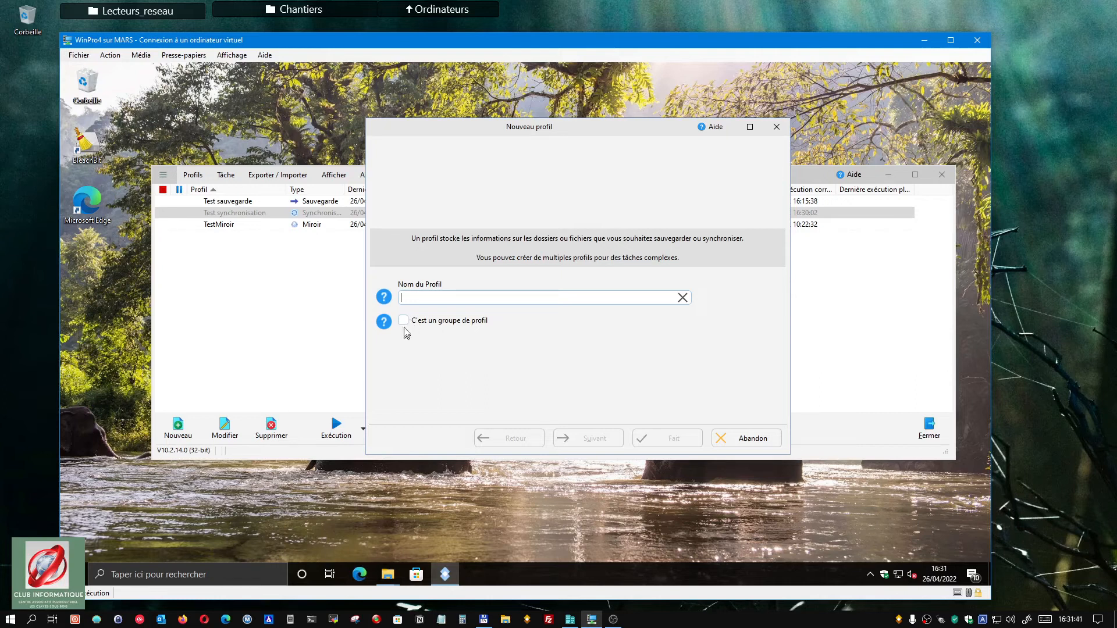
key("Tab")
left_click(403, 297)
type("GR")
type("oupe Svg")
type("et Miroir")
left_click(606, 447)
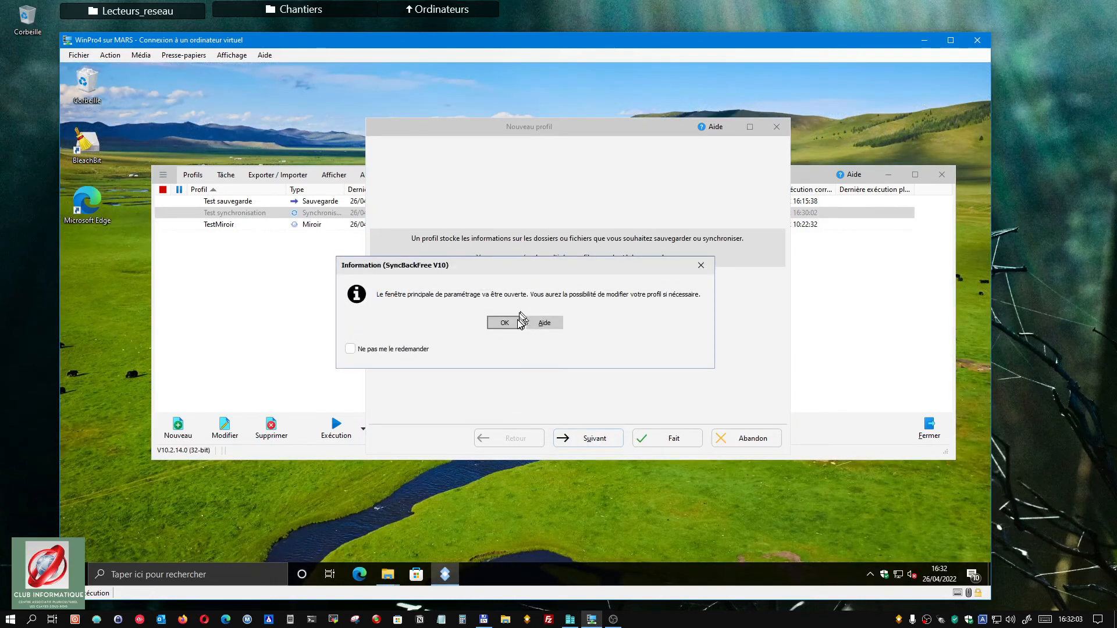
left_click(506, 323)
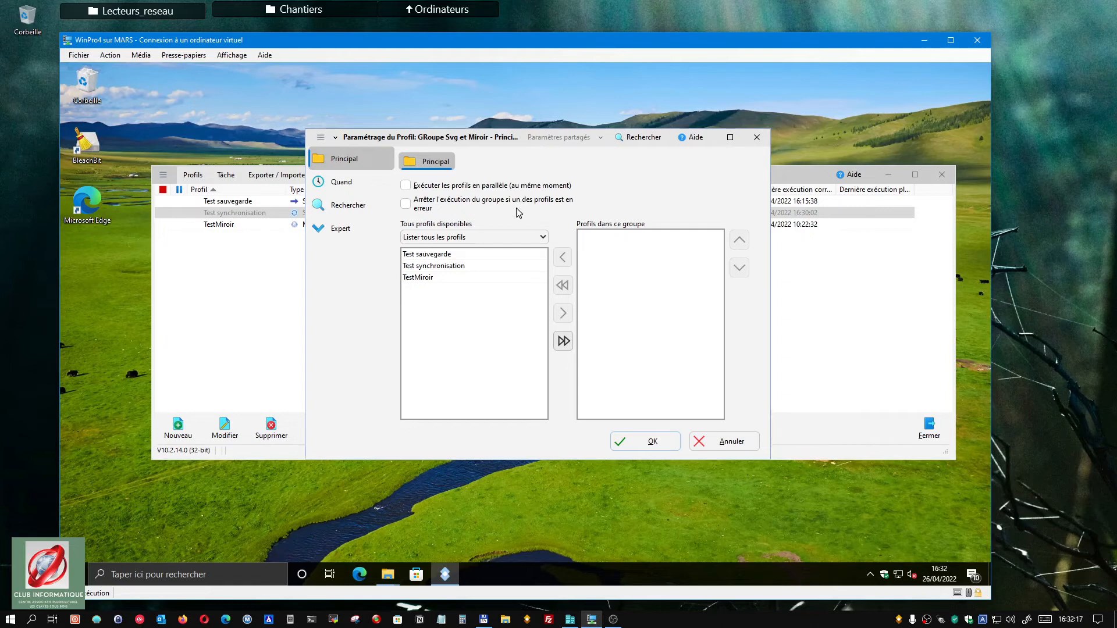
Step: Add Test sauvegarde and TestMiroir, in that order, to the group and save it without a simulated run
left_click(443, 255)
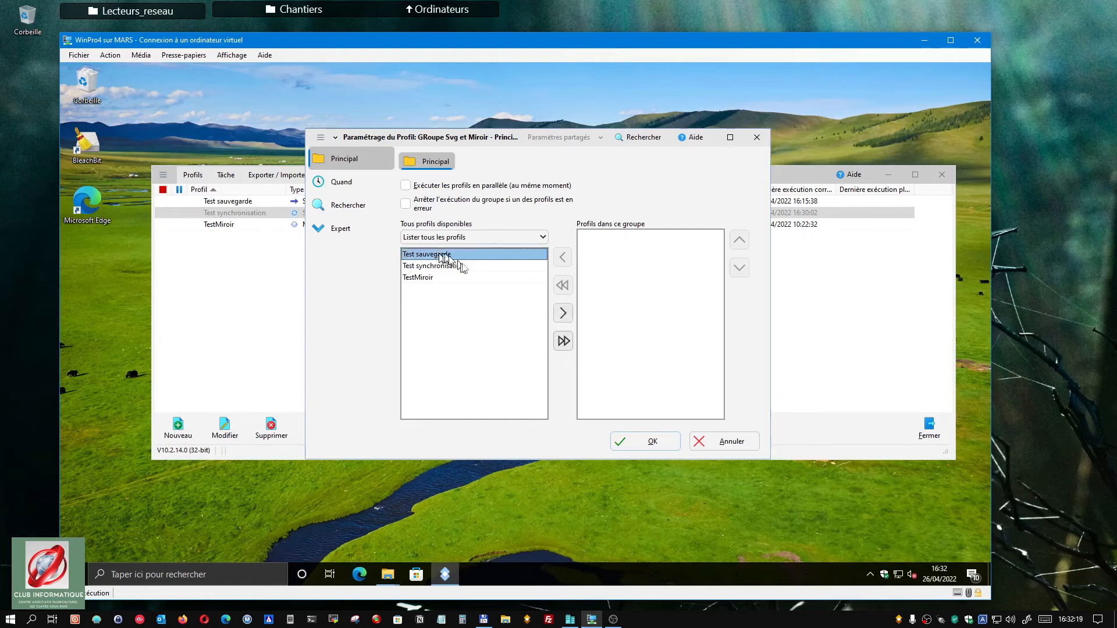
left_click(562, 313)
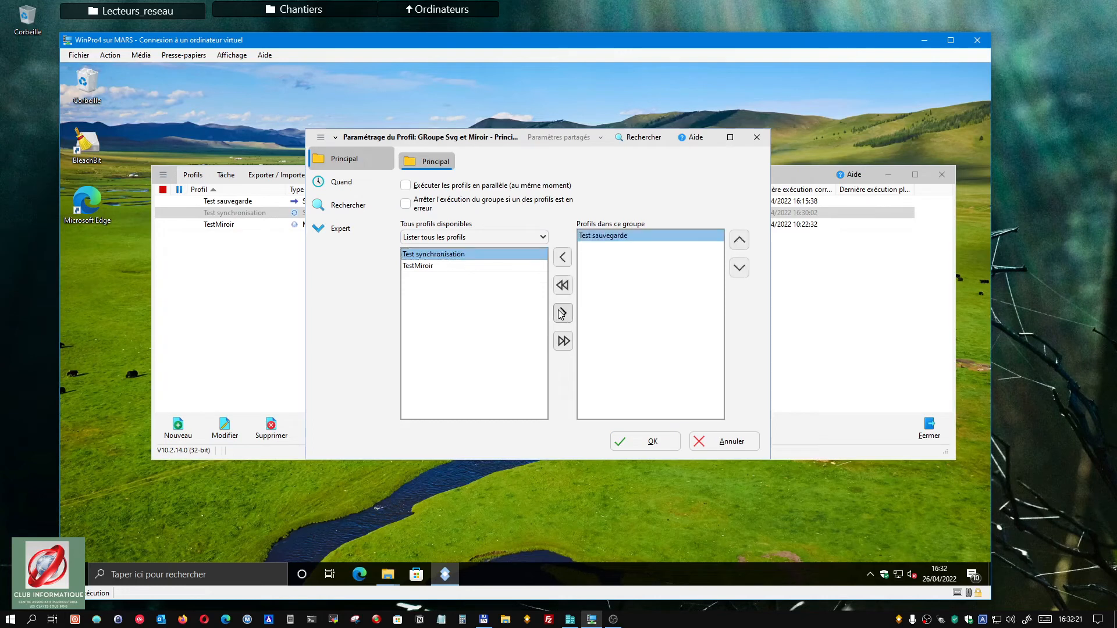
left_click(437, 266)
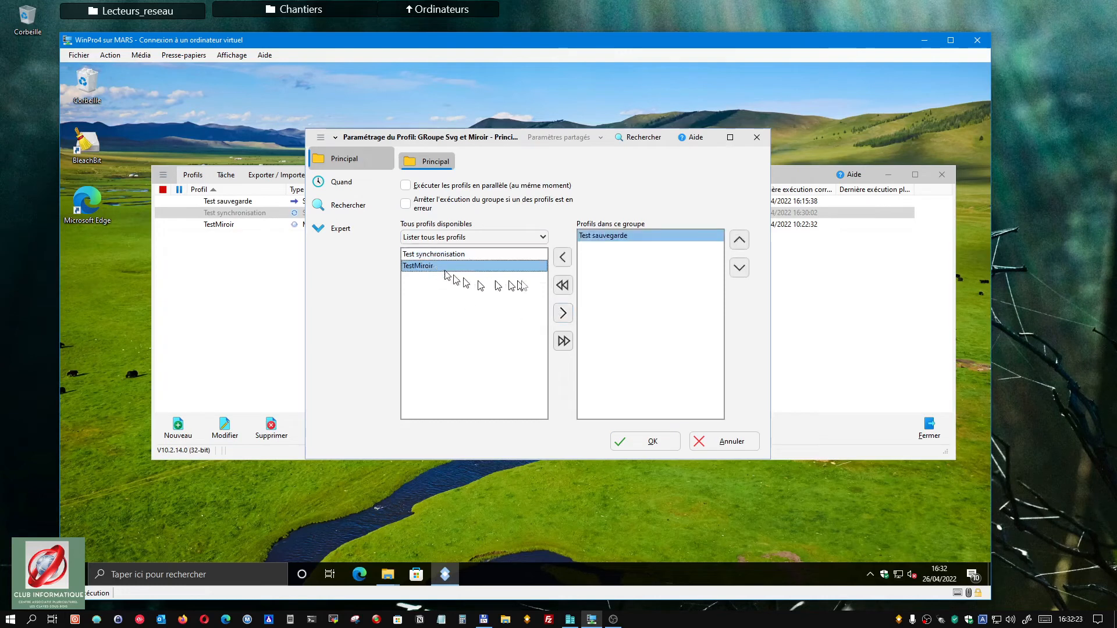
left_click(562, 313)
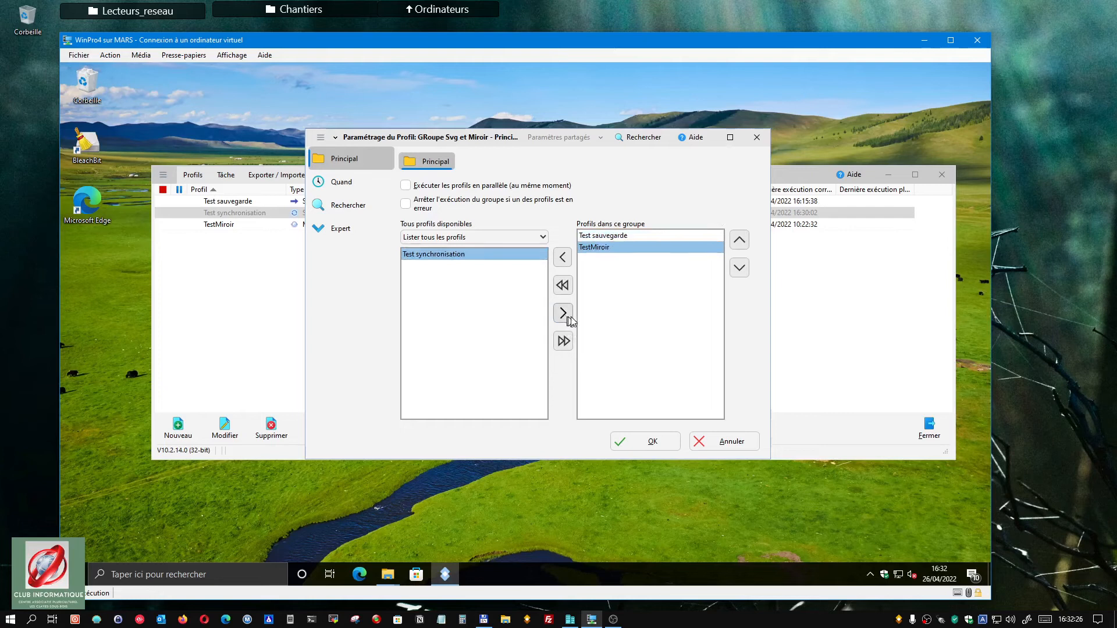
left_click(739, 240)
left_click(739, 268)
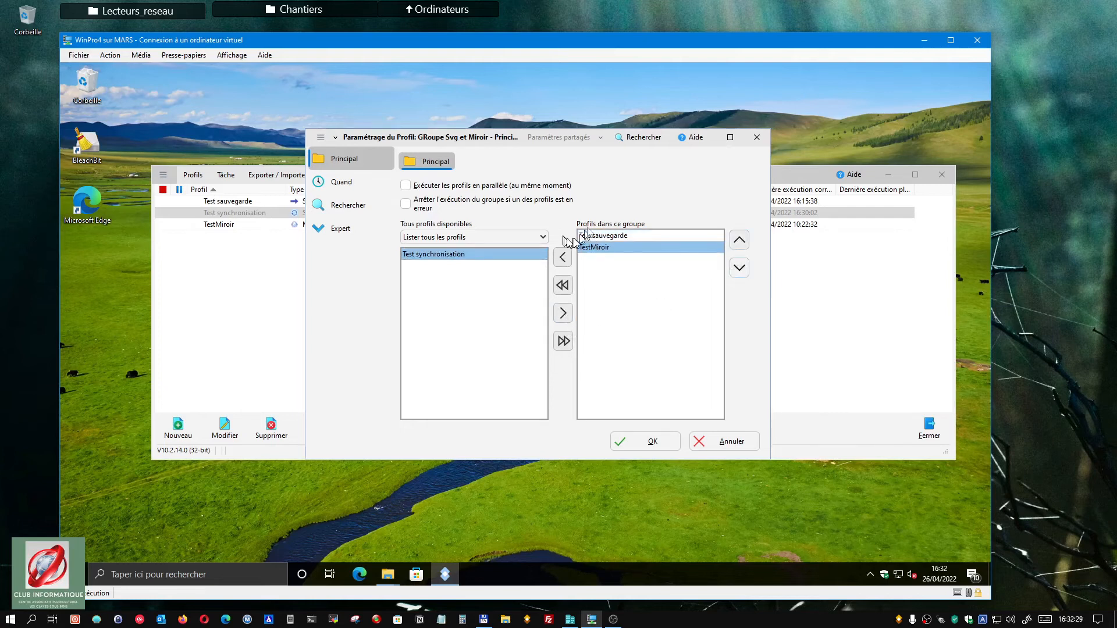
left_click(654, 440)
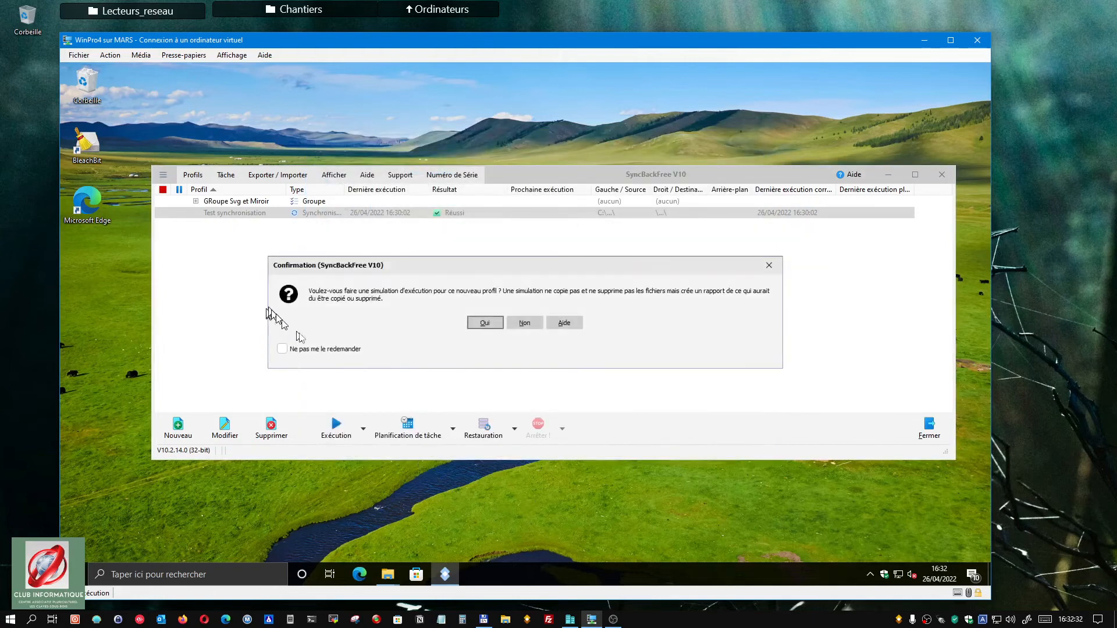
left_click(529, 326)
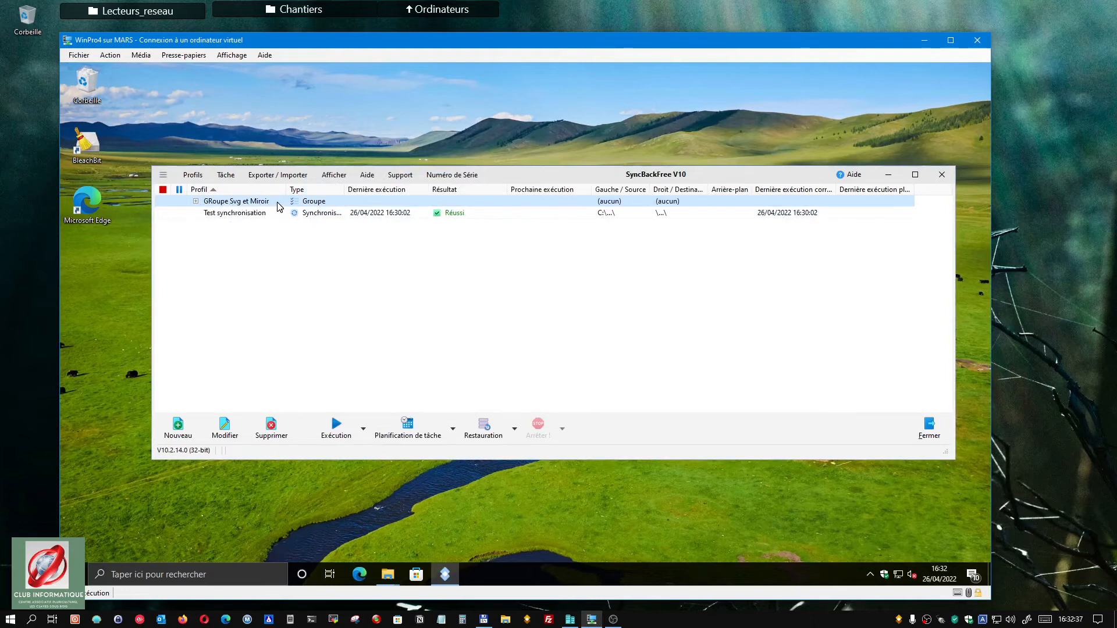
Step: Expand GRoupe Svg et Miroir and run its Test sauvegarde profile, keeping the Copier vers MARS action for Wd0.docx
left_click(196, 201)
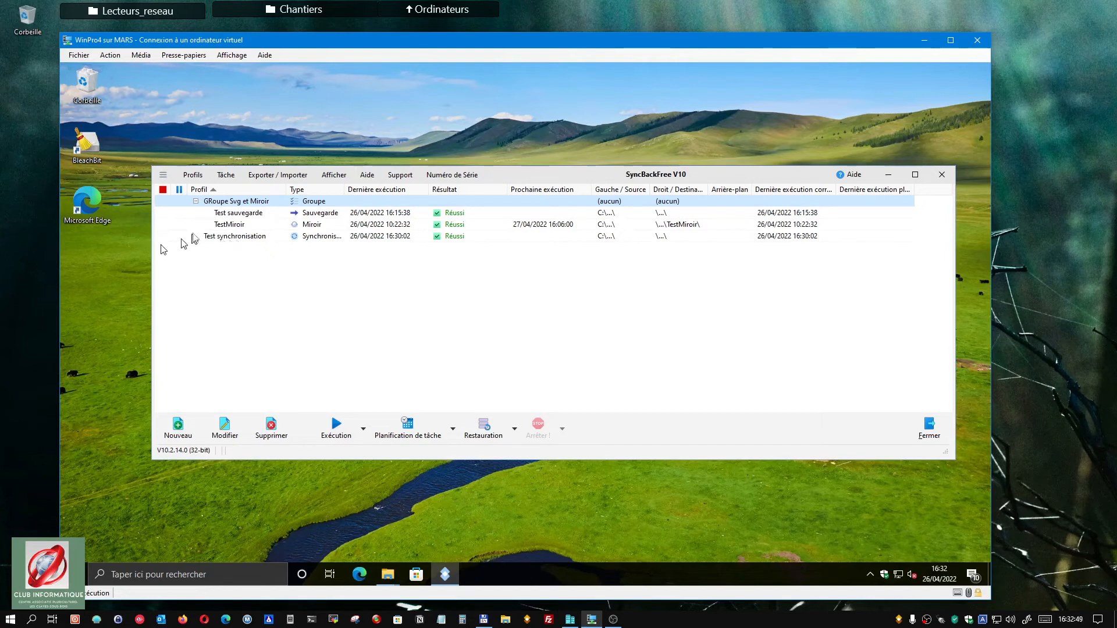
left_click(196, 201)
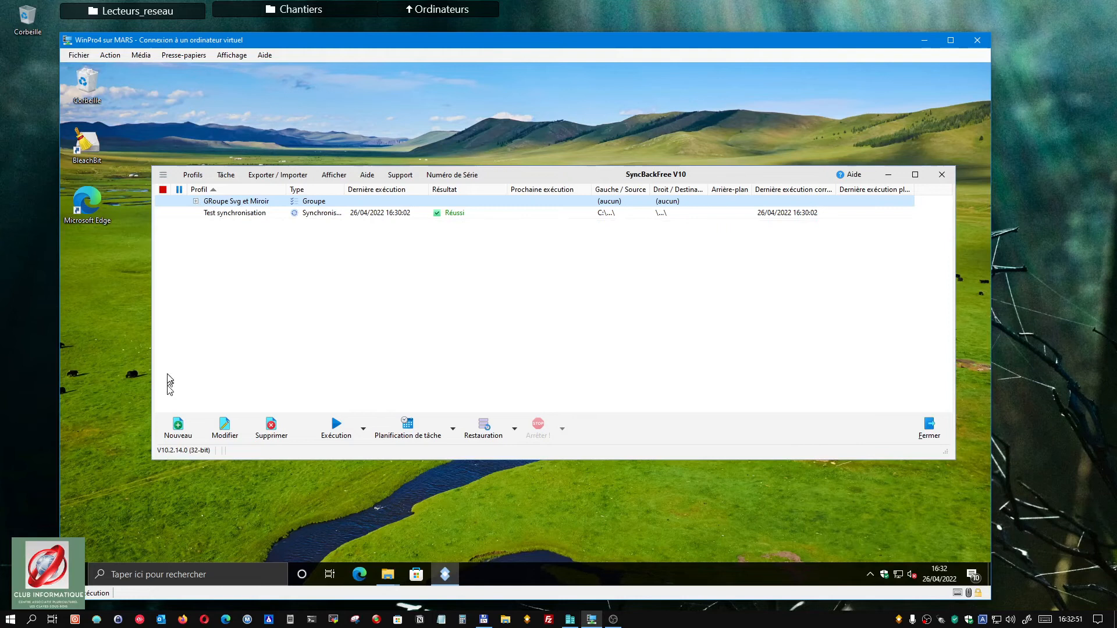
left_click(196, 202)
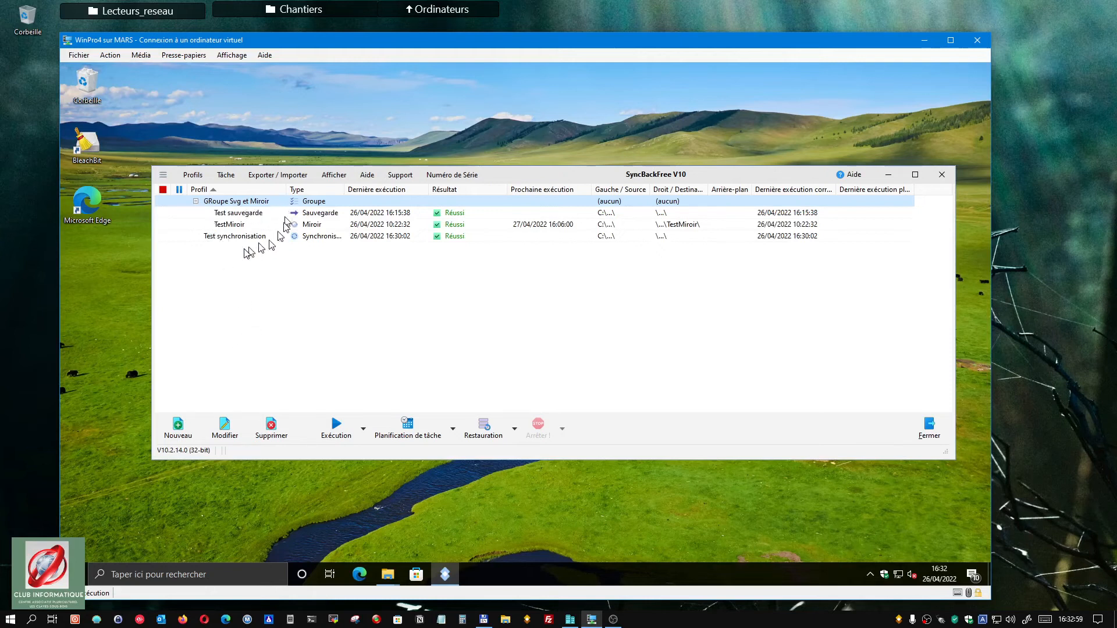
left_click(243, 217)
right_click(246, 215)
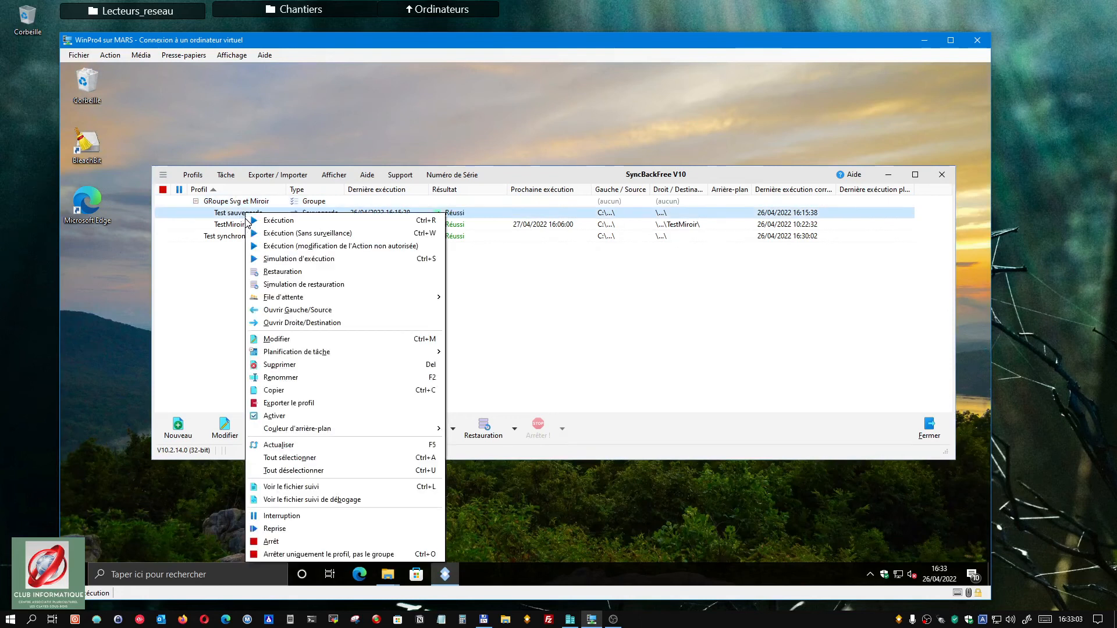
left_click(254, 223)
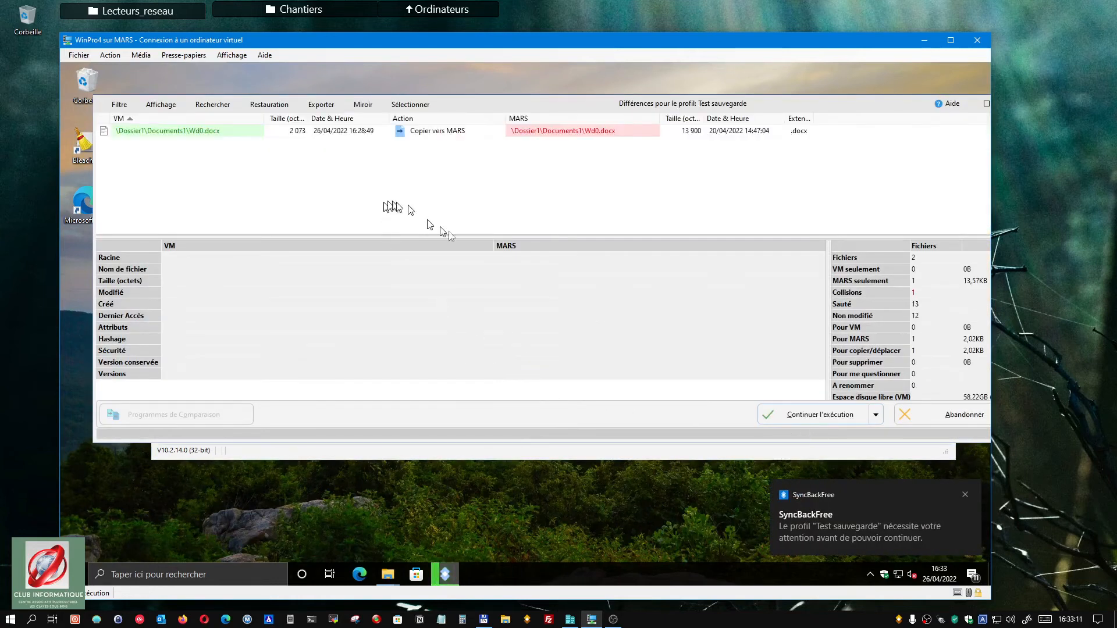
left_click(815, 415)
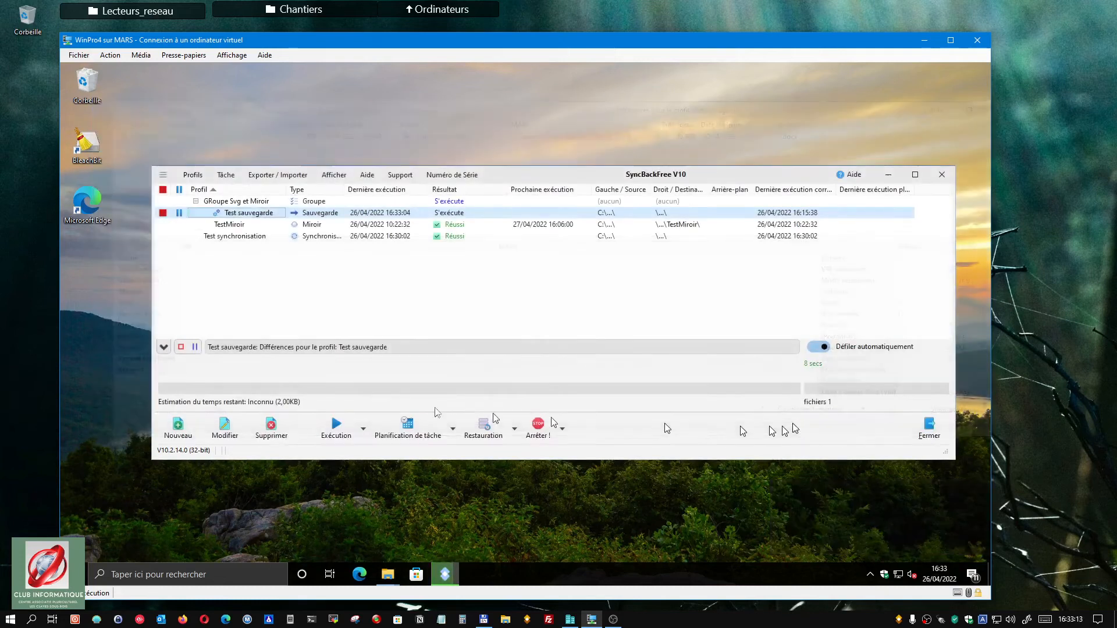
Step: Run the whole GRoupe Svg et Miroir group unattended, and run Test synchronisation unattended as well
left_click(237, 205)
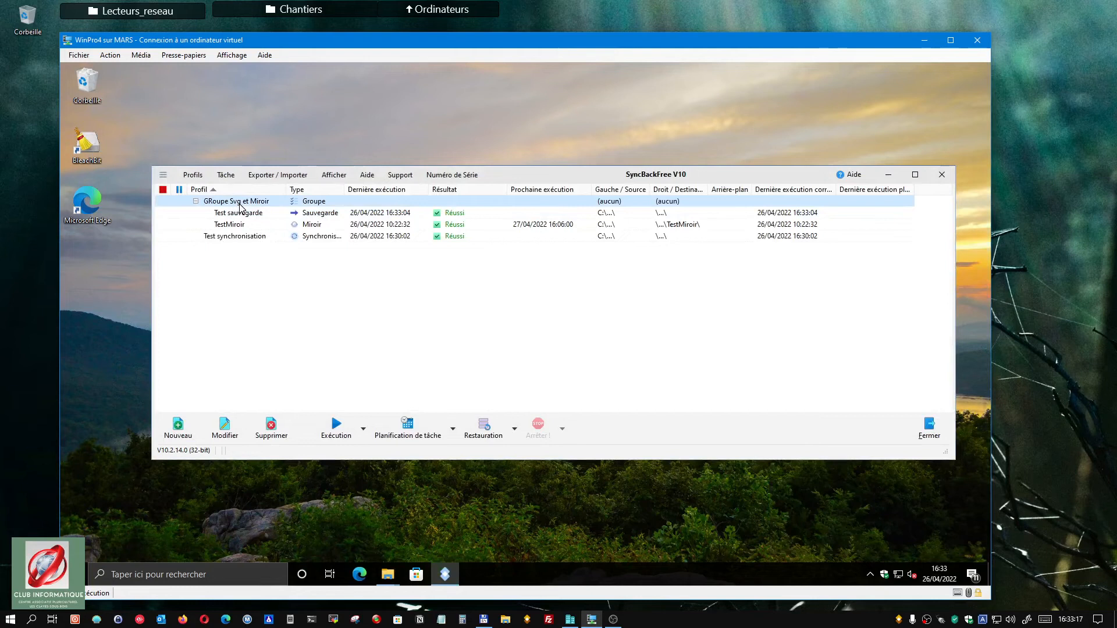
right_click(239, 204)
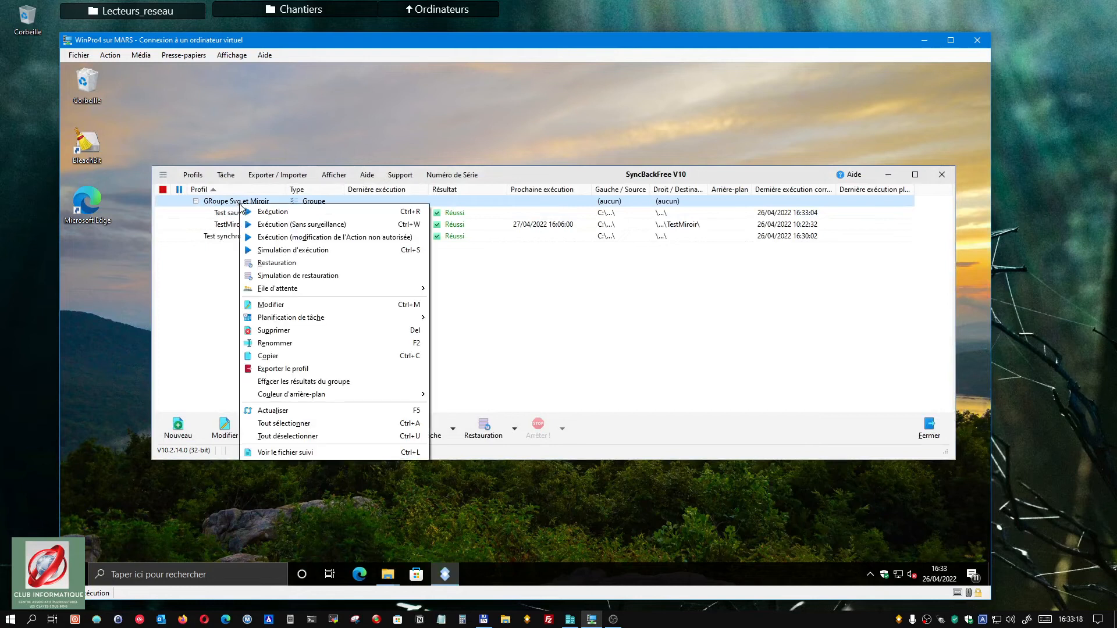
left_click(270, 226)
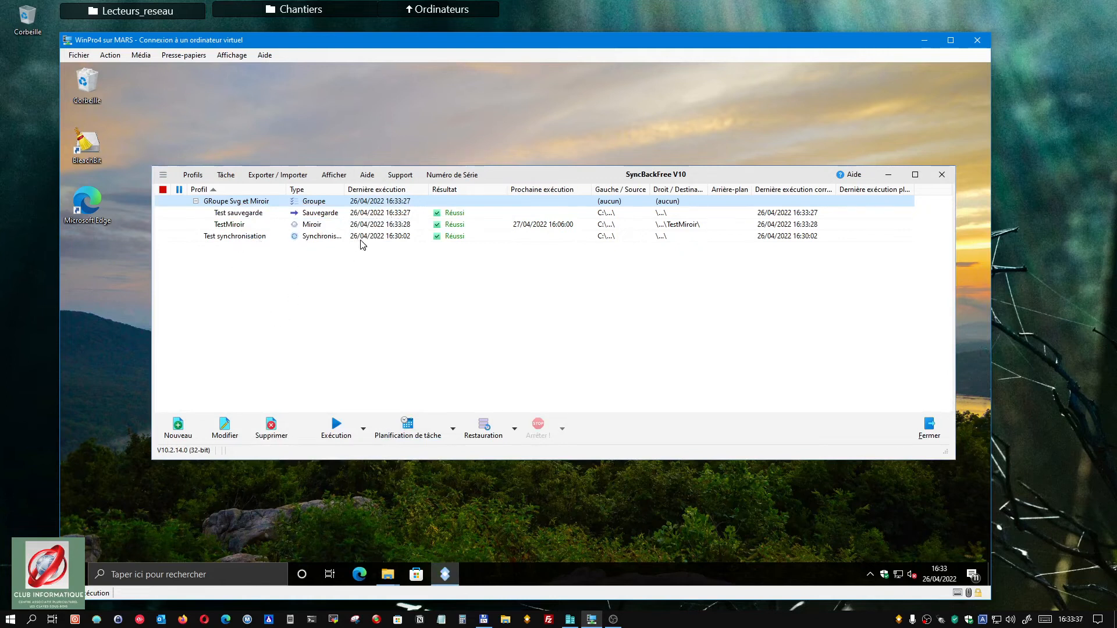
right_click(254, 239)
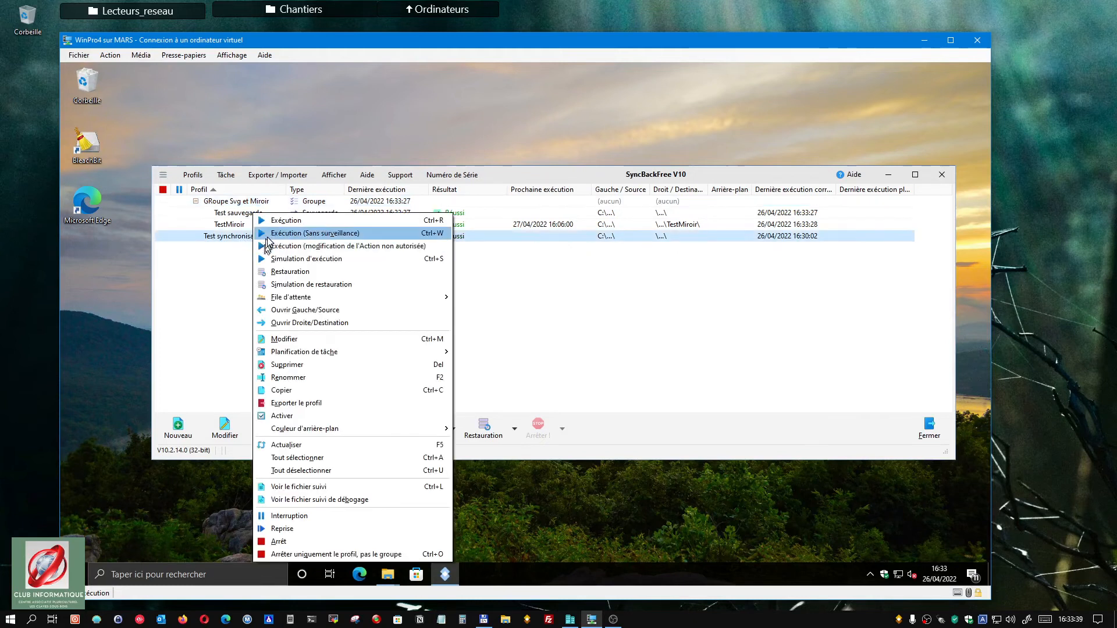
left_click(267, 235)
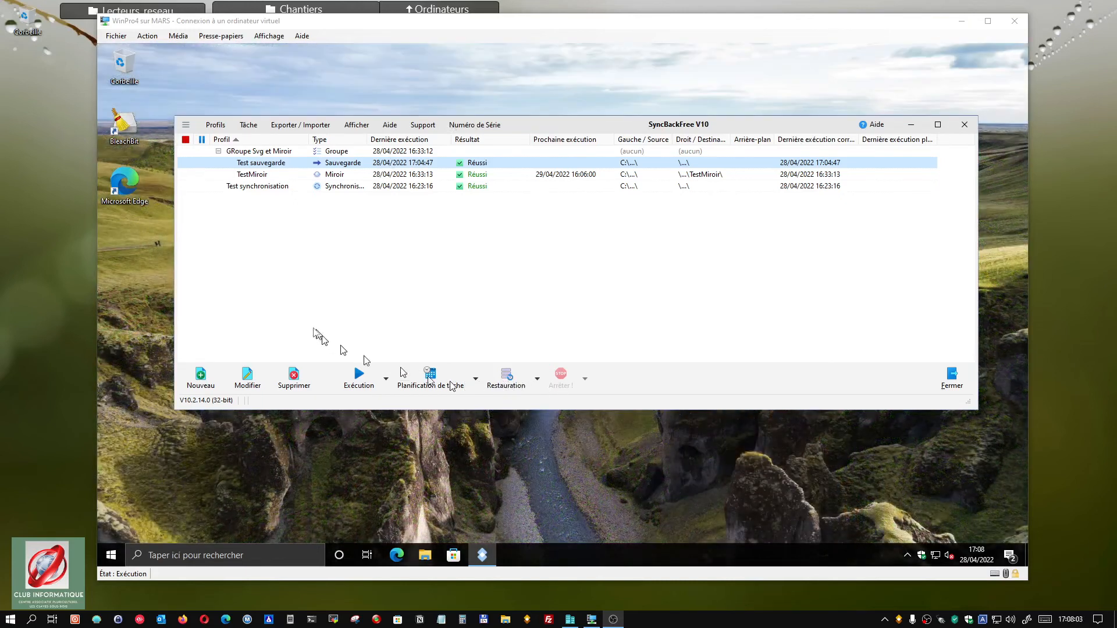
Step: Examine the restore and restore simulation options available for the Test sauvegarde profile without starting any
left_click(538, 379)
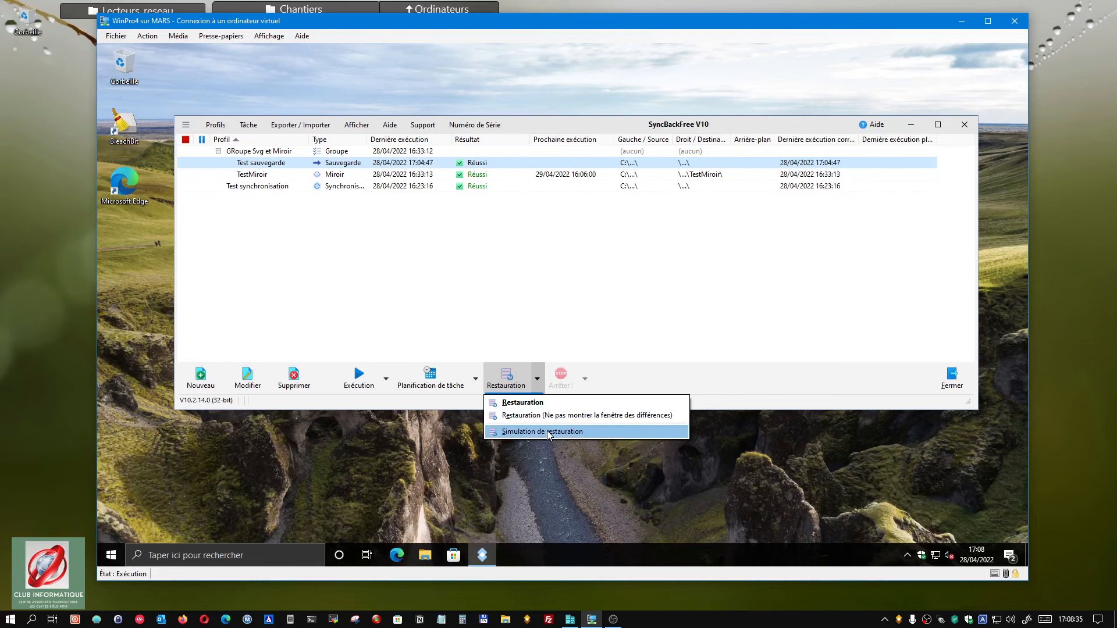
left_click(489, 294)
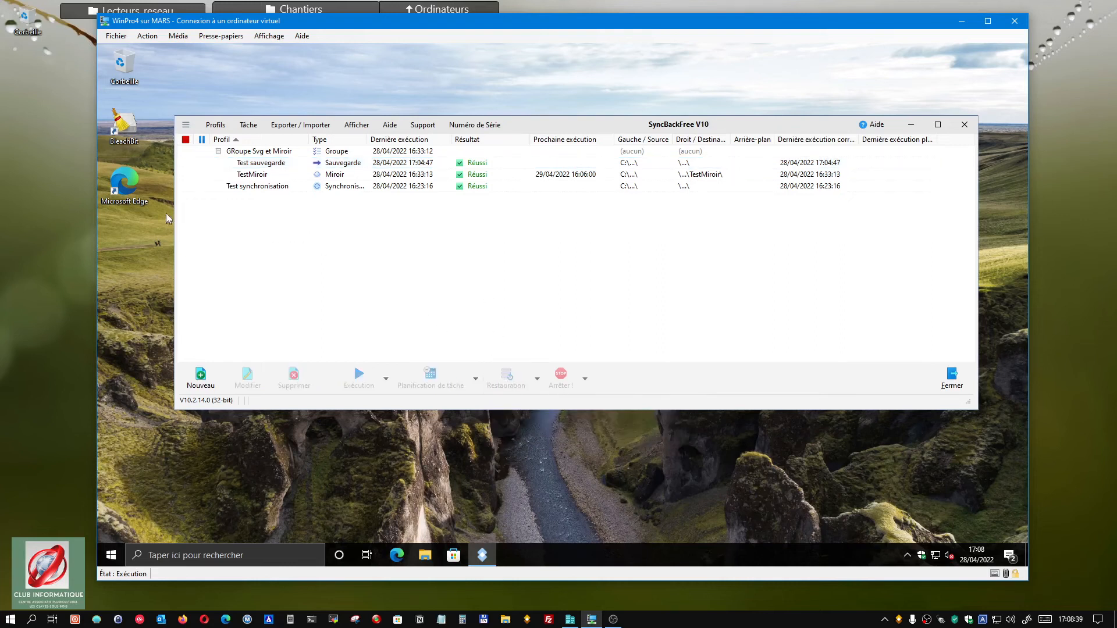
left_click(247, 167)
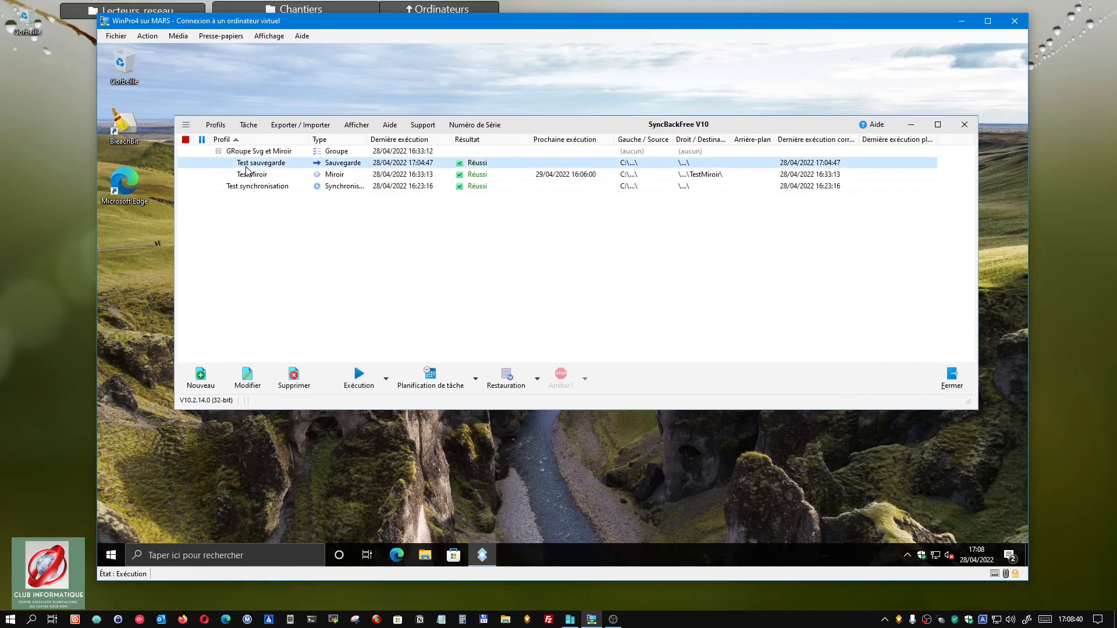
right_click(279, 167)
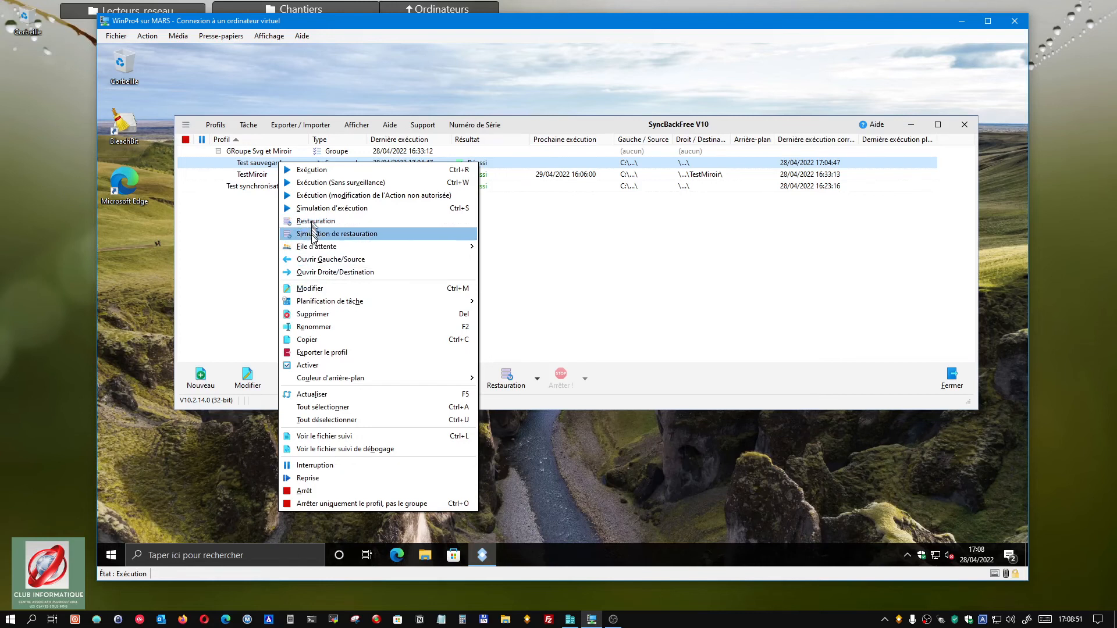
left_click(799, 309)
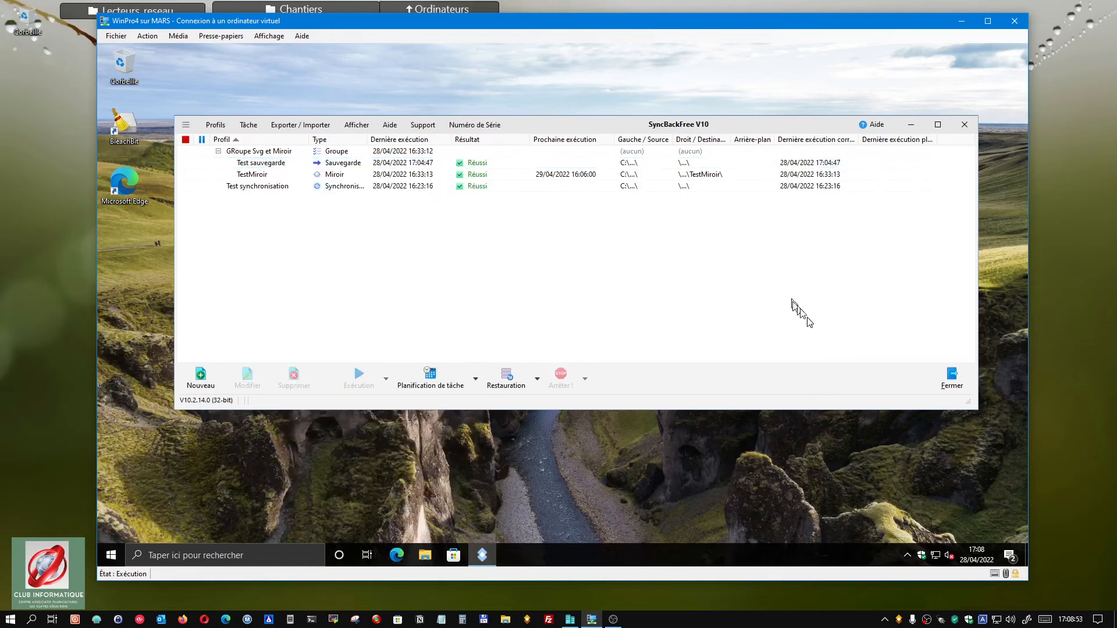
Step: Run the Test sauvegarde profile and continue the execution, keeping the Sauter action for Wd2.docx
right_click(281, 164)
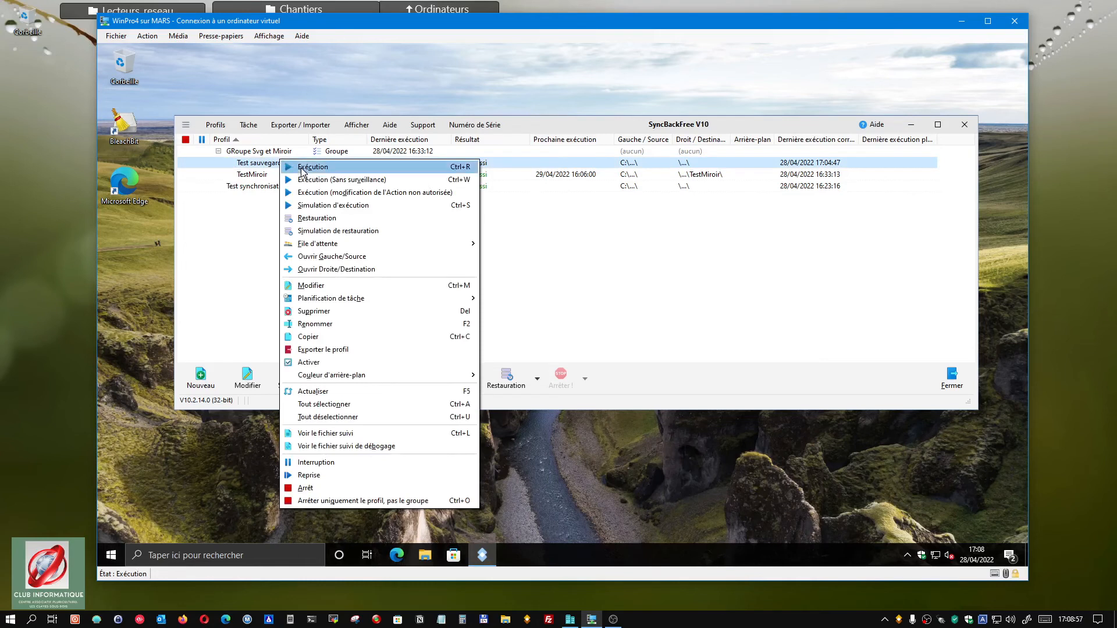
left_click(302, 169)
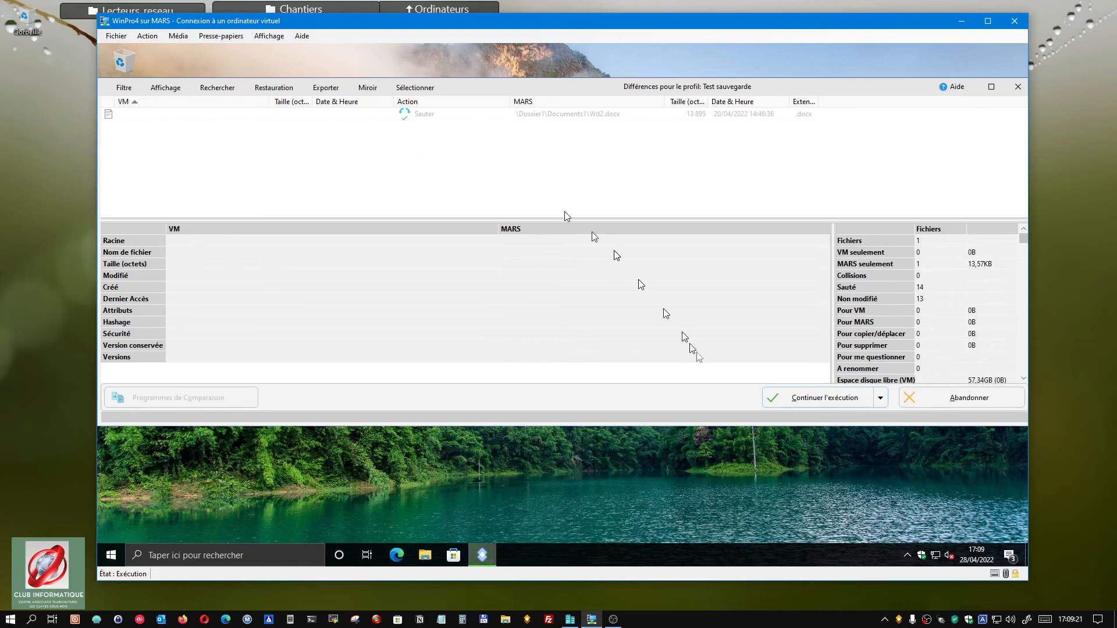
left_click(808, 402)
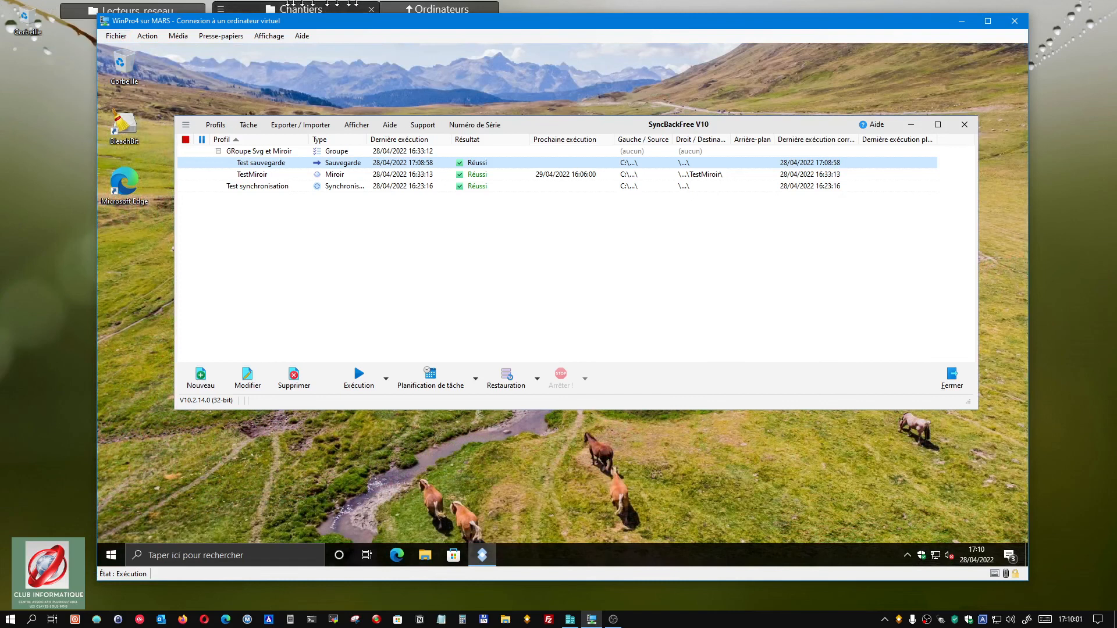
Step: Simulate restoring the Test sauvegarde profile from its 28/04/2022 17:08:58 version and continue the simulation, keeping Copier vers VM for Wd2.docx
left_click(506, 377)
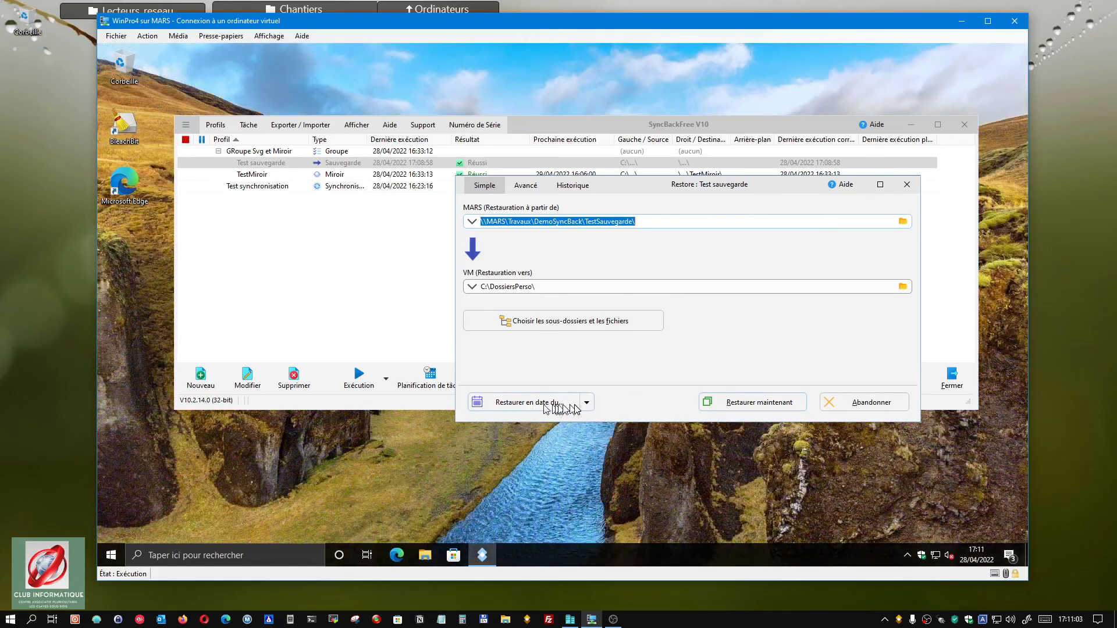
left_click(586, 402)
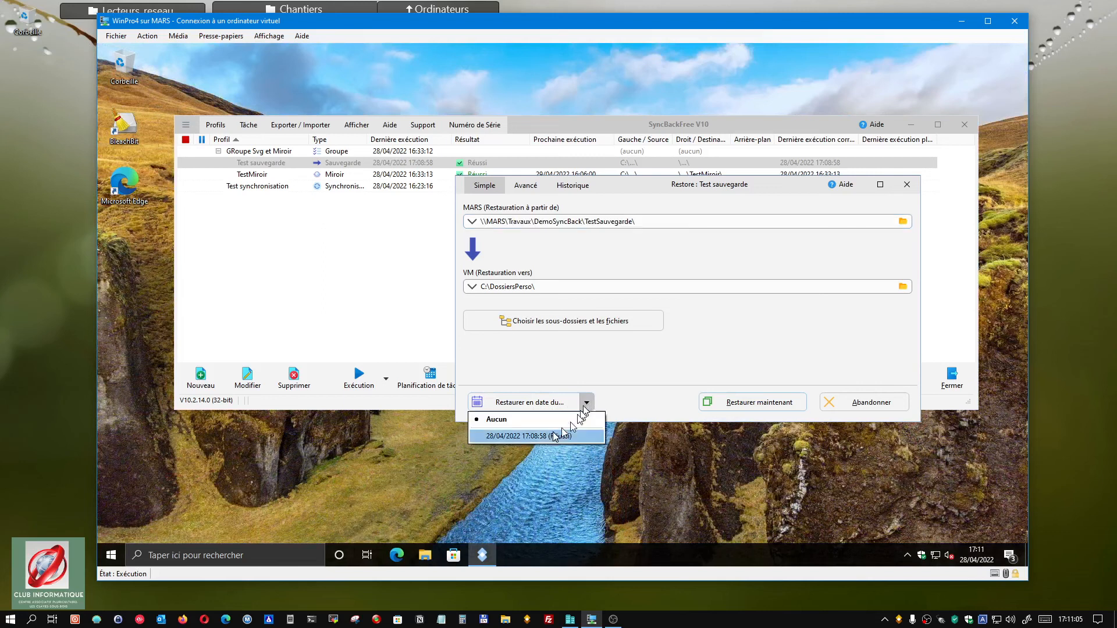
left_click(518, 436)
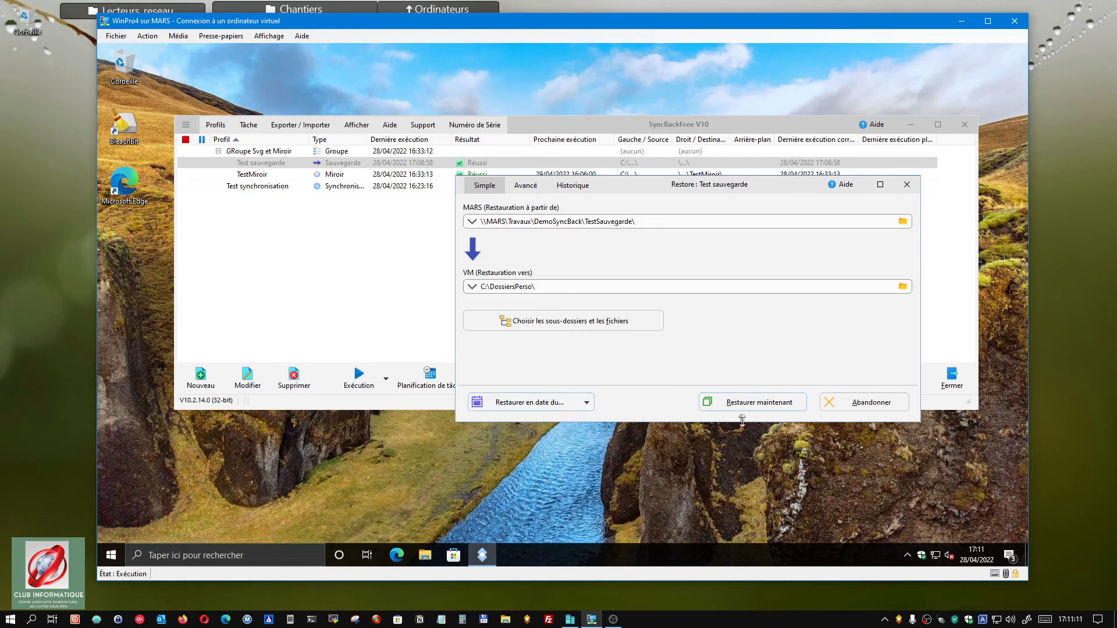
left_click(755, 407)
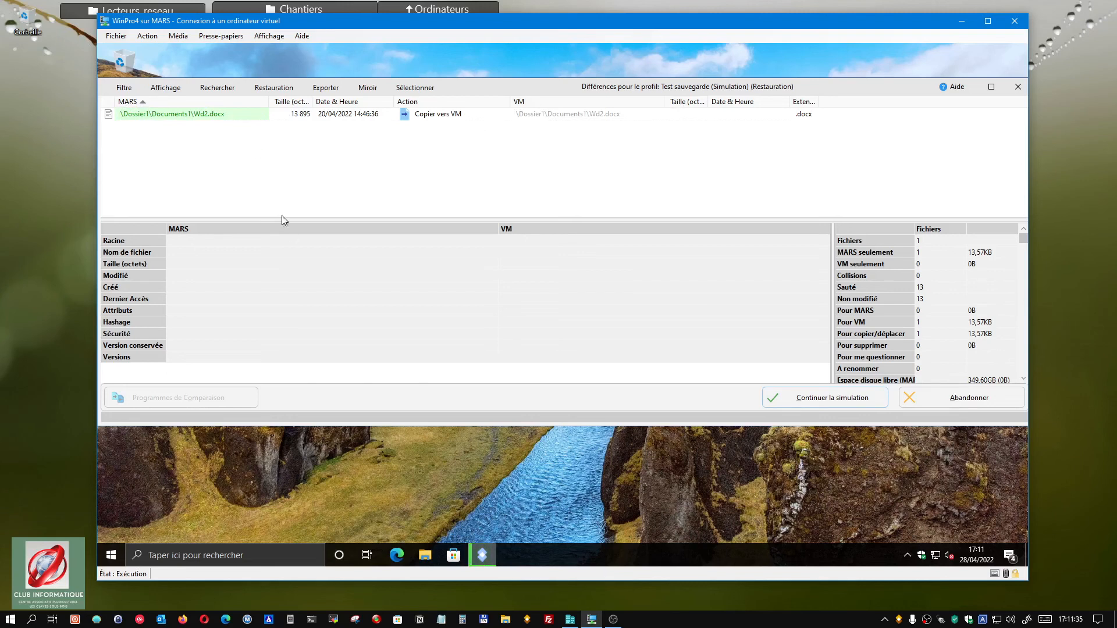
left_click(799, 403)
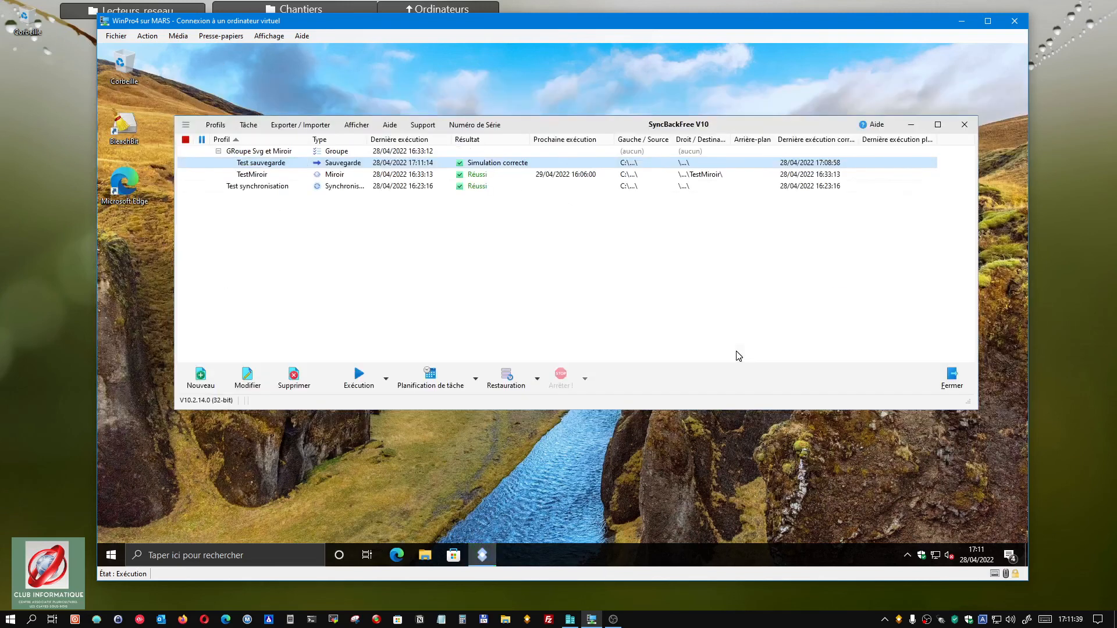
Step: Run the Test sauvegarde profile, set the action for Wd2.docx to Copier vers VM, and continue the execution
right_click(412, 165)
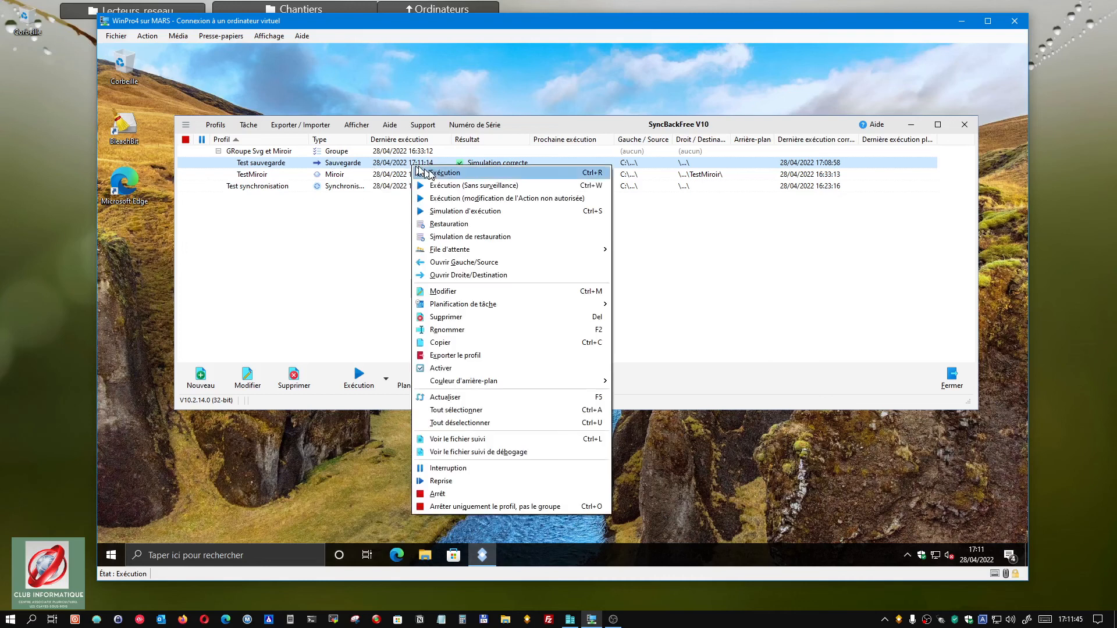
left_click(443, 173)
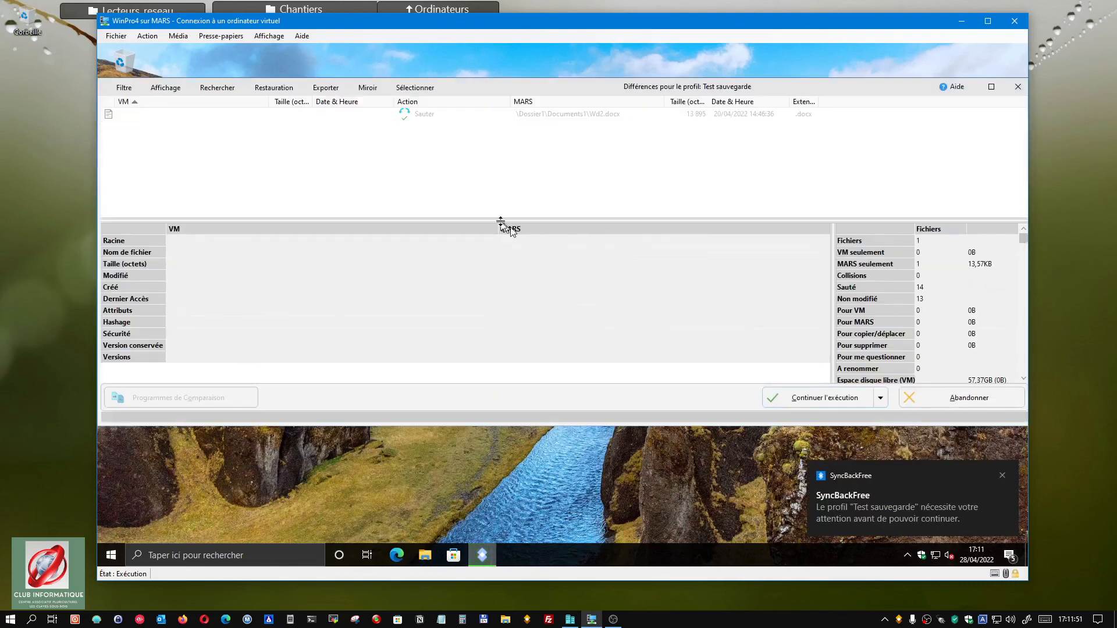
left_click(448, 115)
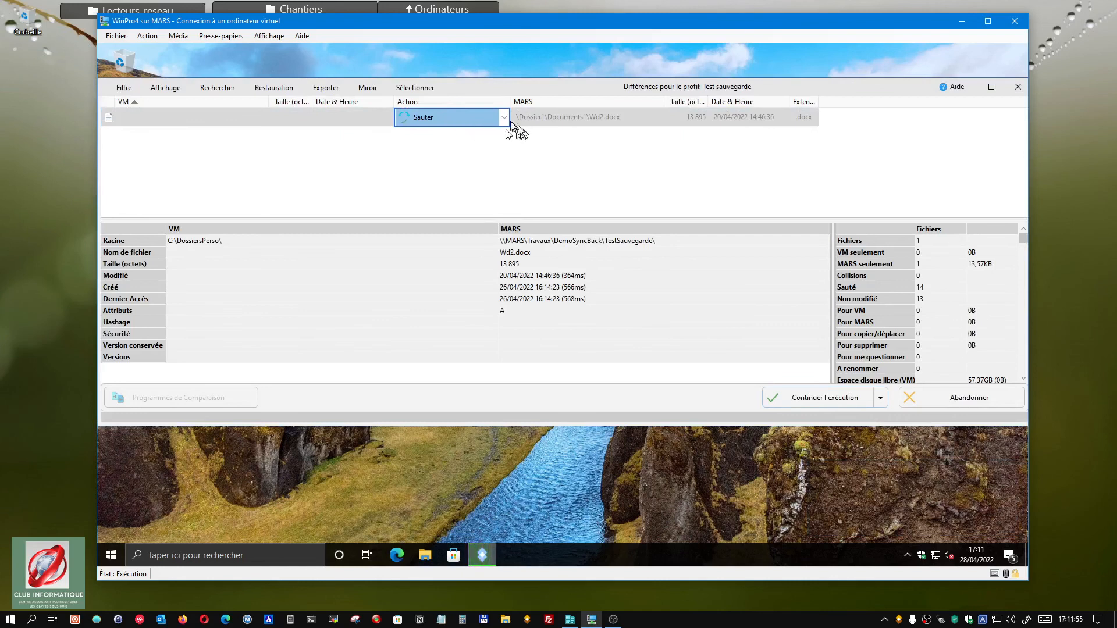
left_click(504, 117)
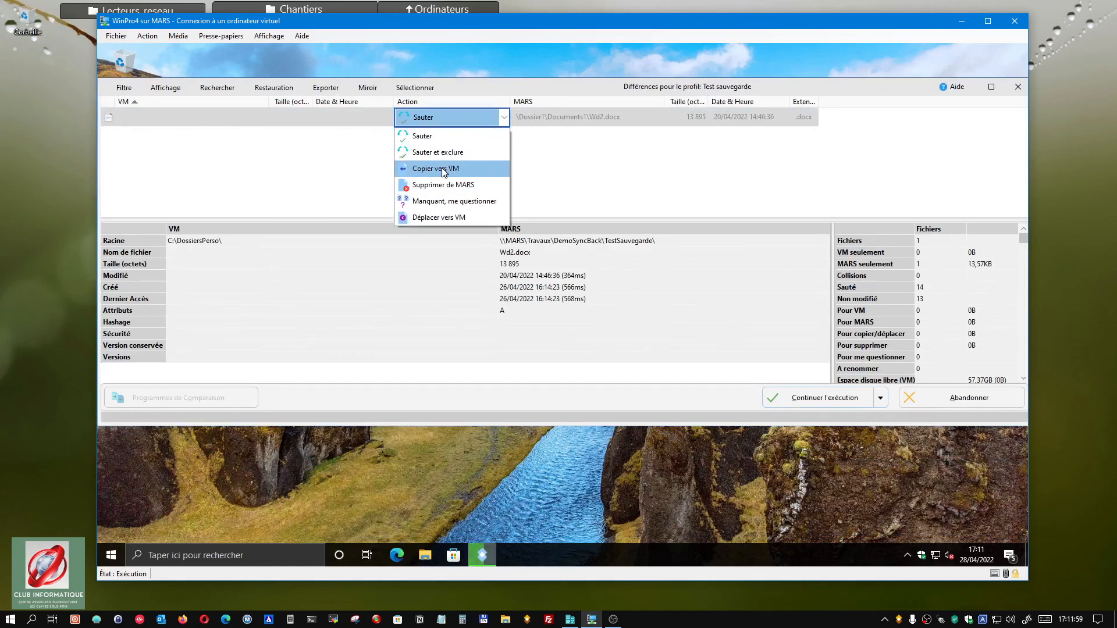
left_click(443, 169)
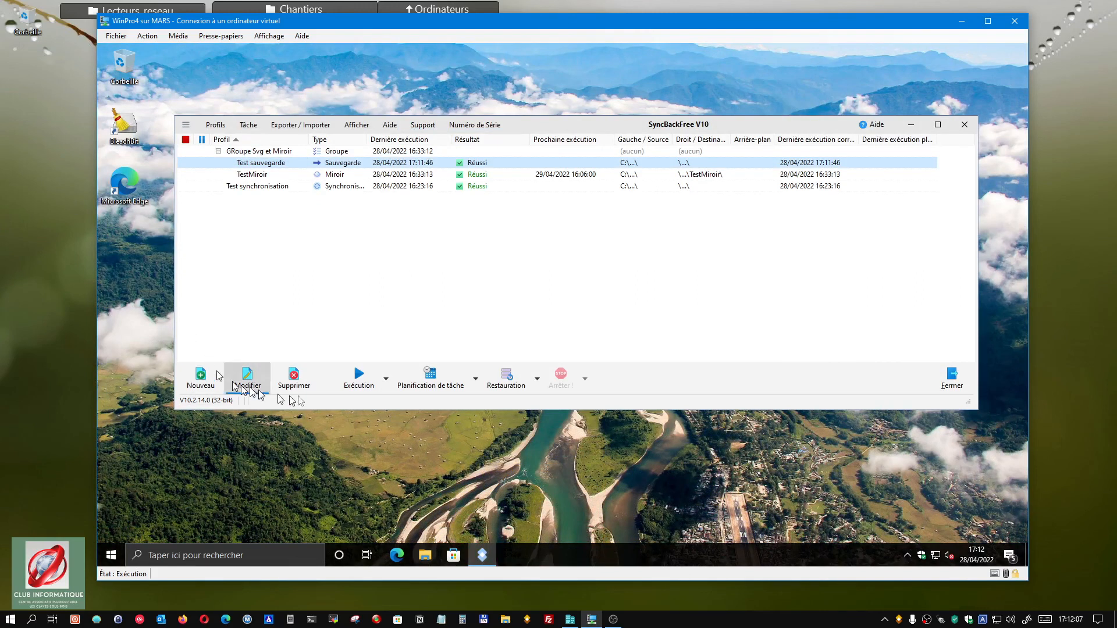
Step: Run the Test sauvegarde profile in restore mode from the TestSauvegarde folder on MARS to C:\DossiersPerso and continue the execution
left_click(538, 380)
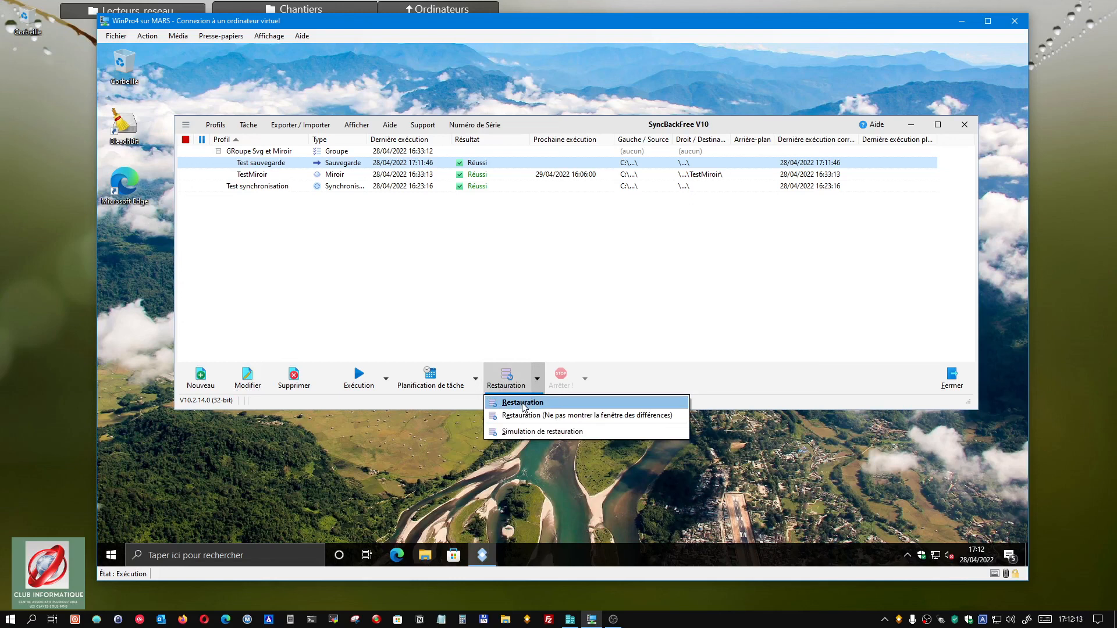
left_click(522, 403)
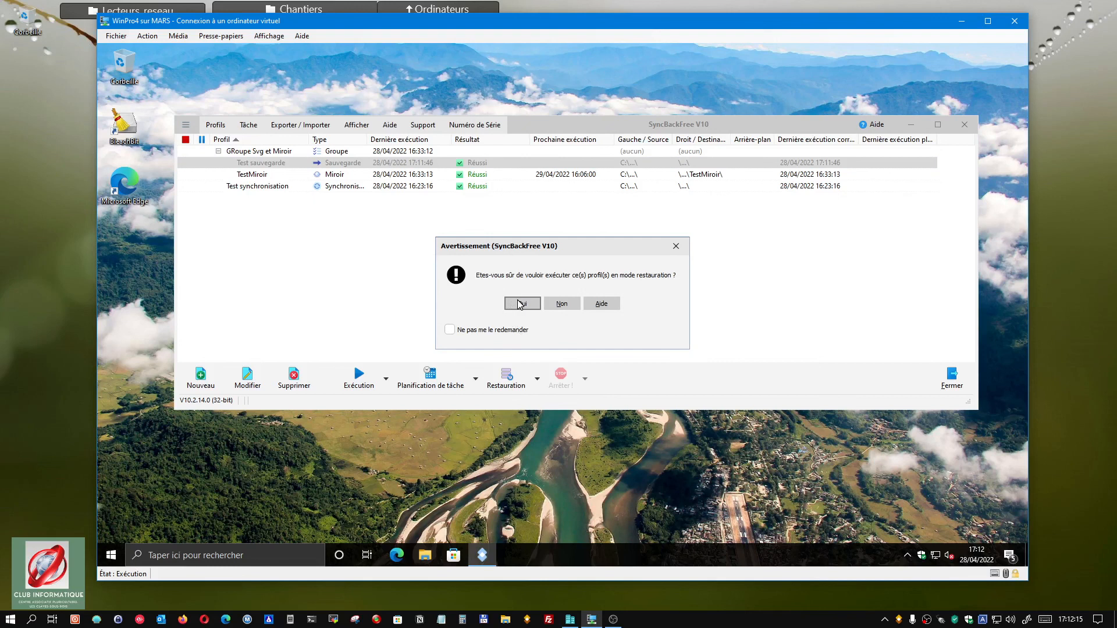
left_click(520, 304)
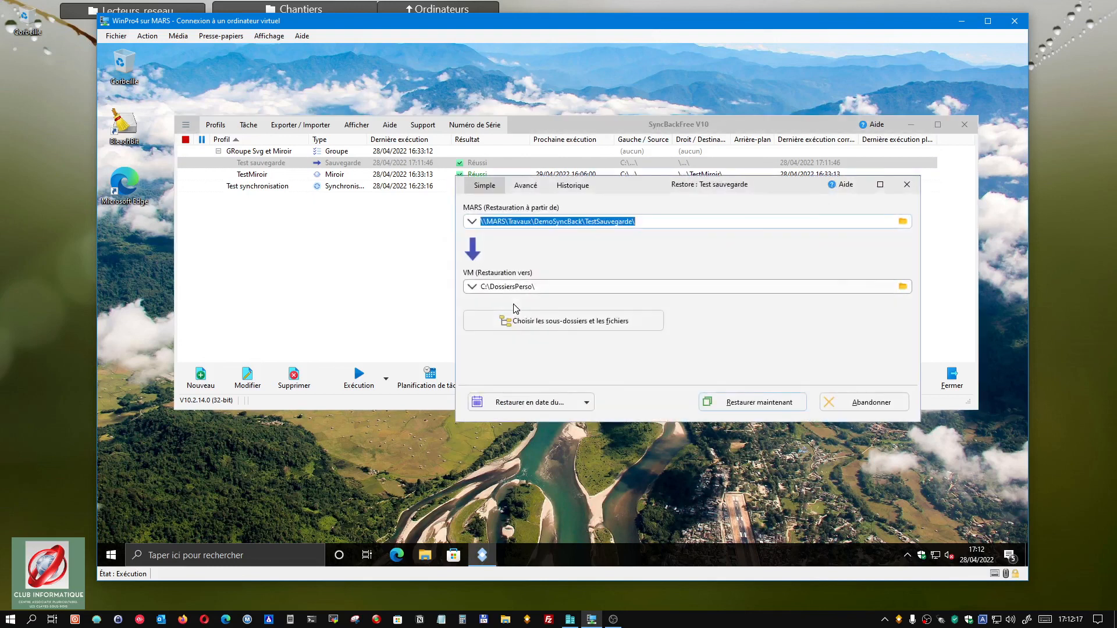
left_click(734, 407)
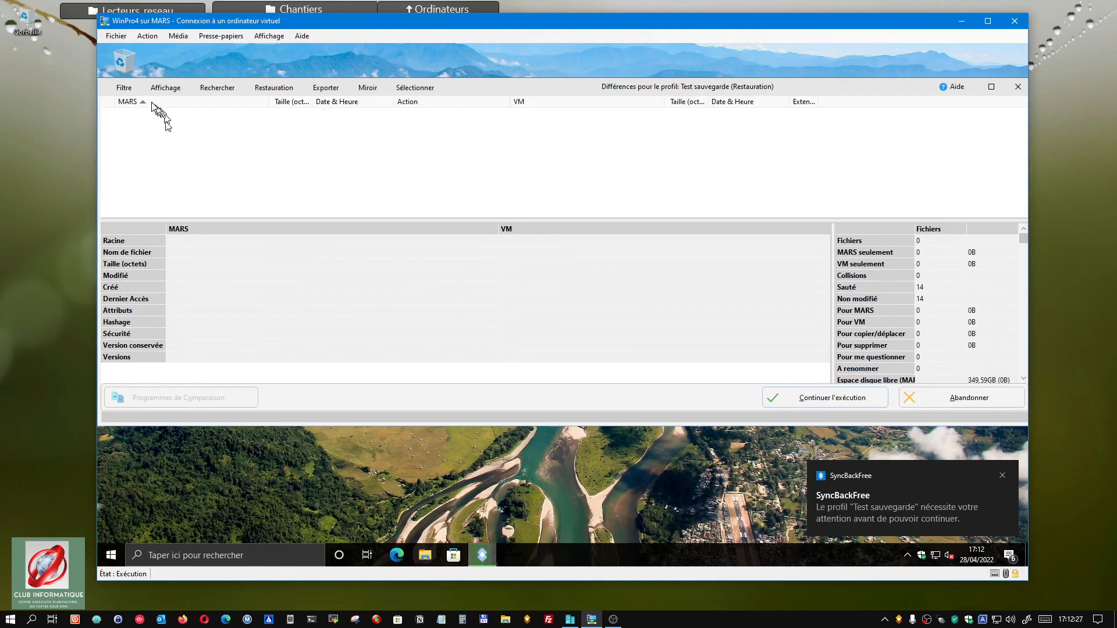
left_click(853, 402)
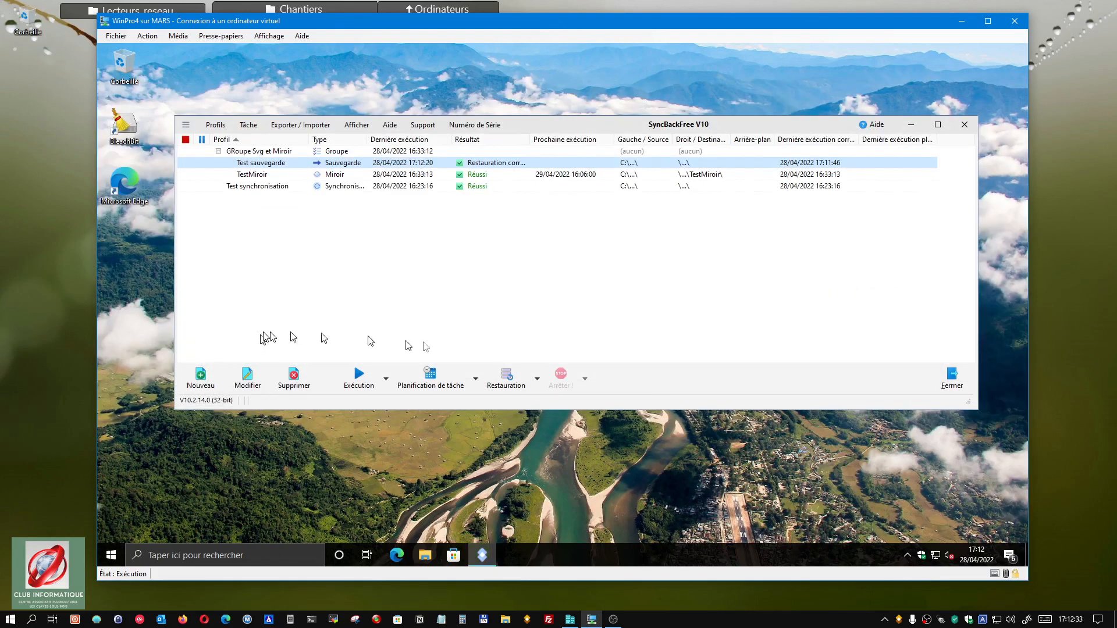
Step: Switch to SyncBackPro and start a restore simulation of the MyGitHub avec JANUS profile from its 14/04/2022 00:40:18 version
left_click(898, 622)
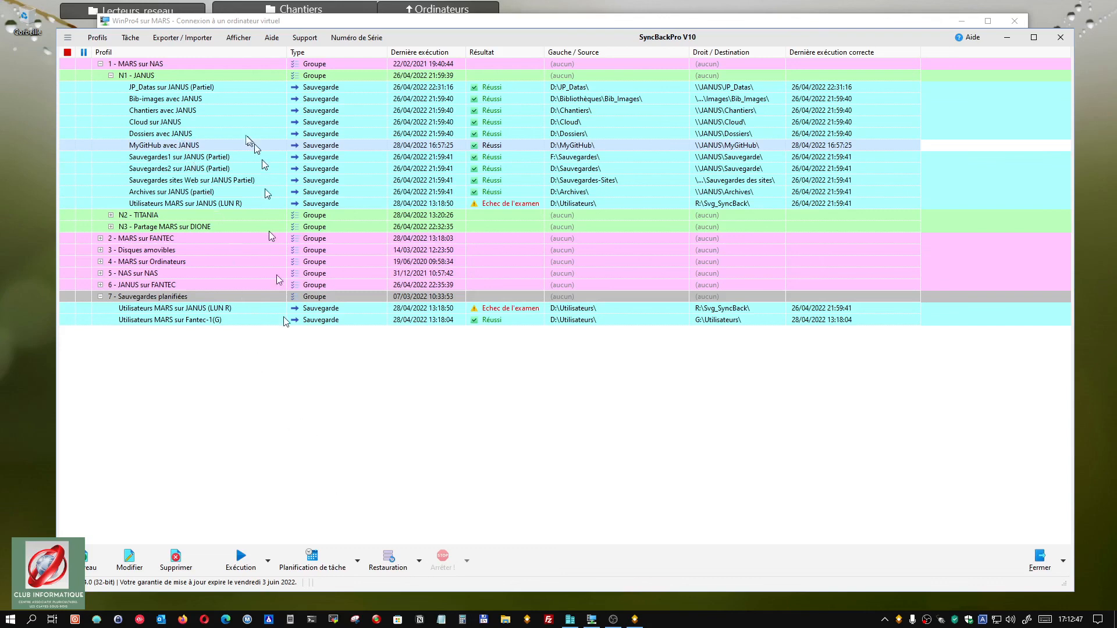
left_click(418, 560)
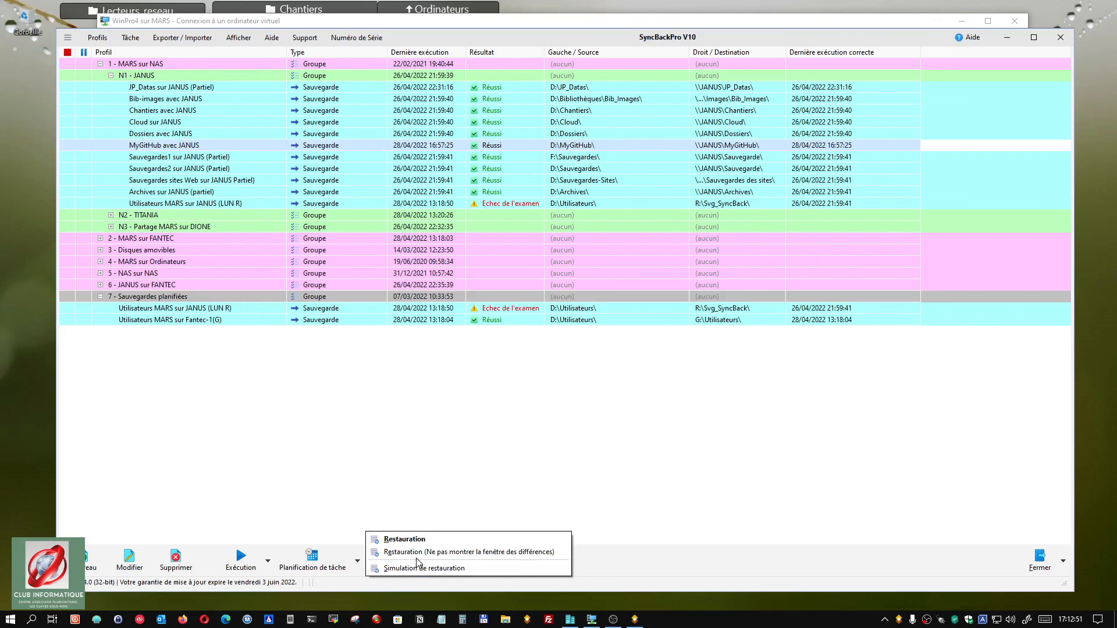
left_click(422, 568)
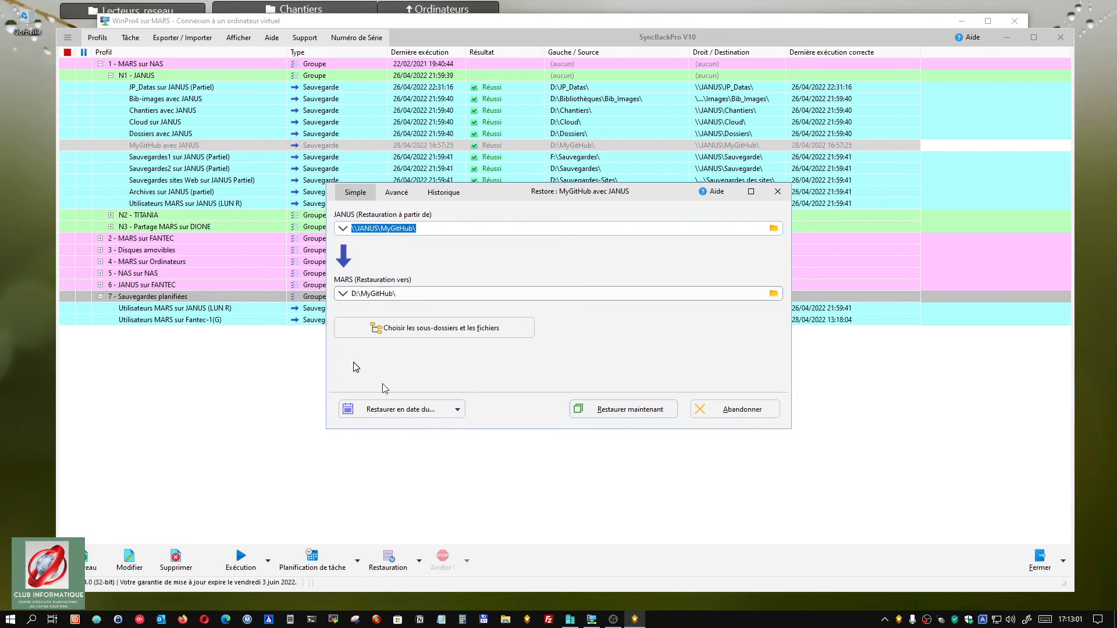
left_click(459, 411)
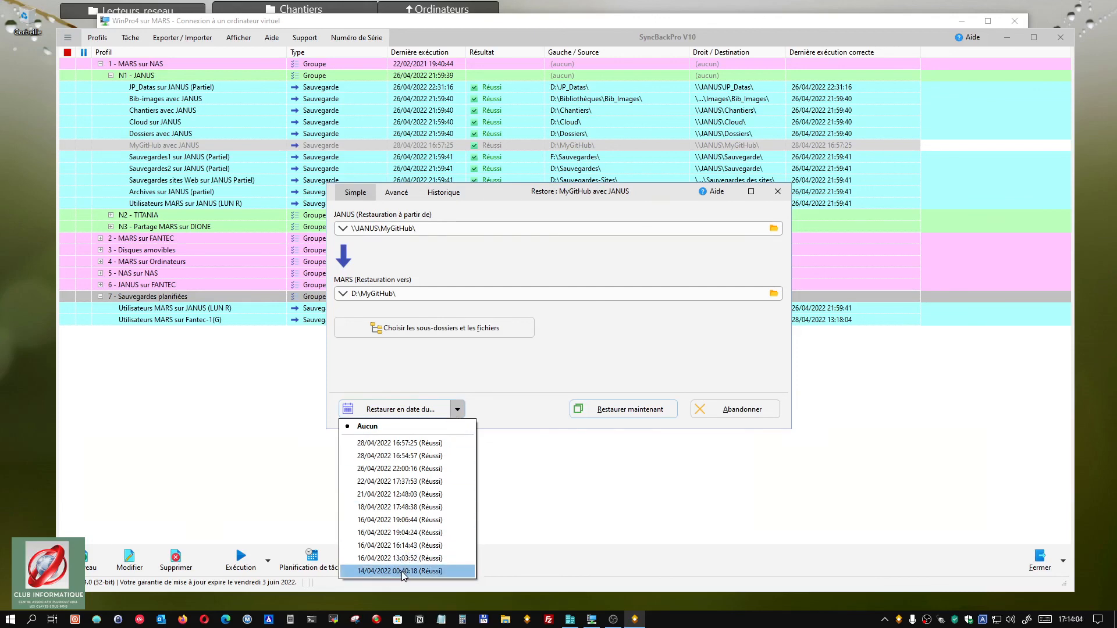
left_click(403, 572)
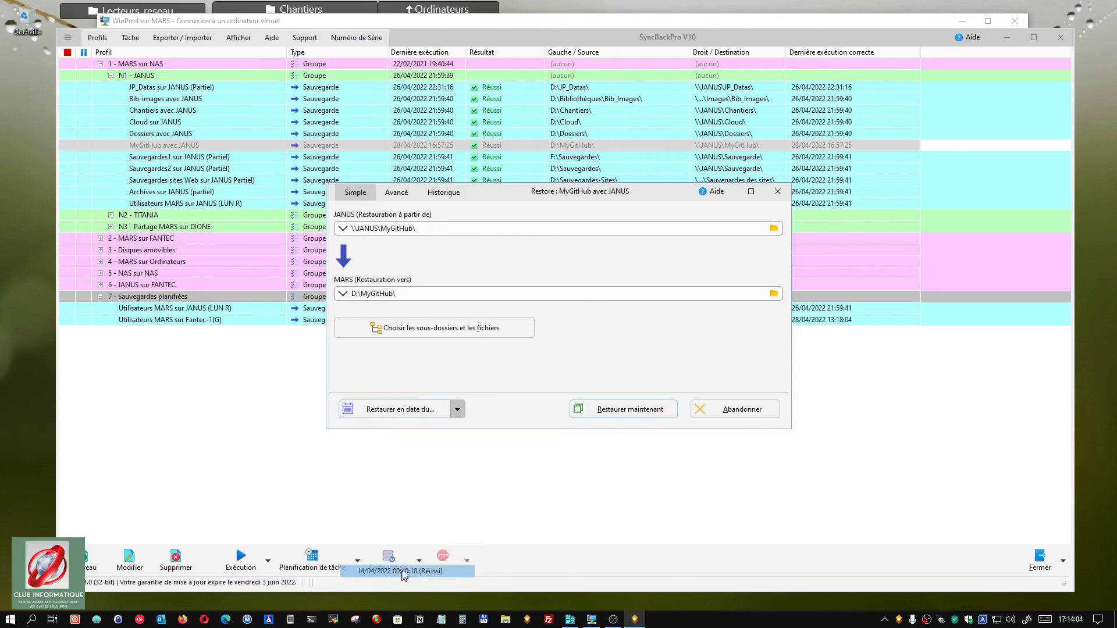
left_click(618, 413)
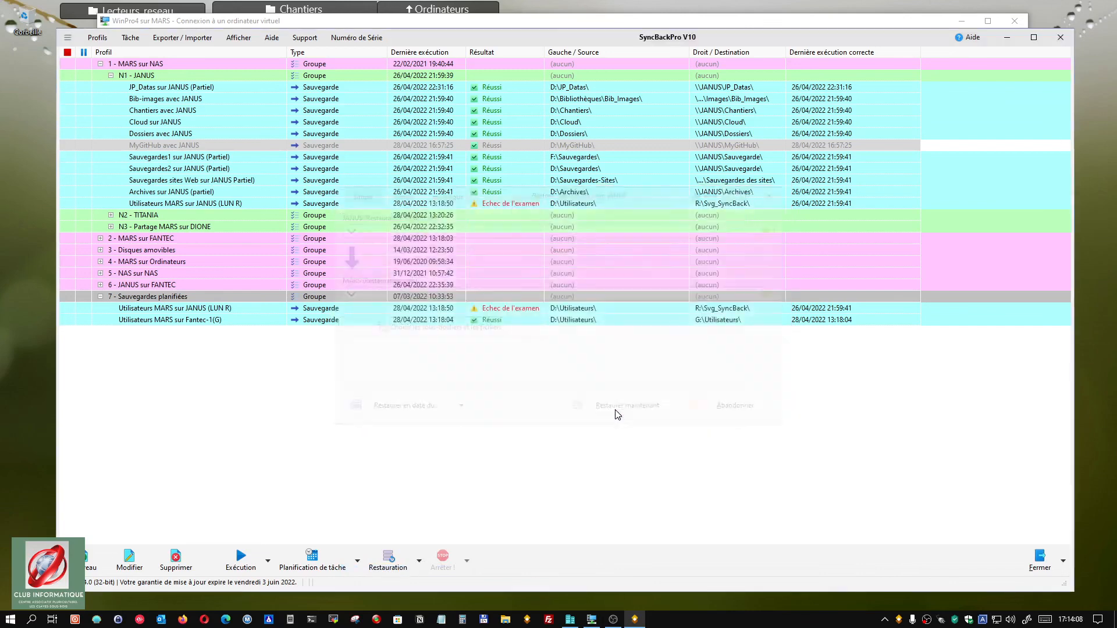